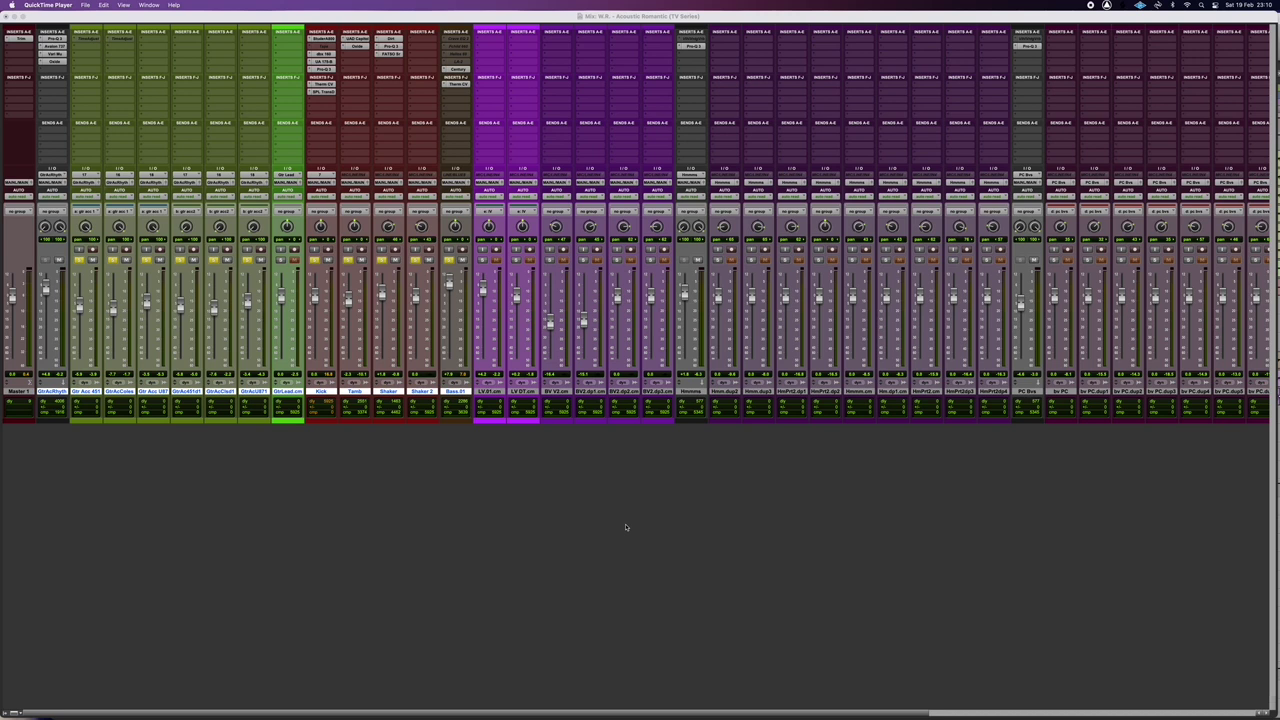
# Step: Play the session in Pro Tools and repeatedly bypass and re-enable all inserts on the selected guitar, percussion and bass tracks to compare the sound
pyautogui.click(539, 485)
pyautogui.press('space')
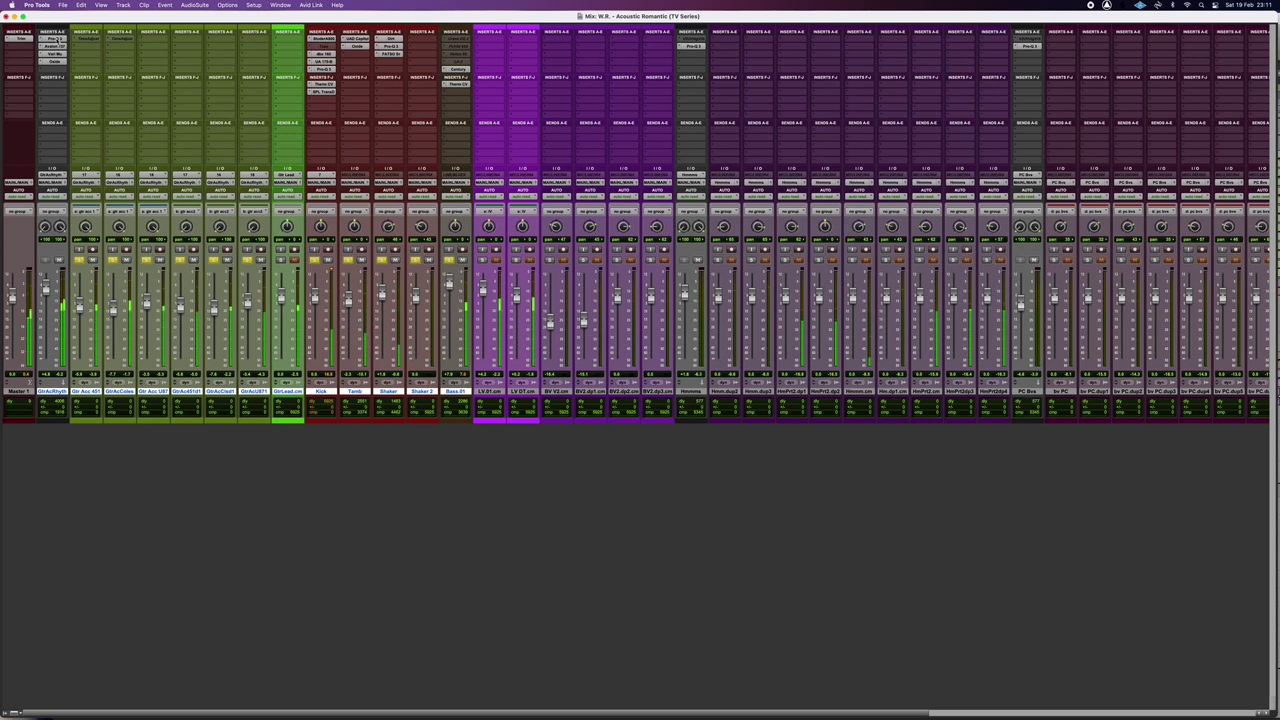
pyautogui.keyDown('alt'); pyautogui.keyDown('super'); pyautogui.click(57, 38); pyautogui.keyUp('super'); pyautogui.keyUp('alt')
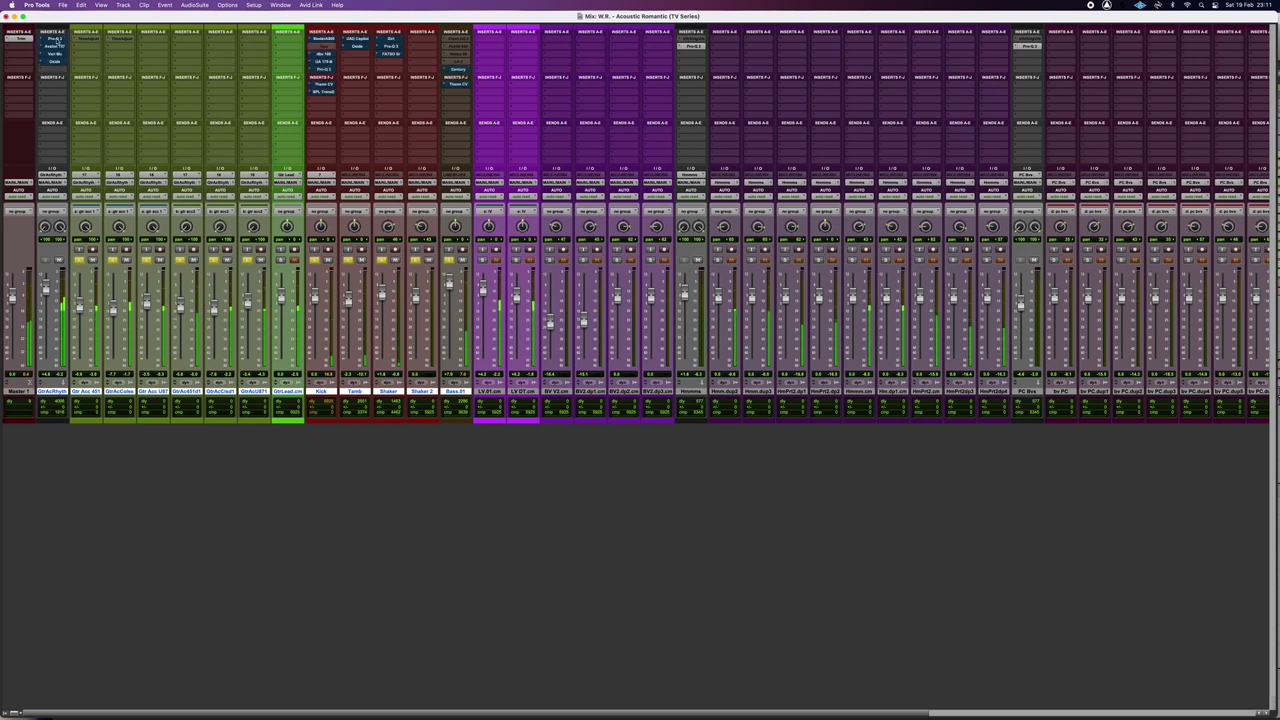
pyautogui.keyDown('alt'); pyautogui.keyDown('super'); pyautogui.click(57, 39); pyautogui.keyUp('super'); pyautogui.keyUp('alt')
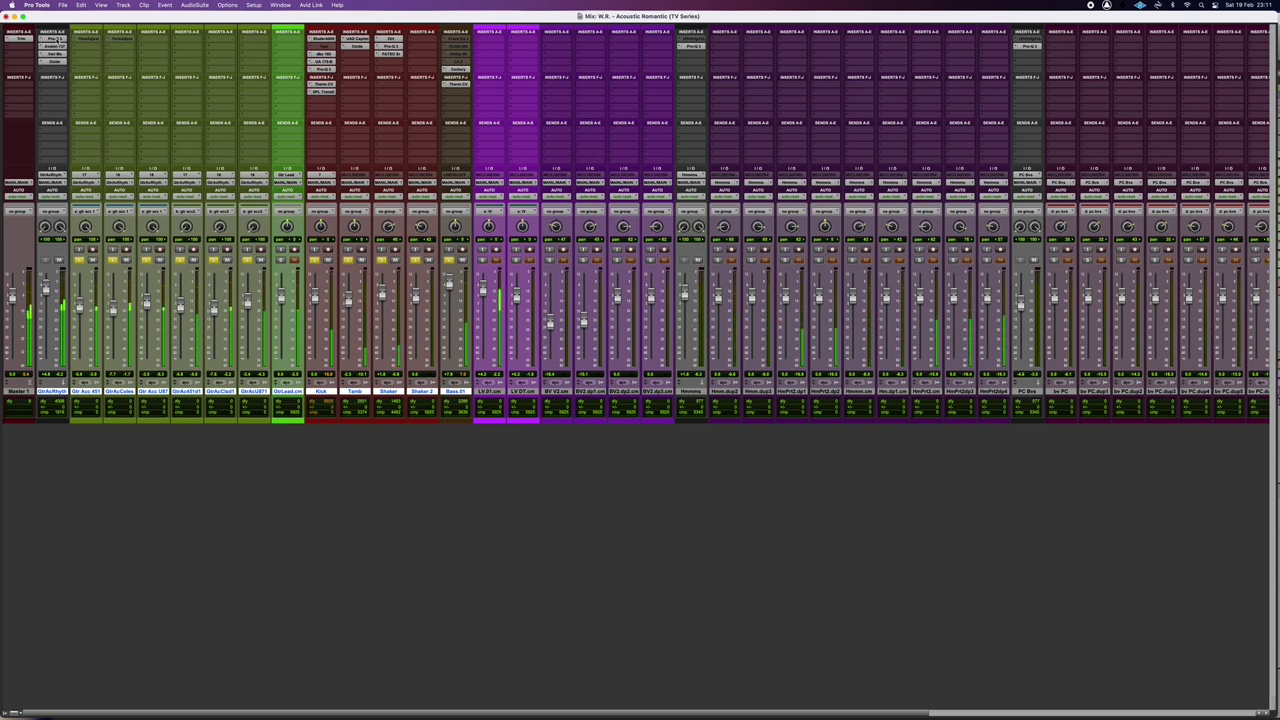
pyautogui.keyDown('alt'); pyautogui.keyDown('super'); pyautogui.click(57, 39); pyautogui.keyUp('super'); pyautogui.keyUp('alt')
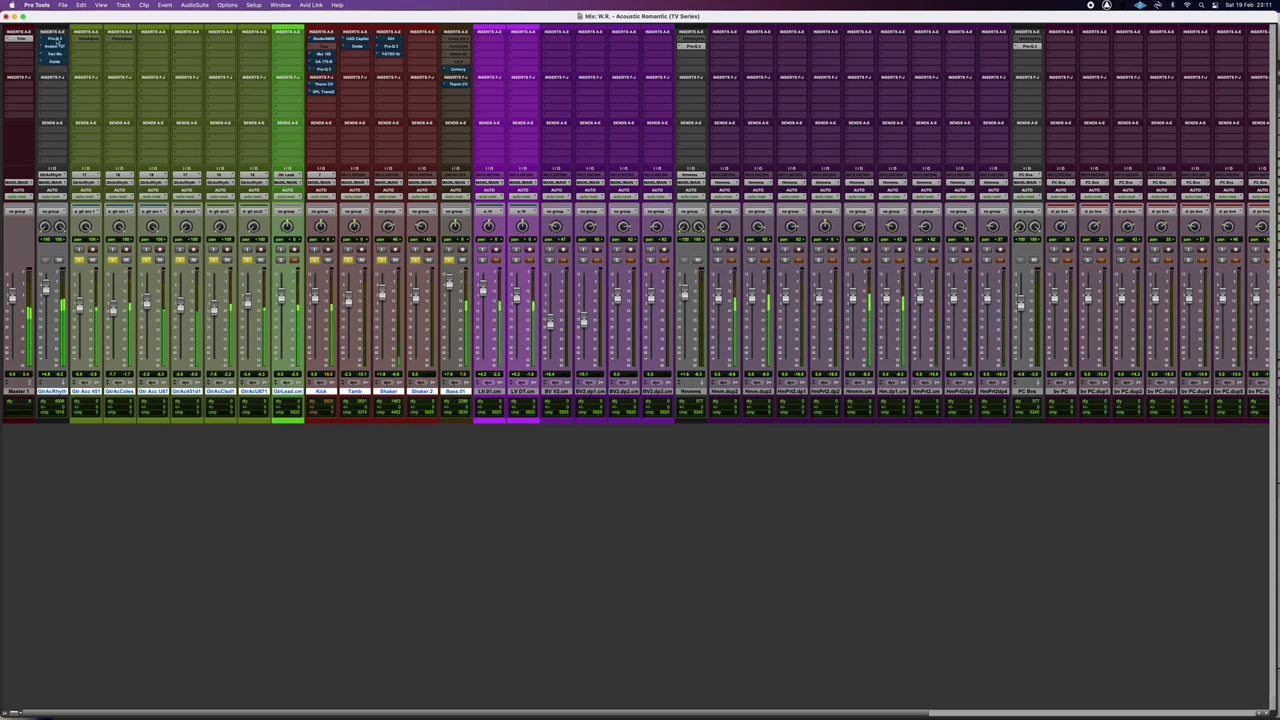
pyautogui.keyDown('alt'); pyautogui.keyDown('super'); pyautogui.click(57, 40); pyautogui.keyUp('super'); pyautogui.keyUp('alt')
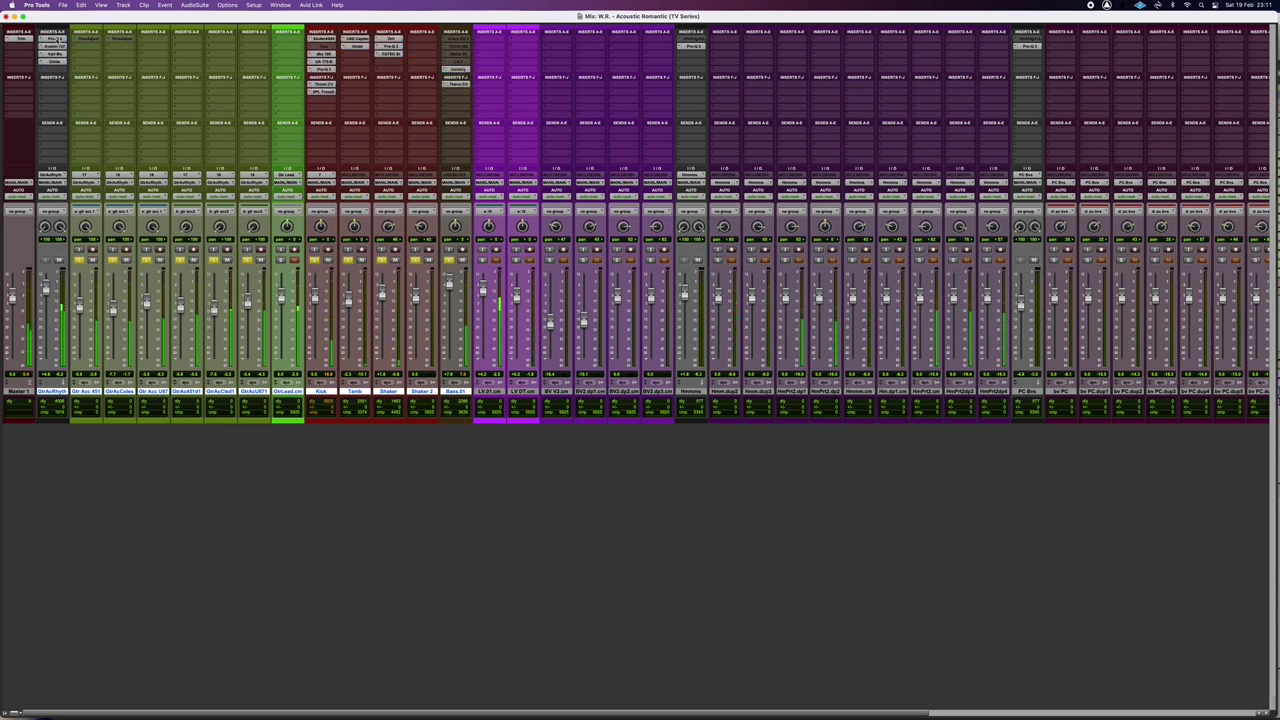
pyautogui.keyDown('alt'); pyautogui.keyDown('super'); pyautogui.click(58, 40); pyautogui.keyUp('super'); pyautogui.keyUp('alt')
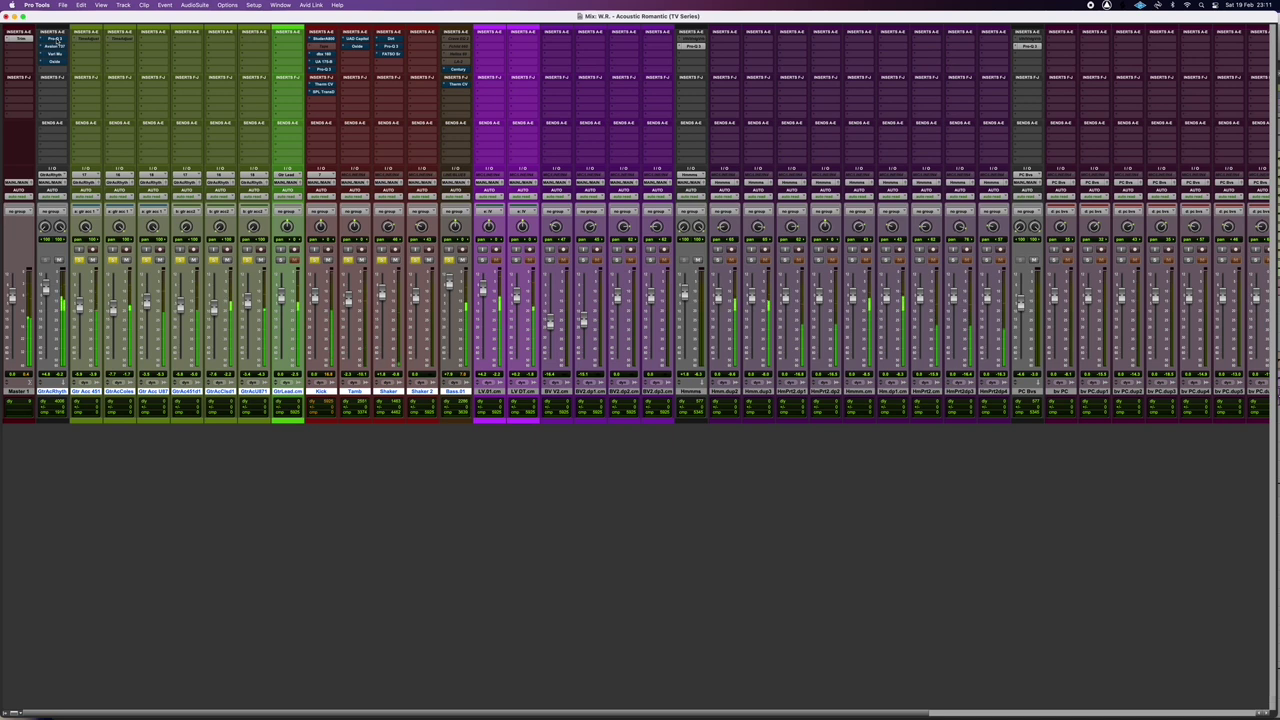
pyautogui.keyDown('alt'); pyautogui.keyDown('super'); pyautogui.click(58, 40); pyautogui.keyUp('super'); pyautogui.keyUp('alt')
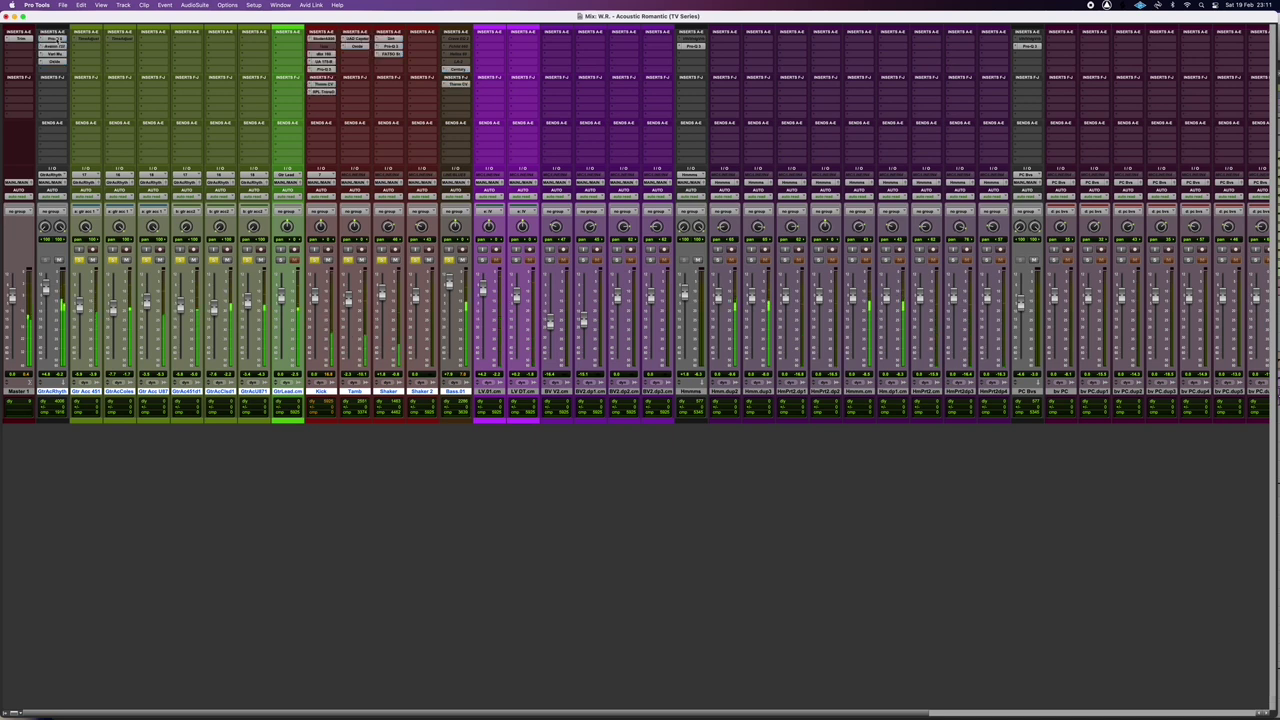
pyautogui.keyDown('alt'); pyautogui.keyDown('super'); pyautogui.click(58, 40); pyautogui.keyUp('super'); pyautogui.keyUp('alt')
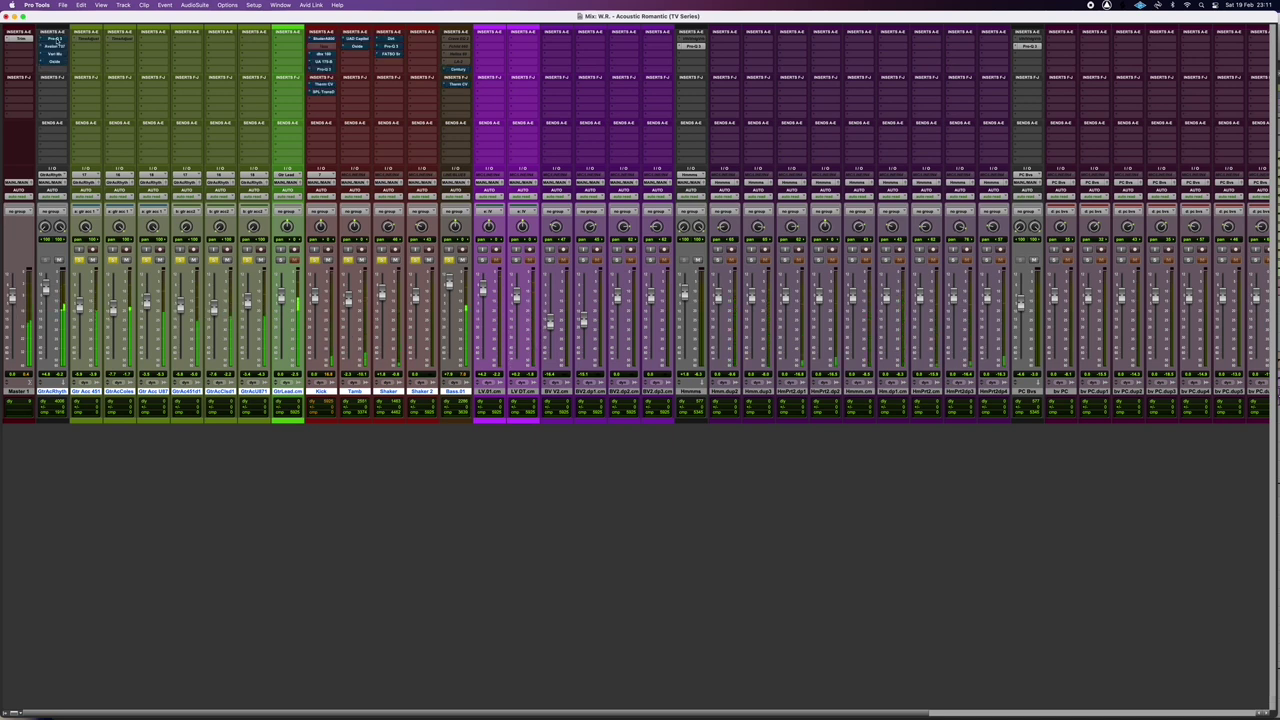
pyautogui.keyDown('alt'); pyautogui.keyDown('super'); pyautogui.click(58, 40); pyautogui.keyUp('super'); pyautogui.keyUp('alt')
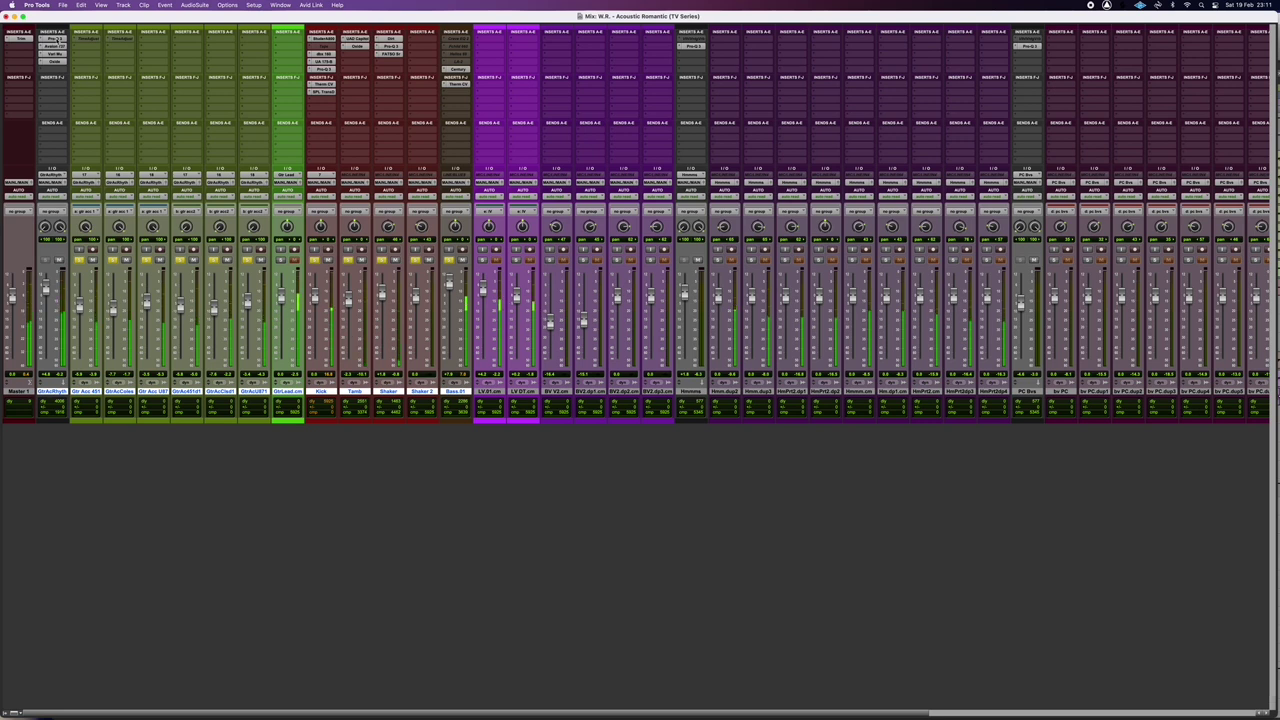
pyautogui.keyDown('alt'); pyautogui.keyDown('super'); pyautogui.click(58, 40); pyautogui.keyUp('super'); pyautogui.keyUp('alt')
pyautogui.keyDown('alt'); pyautogui.keyDown('super'); pyautogui.click(58, 40); pyautogui.keyUp('super'); pyautogui.keyUp('alt')
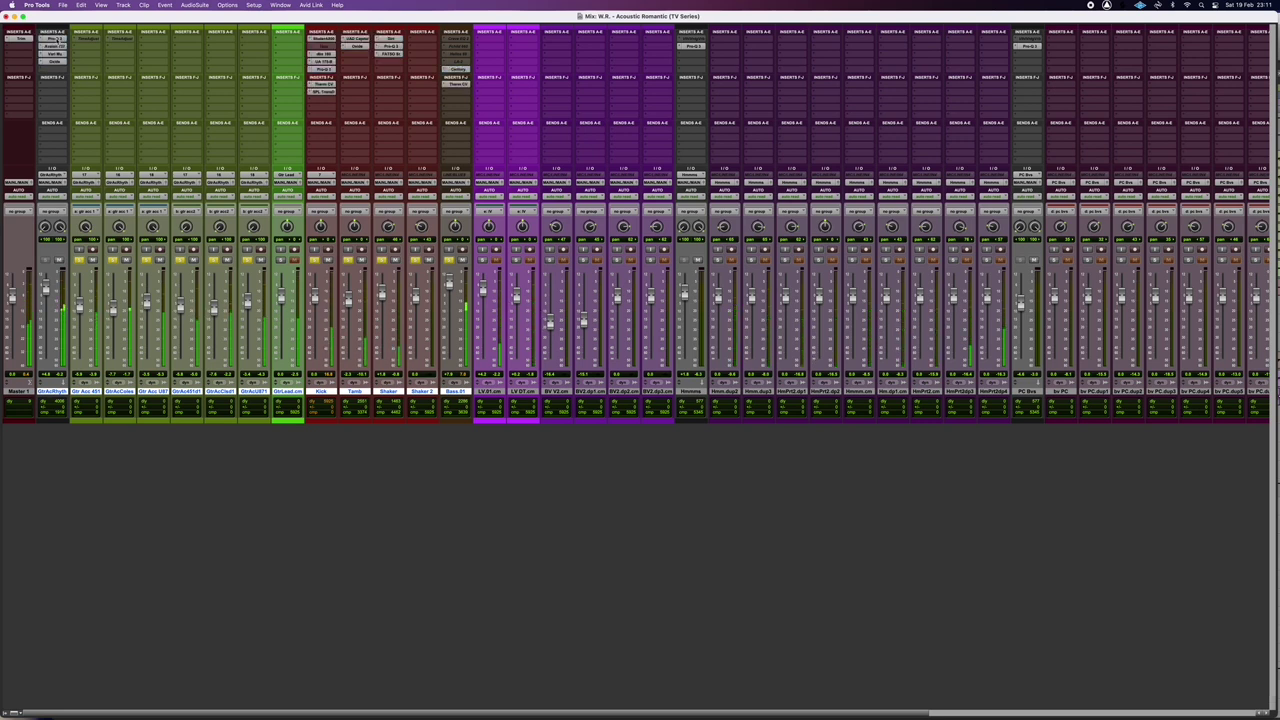
pyautogui.keyDown('alt'); pyautogui.keyDown('super'); pyautogui.click(58, 40); pyautogui.keyUp('super'); pyautogui.keyUp('alt')
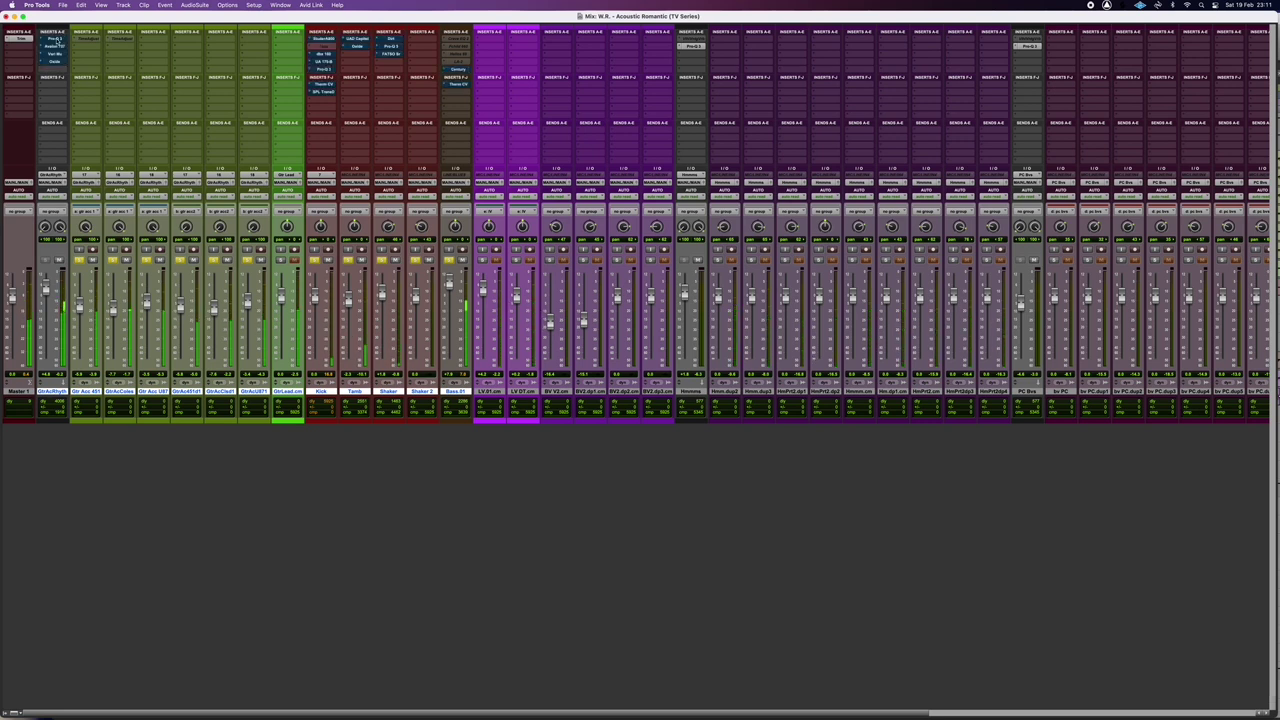
pyautogui.keyDown('alt'); pyautogui.keyDown('super'); pyautogui.click(58, 40); pyautogui.keyUp('super'); pyautogui.keyUp('alt')
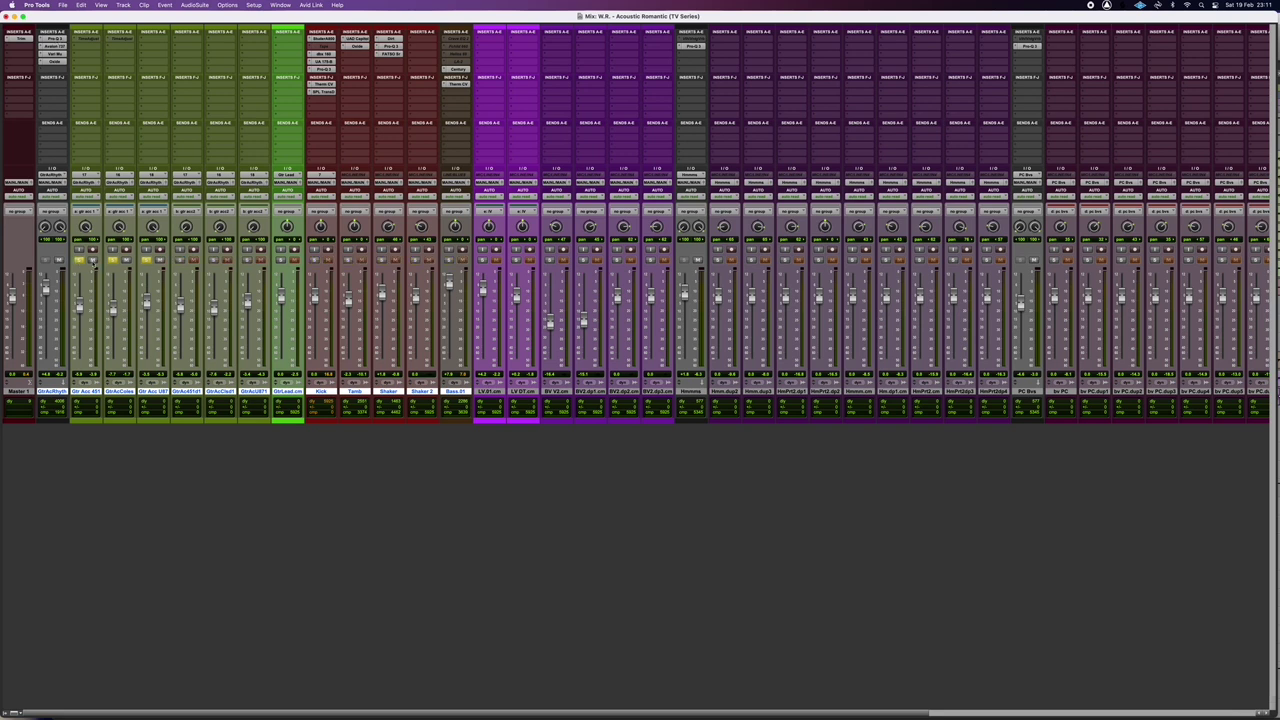
# Step: Add the second acoustic guitar group to the solo and open the Pro-Q 3 insert of the rhythm guitar bus above the guitar channels
pyautogui.click(181, 260)
pyautogui.click(57, 38)
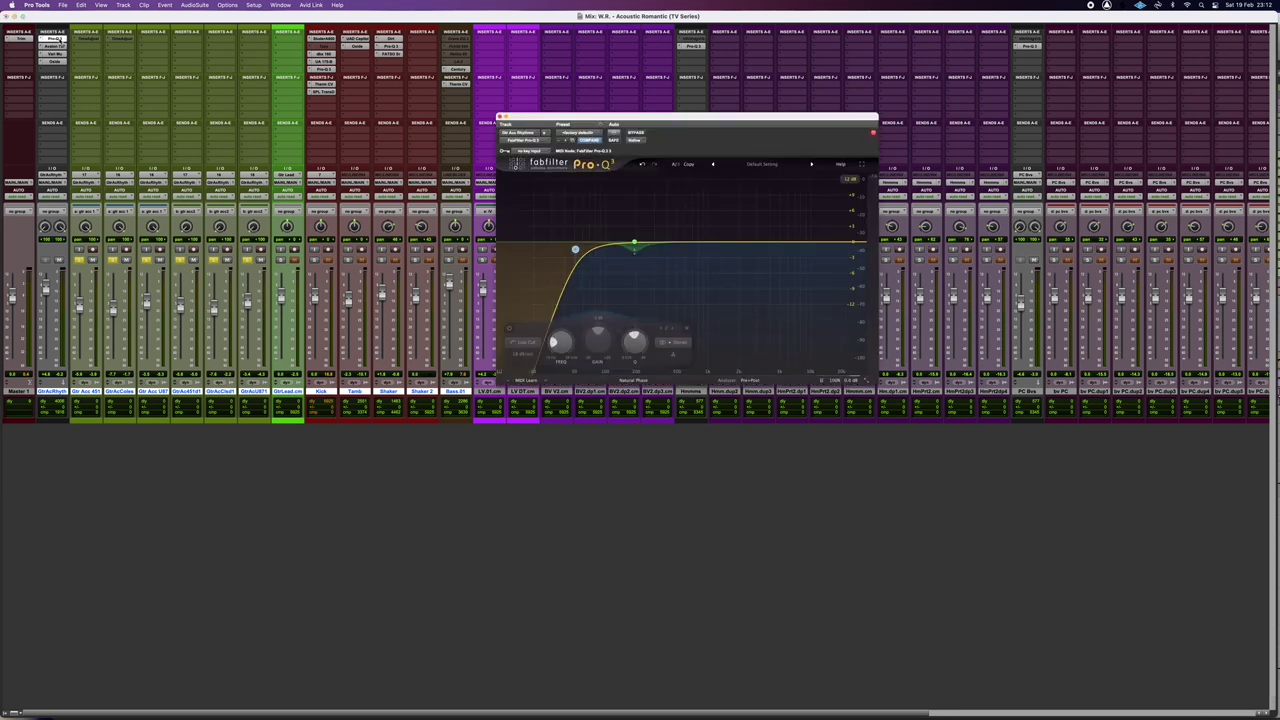
pyautogui.moveTo(620, 121); pyautogui.dragTo(344, 105)
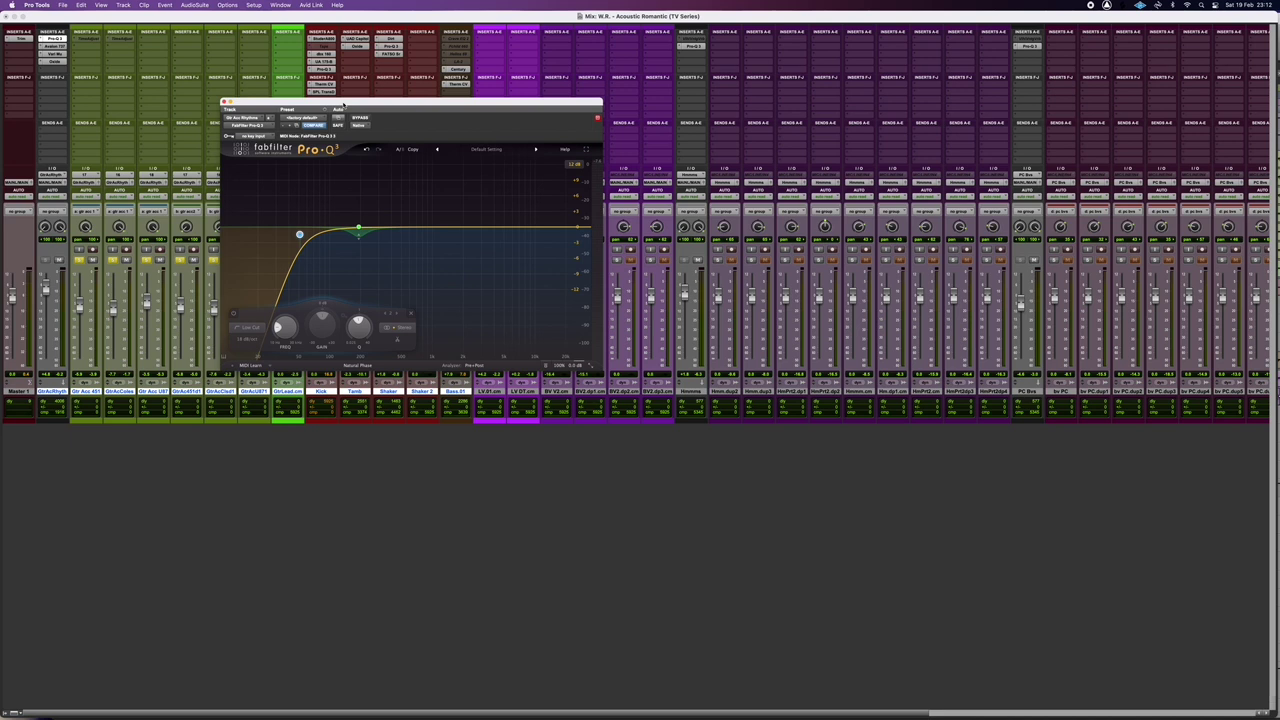
pyautogui.moveTo(335, 105); pyautogui.dragTo(233, 42)
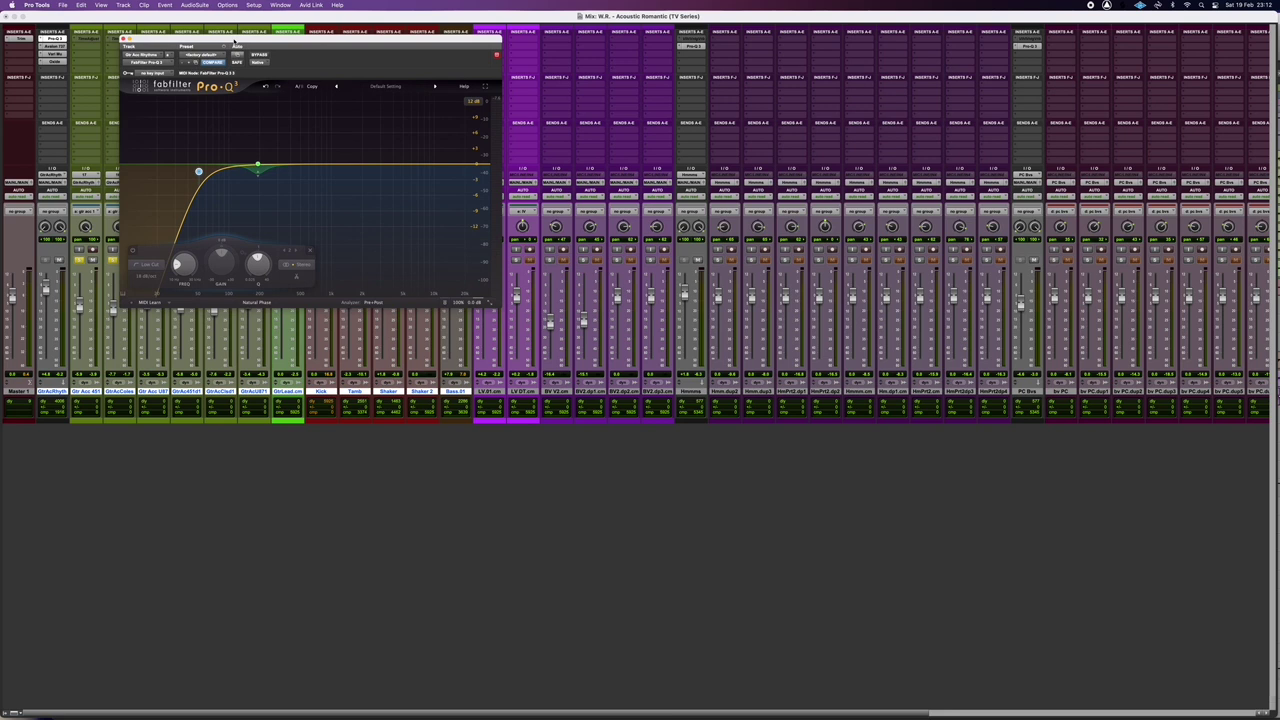
pyautogui.moveTo(233, 42); pyautogui.dragTo(274, 17)
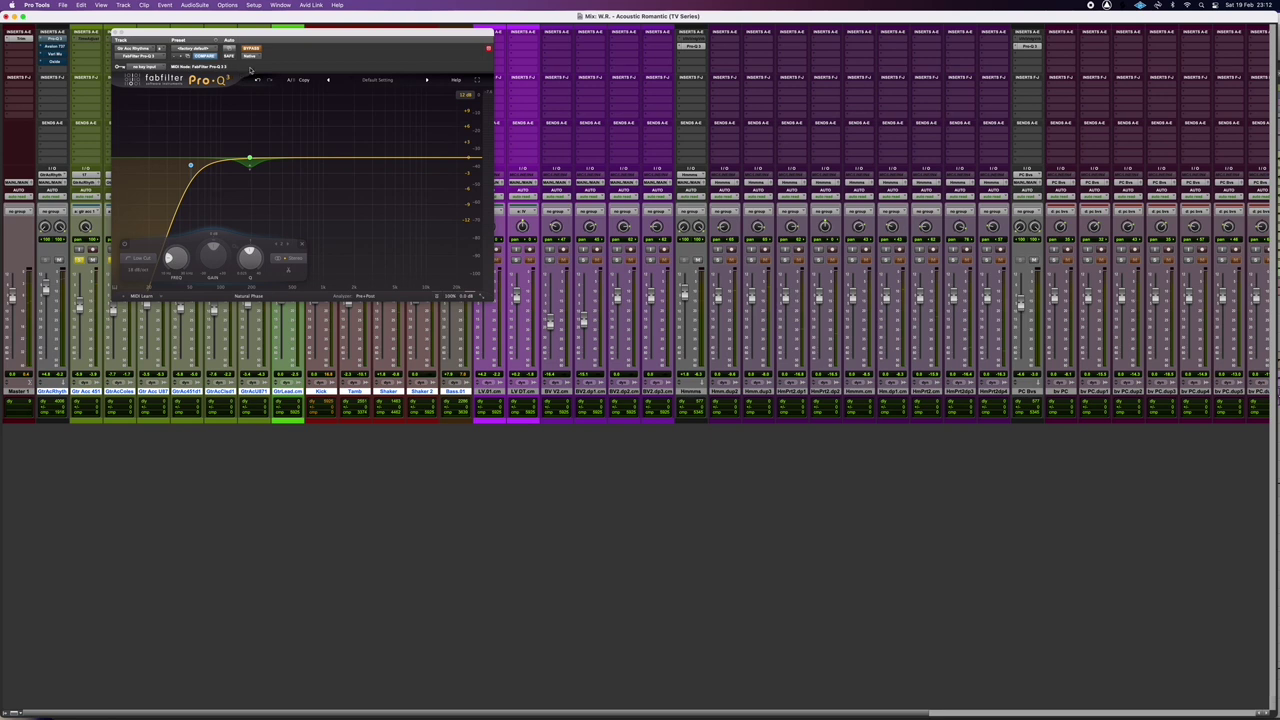
# Step: Take Pro-Q 3 out of bypass, inspect its low-cut band, and audition the low-mid dynamic bell band during playback
pyautogui.click(252, 49)
pyautogui.moveTo(191, 166)
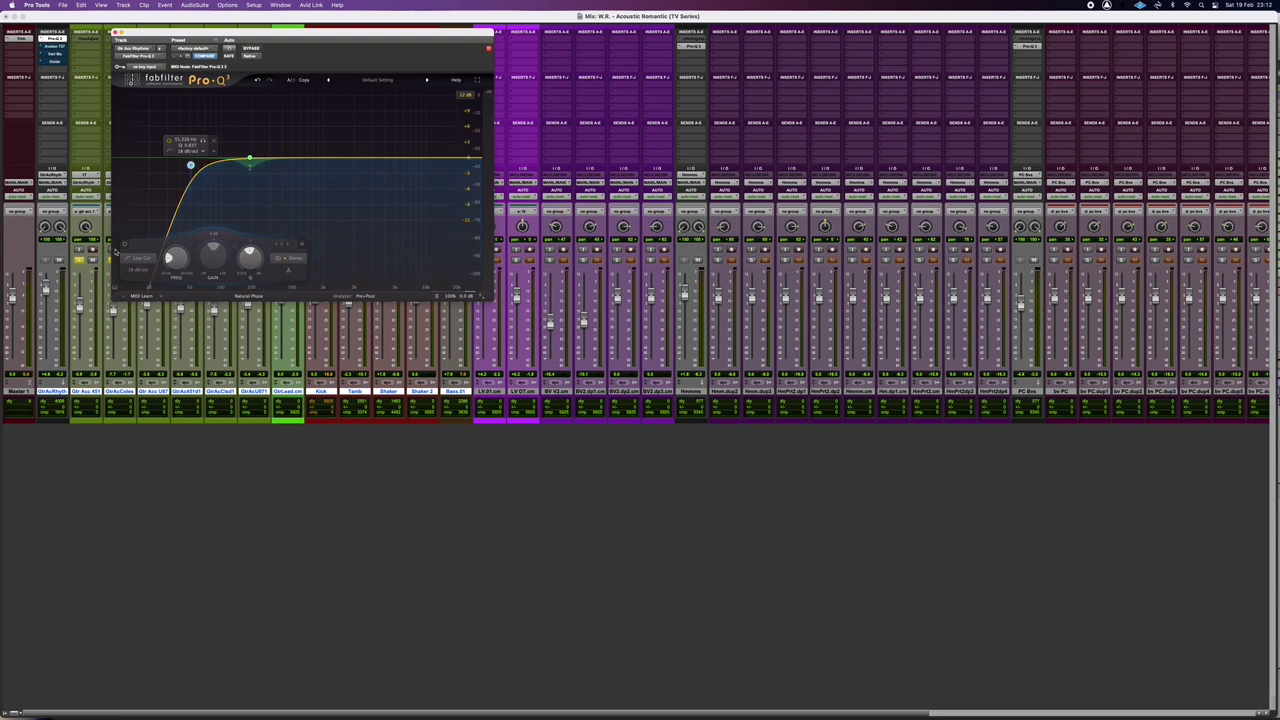
pyautogui.moveTo(300, 33); pyautogui.dragTo(407, 51)
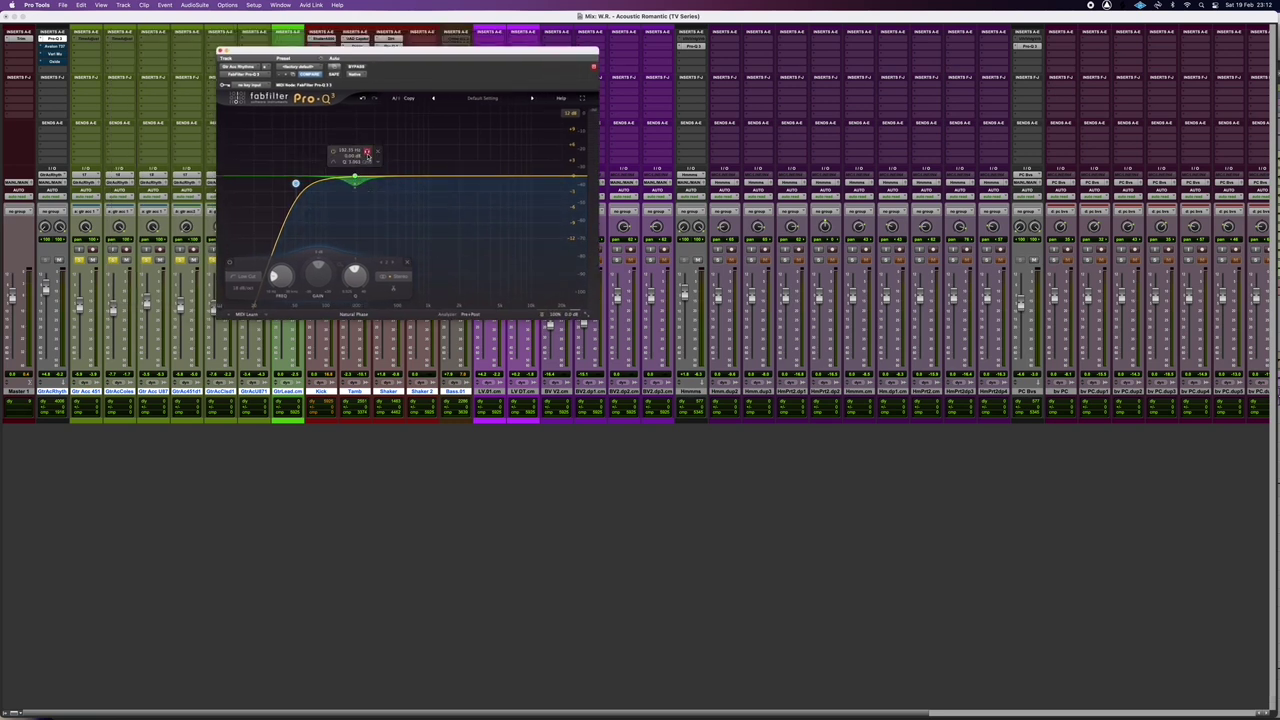
pyautogui.press('space')
pyautogui.moveTo(367, 155); pyautogui.dragTo(372, 165)
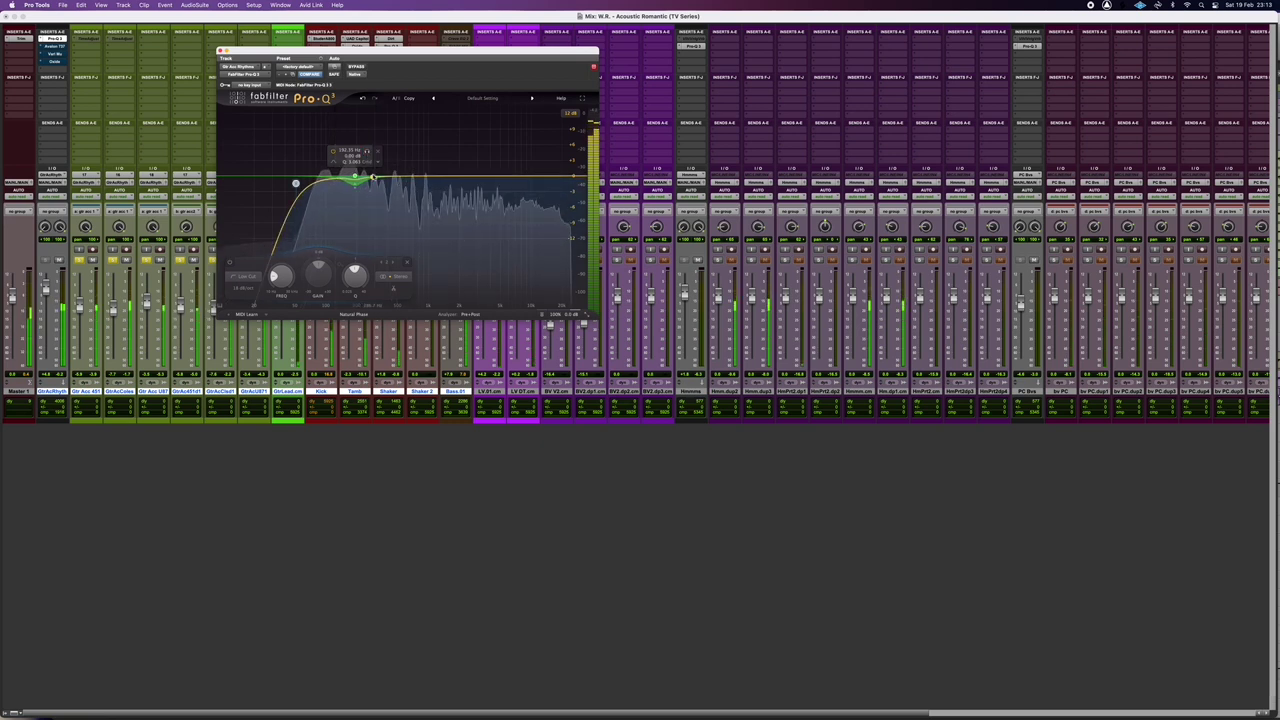
# Step: Compare the rhythm guitar bus with Pro-Q 3 bypassed and active, and stop playback
pyautogui.click(357, 67)
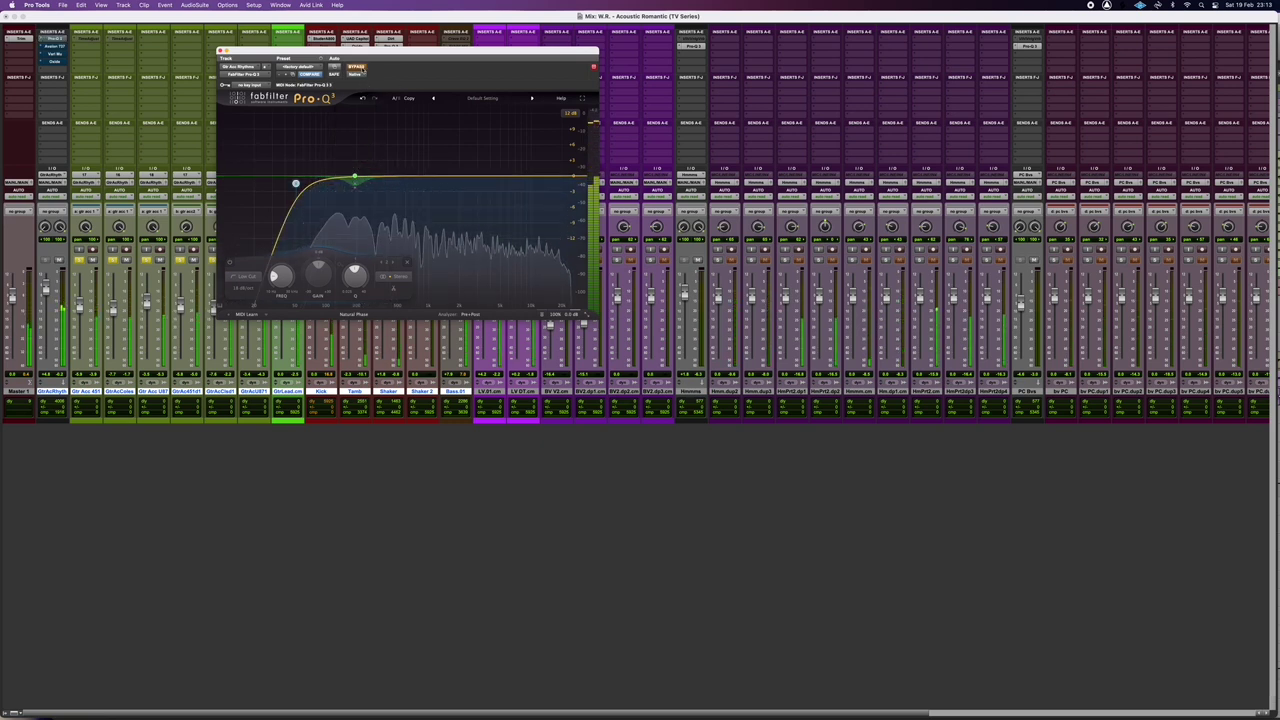
pyautogui.click(357, 67)
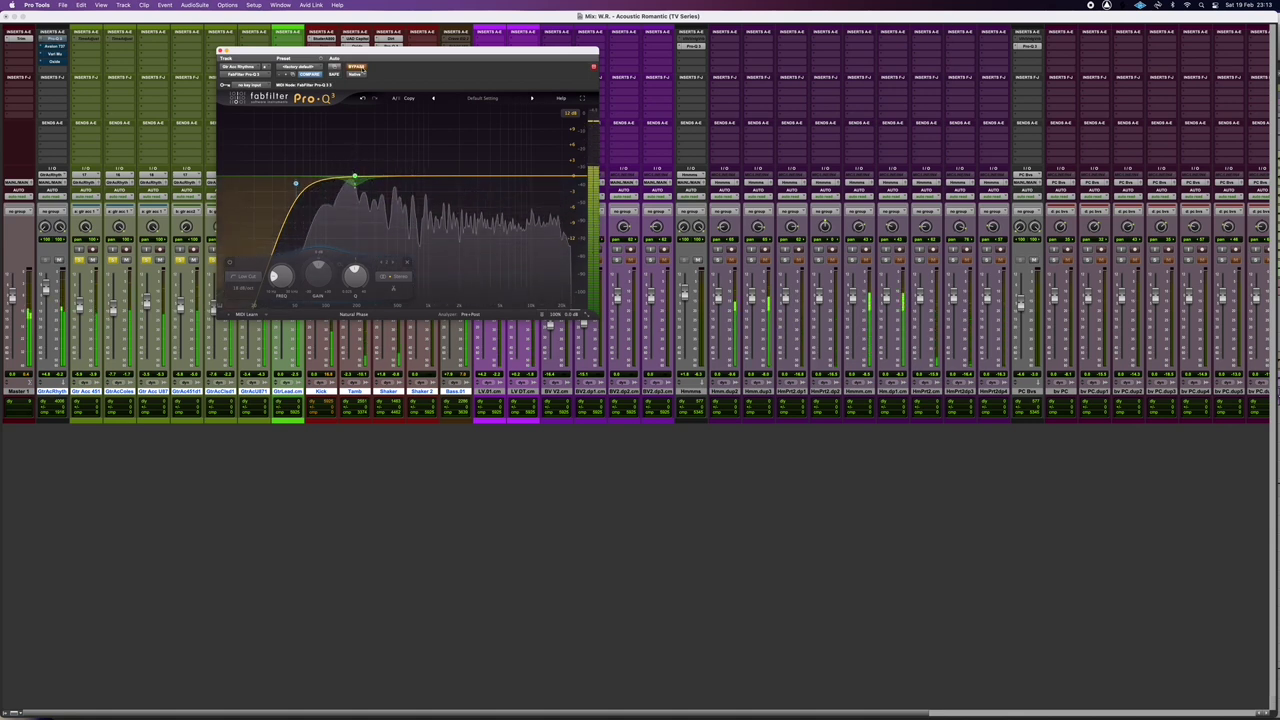
pyautogui.press('space')
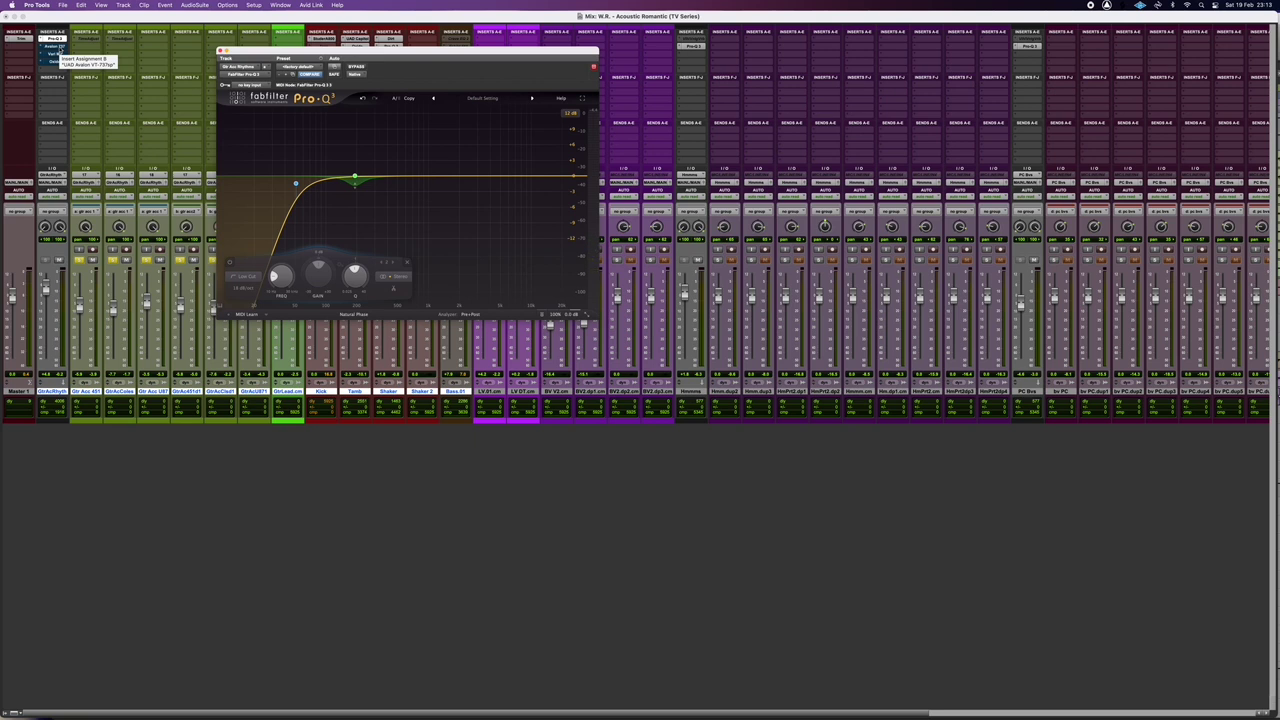
# Step: Open the UAD Avalon VT-737sp insert of the rhythm guitar bus and place its window above the channel faders
pyautogui.click(55, 46)
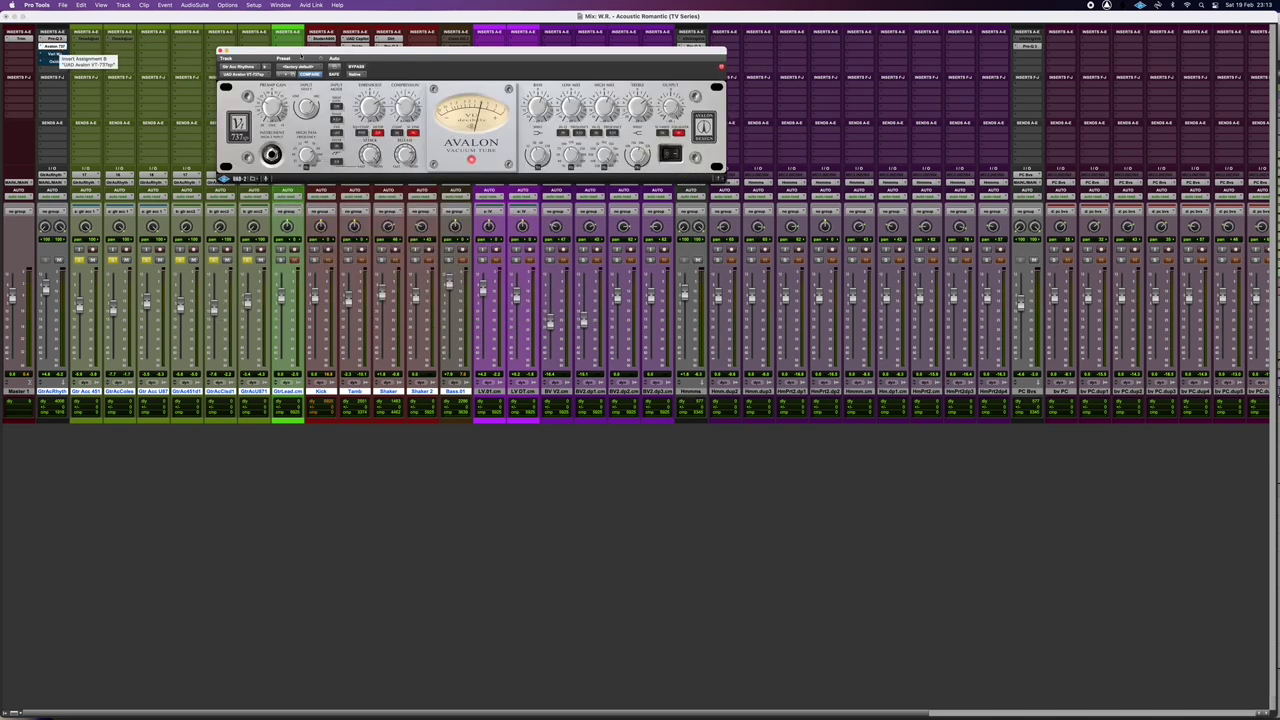
pyautogui.moveTo(393, 53); pyautogui.dragTo(285, 100)
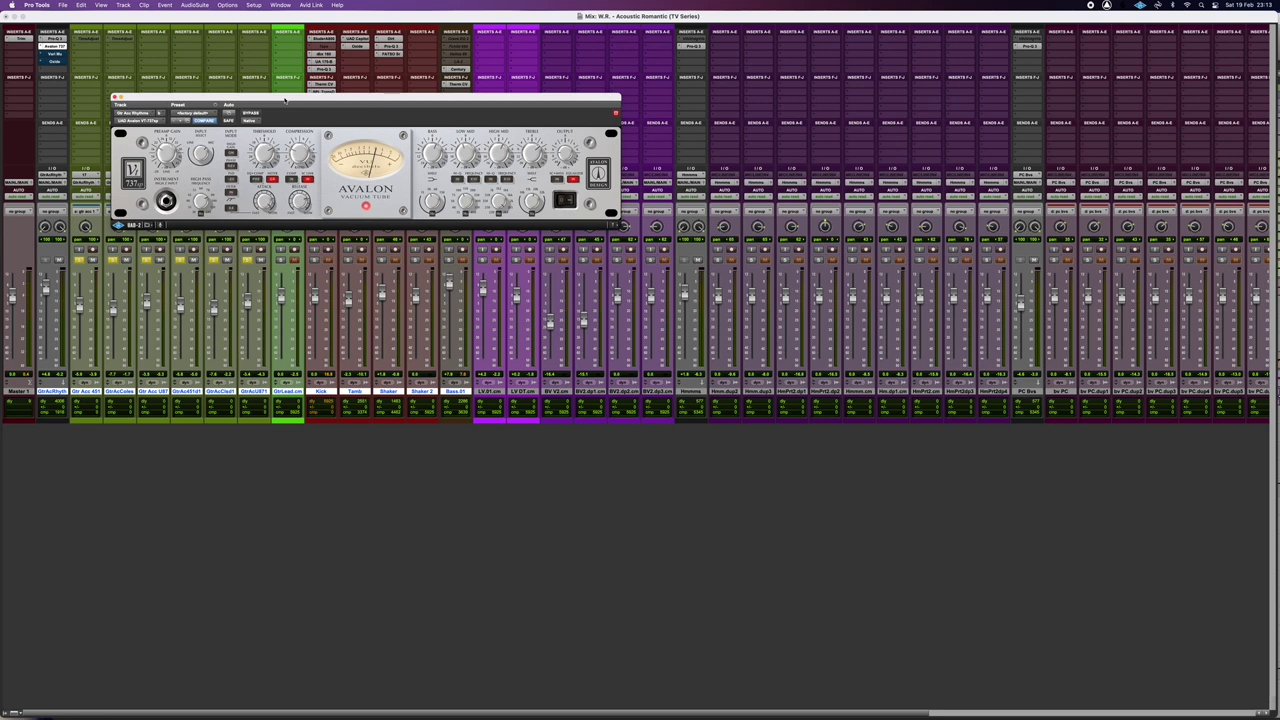
pyautogui.moveTo(278, 100); pyautogui.dragTo(268, 104)
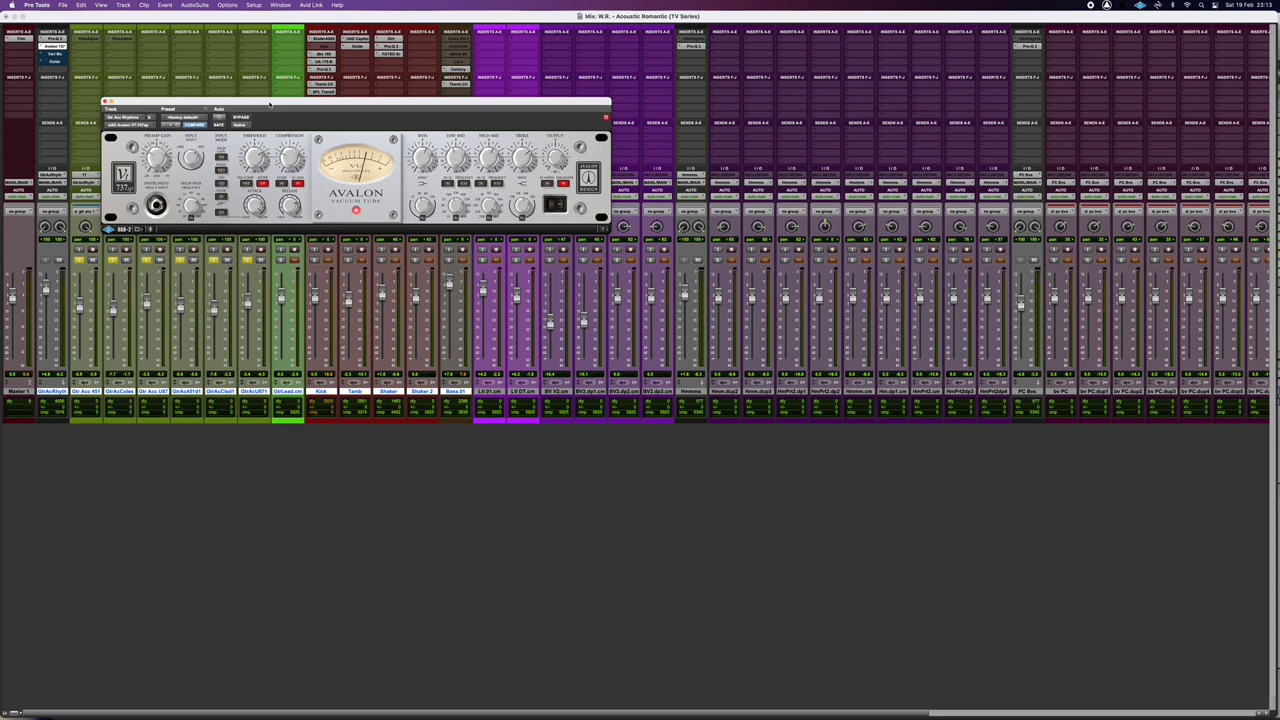
pyautogui.moveTo(269, 103); pyautogui.dragTo(269, 118)
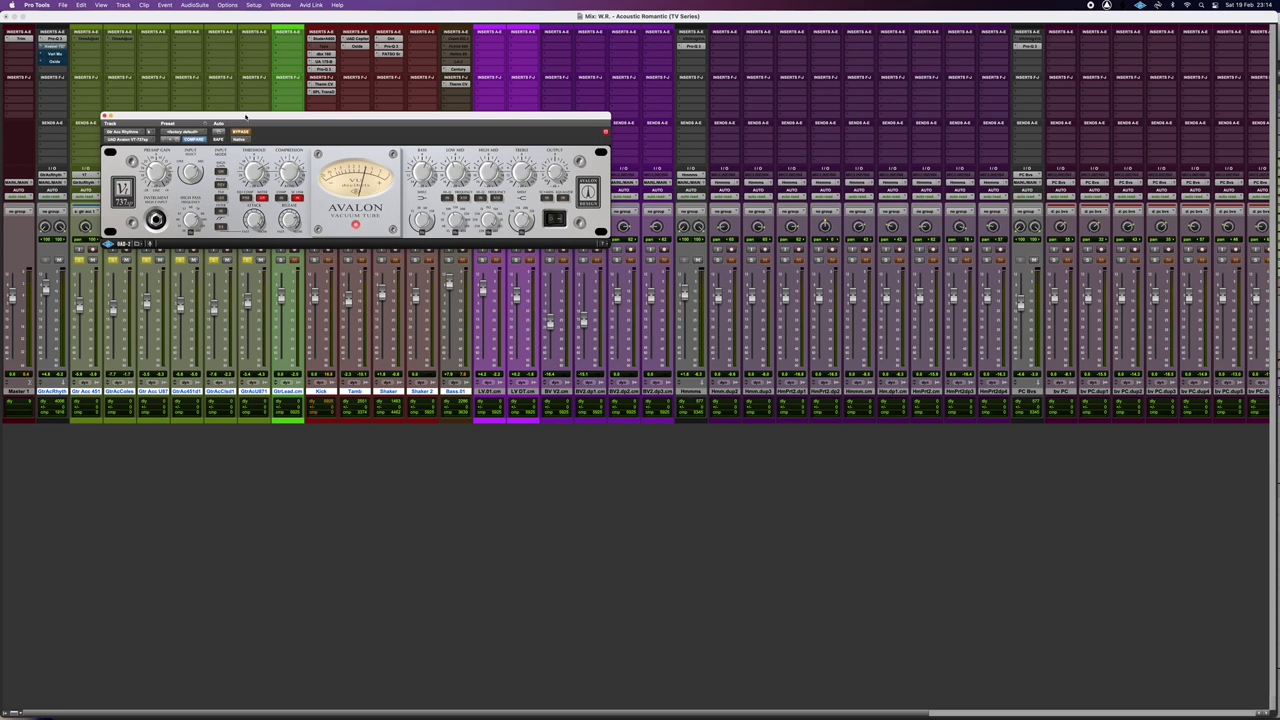
pyautogui.moveTo(247, 117); pyautogui.dragTo(227, 95)
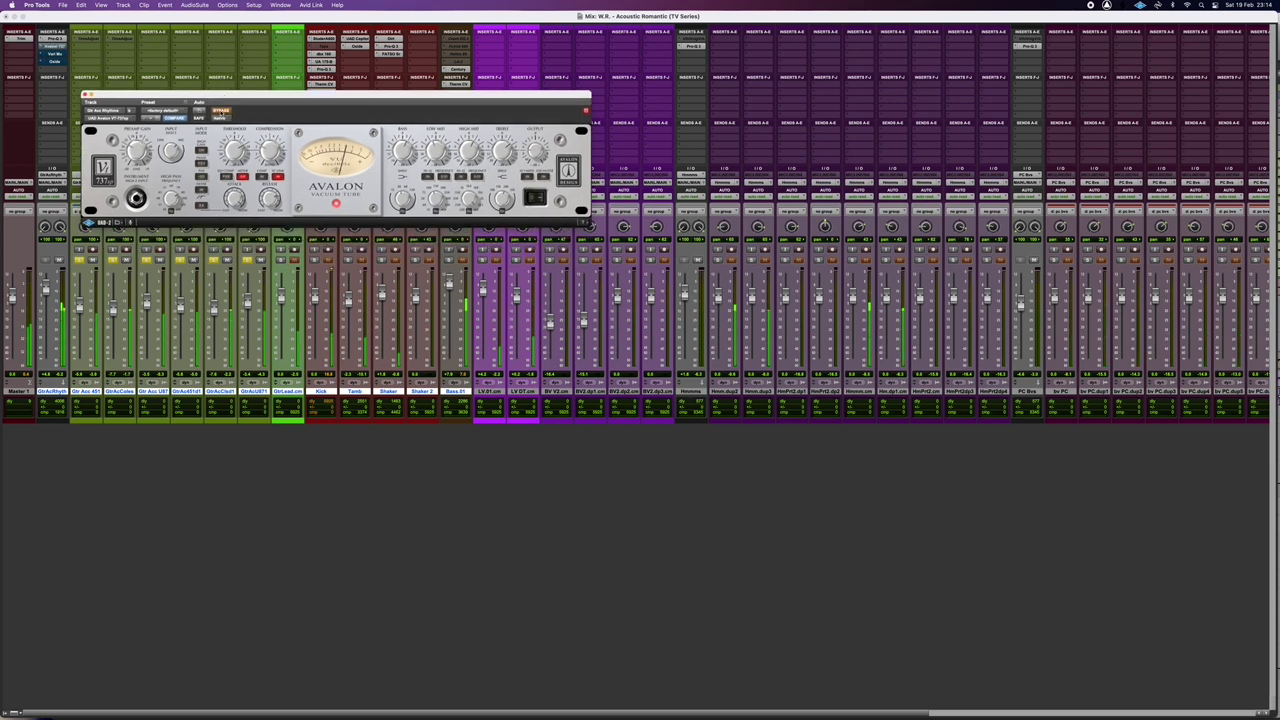
# Step: Toggle the bypass of the Avalon VT-737sp during playback to compare the rhythm guitars with and without it
pyautogui.click(221, 110)
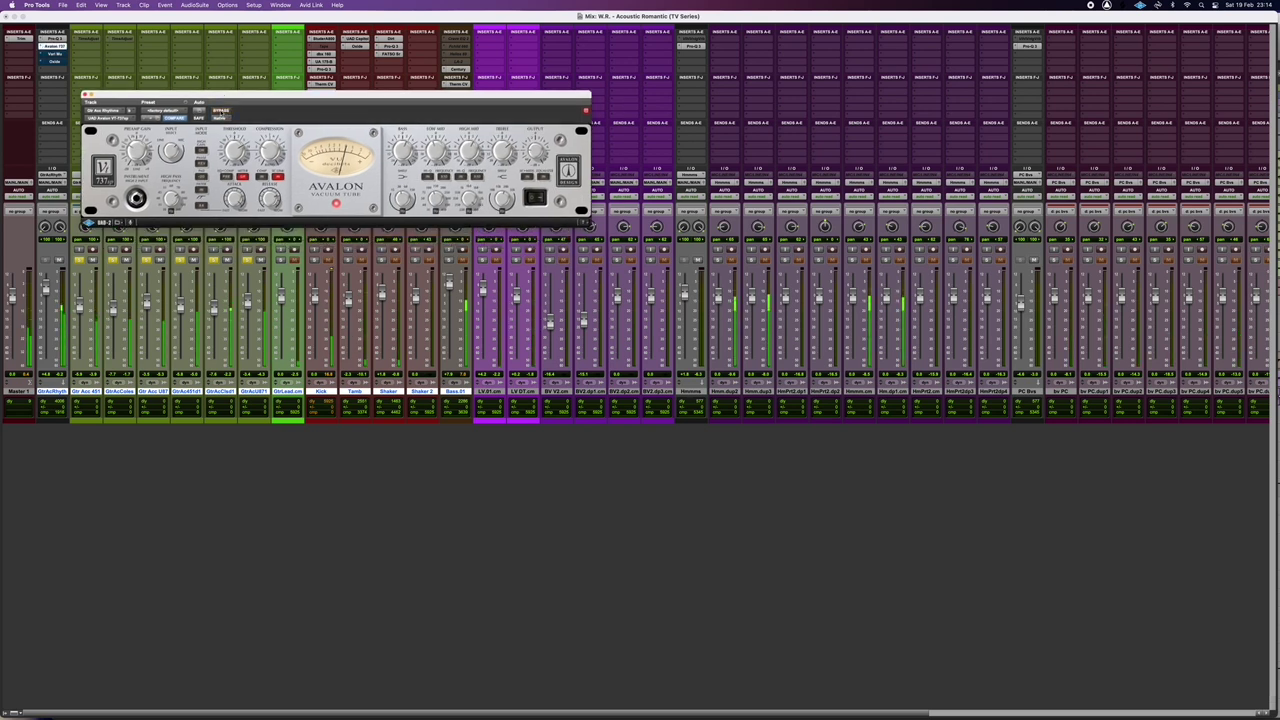
pyautogui.click(221, 110)
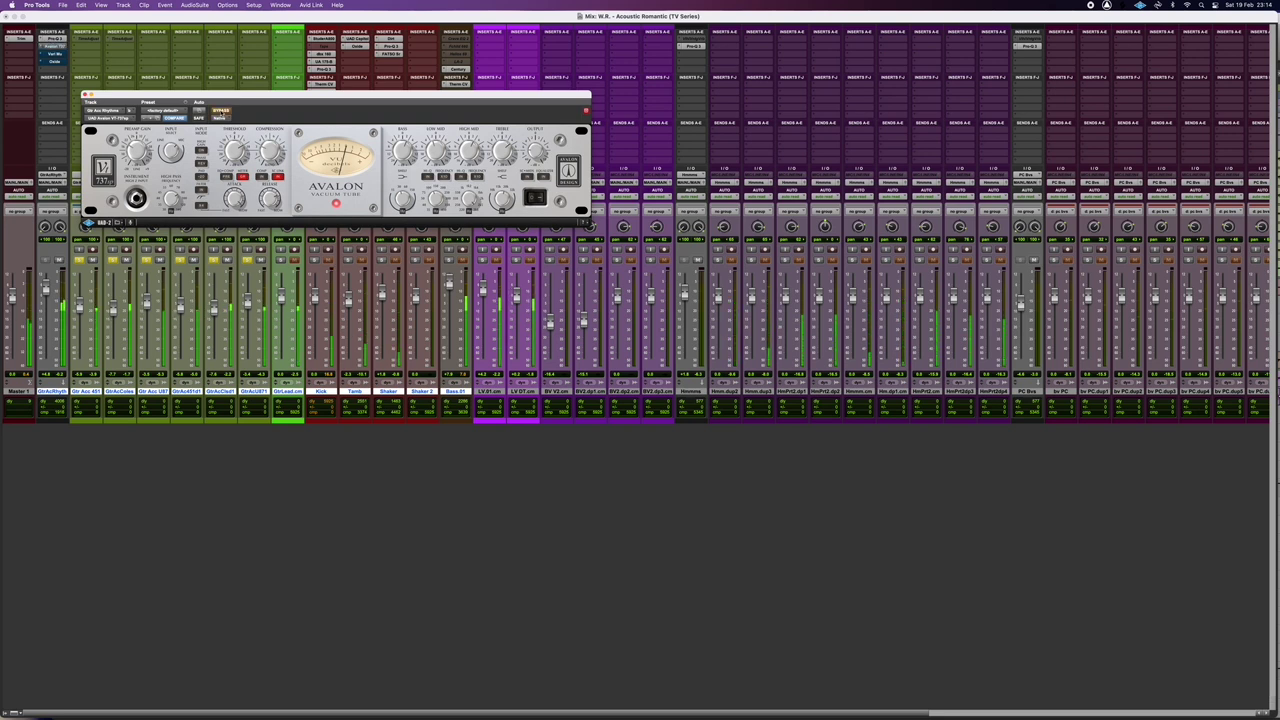
pyautogui.click(221, 110)
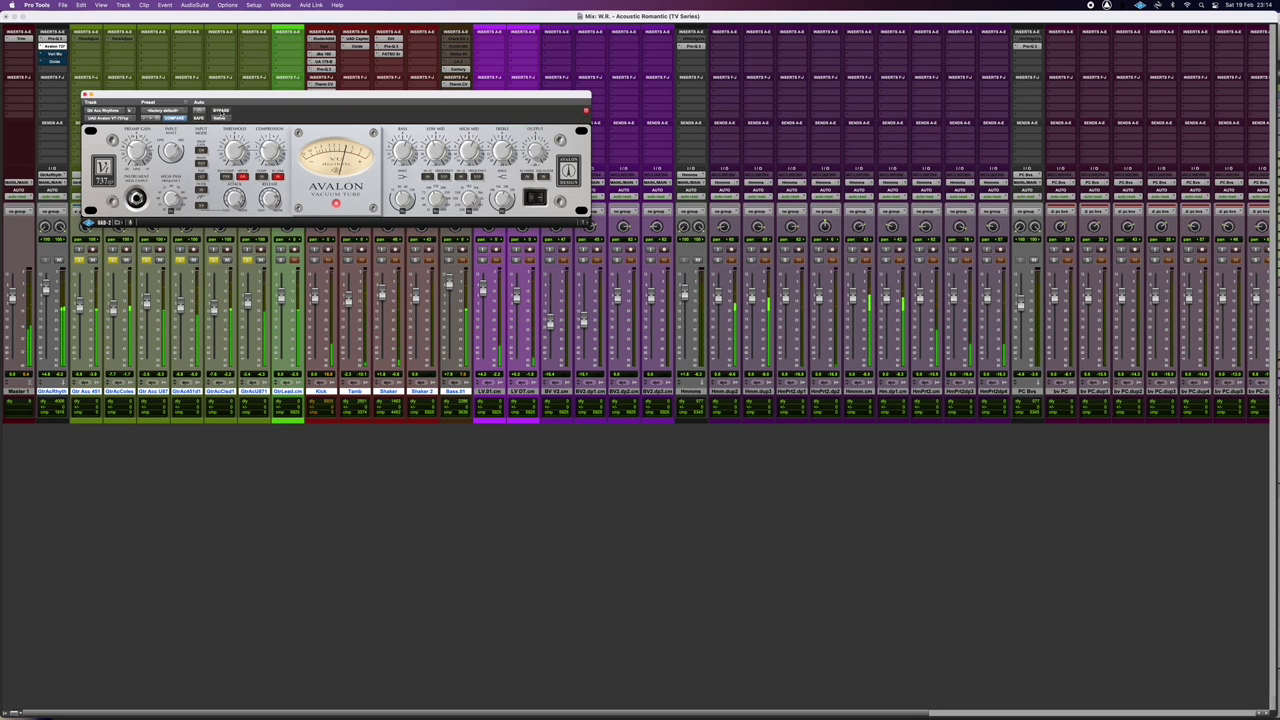
pyautogui.click(221, 110)
pyautogui.click(221, 110)
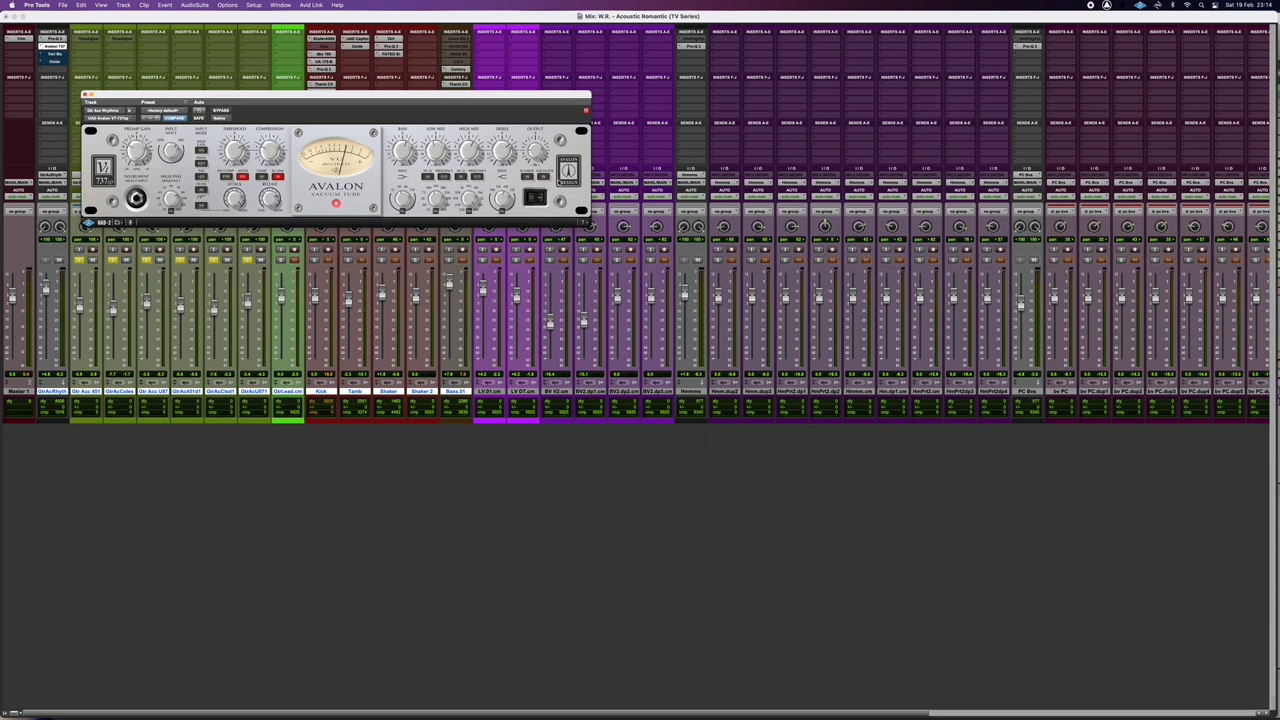
# Step: Switch in the EQ section of the Avalon VT-737sp and compare the rhythm guitars with it in and out during playback
pyautogui.click(544, 178)
pyautogui.press('space')
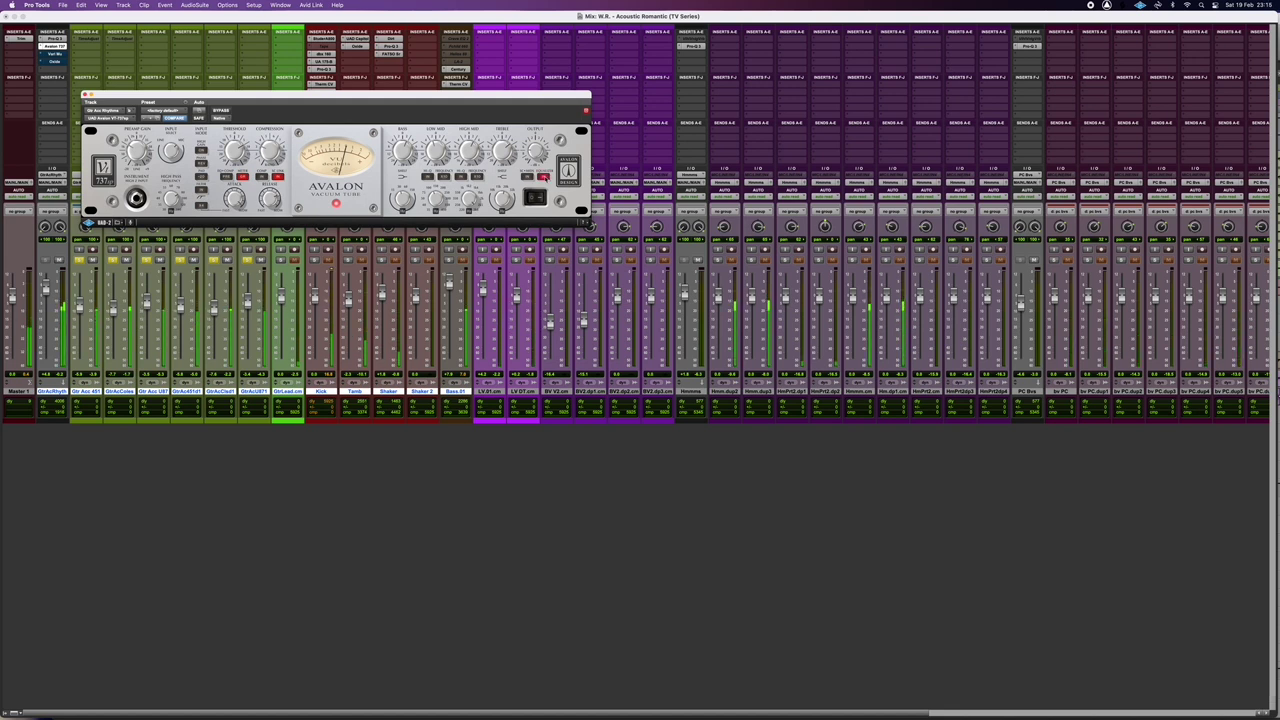
pyautogui.click(544, 178)
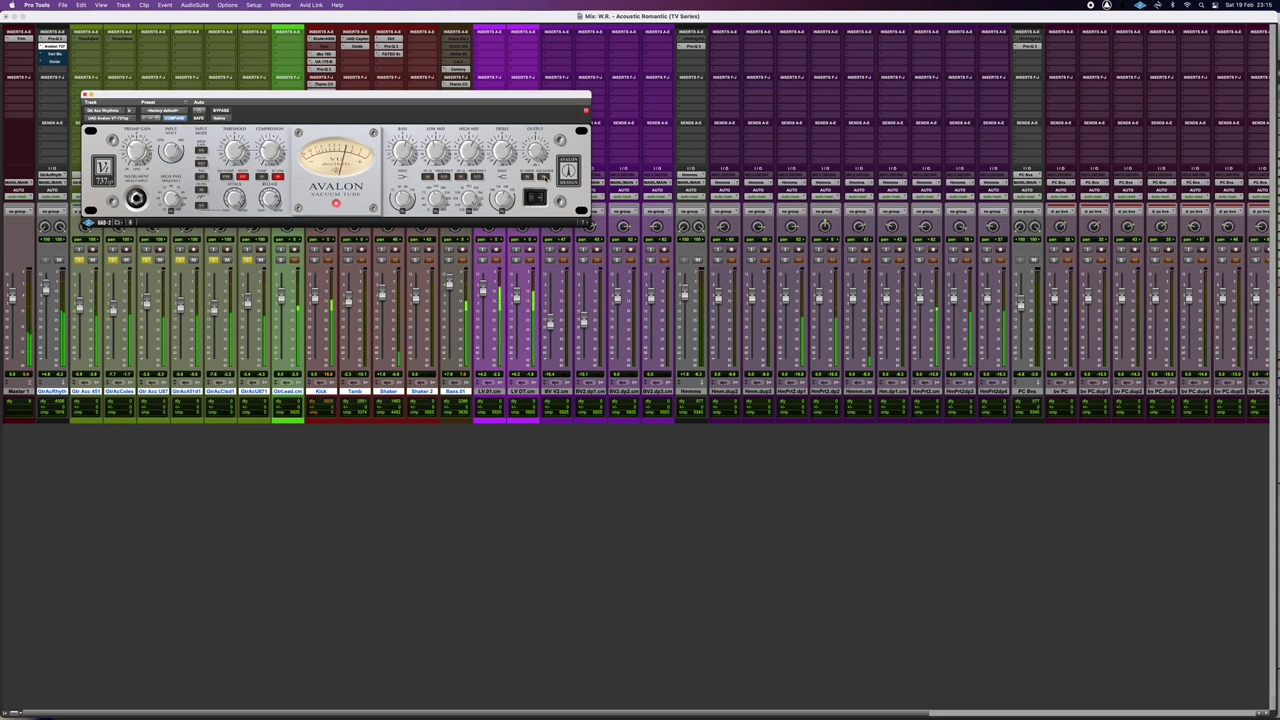
pyautogui.click(543, 177)
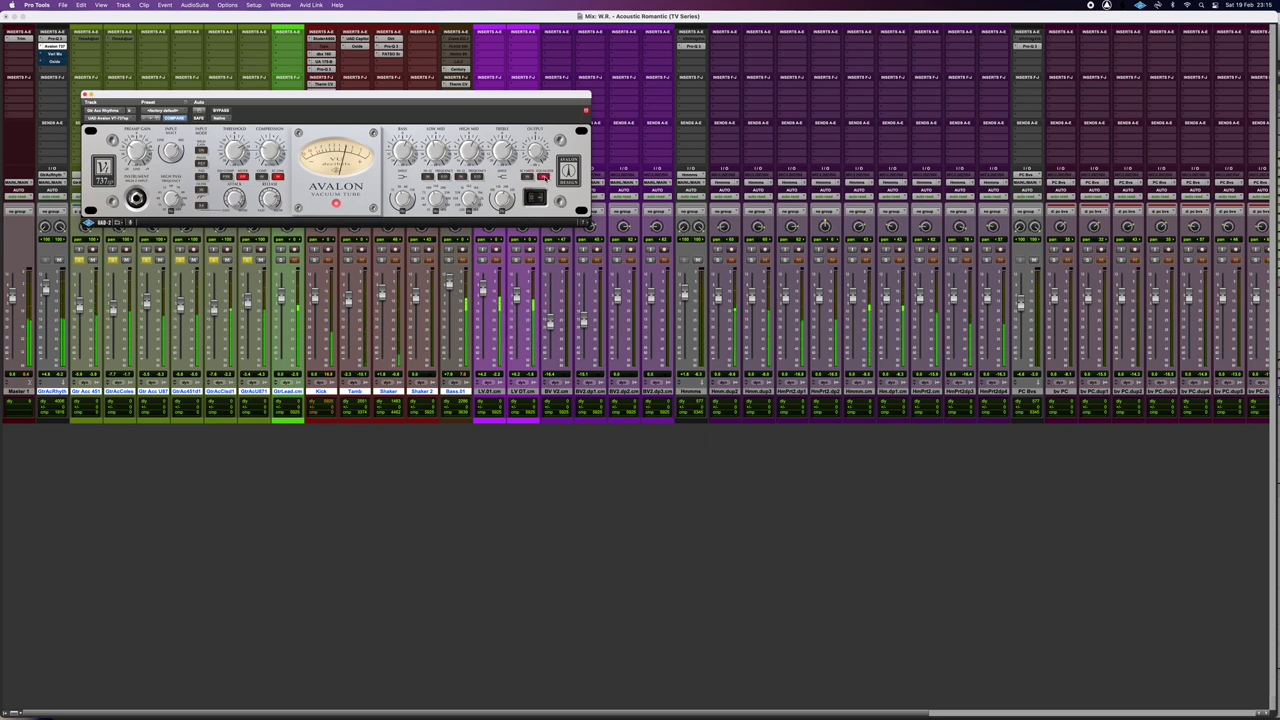
pyautogui.click(543, 177)
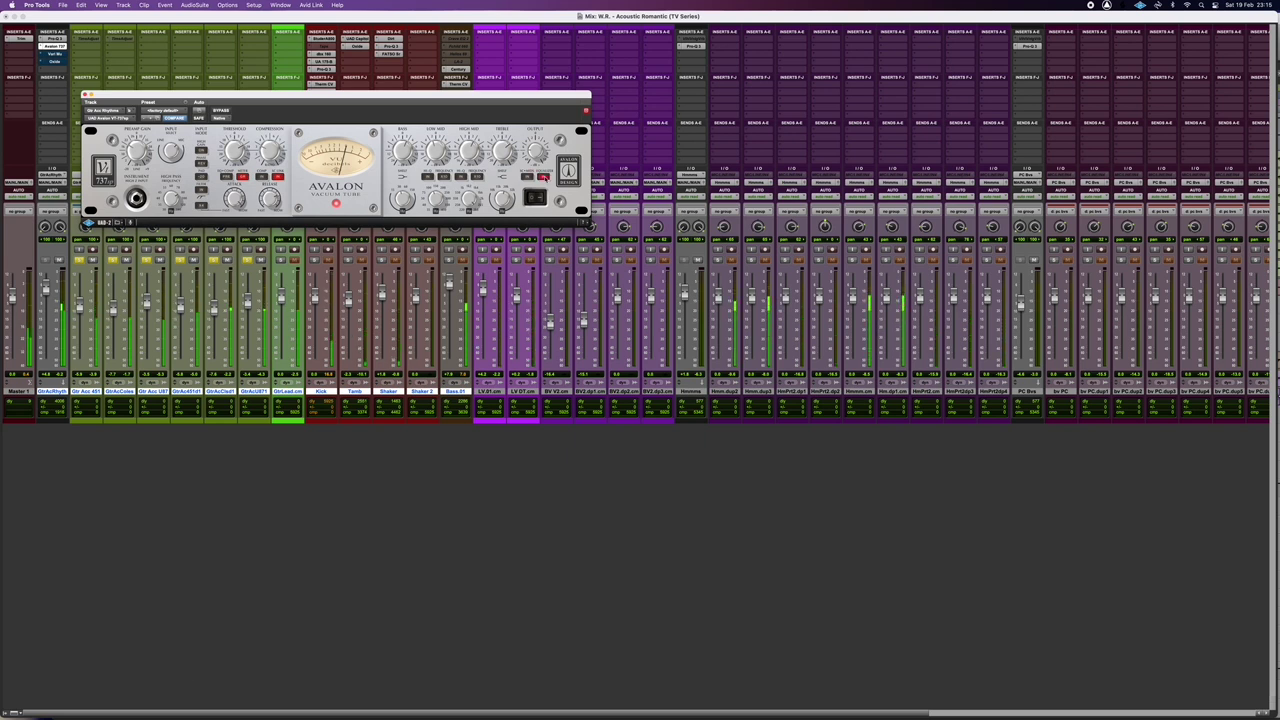
# Step: Toggle the EQ section of the Avalon VT-737sp once more, and reopen the Pro-Q 3 insert of the rhythm guitar bus
pyautogui.click(543, 177)
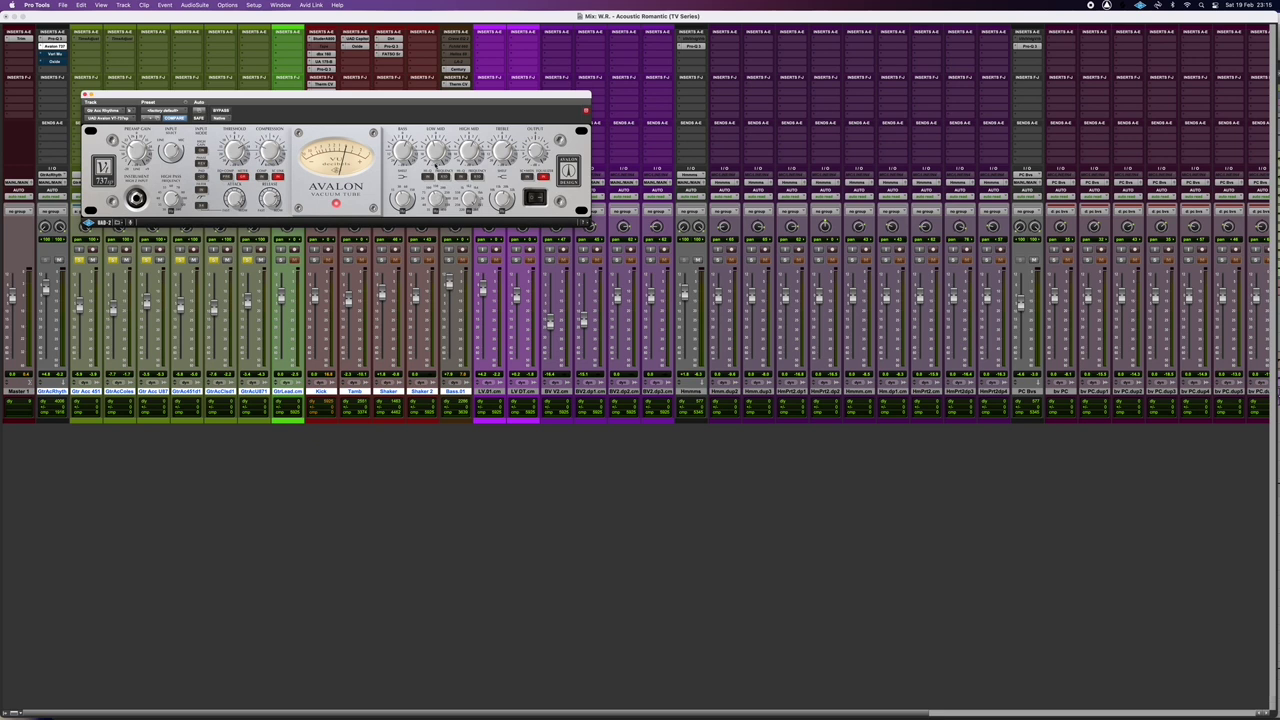
pyautogui.click(66, 41)
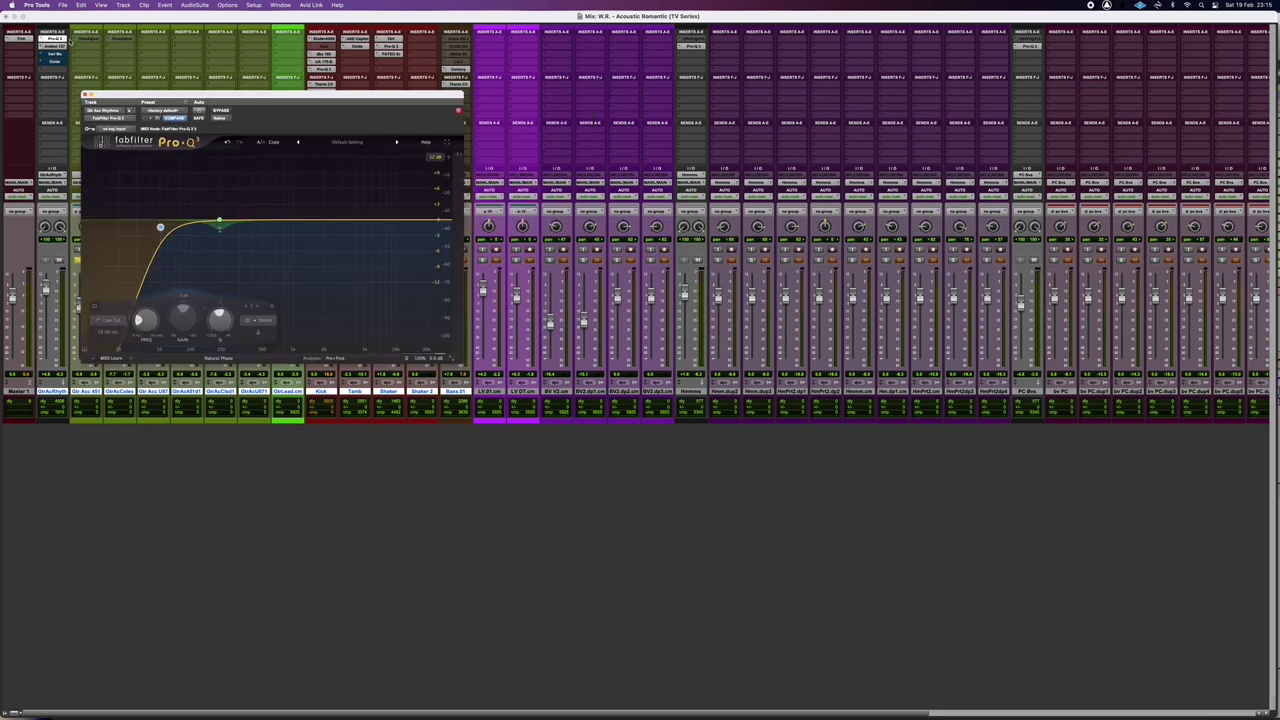
# Step: Try an additional upper-mid bell band in Pro-Q 3 on the rhythm guitar bus during playback, and delete the band
pyautogui.moveTo(288, 220); pyautogui.dragTo(396, 256)
pyautogui.press('space')
pyautogui.doubleClick(394, 253)
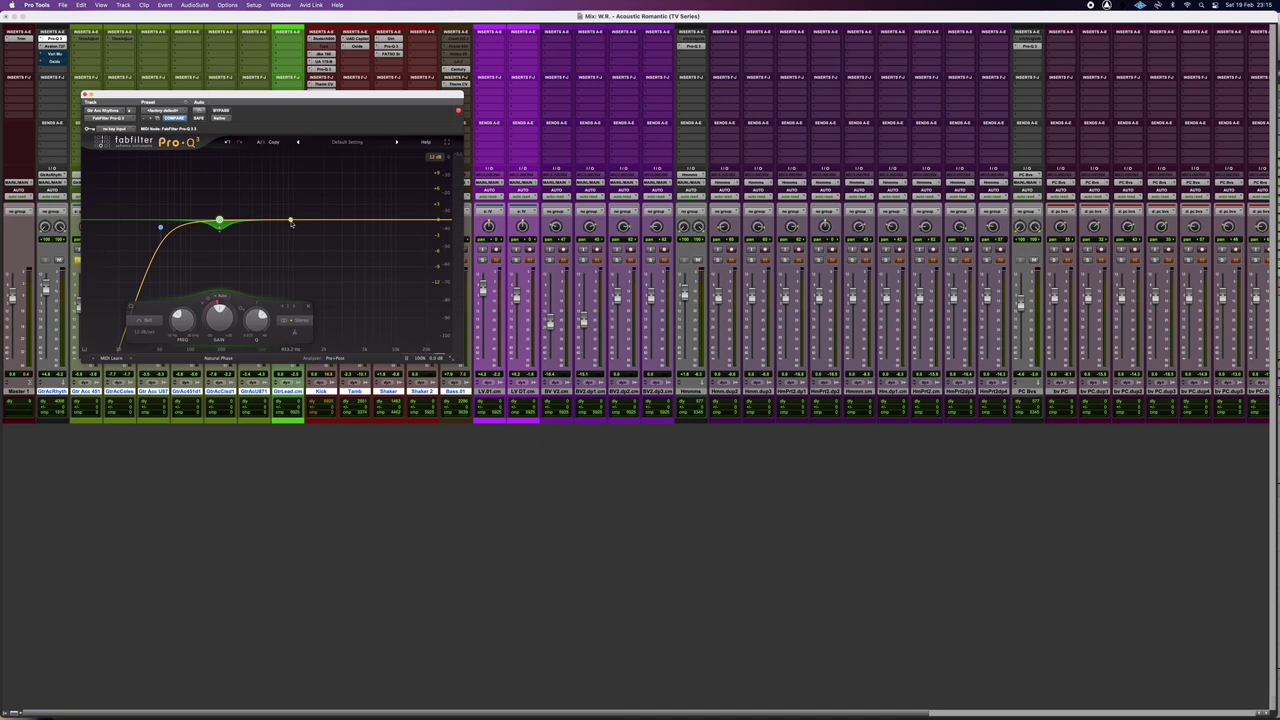
pyautogui.press('space')
pyautogui.moveTo(293, 221)
pyautogui.mouseDown()
pyautogui.moveTo(291, 263)
pyautogui.moveTo(365, 260)
pyautogui.moveTo(265, 244)
pyautogui.moveTo(329, 252)
pyautogui.moveTo(314, 210)
pyautogui.mouseUp()
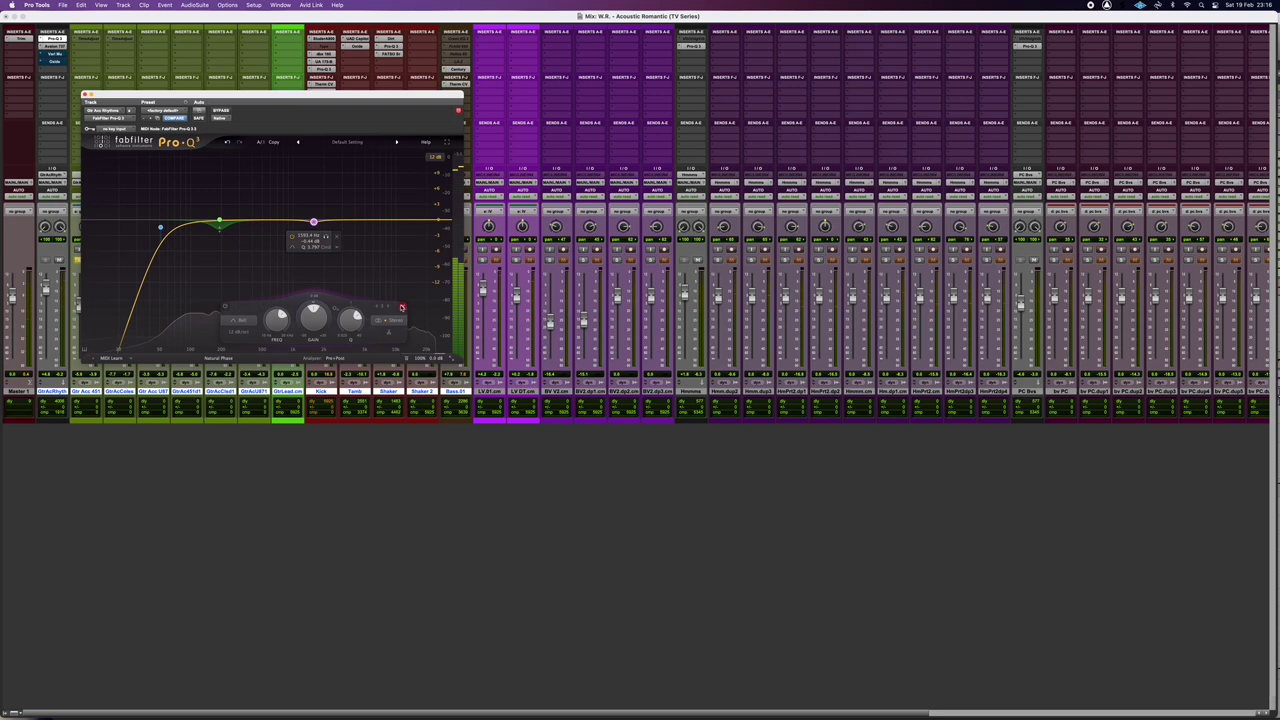
pyautogui.click(402, 306)
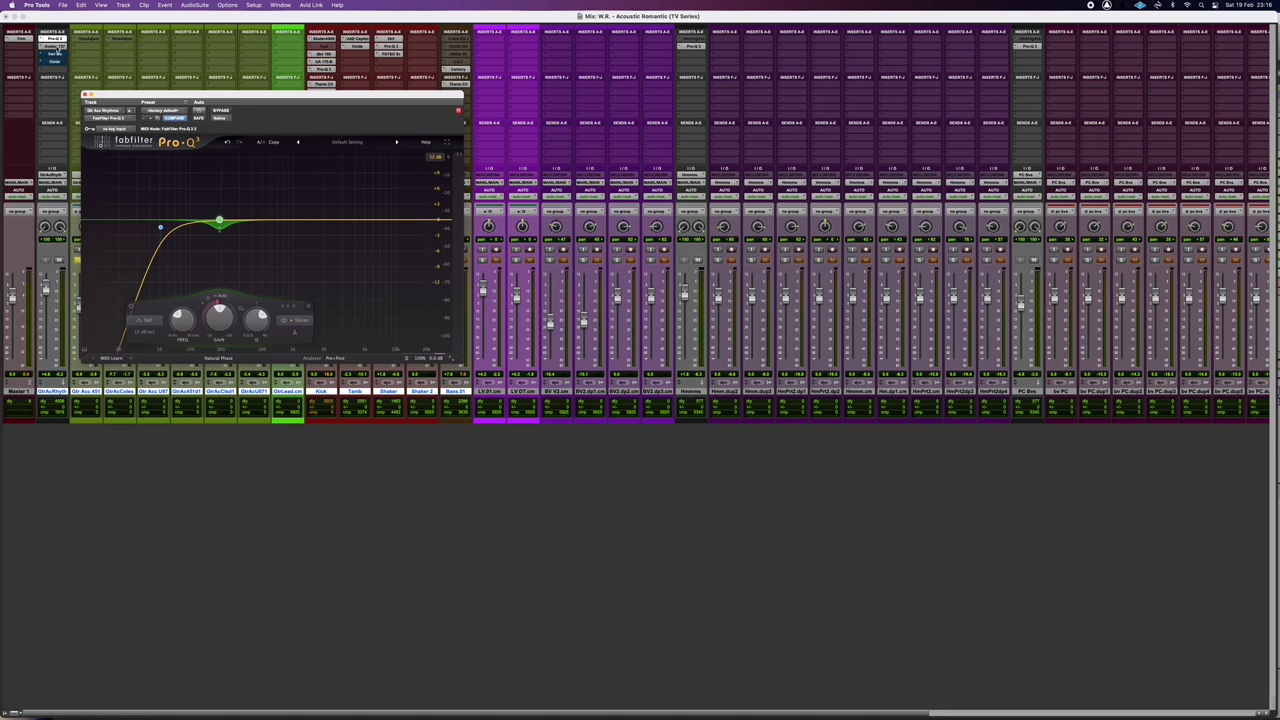
# Step: Reopen the Avalon VT-737sp of the rhythm guitar bus and compare its EQ section in and out during playback
pyautogui.click(52, 54)
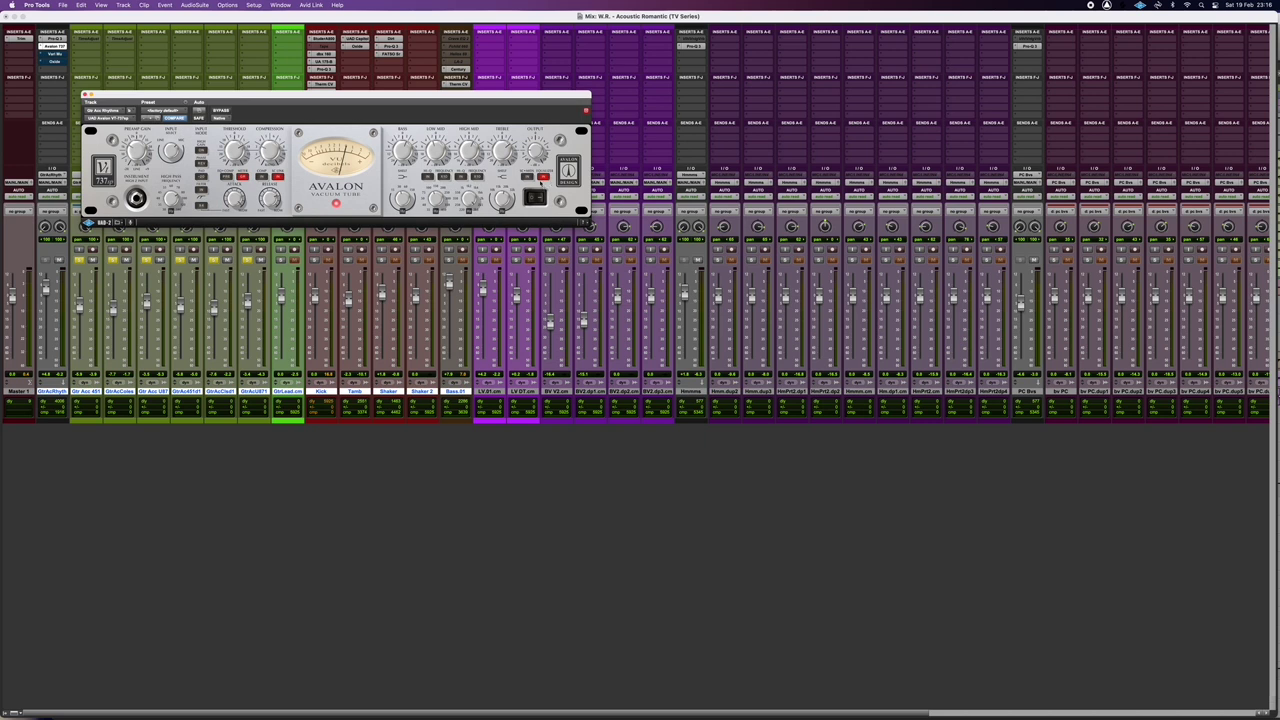
pyautogui.click(544, 178)
pyautogui.click(544, 178)
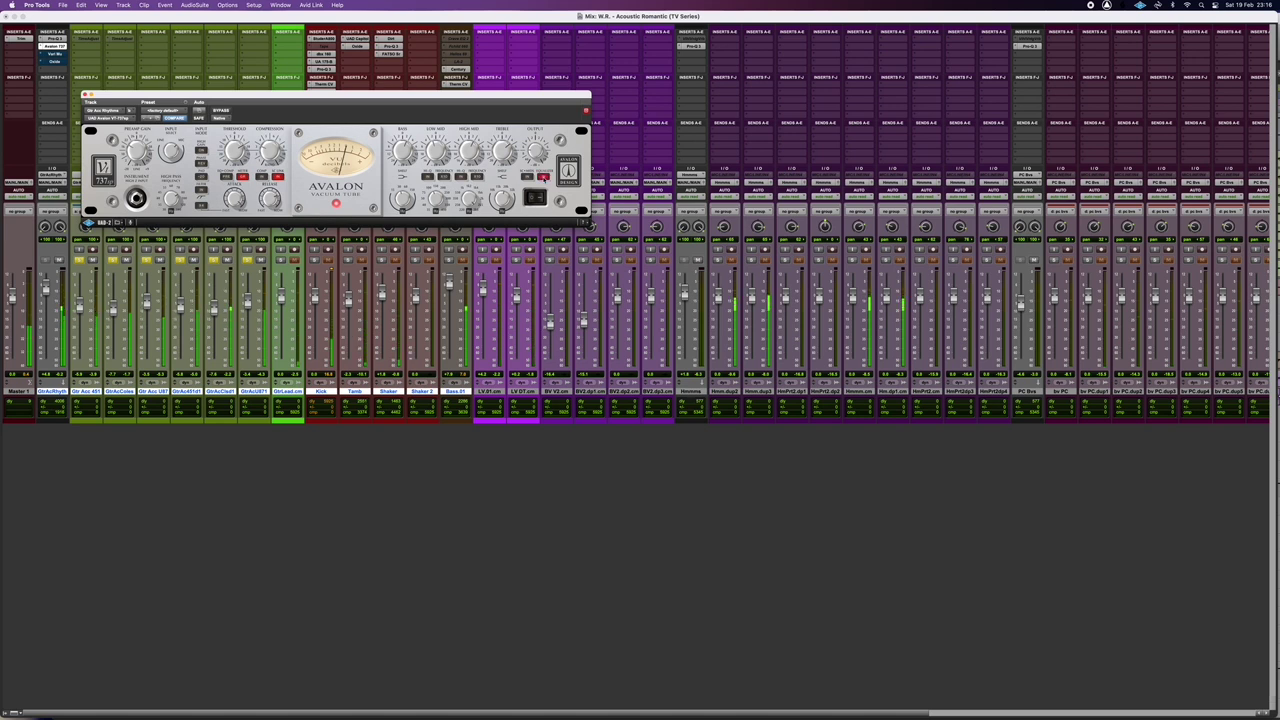
pyautogui.click(544, 178)
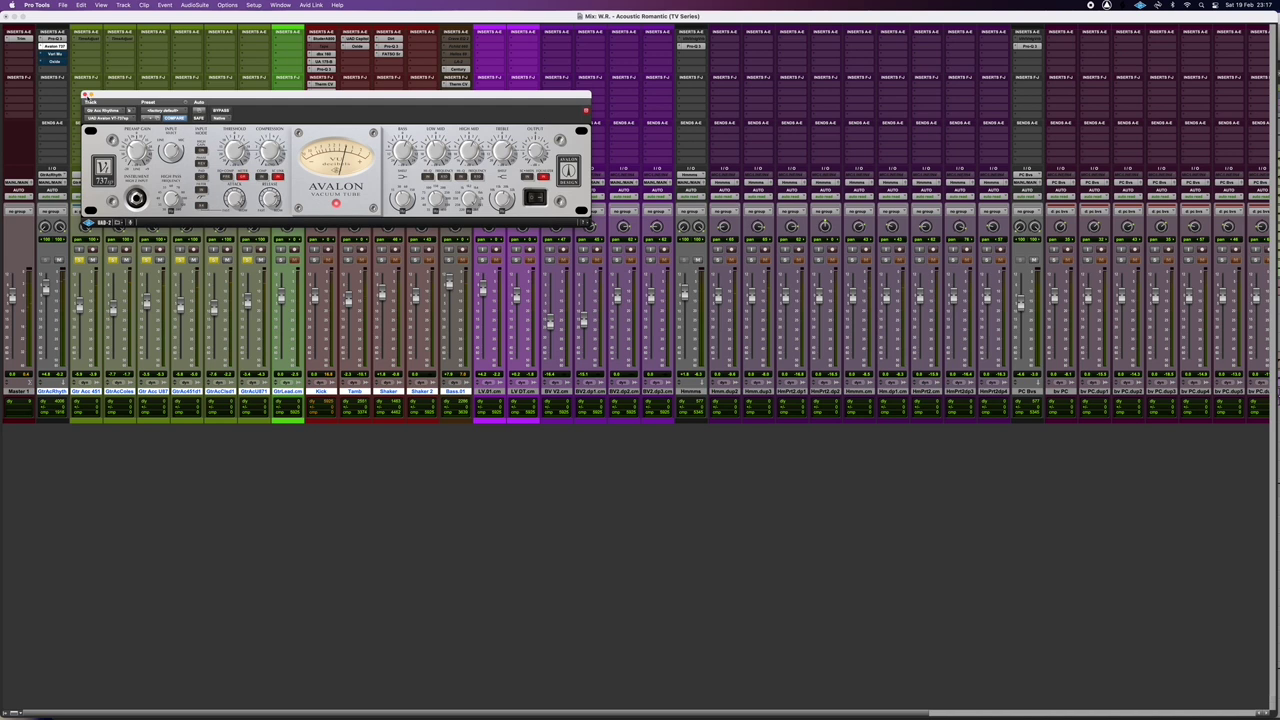
# Step: Close the Avalon VT-737sp, open the Manley Variable Mu insert of the rhythm guitar bus, and position its window above the channel faders
pyautogui.click(86, 95)
pyautogui.click(53, 53)
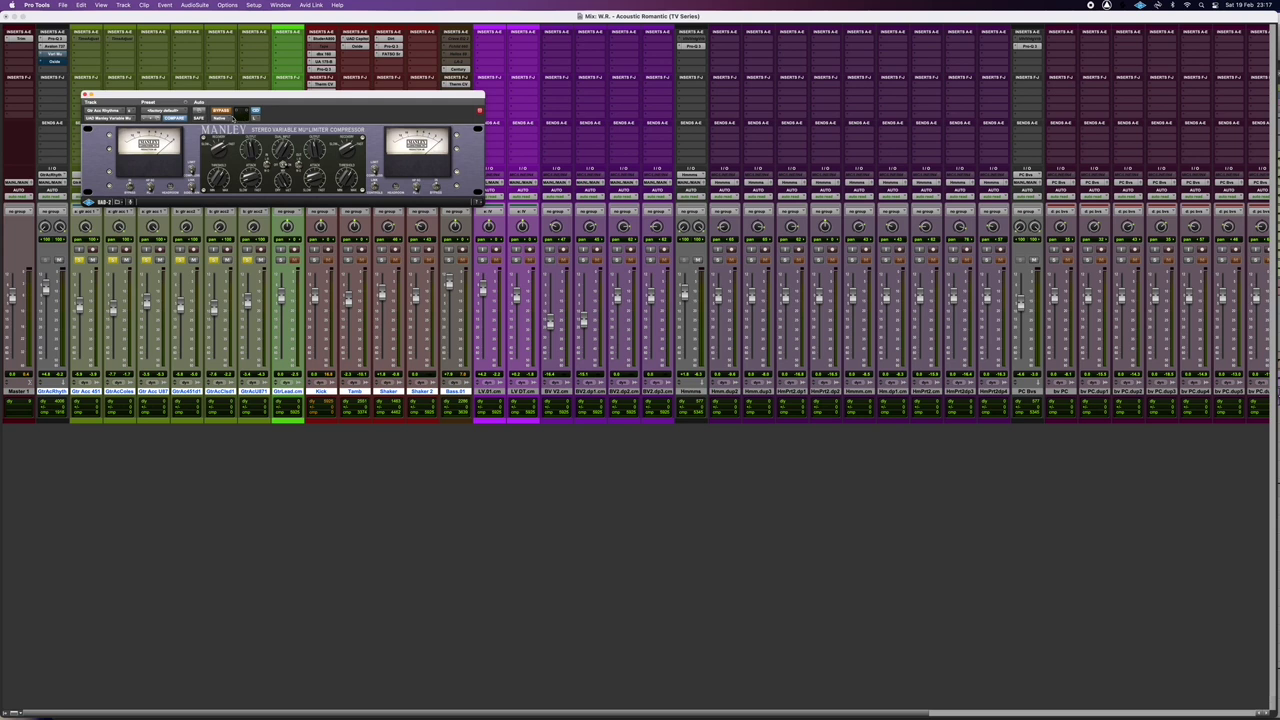
pyautogui.moveTo(288, 99); pyautogui.dragTo(366, 108)
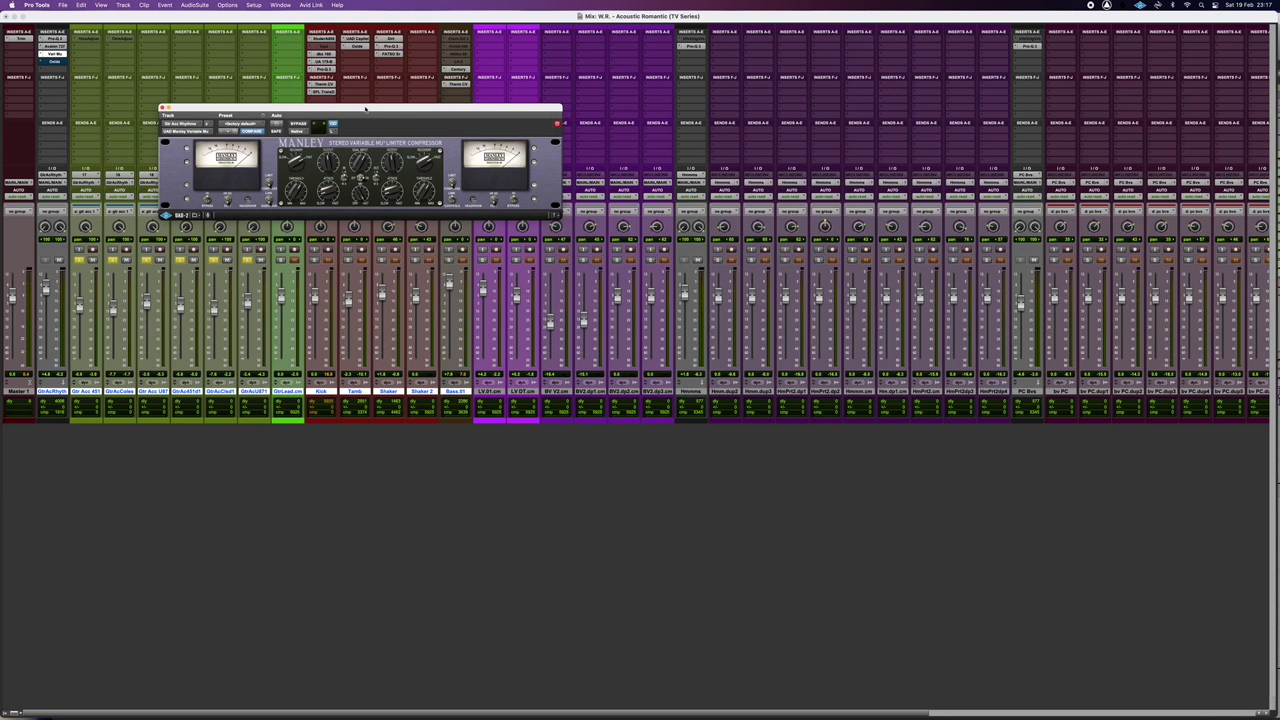
pyautogui.moveTo(366, 108); pyautogui.dragTo(401, 131)
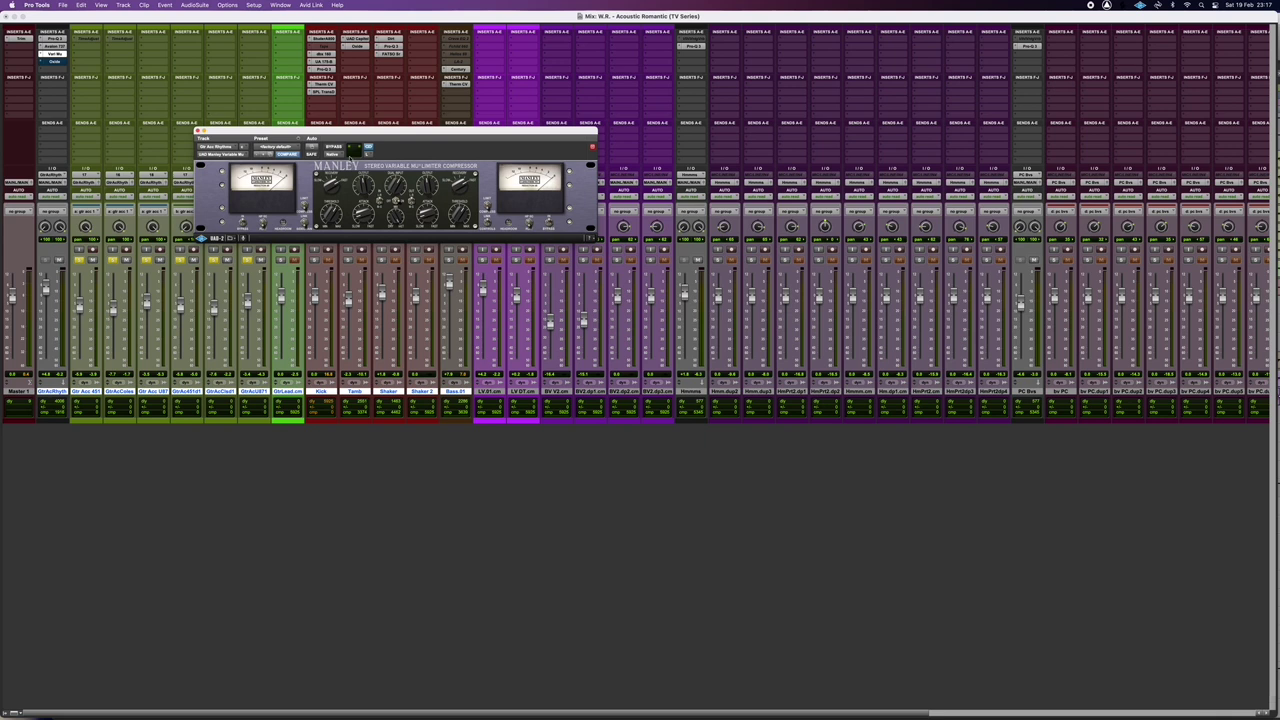
# Step: Toggle the bypass of the Manley Variable Mu repeatedly during playback to compare the rhythm guitars, leave it active, and close its window
pyautogui.click(334, 147)
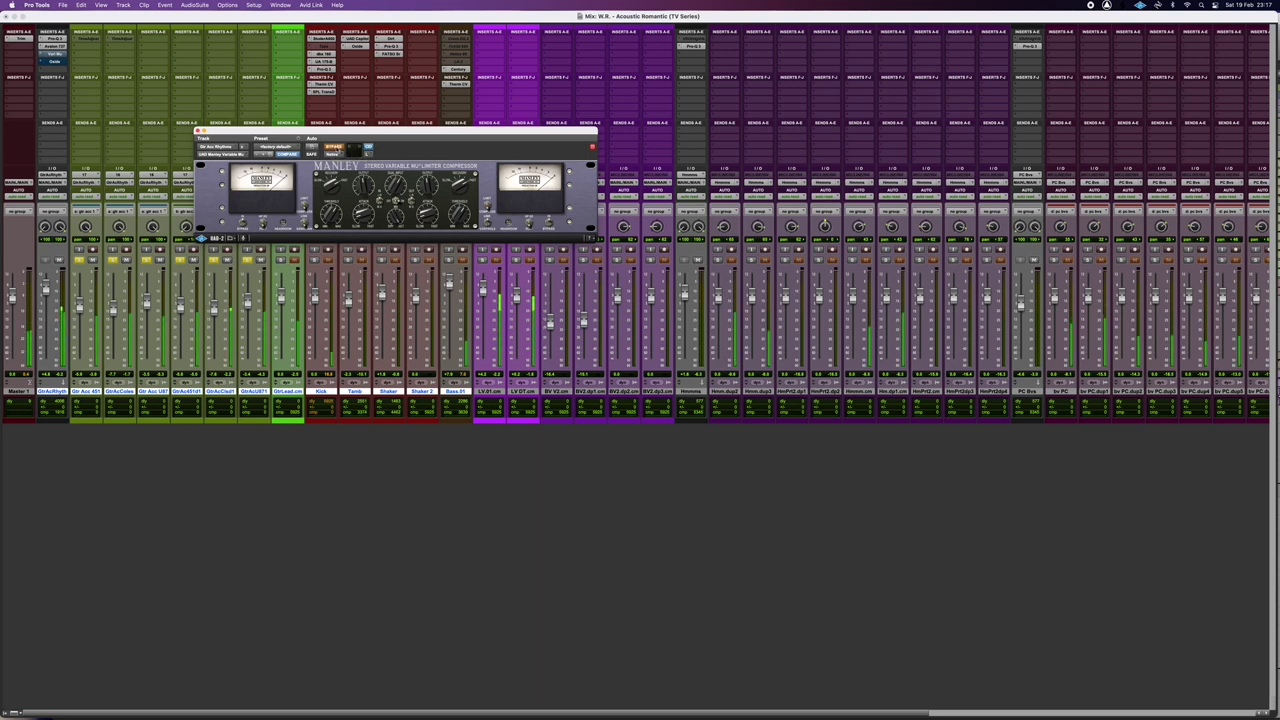
pyautogui.click(334, 147)
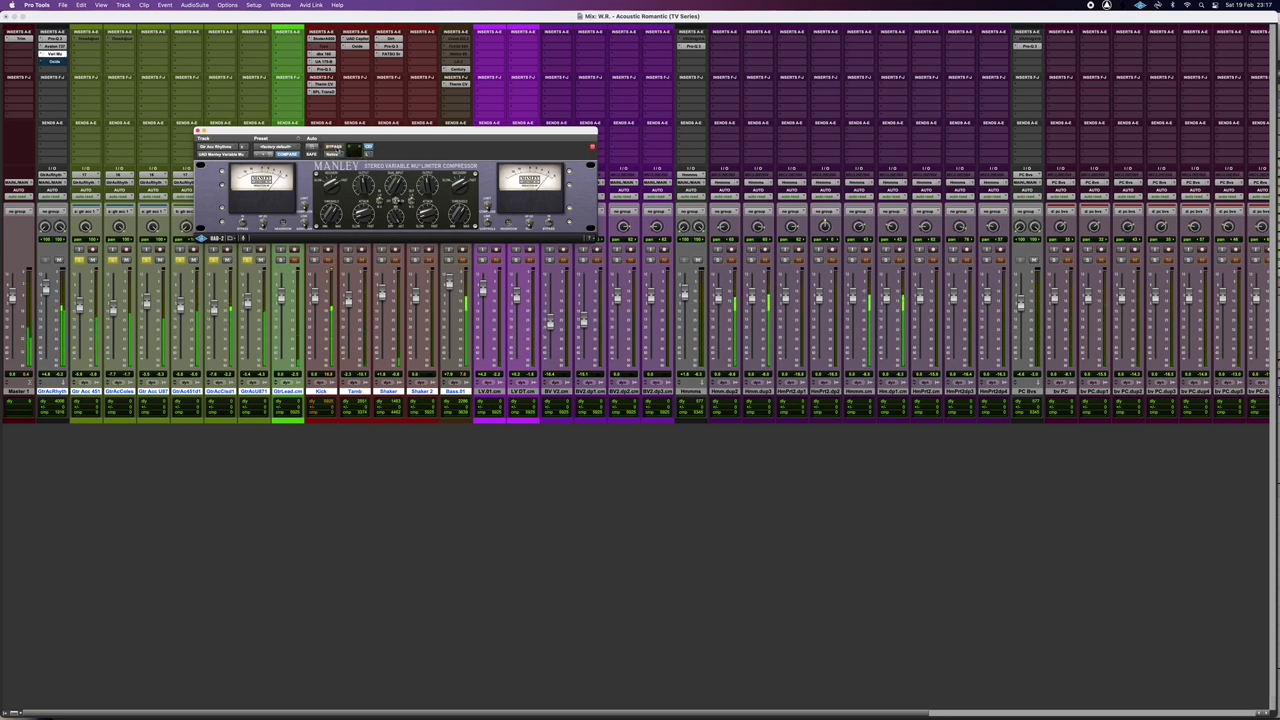
pyautogui.click(334, 147)
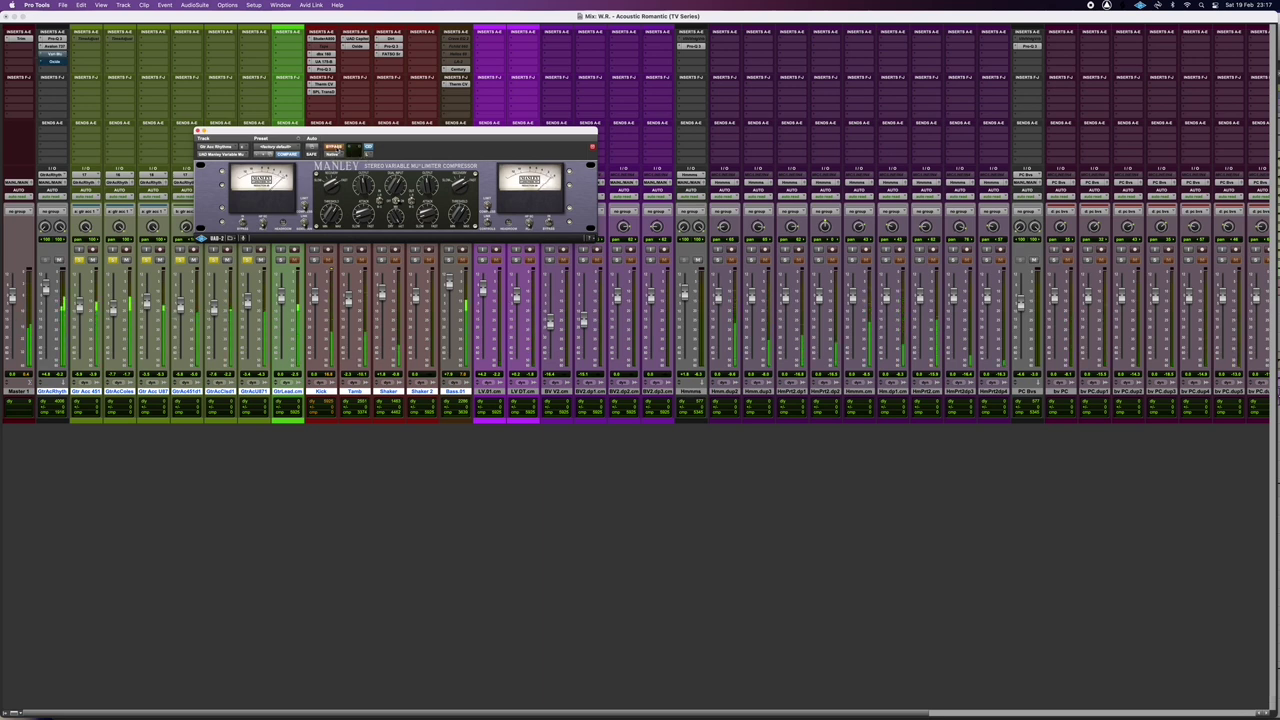
pyautogui.click(334, 147)
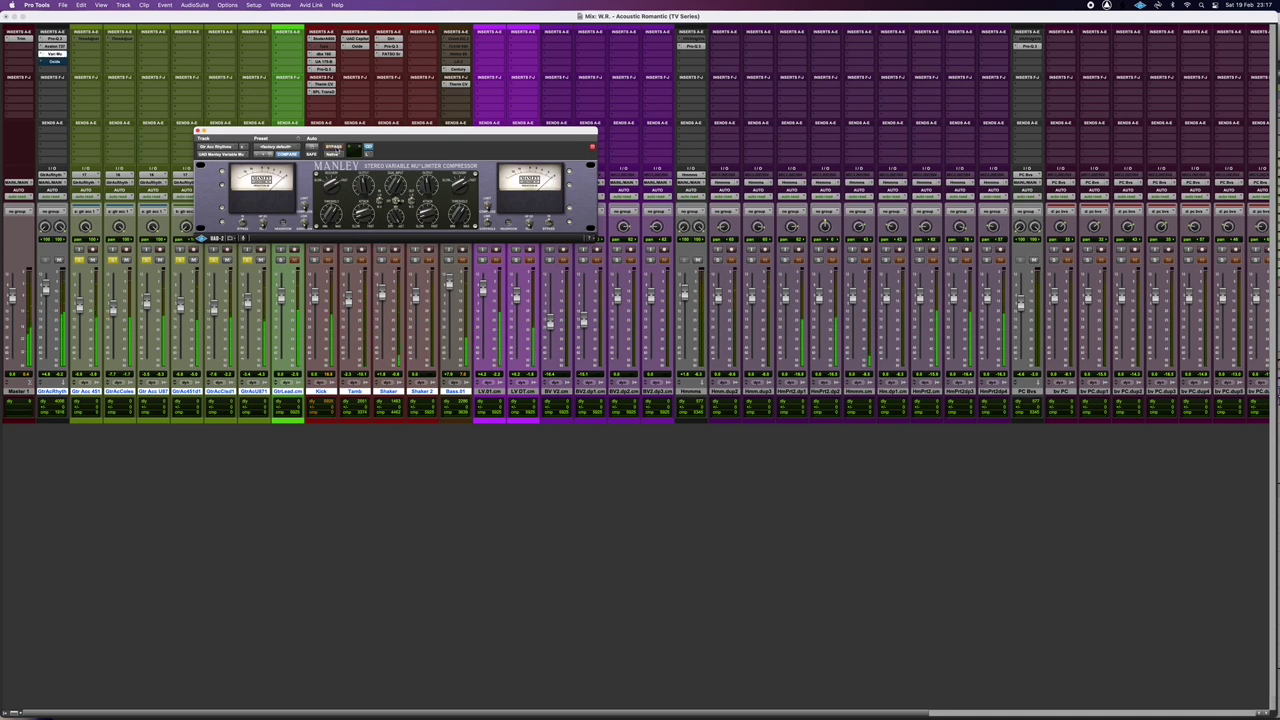
pyautogui.click(334, 147)
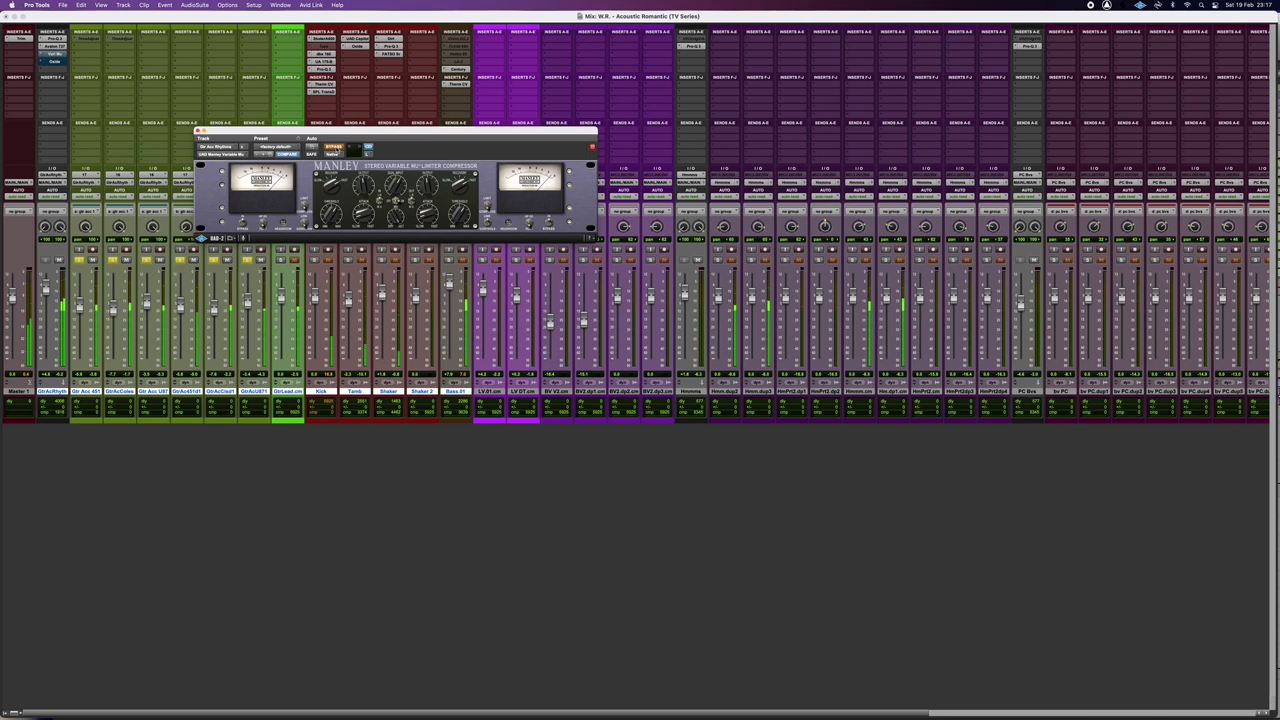
pyautogui.click(334, 147)
pyautogui.click(334, 147)
pyautogui.click(334, 147)
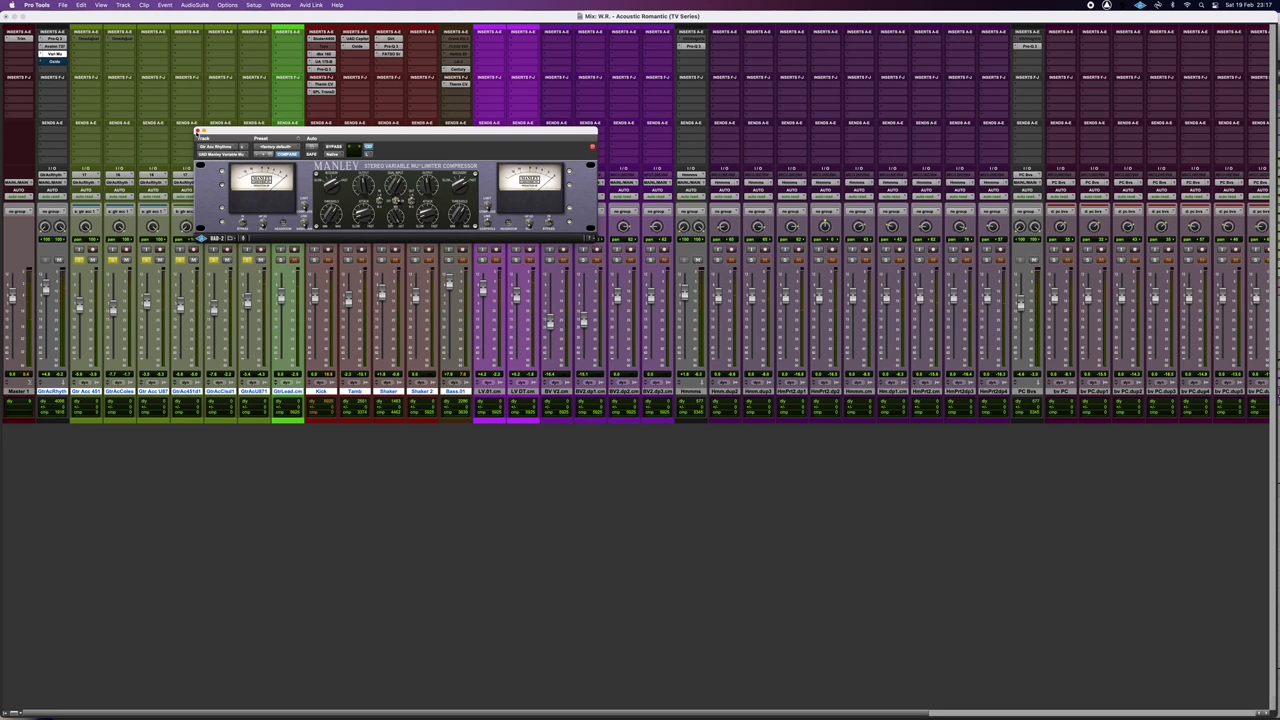
pyautogui.click(197, 131)
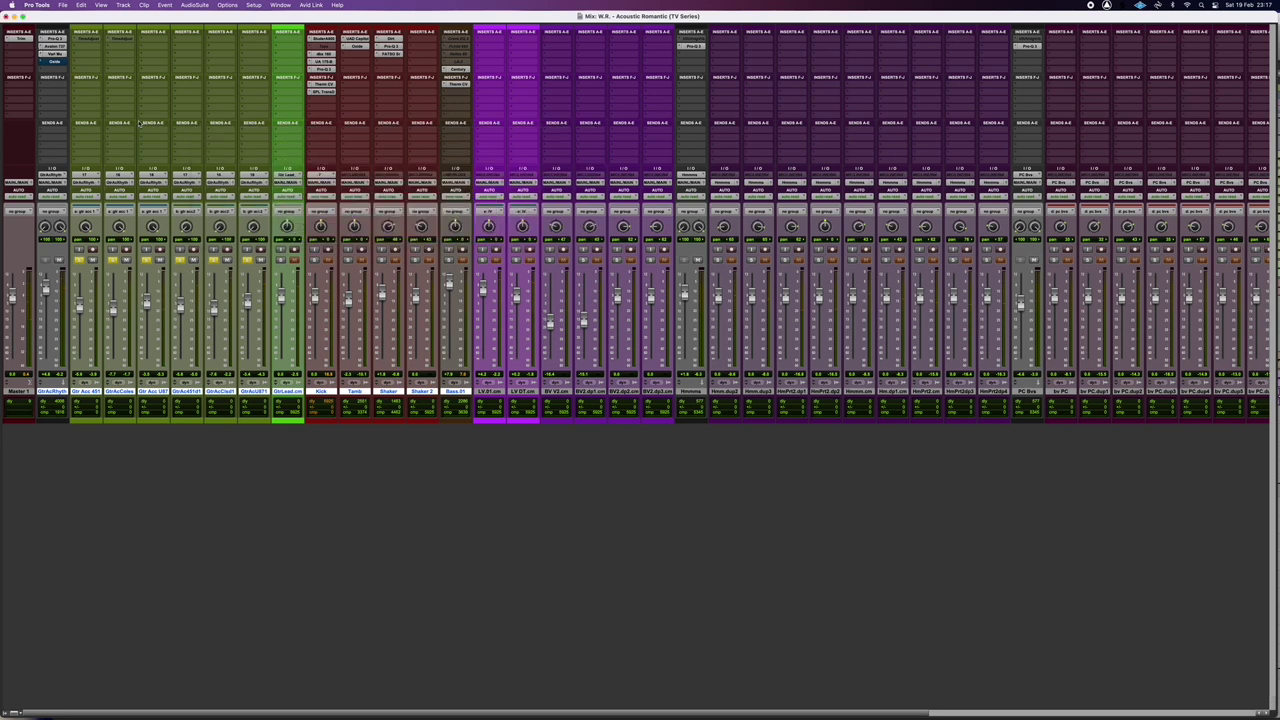
# Step: Open the UAD Oxide Tape insert of the rhythm guitar bus and position its window above the channel faders
pyautogui.click(55, 63)
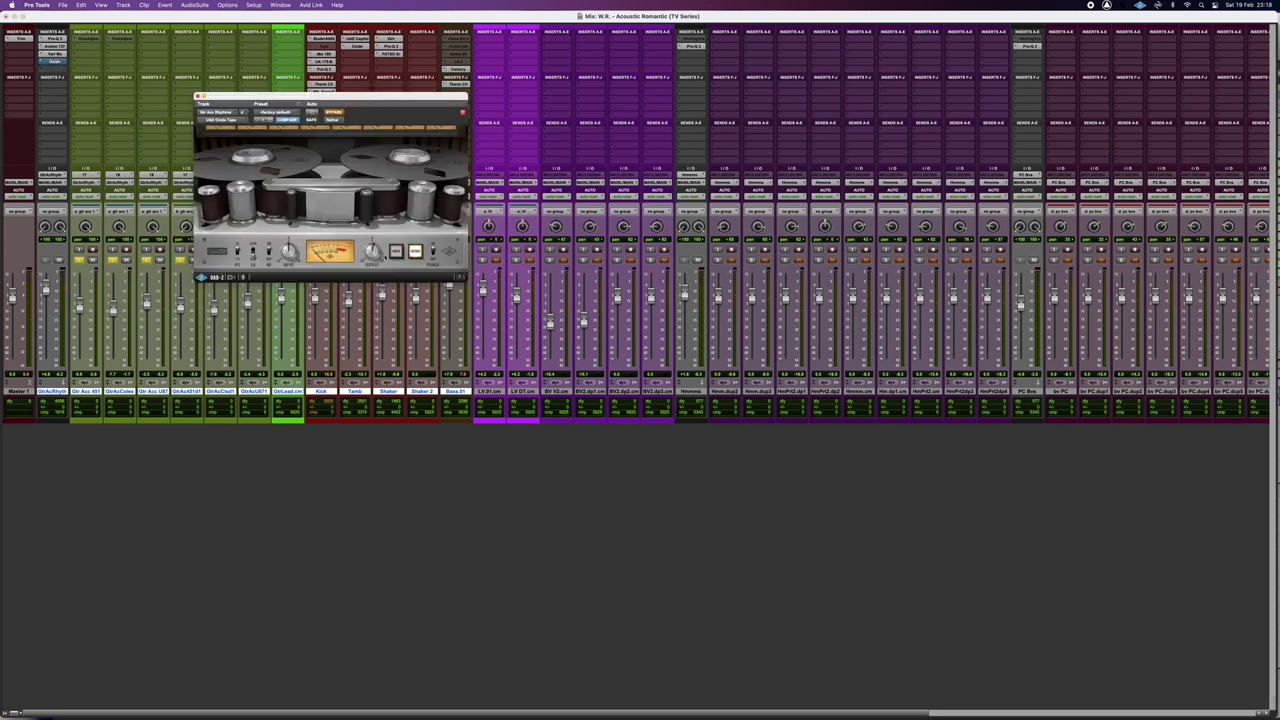
pyautogui.moveTo(324, 104); pyautogui.dragTo(320, 94)
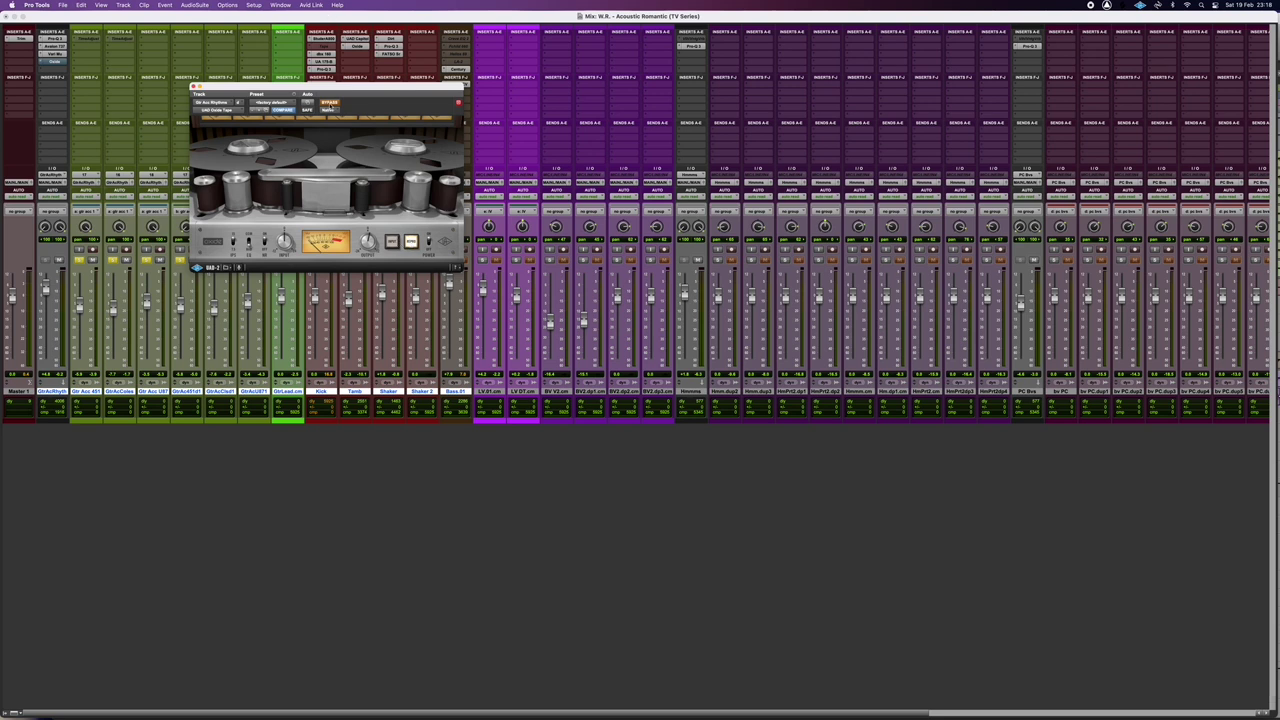
pyautogui.click(329, 103)
pyautogui.click(329, 103)
pyautogui.moveTo(339, 87); pyautogui.dragTo(327, 79)
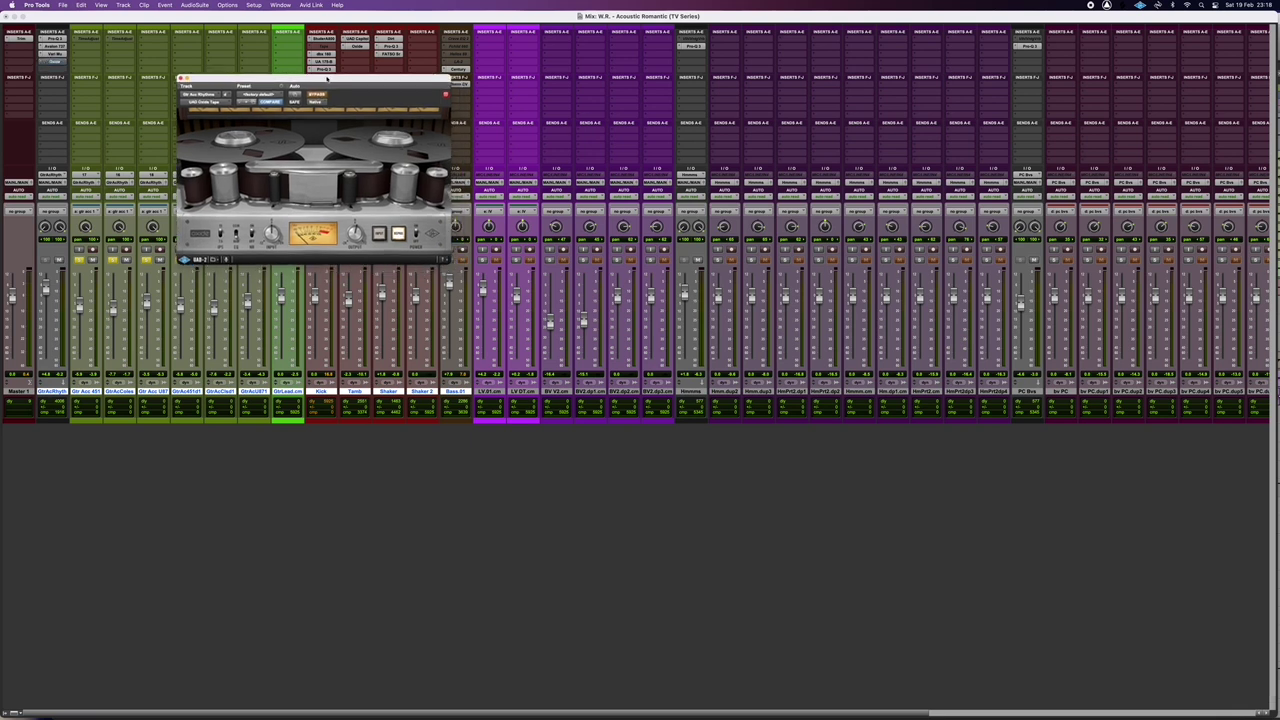
# Step: Play the mix and toggle the bypass of Oxide Tape to compare the rhythm guitars, leaving the plug-in active
pyautogui.press('space')
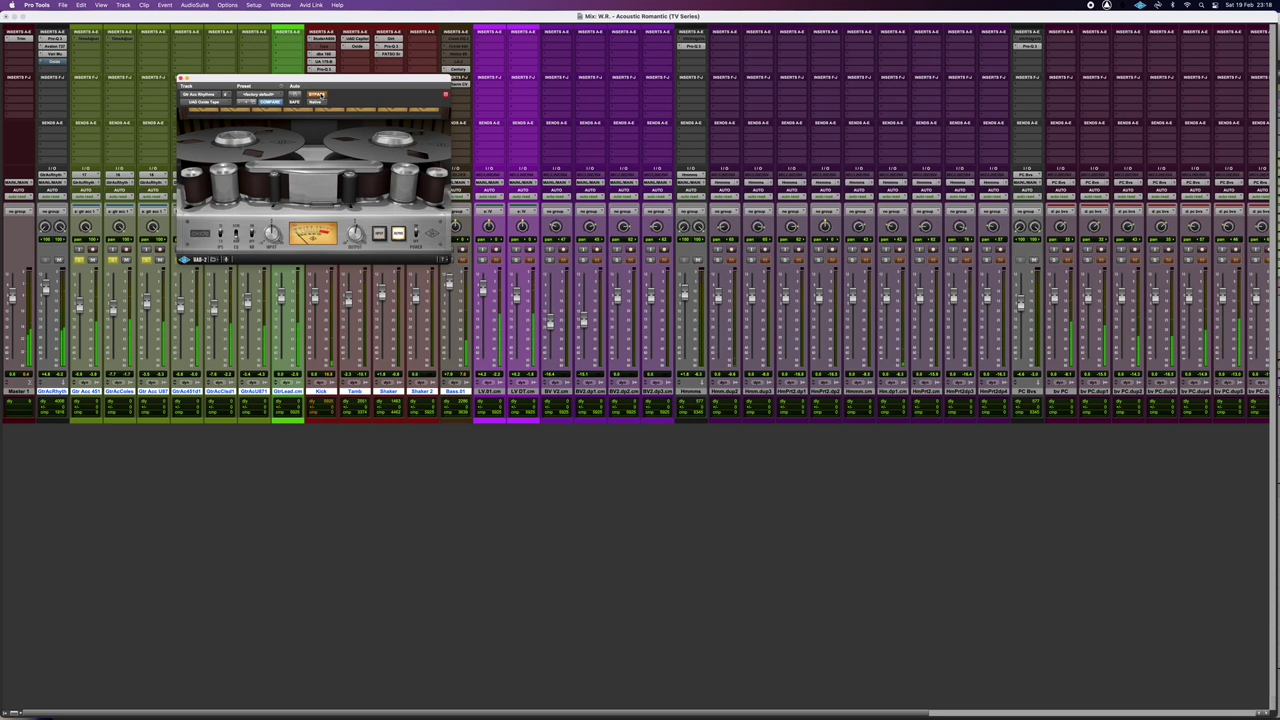
pyautogui.click(322, 95)
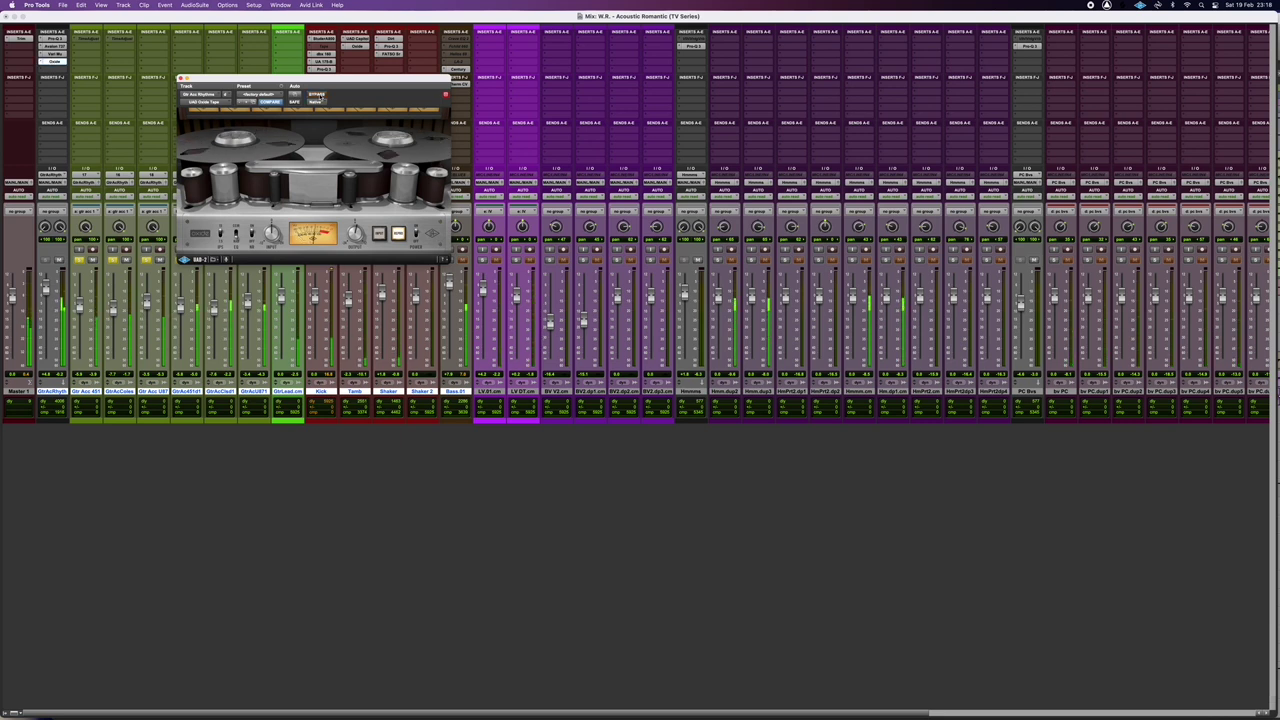
pyautogui.click(318, 95)
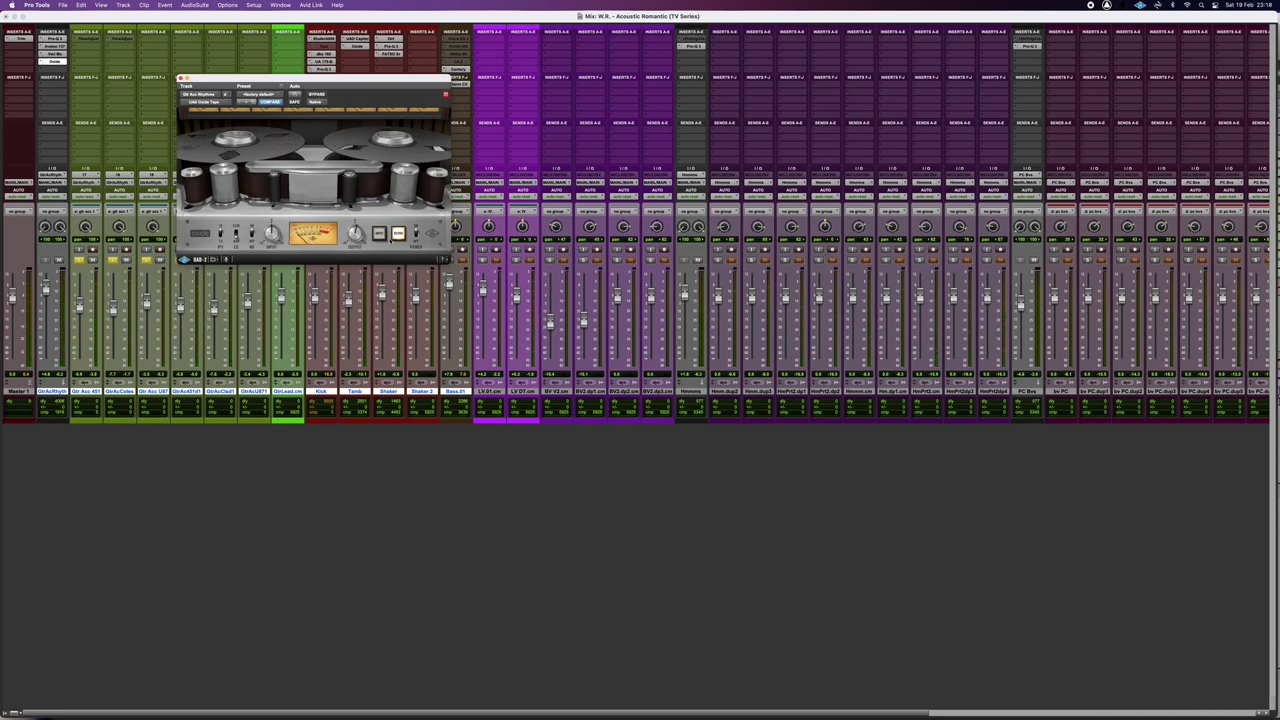
# Step: Switch Oxide Tape repeatedly between its Input and Repro modes during playback to compare the rhythm guitars, ending in Repro
pyautogui.click(381, 236)
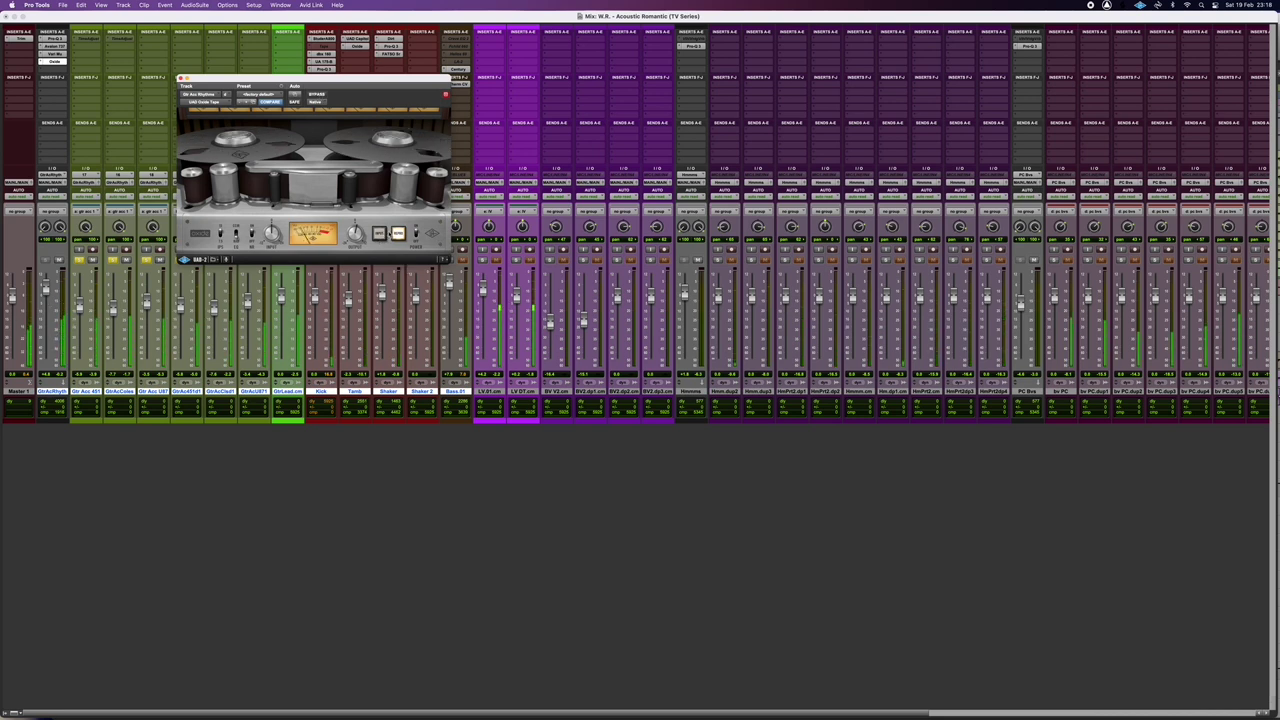
pyautogui.click(380, 234)
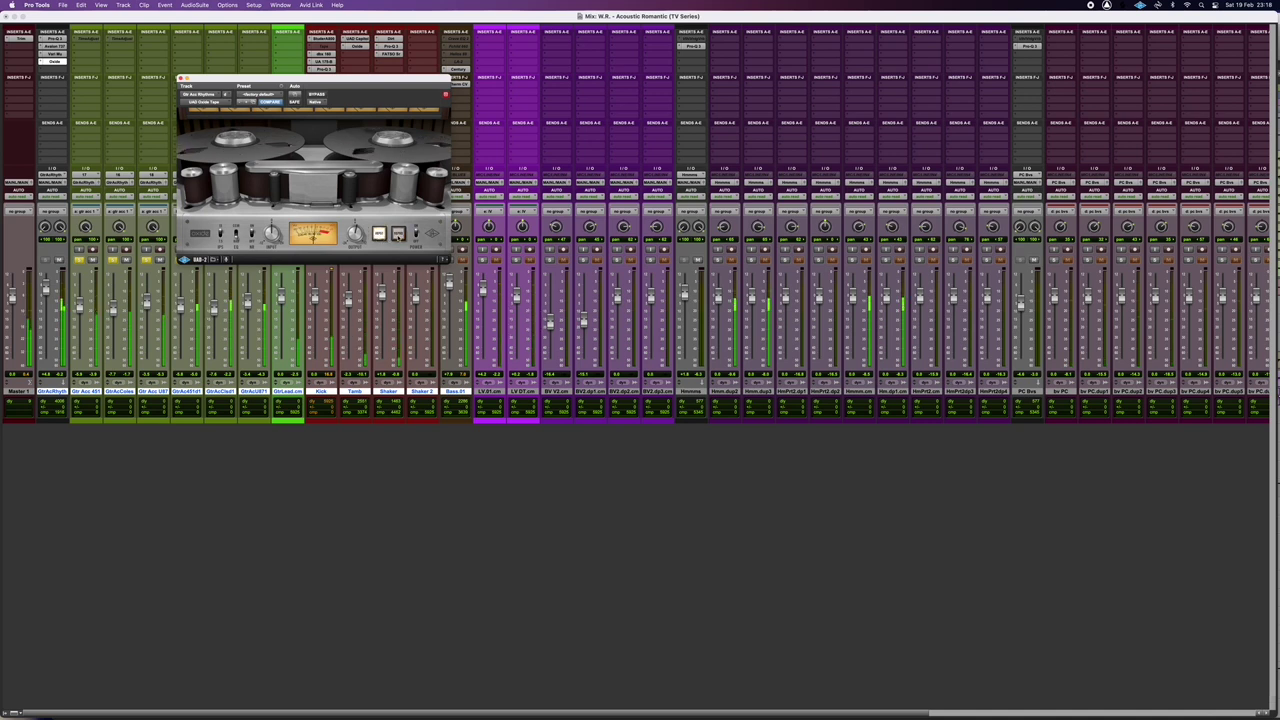
pyautogui.click(398, 234)
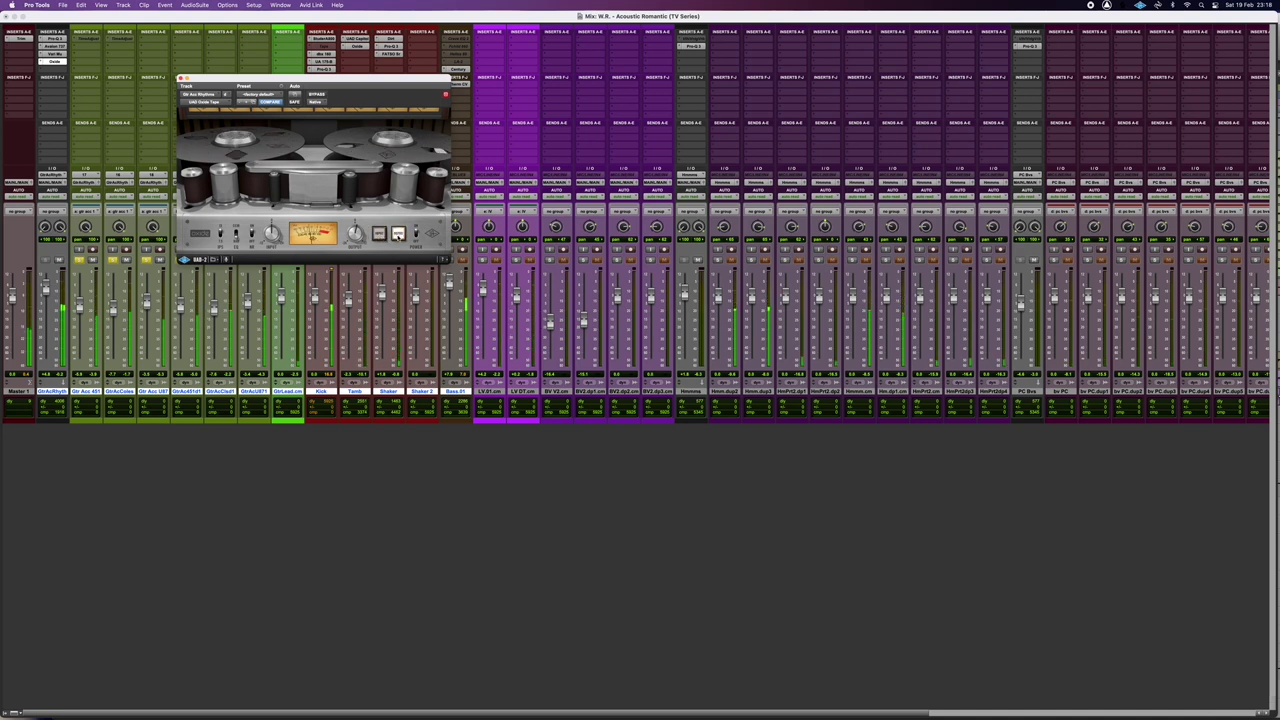
pyautogui.click(380, 234)
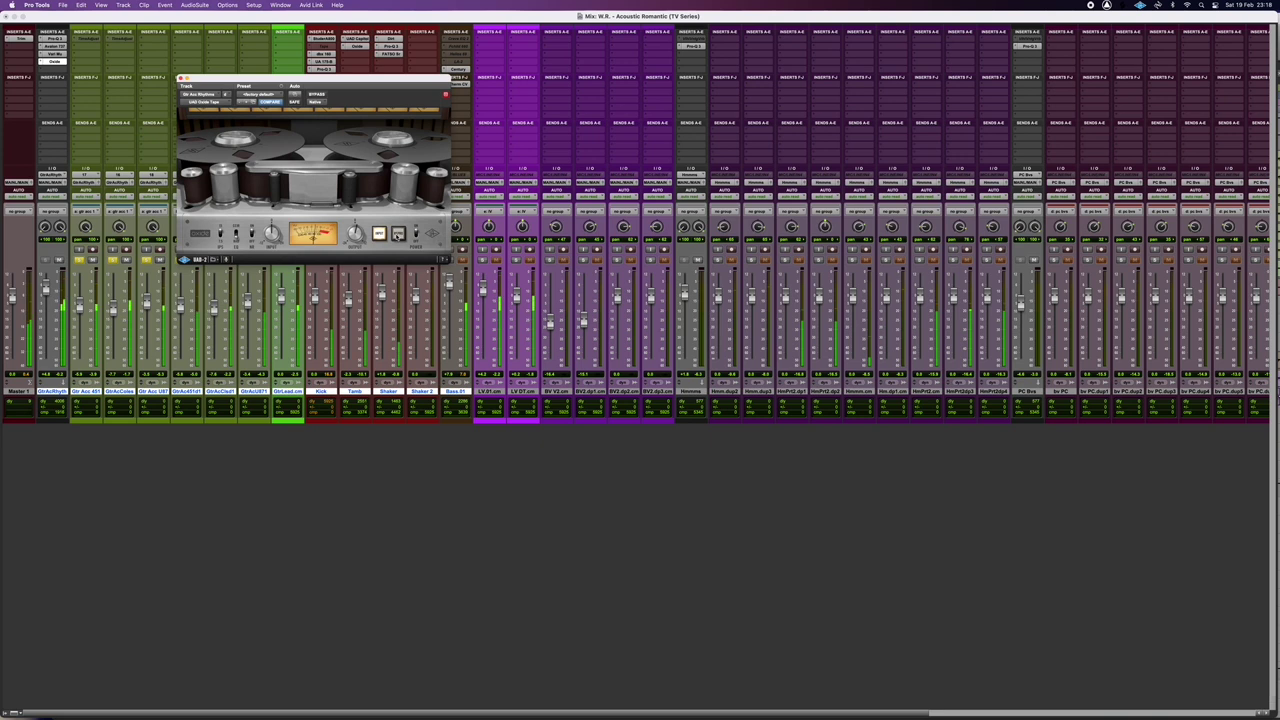
pyautogui.click(398, 234)
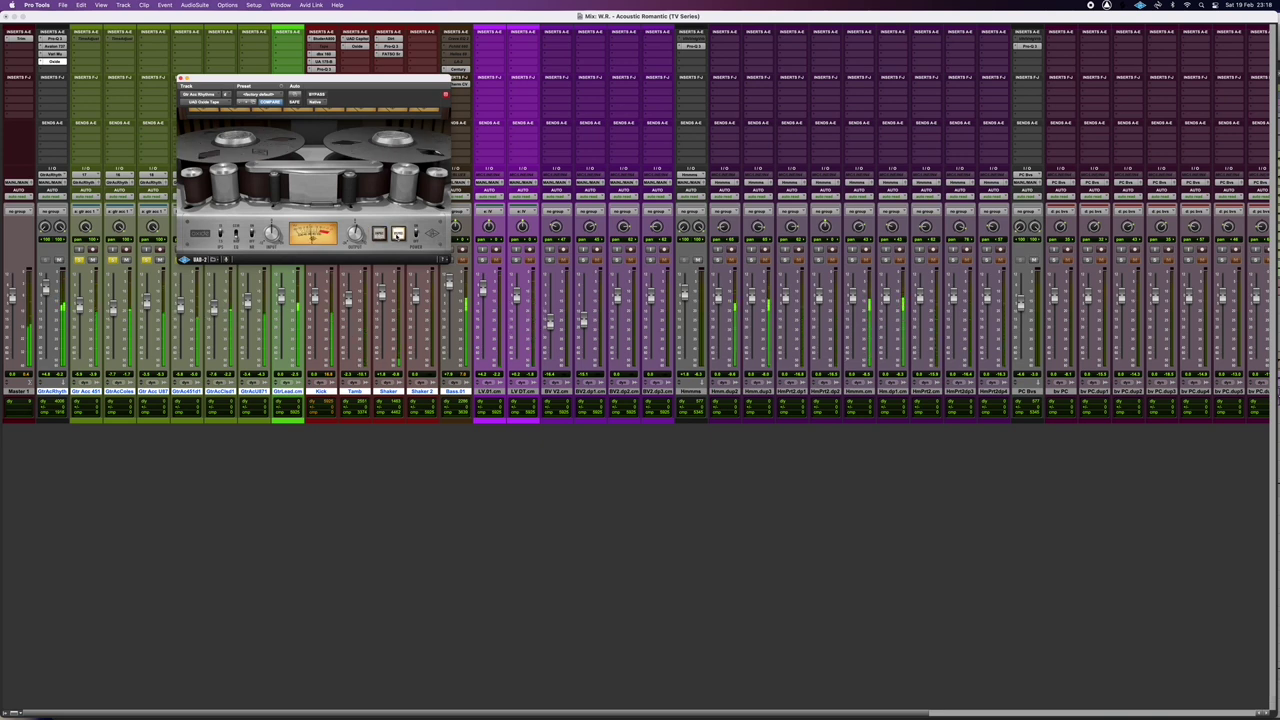
pyautogui.click(380, 234)
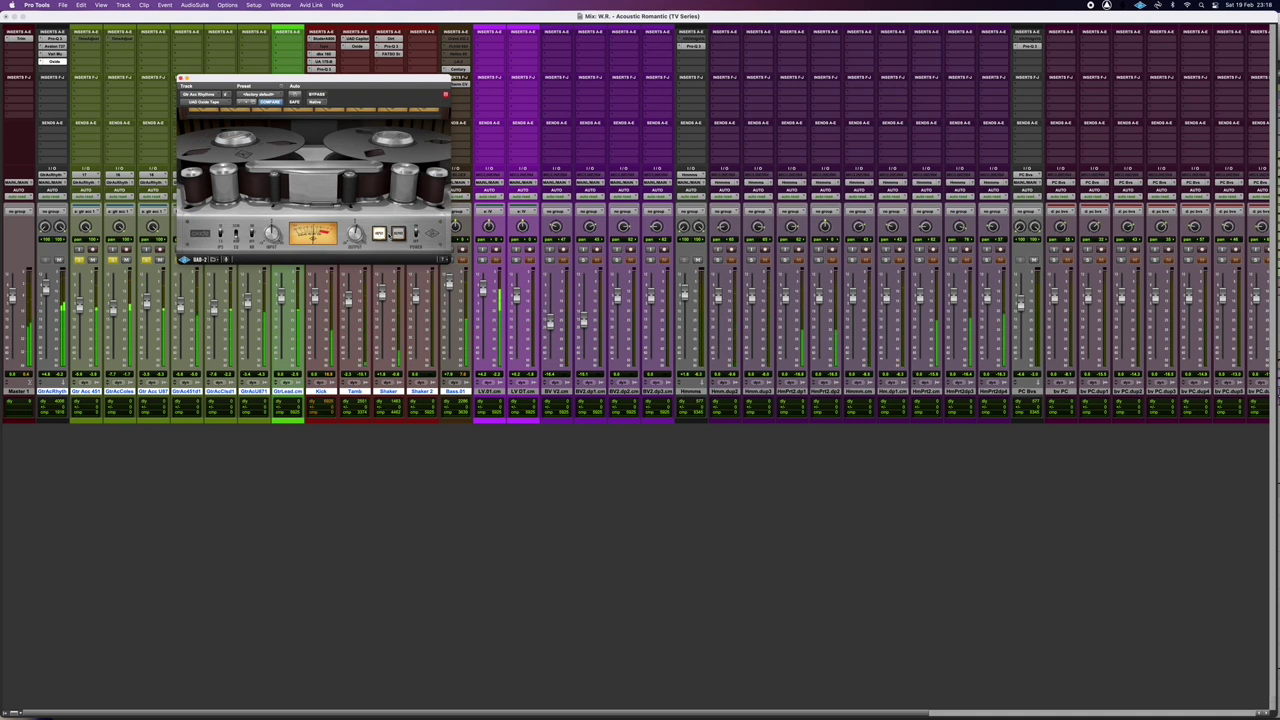
pyautogui.click(398, 234)
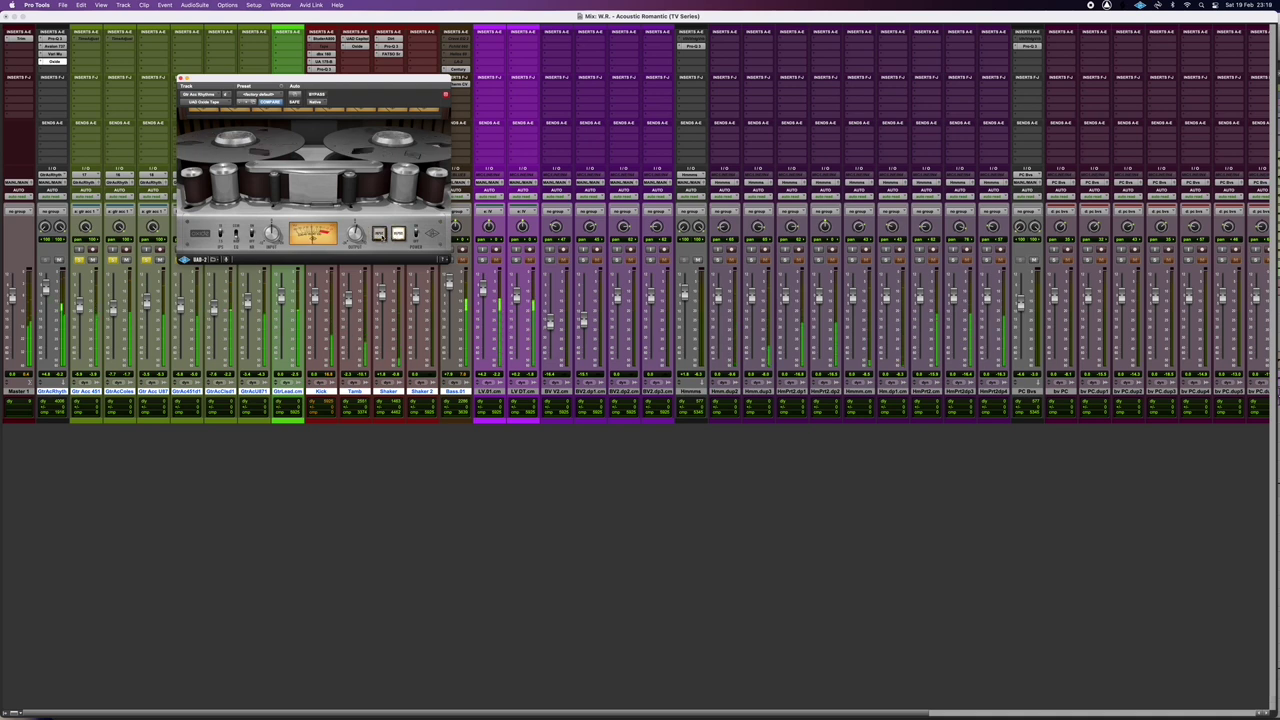
pyautogui.click(398, 234)
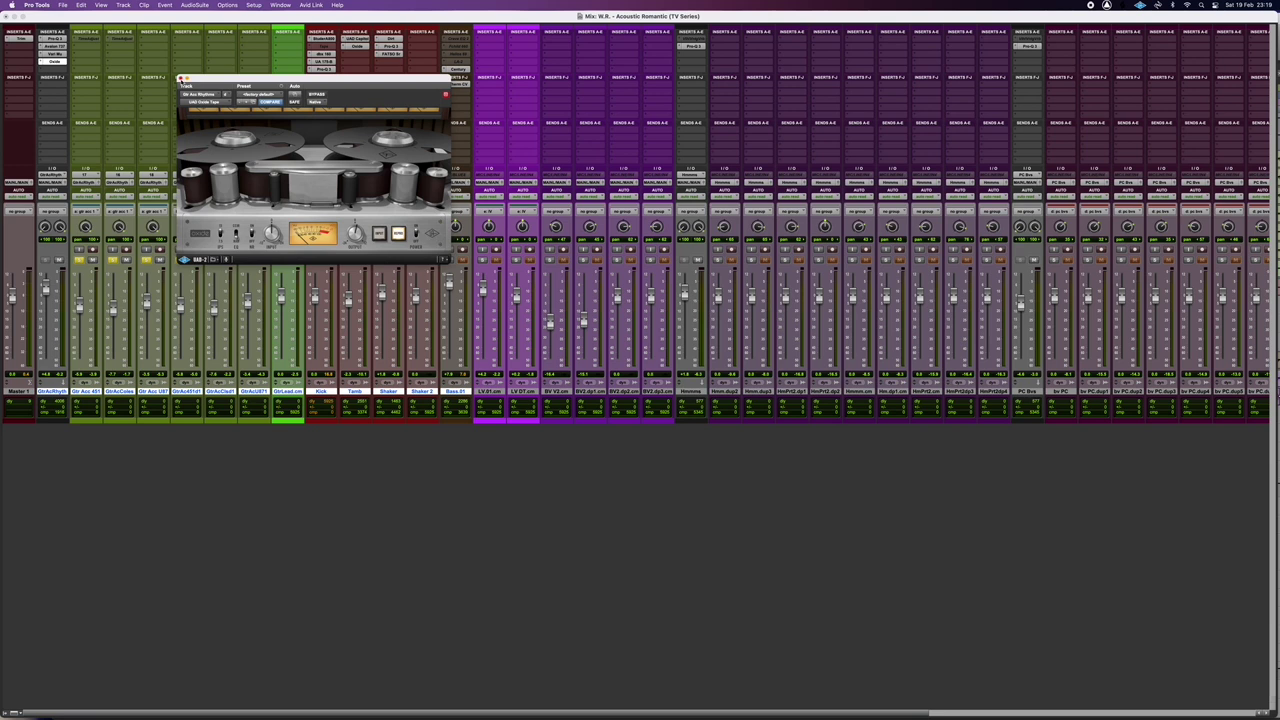
# Step: Close Oxide Tape and compare the rhythm guitar bus with all four inserts bypassed and active, dismissing the Dictation dialog
pyautogui.click(180, 78)
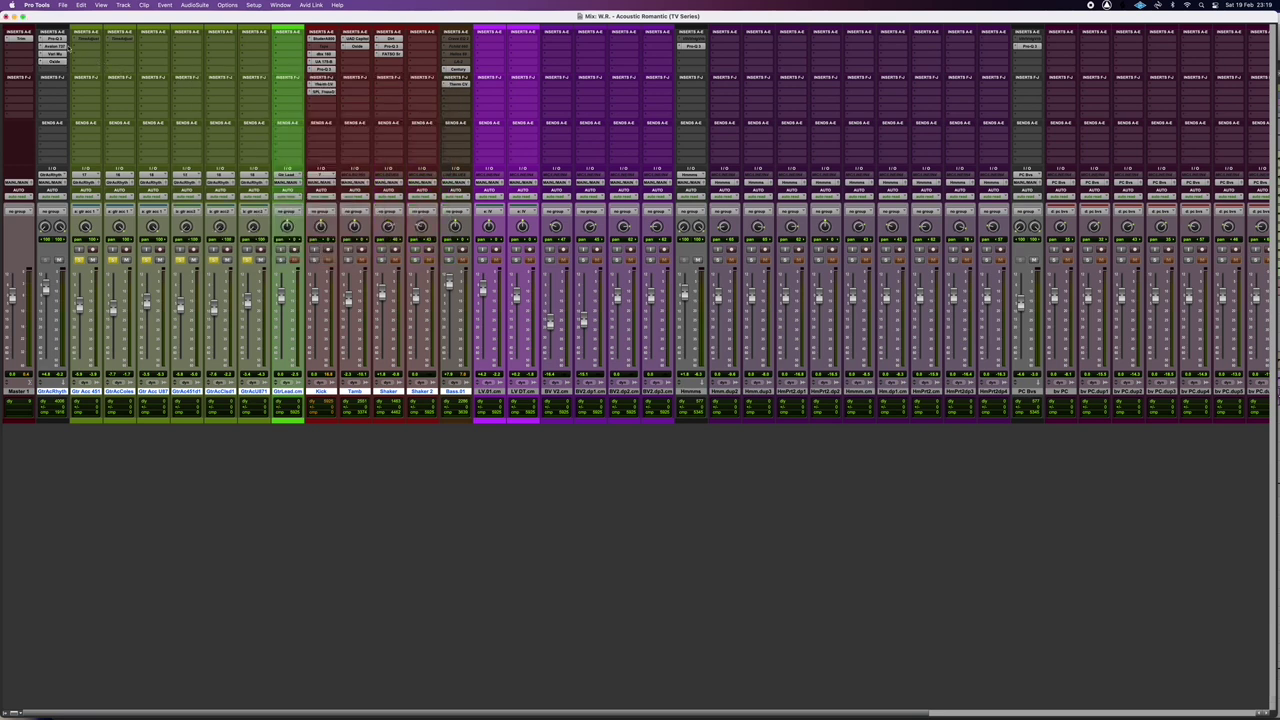
pyautogui.press('F5')
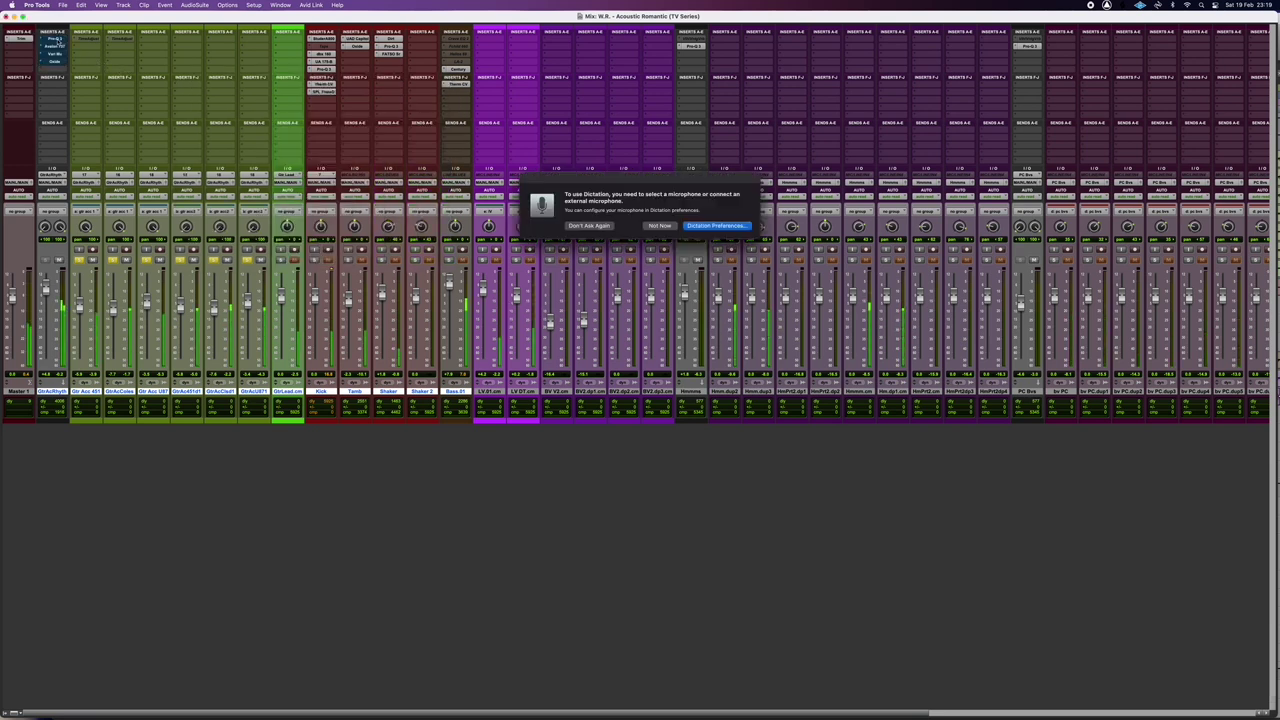
pyautogui.press('Escape')
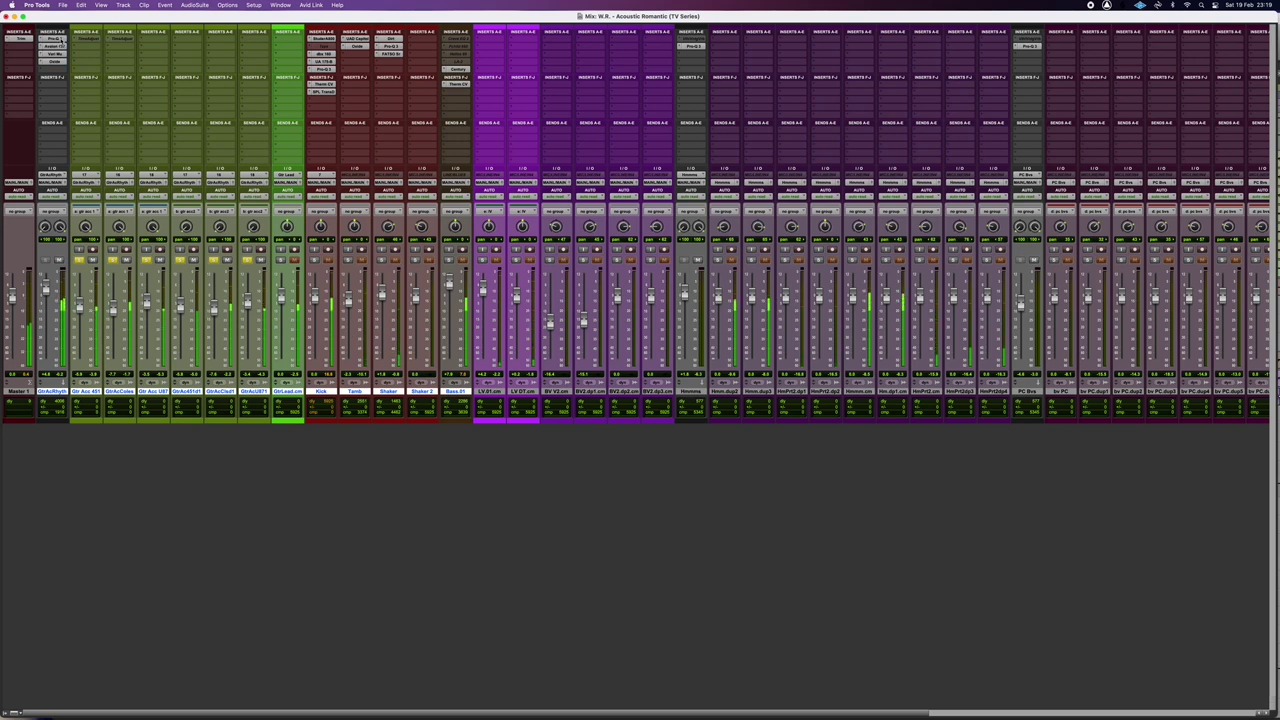
# Step: Solo the Kick track and compare it during playback with all its inserts bypassed and active, ending with them bypassed
pyautogui.click(313, 260)
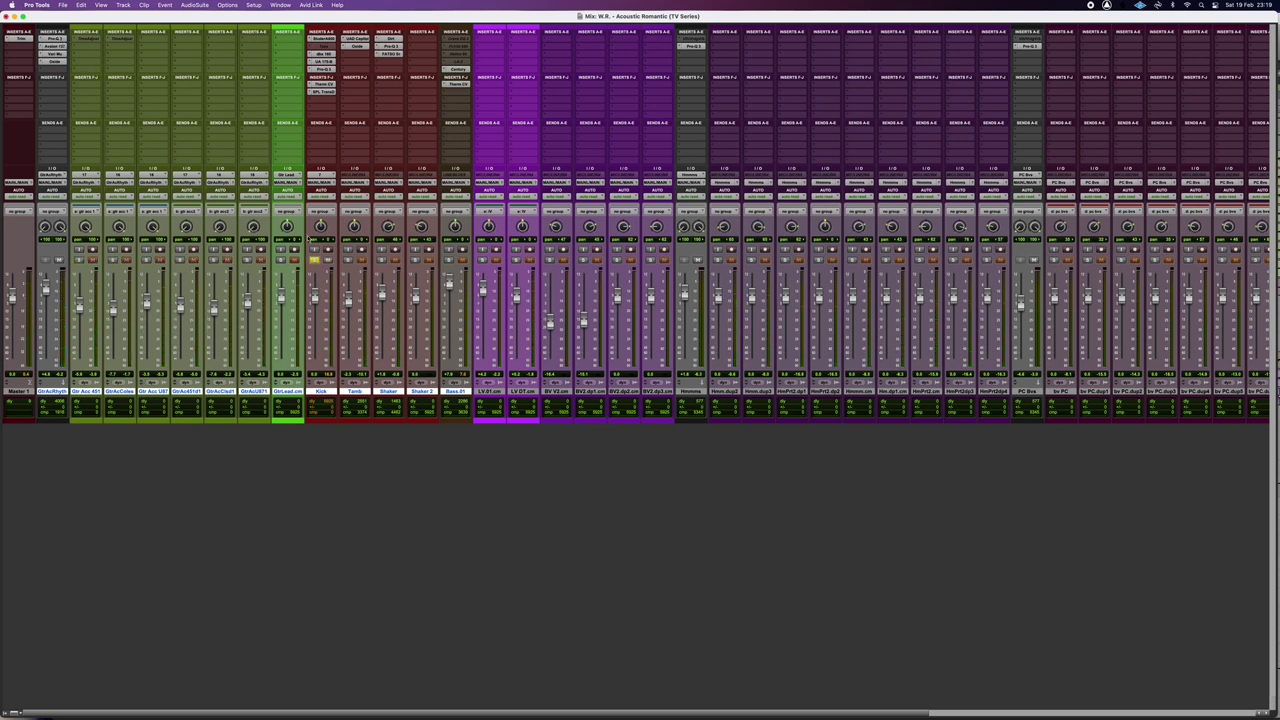
pyautogui.click(322, 39)
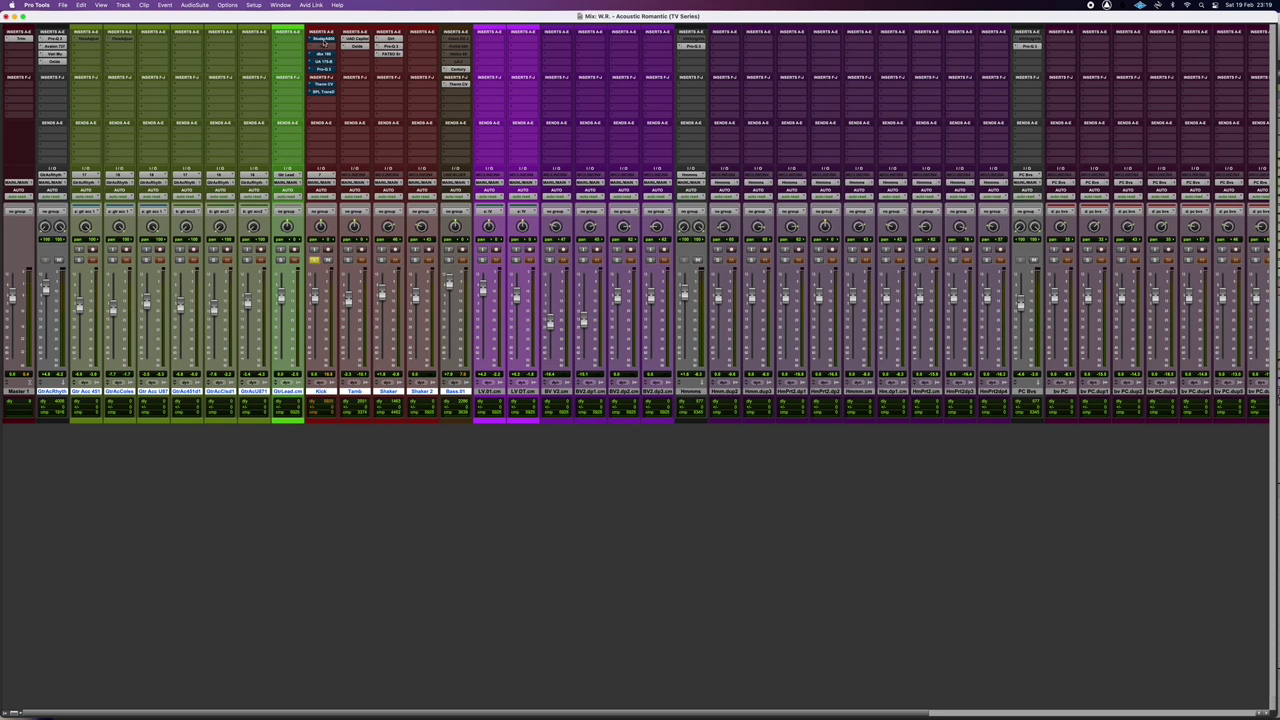
pyautogui.press('space')
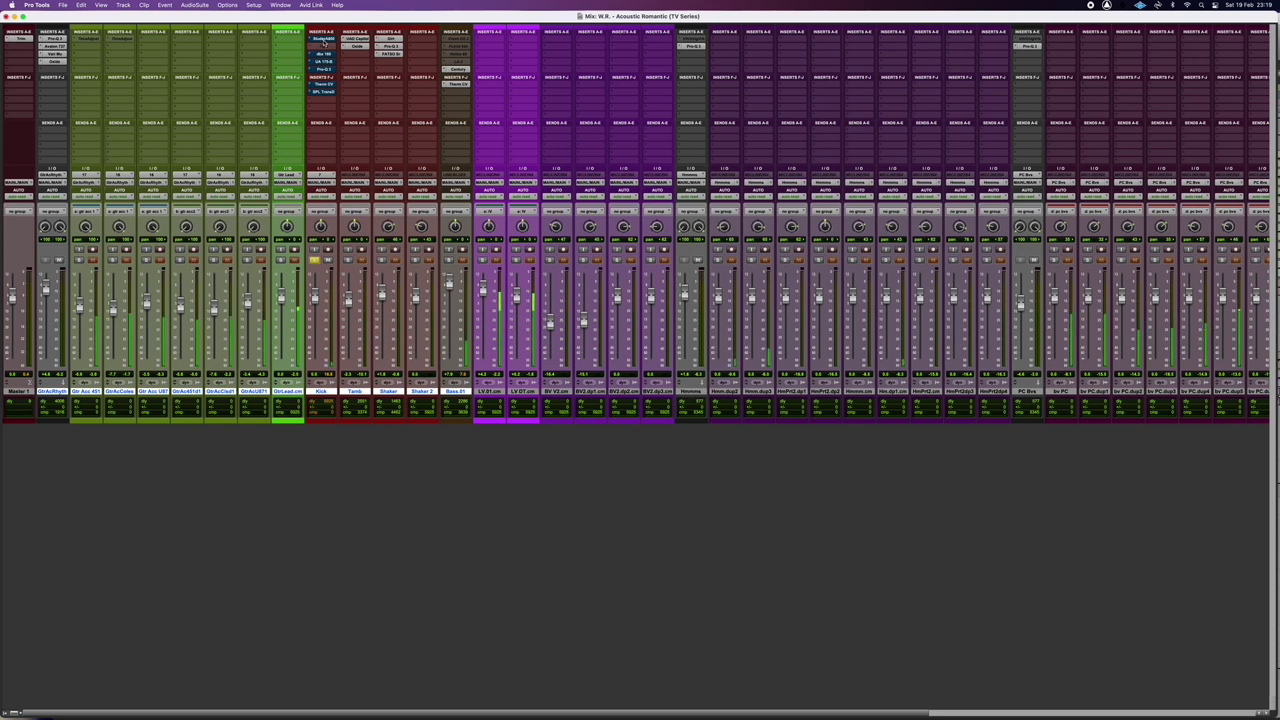
pyautogui.click(325, 40)
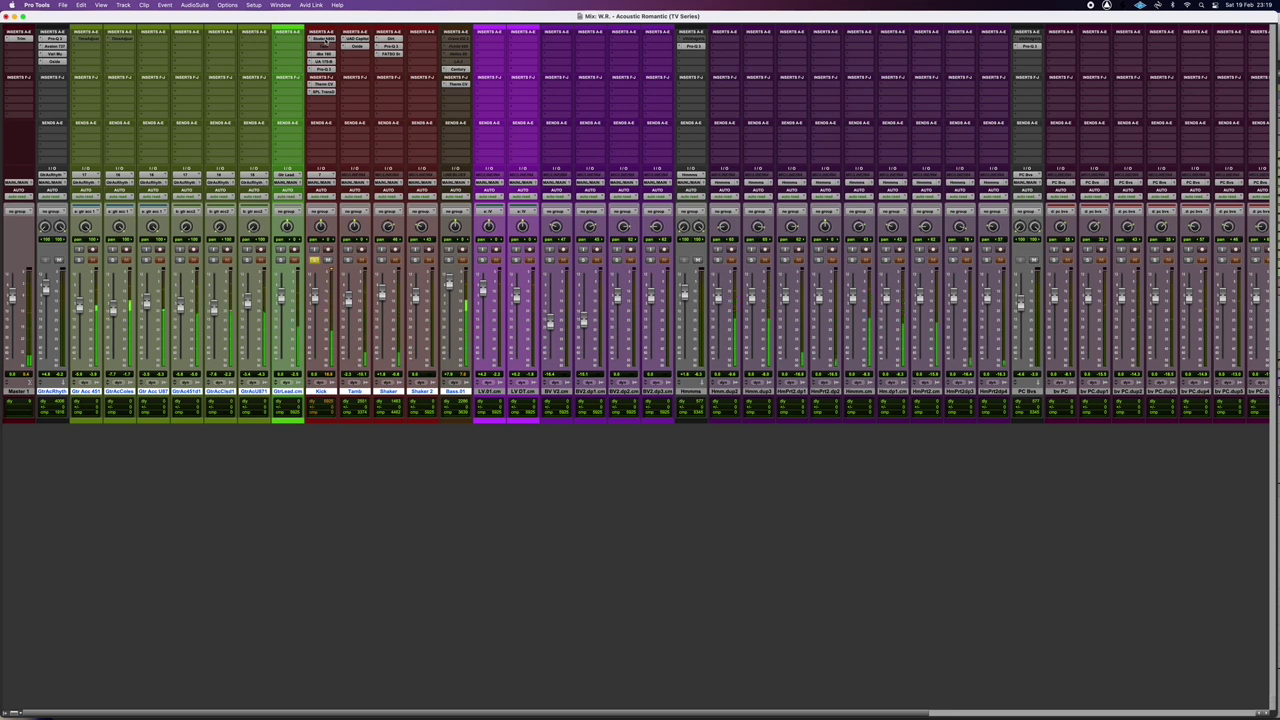
pyautogui.click(326, 41)
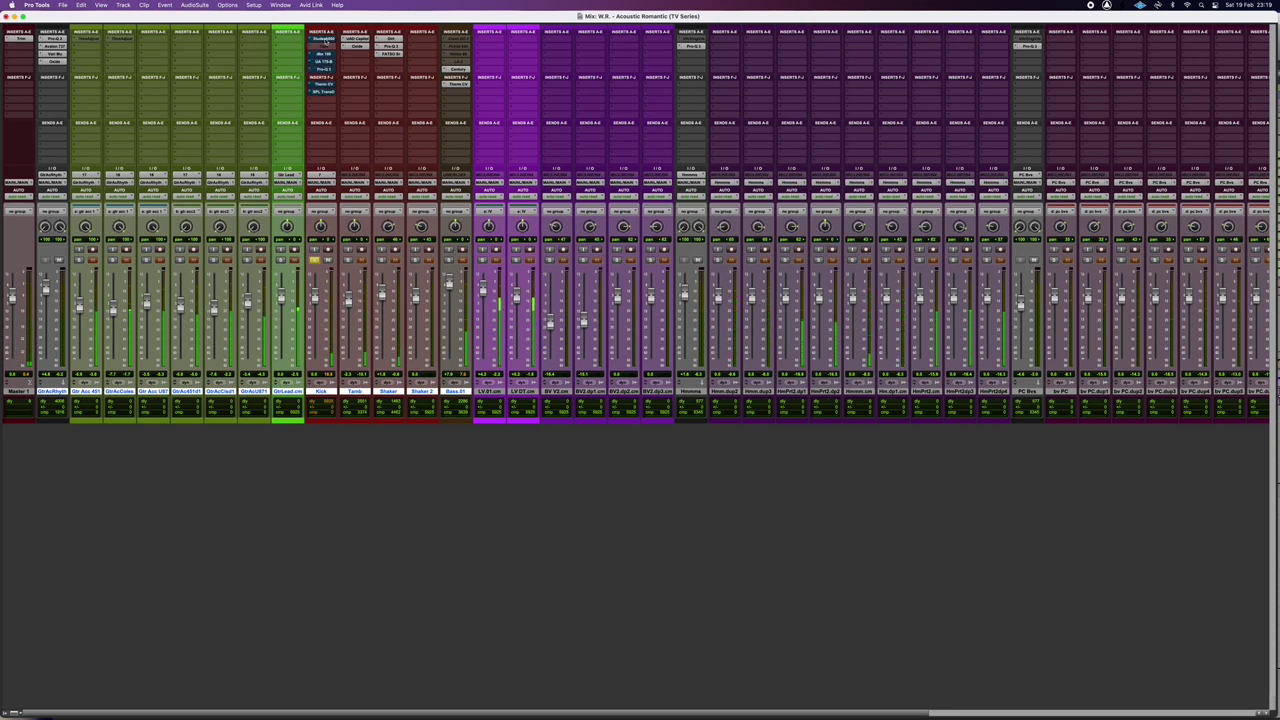
pyautogui.click(326, 42)
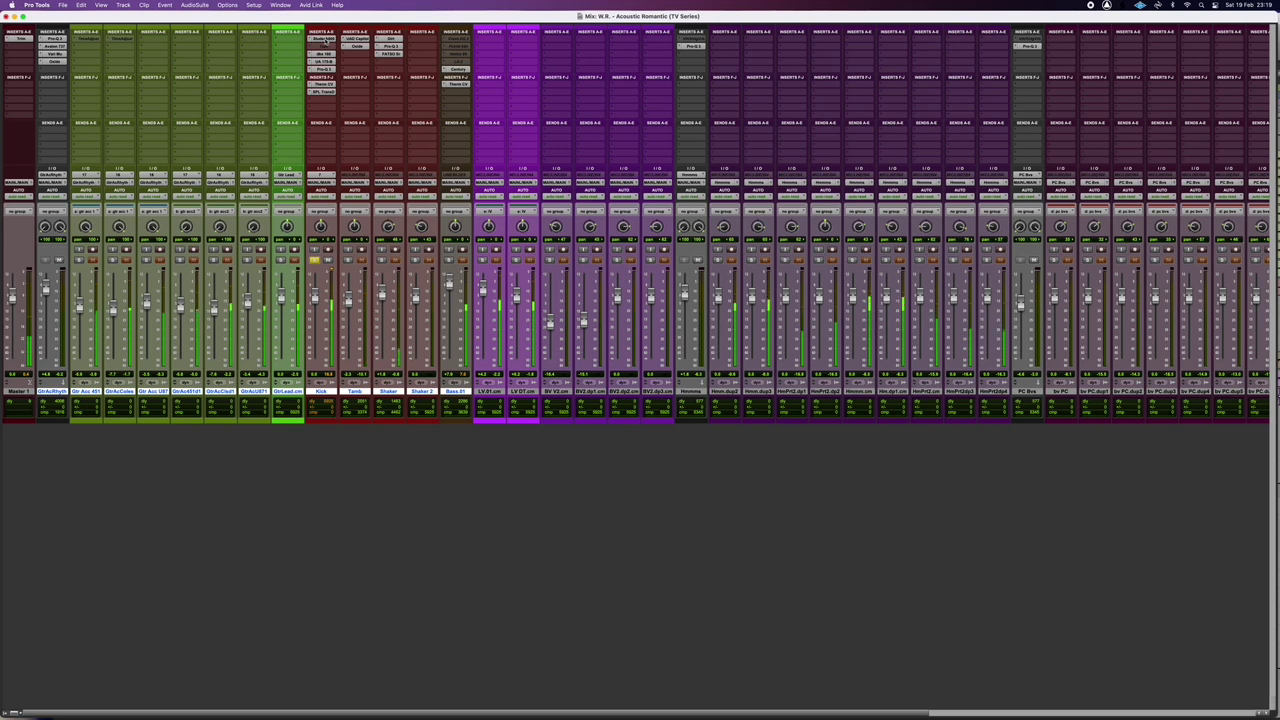
pyautogui.click(326, 42)
pyautogui.click(326, 42)
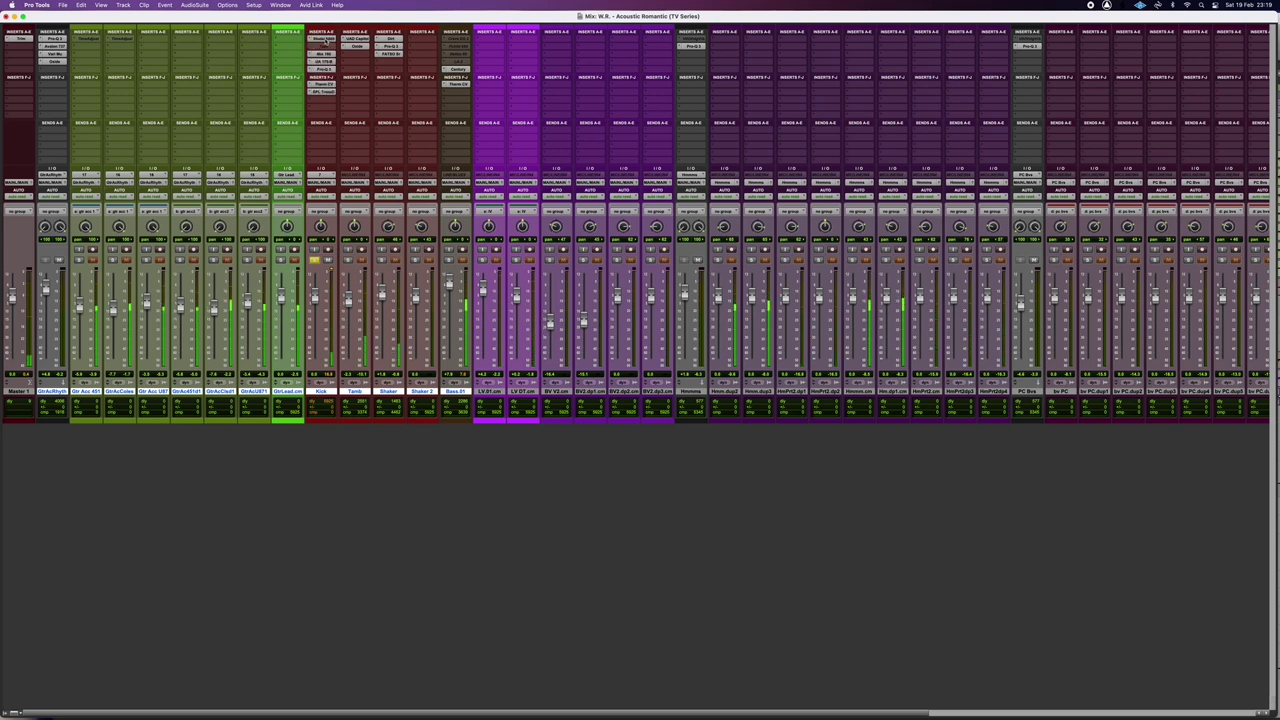
# Step: Open the UAD Studer A800 insert of the Kick track, reposition its window and take the plug-in out of bypass
pyautogui.click(326, 40)
pyautogui.moveTo(326, 76); pyautogui.dragTo(486, 72)
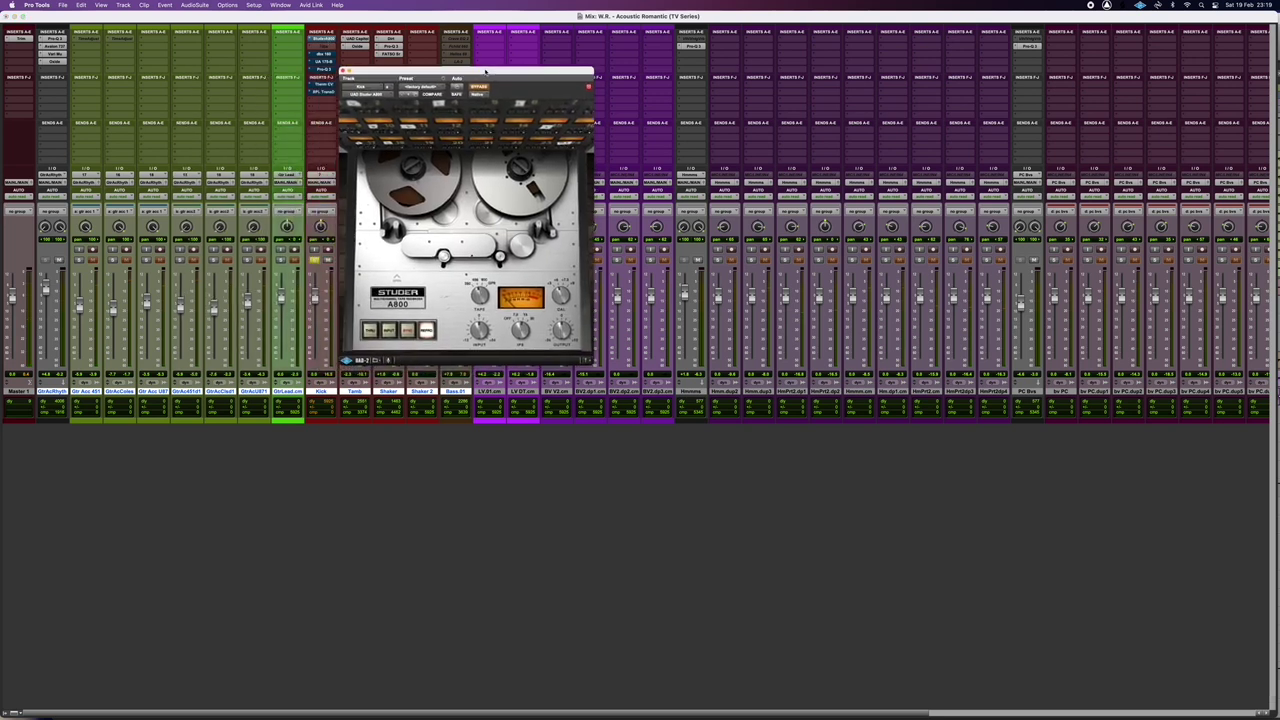
pyautogui.moveTo(486, 72); pyautogui.dragTo(552, 46)
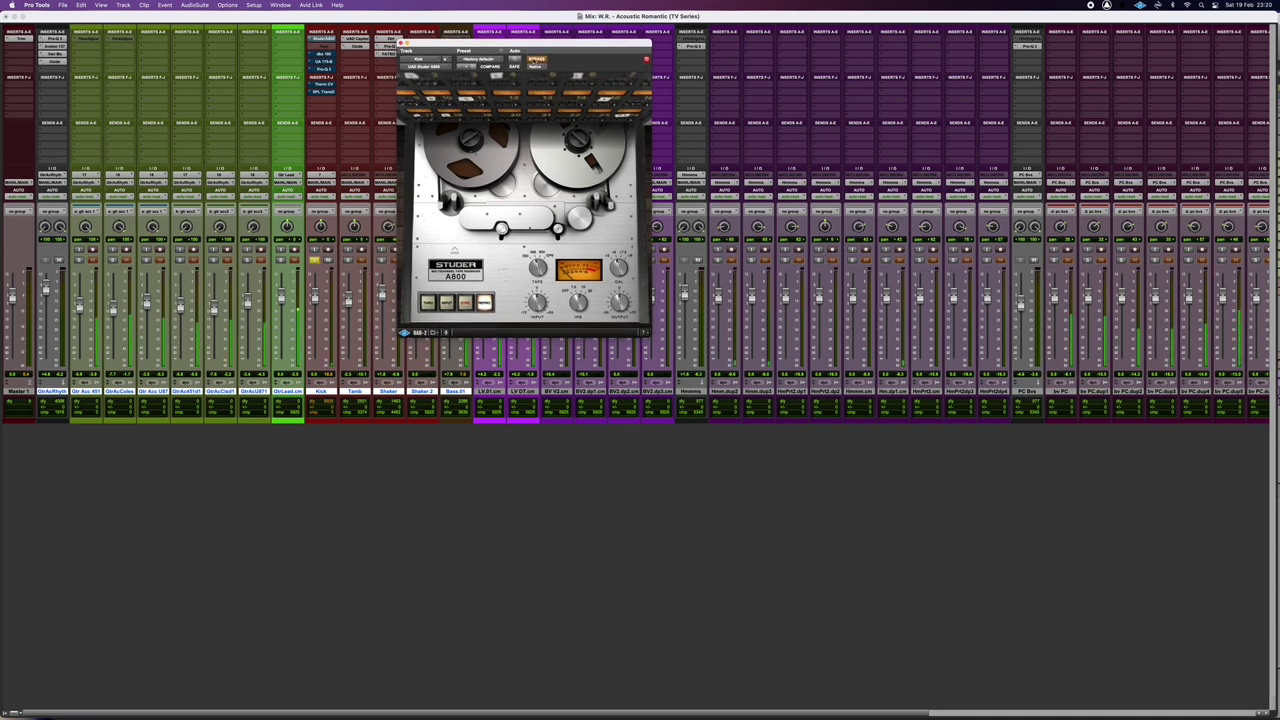
pyautogui.click(536, 60)
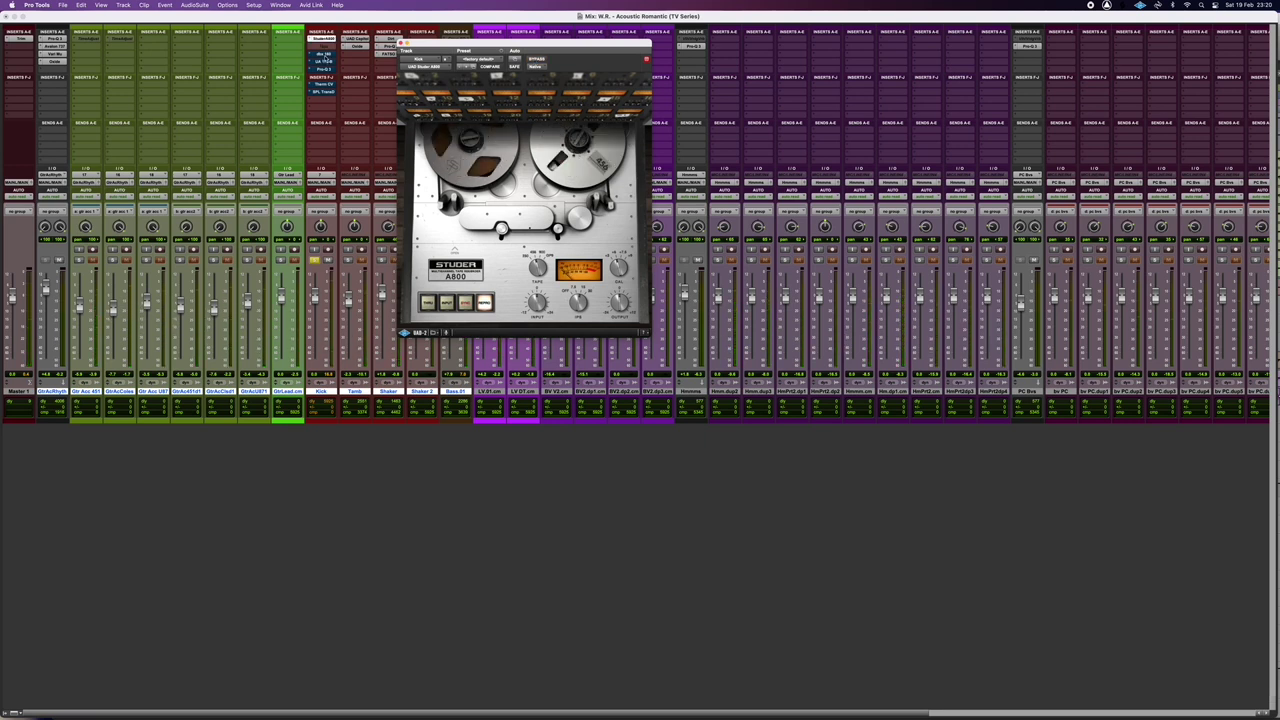
# Step: Open the Kick track's dbx 160 compressor and compare it bypassed and active during playback, leaving it active
pyautogui.click(323, 54)
pyautogui.moveTo(526, 42); pyautogui.dragTo(496, 60)
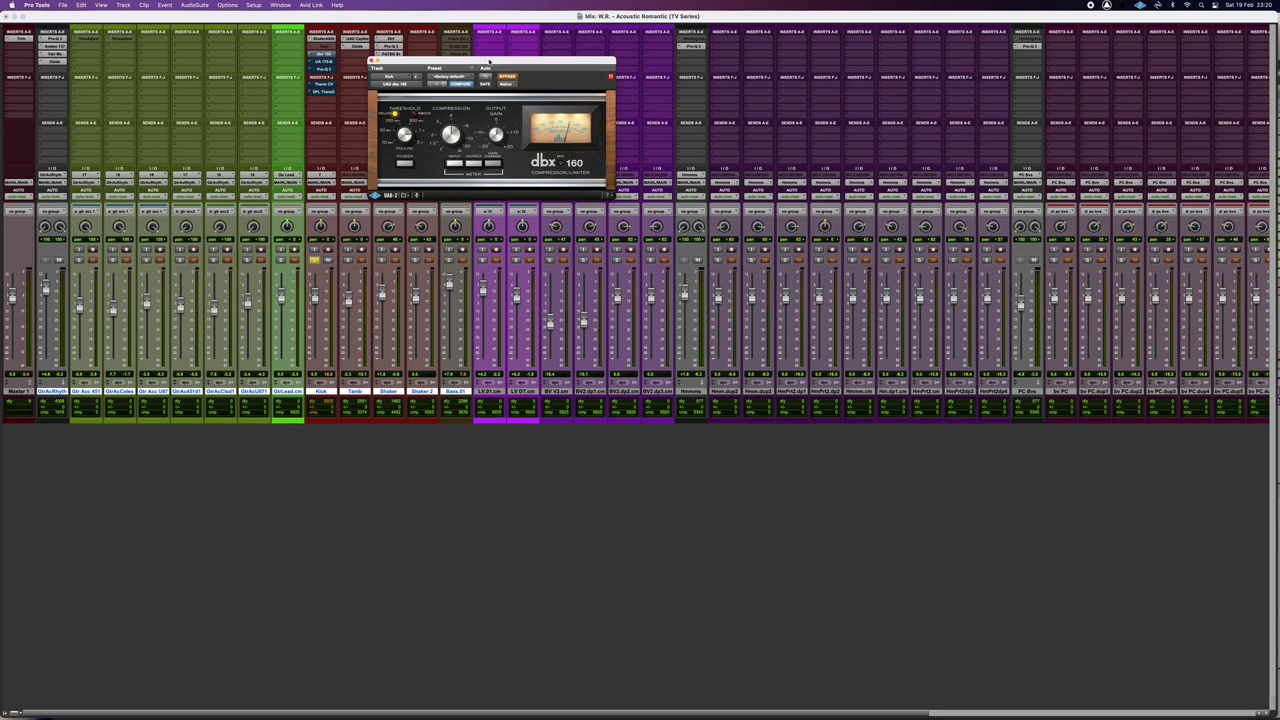
pyautogui.moveTo(484, 64); pyautogui.dragTo(494, 78)
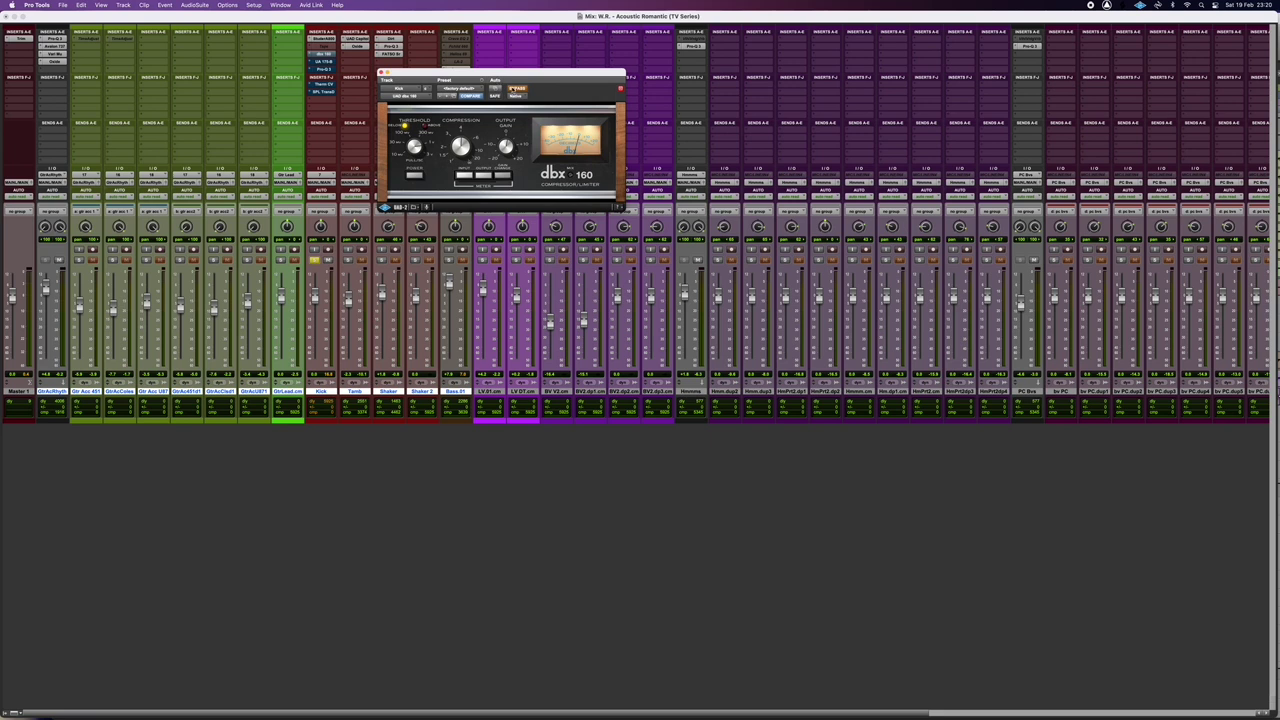
pyautogui.press('space')
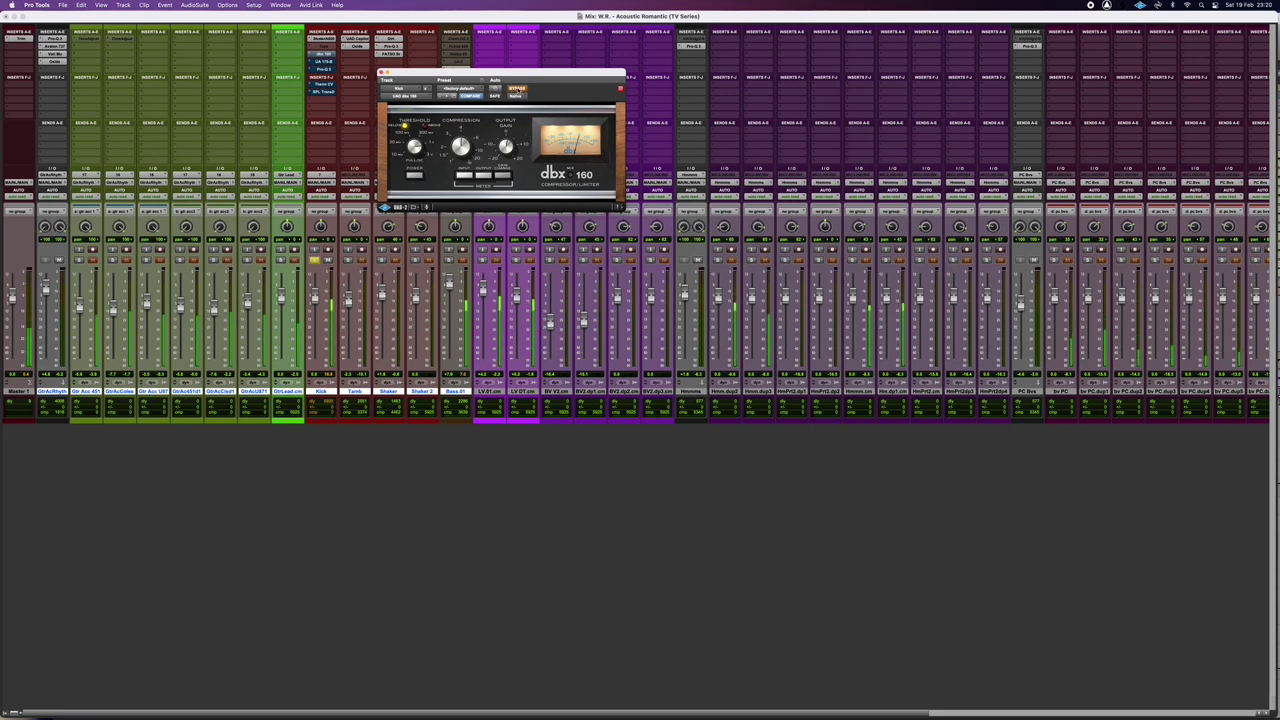
pyautogui.click(517, 88)
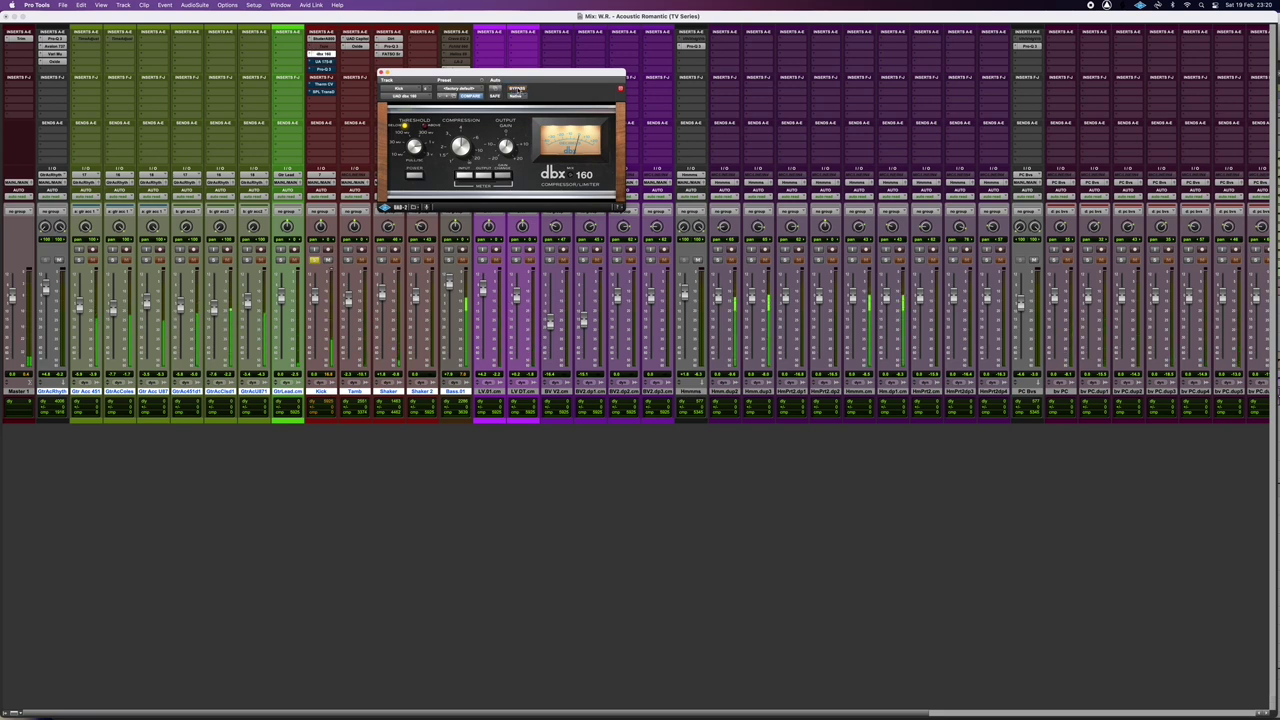
pyautogui.click(517, 88)
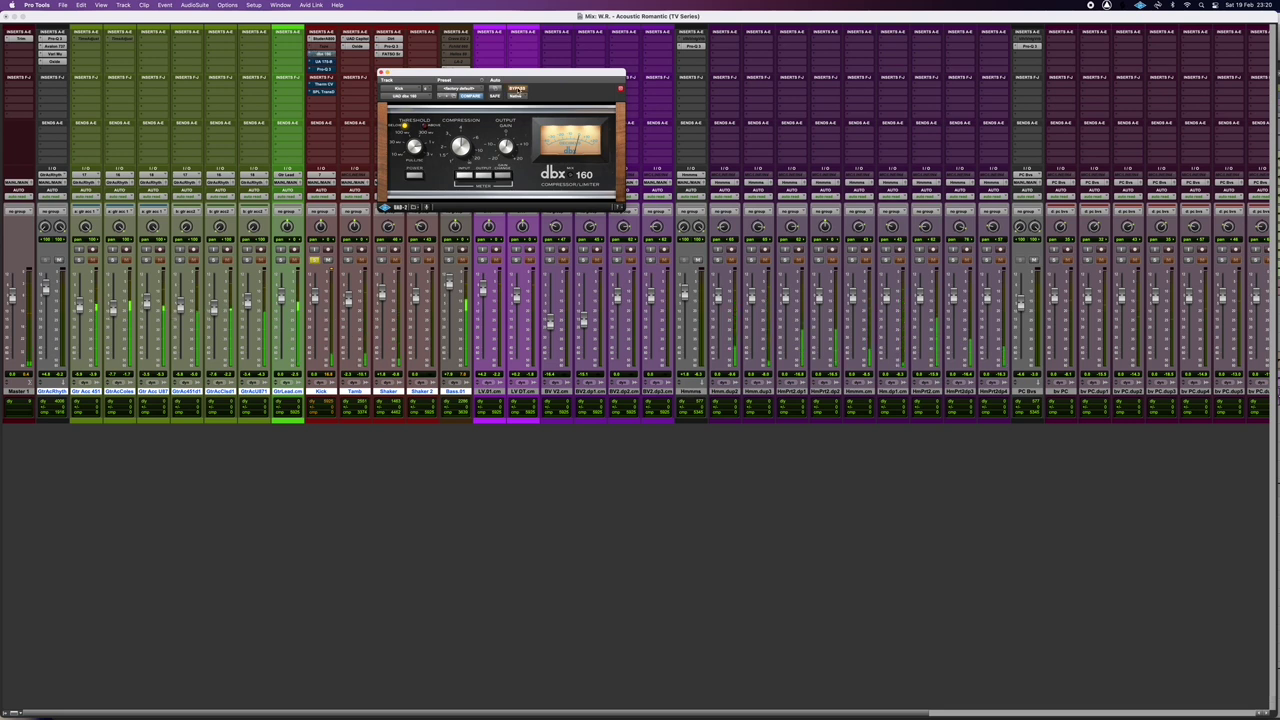
pyautogui.click(517, 88)
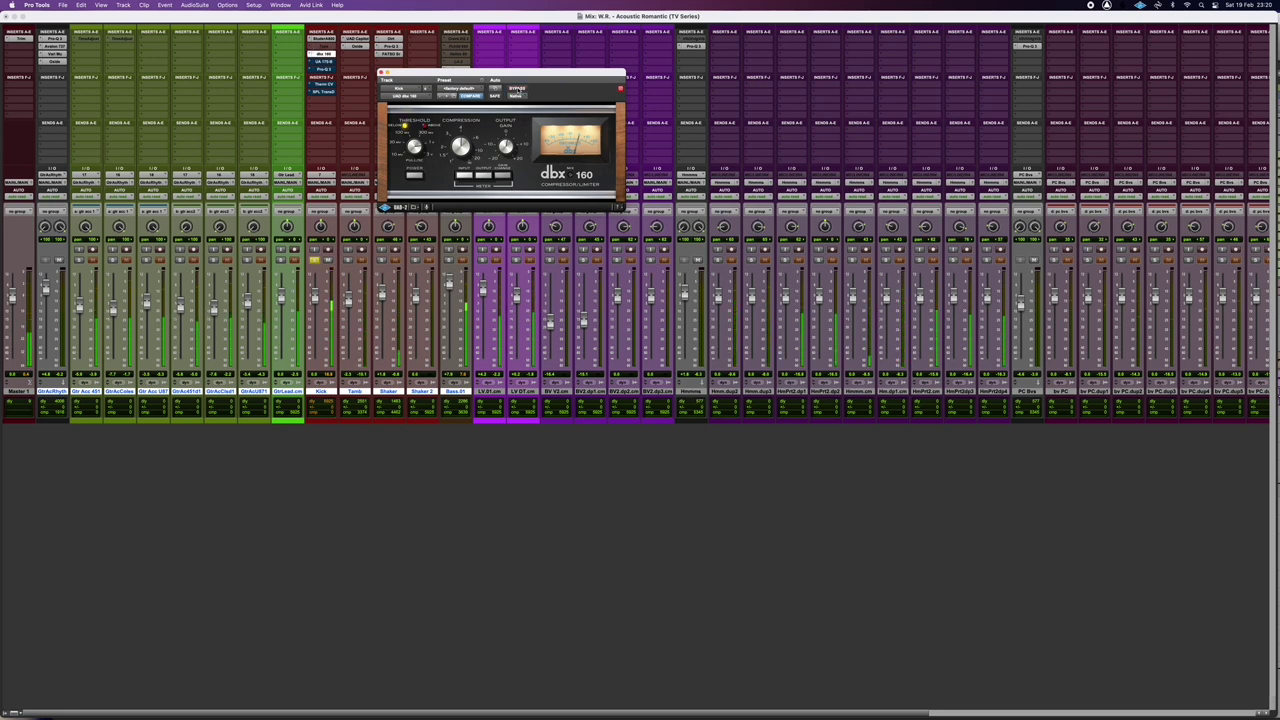
# Step: Open the Kick track's UA 175-B limiter, reposition its window and toggle its bypass during playback, leaving it active
pyautogui.click(323, 62)
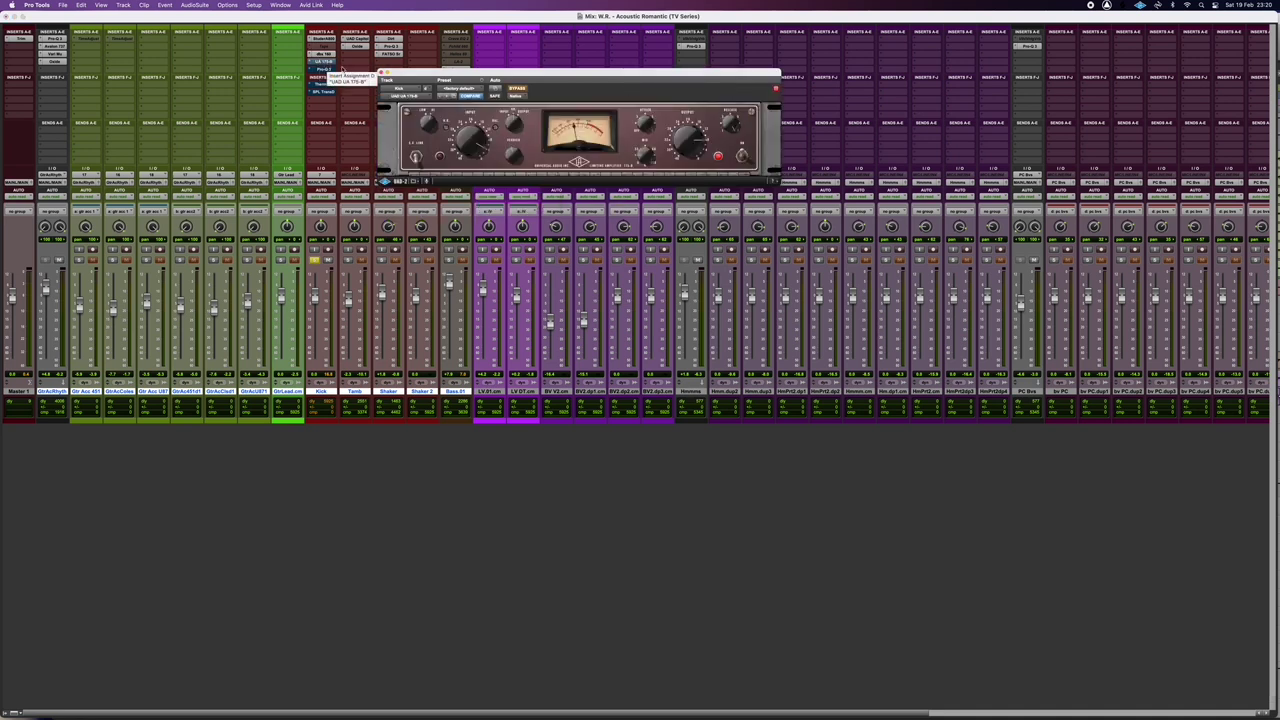
pyautogui.moveTo(567, 75); pyautogui.dragTo(487, 105)
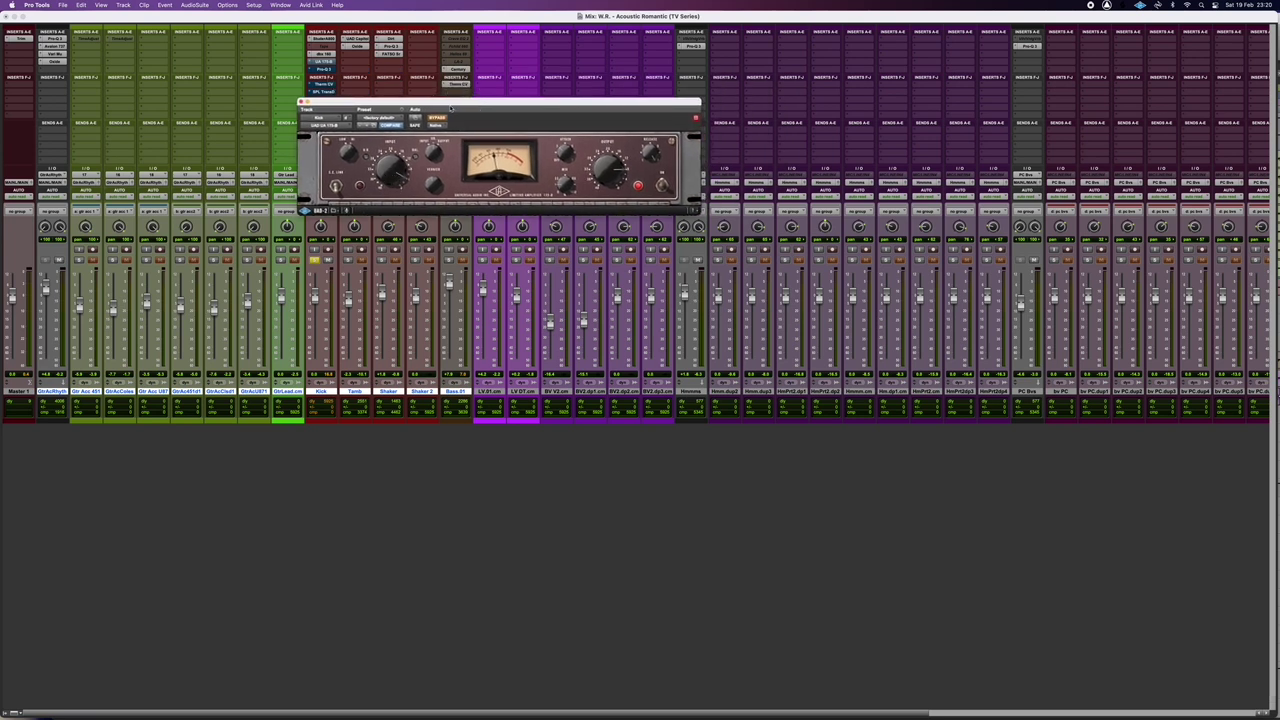
pyautogui.moveTo(450, 108)
pyautogui.mouseDown()
pyautogui.moveTo(484, 110)
pyautogui.moveTo(469, 101)
pyautogui.mouseUp()
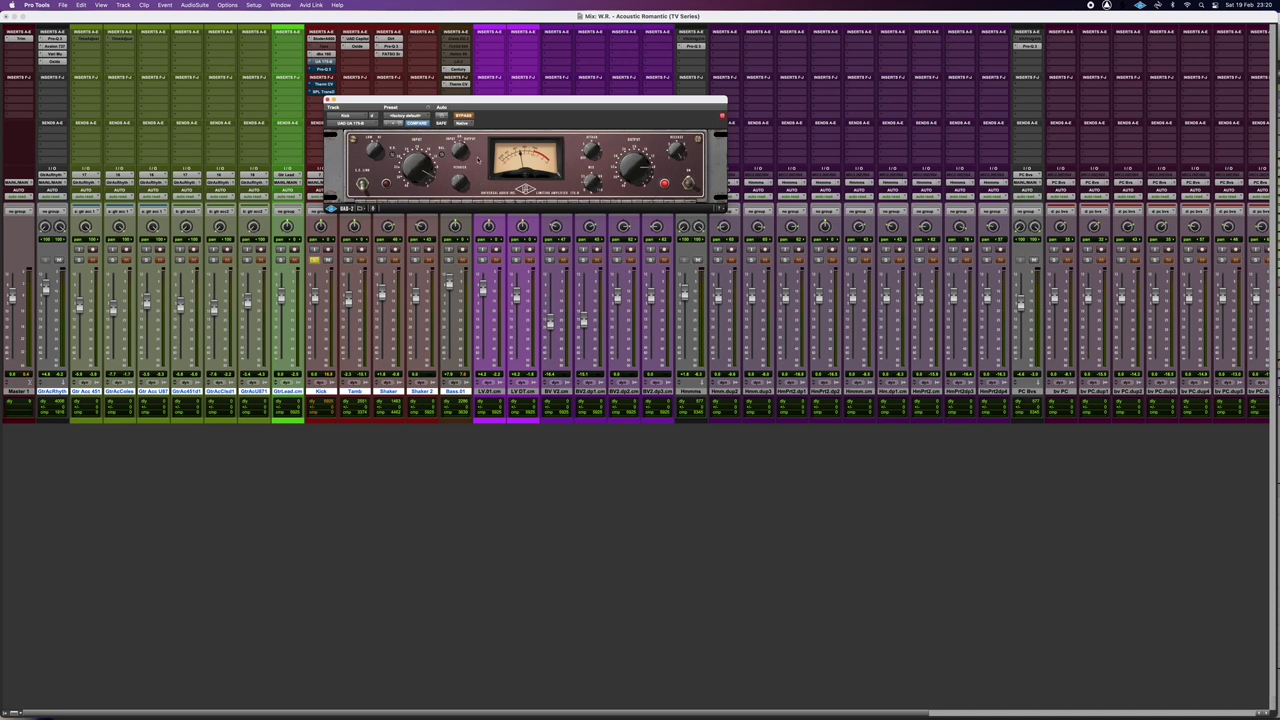
pyautogui.press('space')
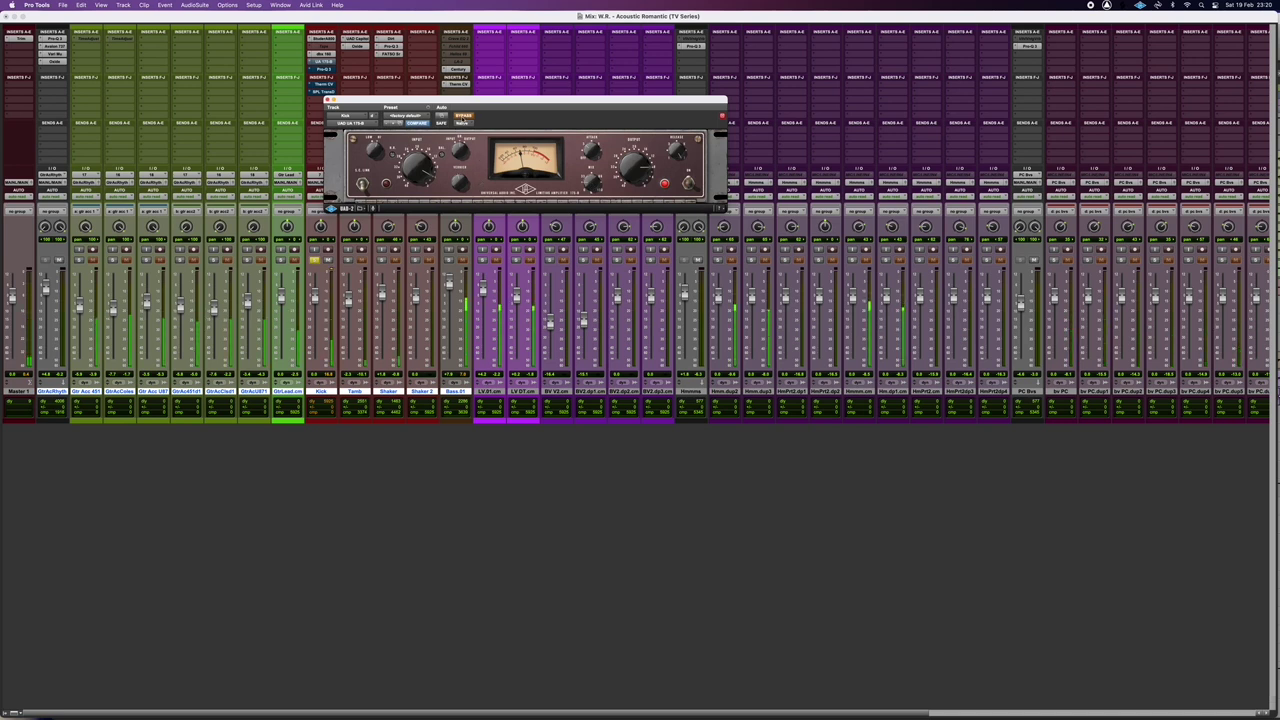
pyautogui.click(462, 116)
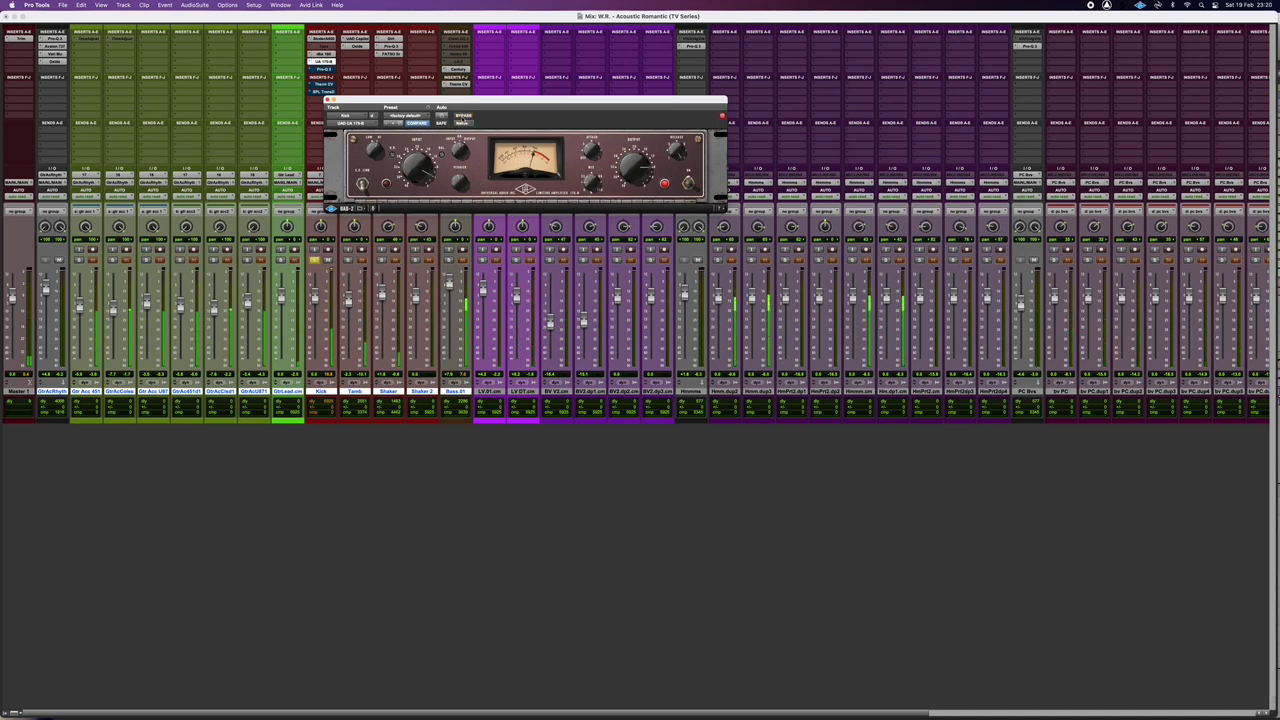
pyautogui.click(462, 116)
pyautogui.click(462, 116)
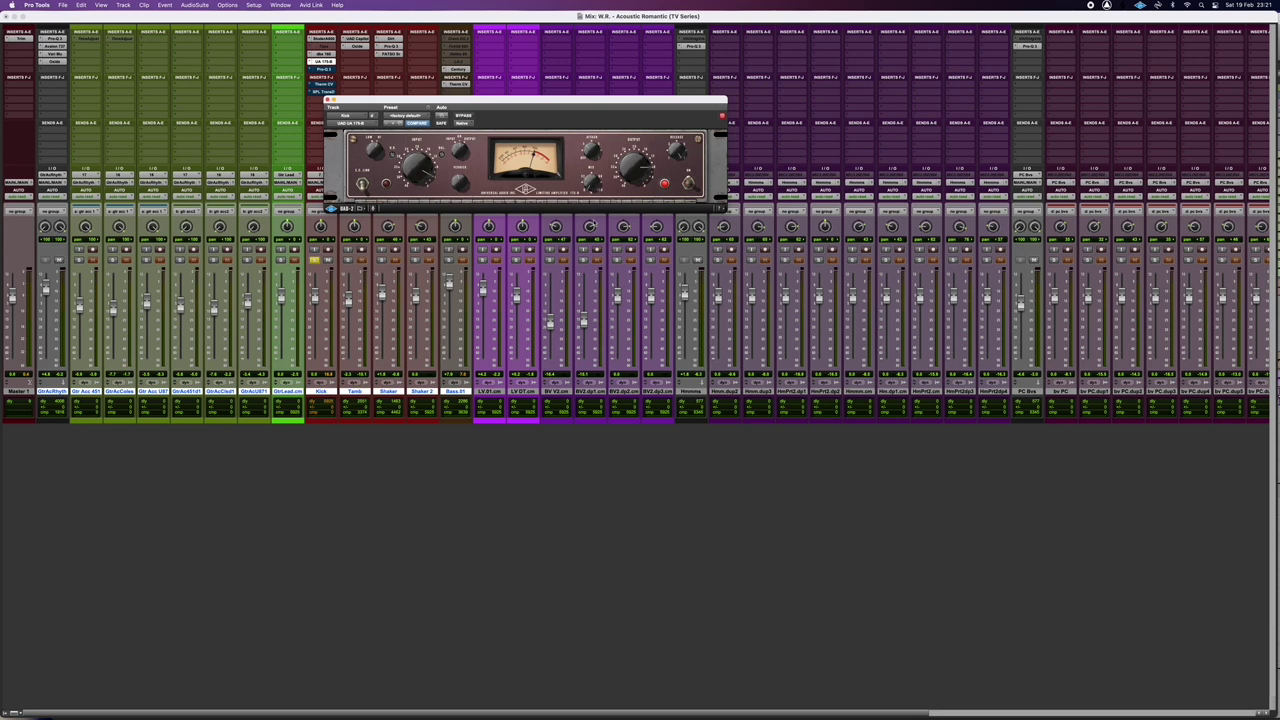
# Step: Solo the rhythm guitars, percussion and bass together with the Kick and play them to hear the kick in context
pyautogui.press('space')
pyautogui.moveTo(88, 260); pyautogui.dragTo(396, 262)
pyautogui.moveTo(418, 104); pyautogui.dragTo(462, 106)
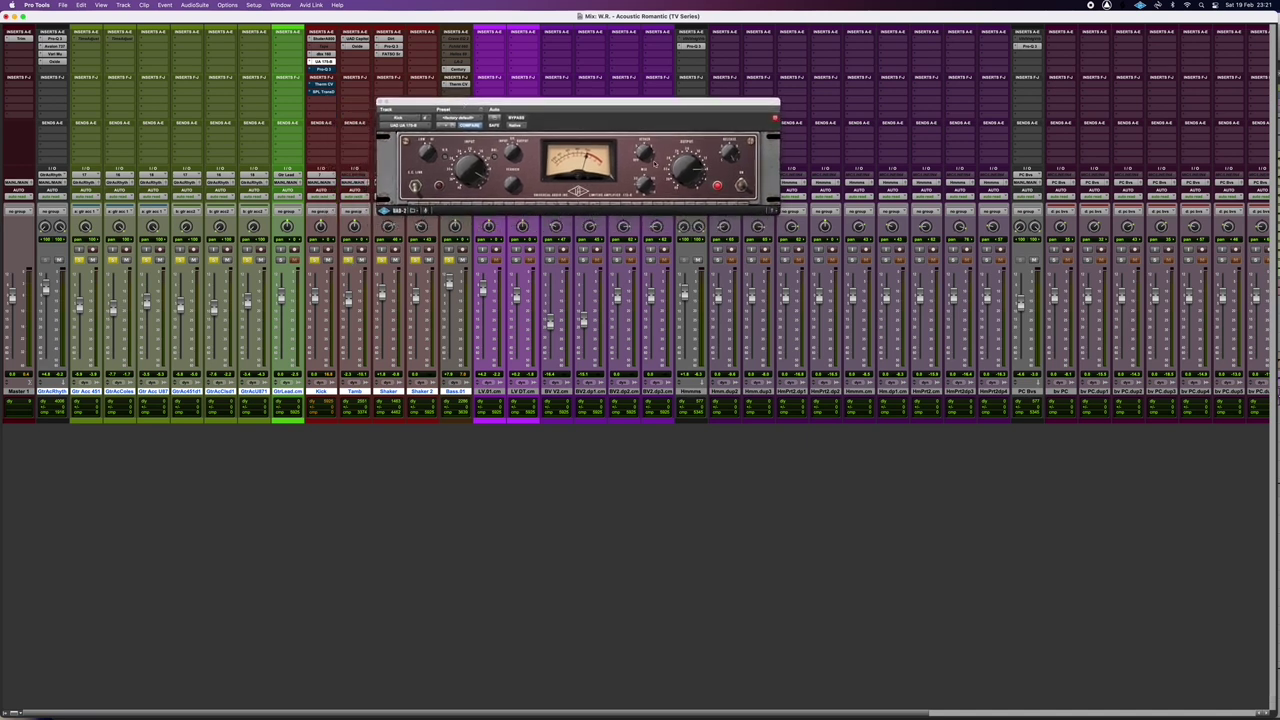
pyautogui.press('space')
# Step: Open the Kick track's FabFilter Pro-Q 3 and compare the EQ bypassed and active during playback, leaving it active
pyautogui.click(322, 69)
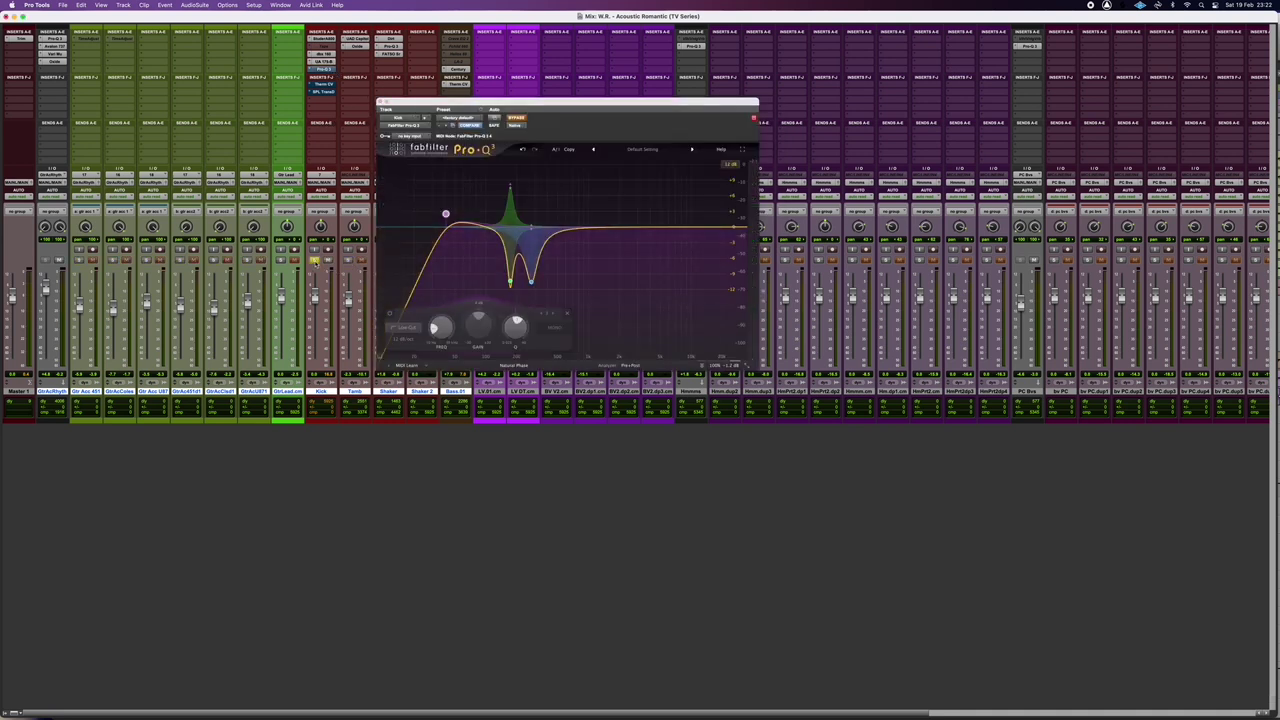
pyautogui.moveTo(510, 283)
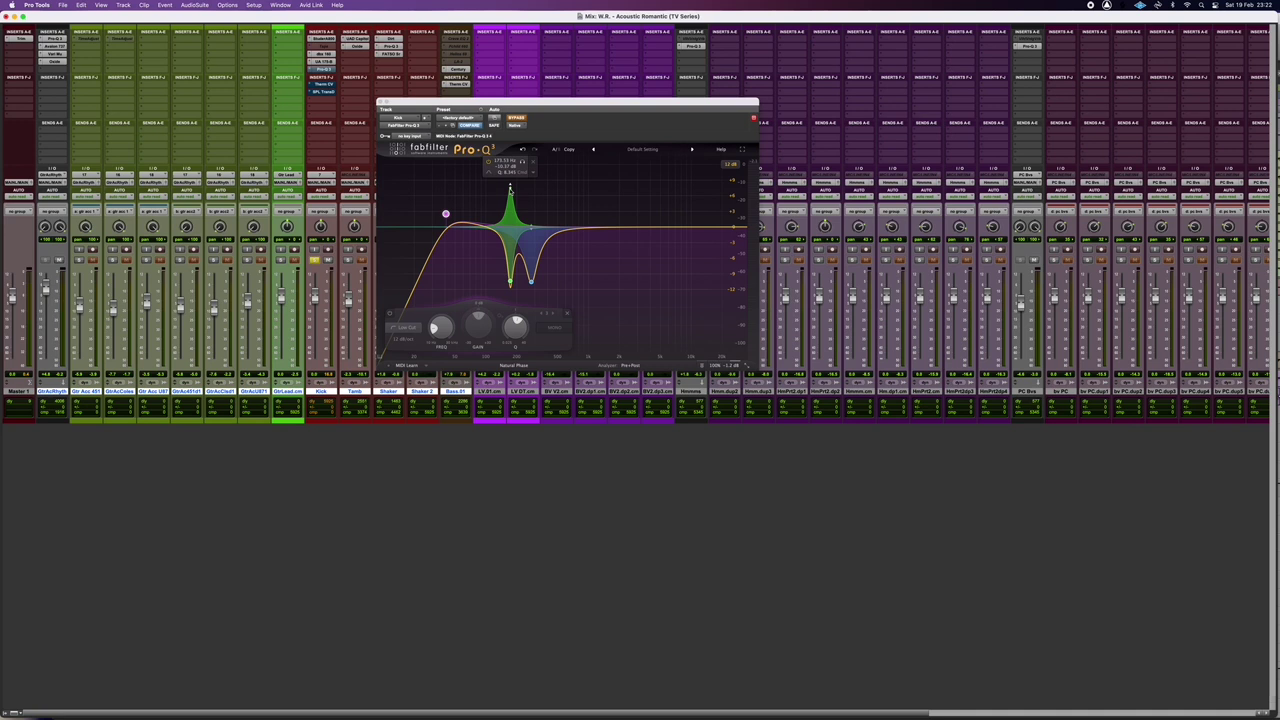
pyautogui.click(520, 119)
pyautogui.press('space')
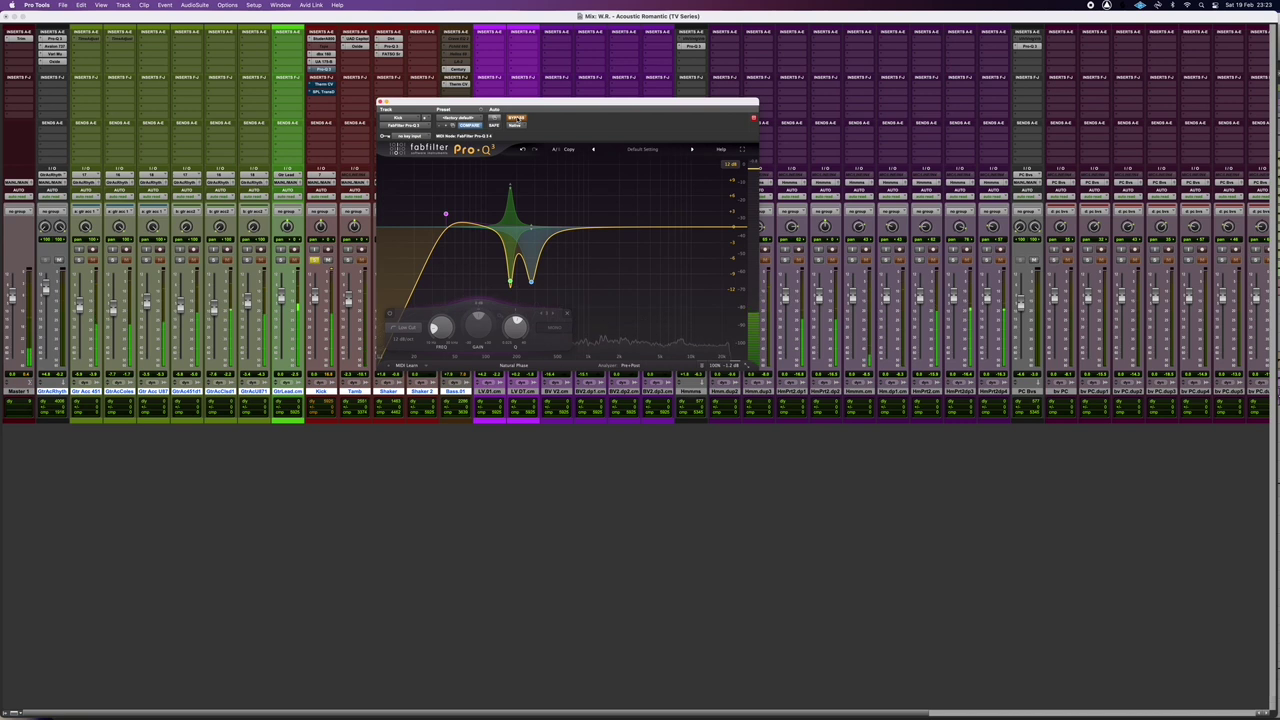
pyautogui.click(516, 119)
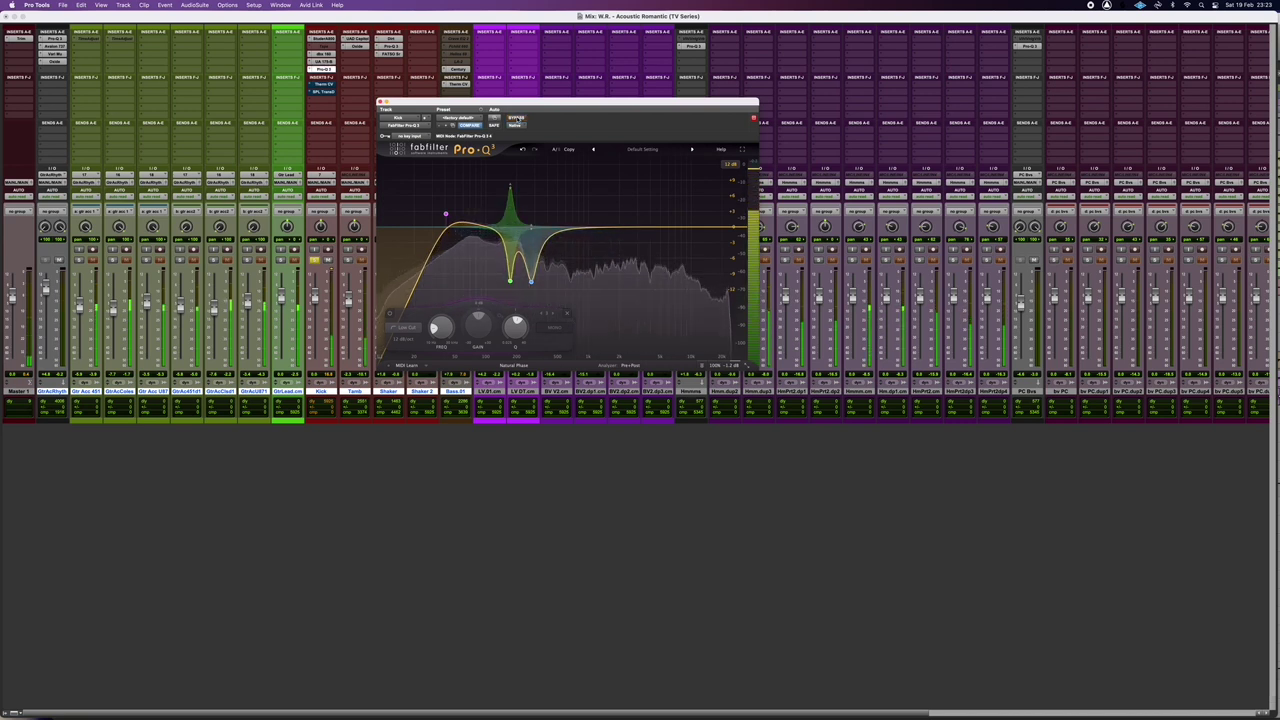
pyautogui.click(516, 119)
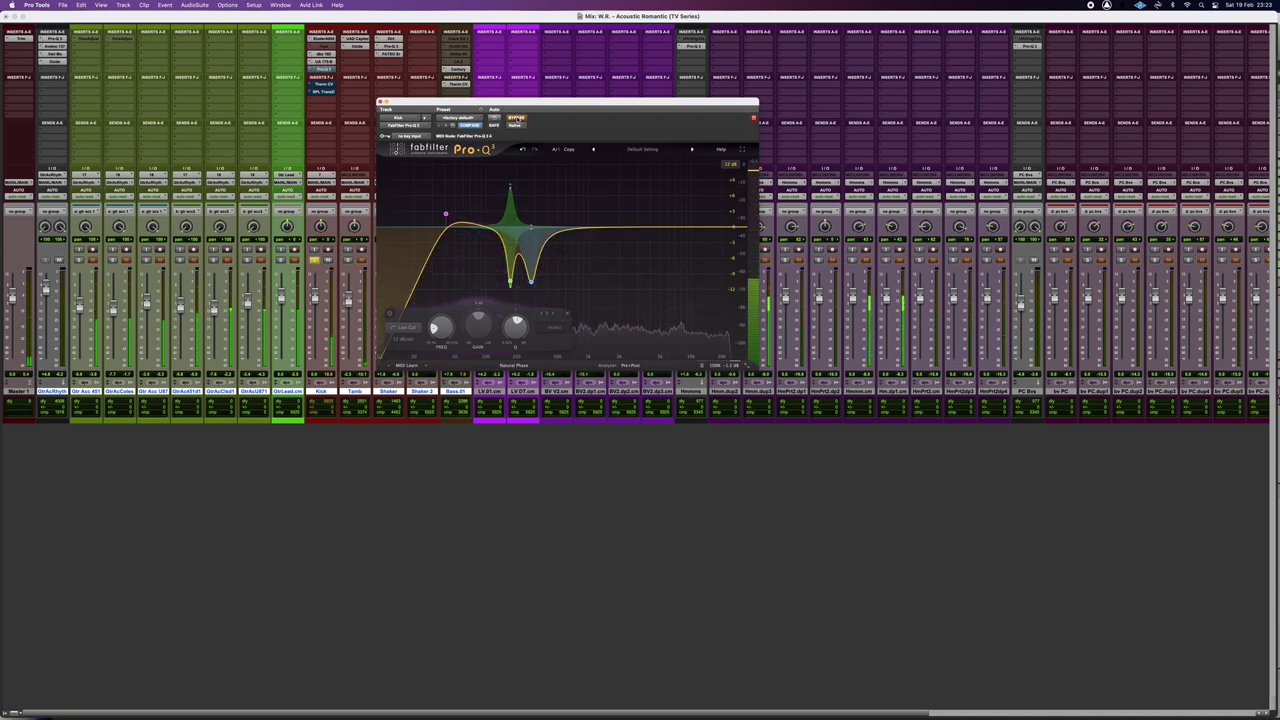
pyautogui.click(516, 119)
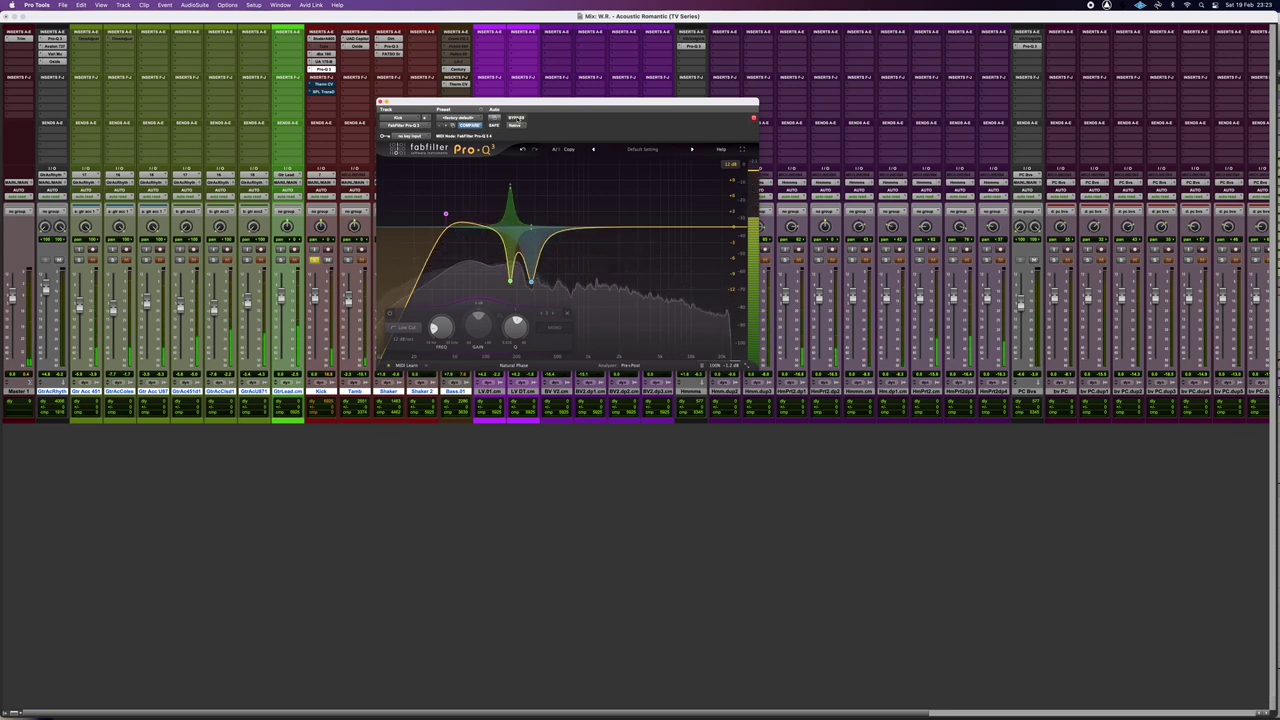
pyautogui.press('space')
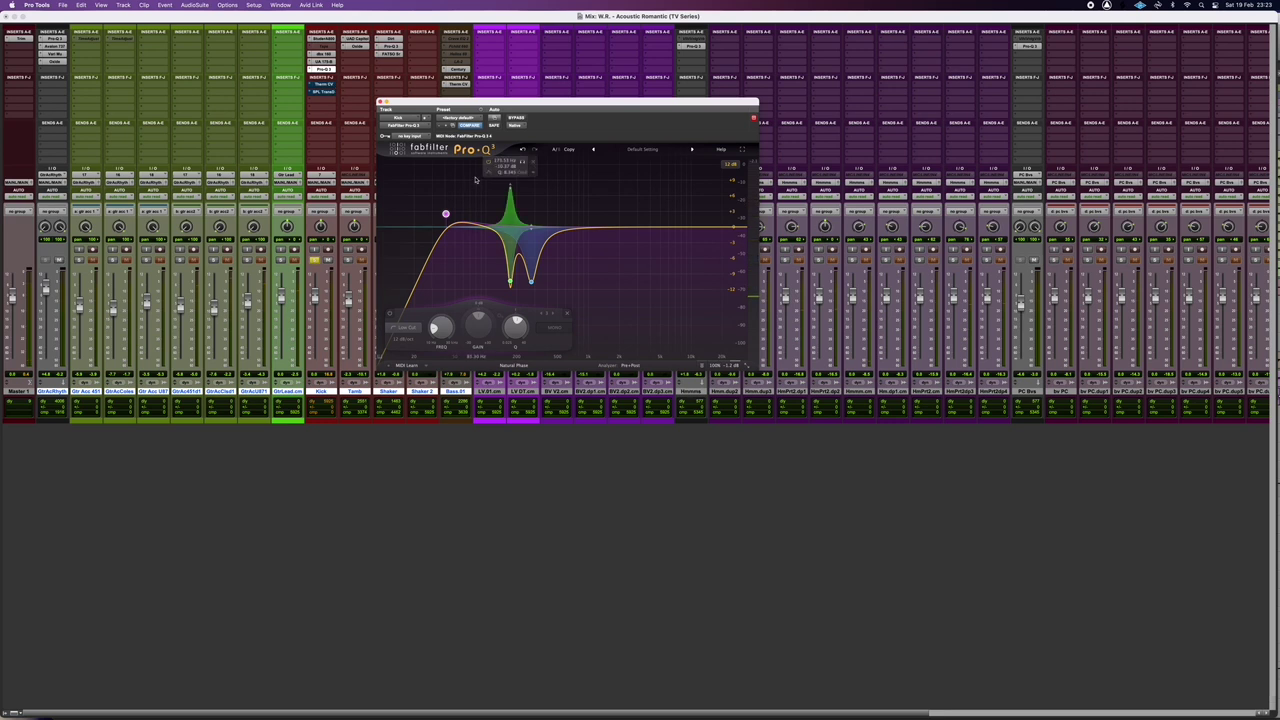
# Step: Open the Kick track's Culture Vulture, reposition its window and compare it bypassed and active during playback, leaving it active
pyautogui.click(329, 85)
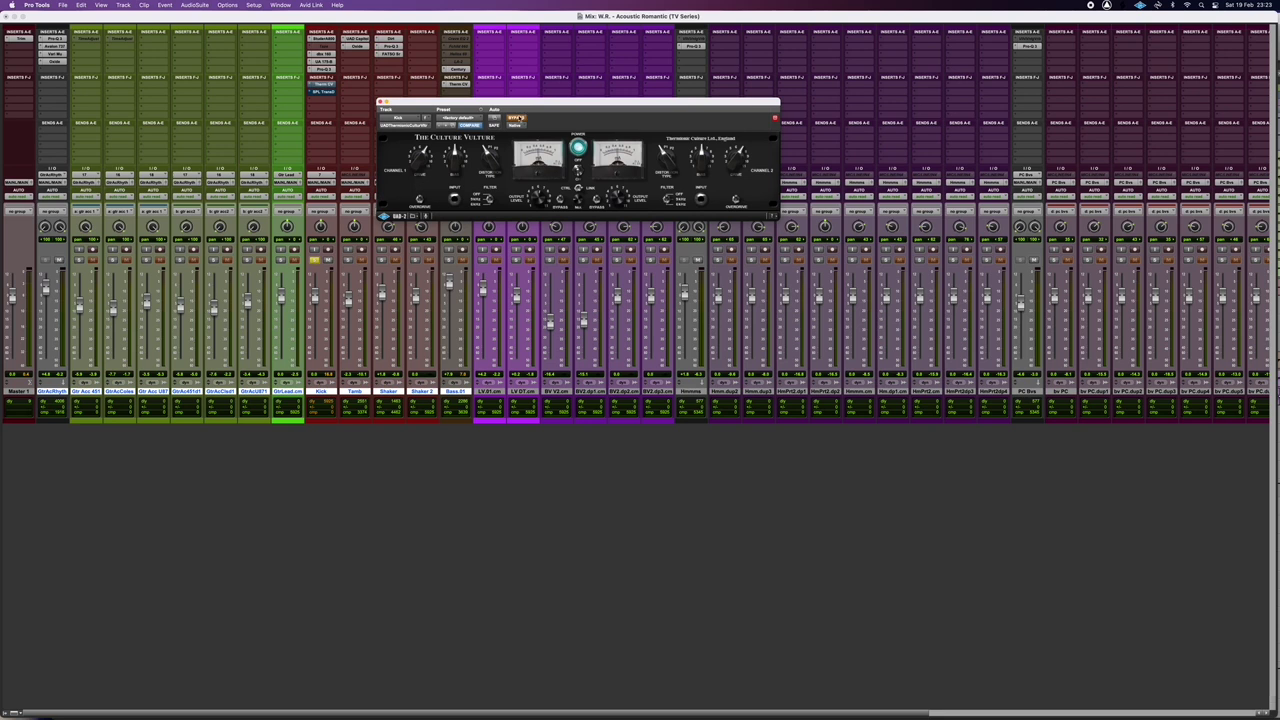
pyautogui.moveTo(537, 102); pyautogui.dragTo(443, 116)
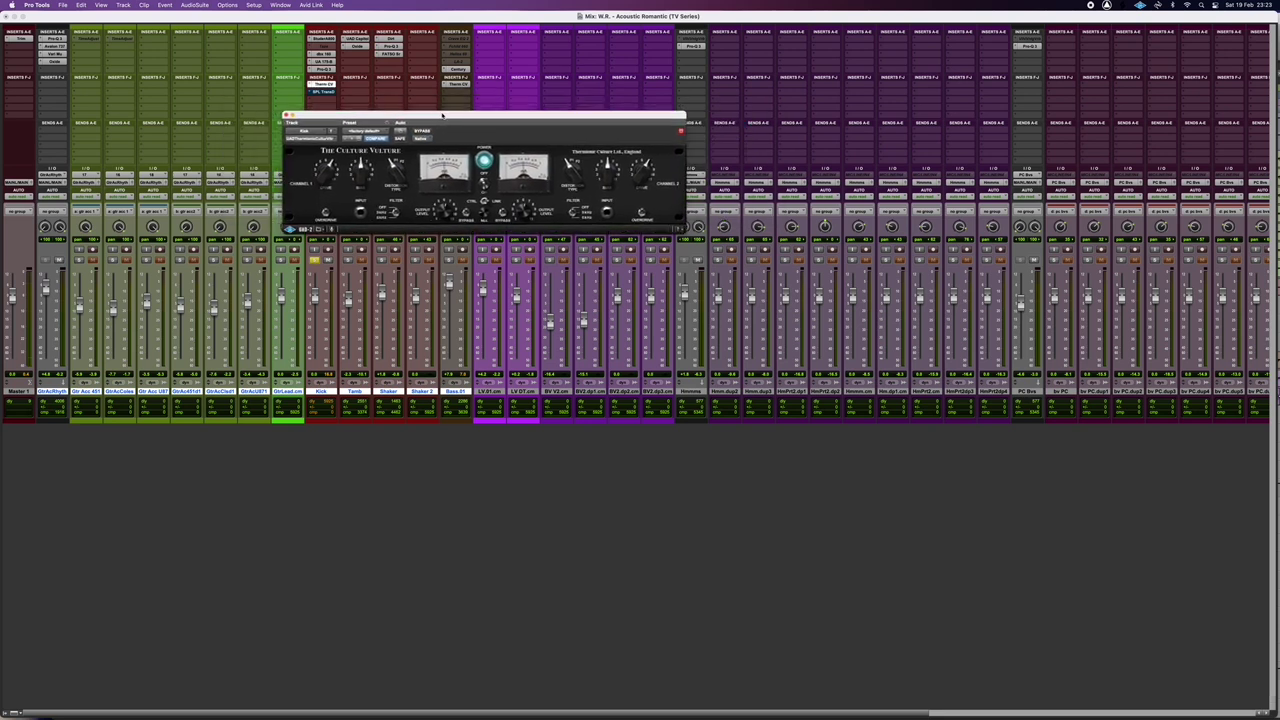
pyautogui.moveTo(443, 116); pyautogui.dragTo(545, 107)
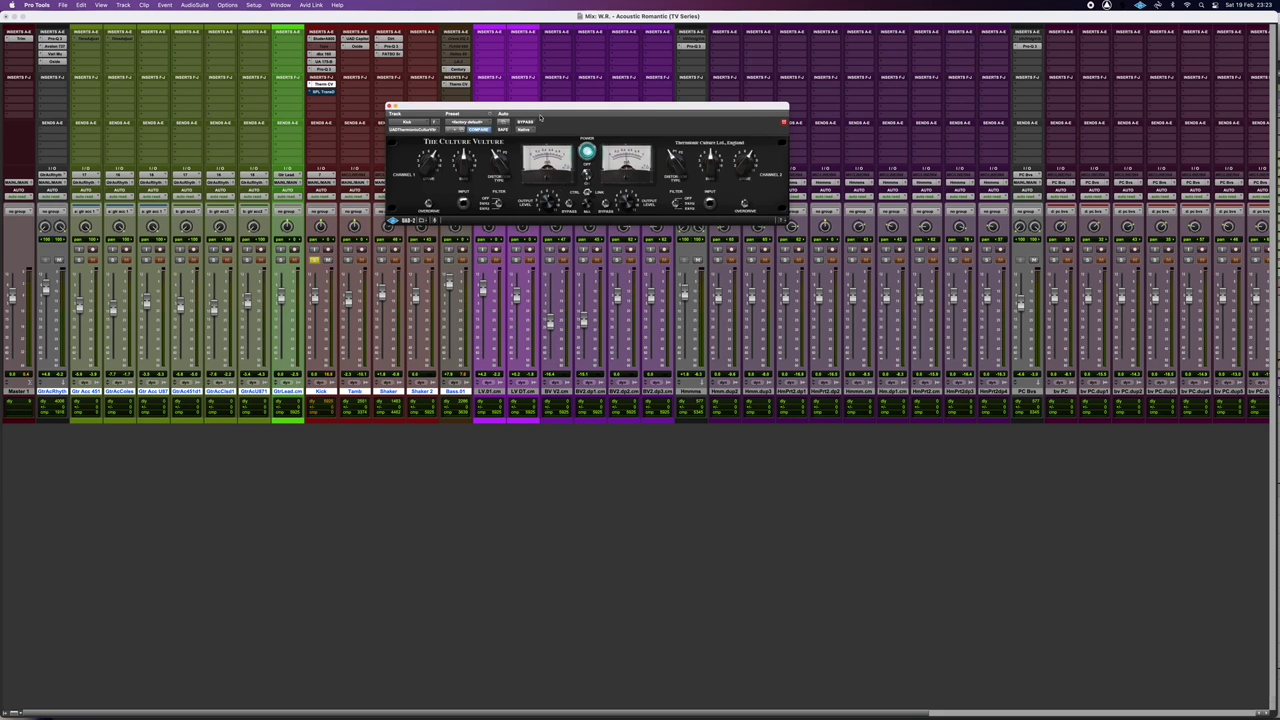
pyautogui.moveTo(542, 108); pyautogui.dragTo(522, 114)
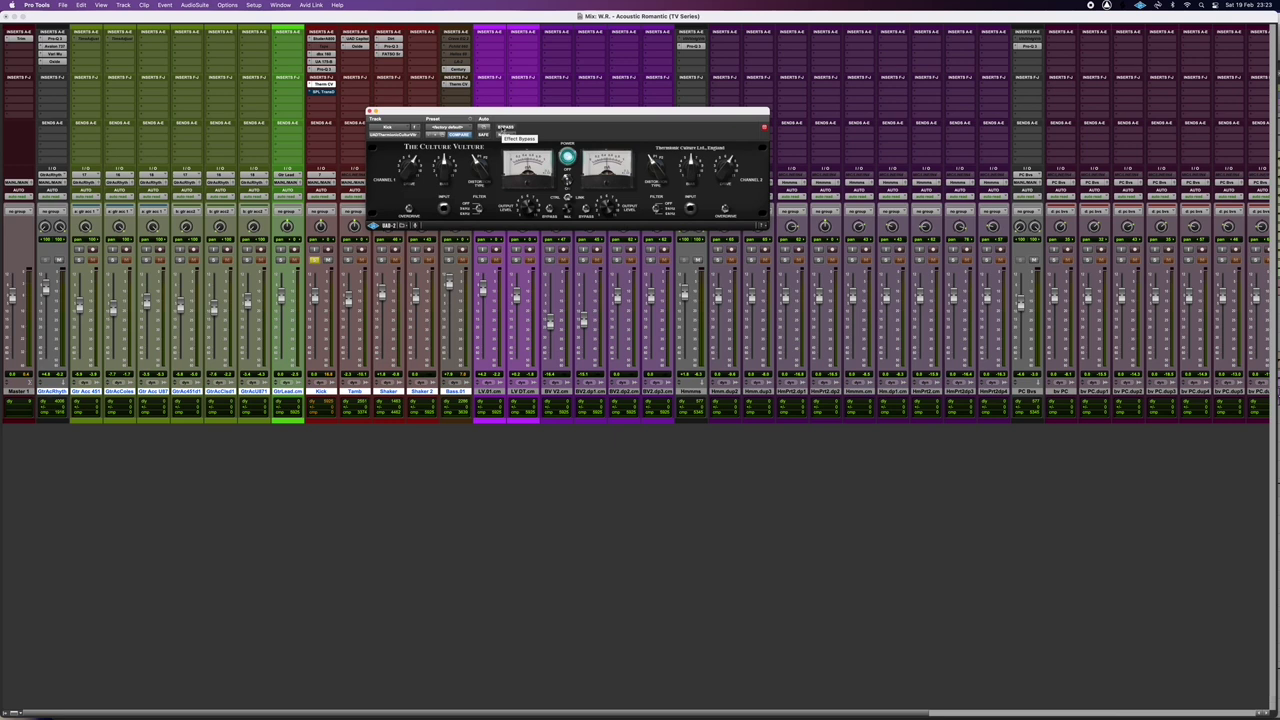
pyautogui.click(504, 127)
pyautogui.click(505, 128)
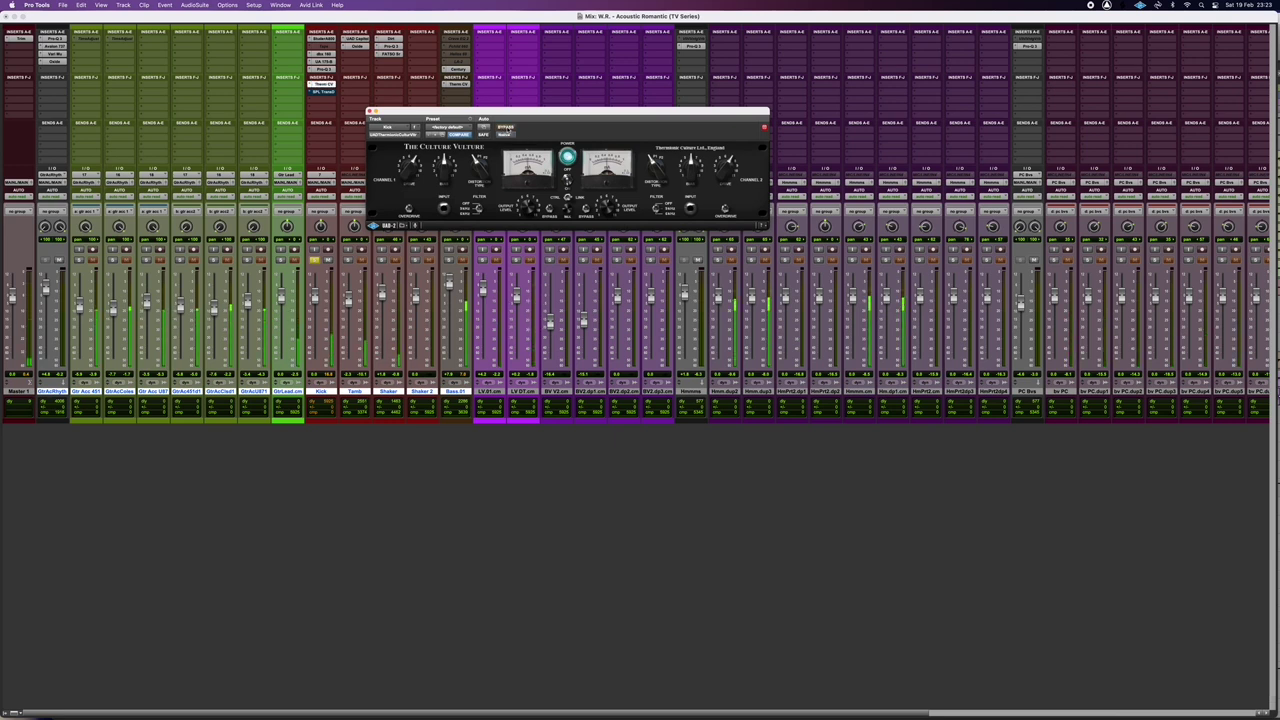
pyautogui.click(505, 128)
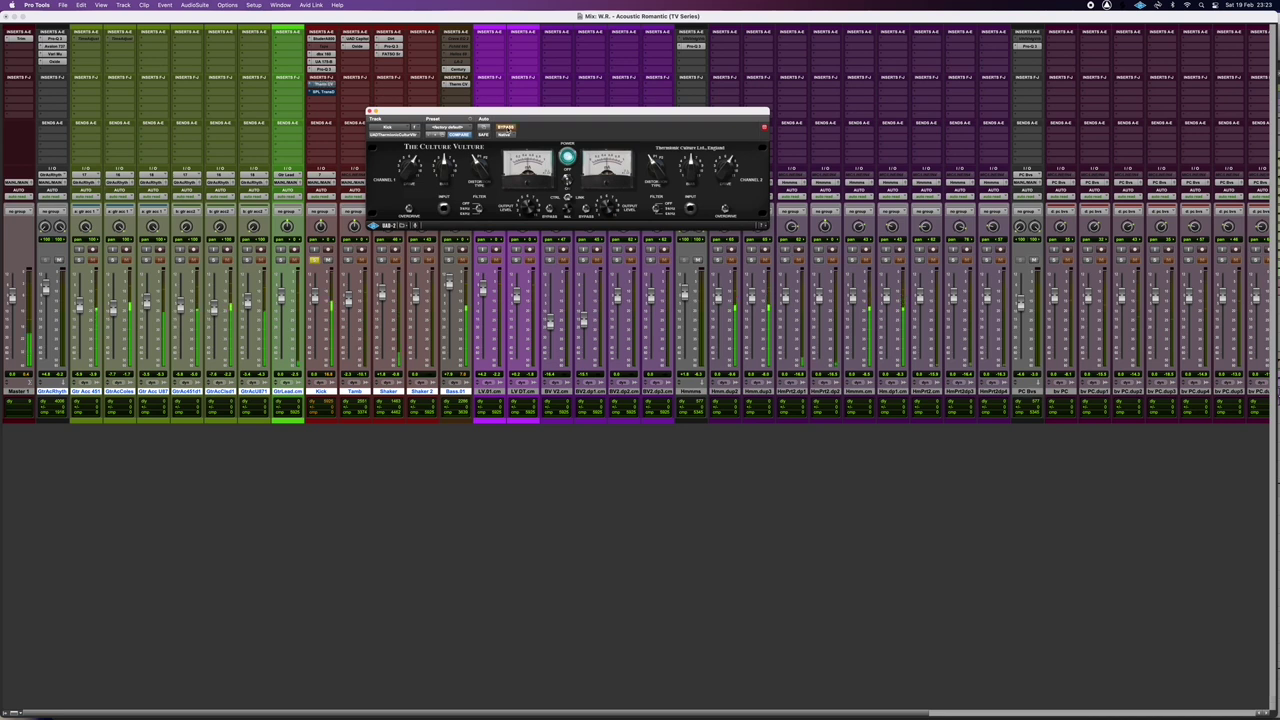
pyautogui.click(505, 128)
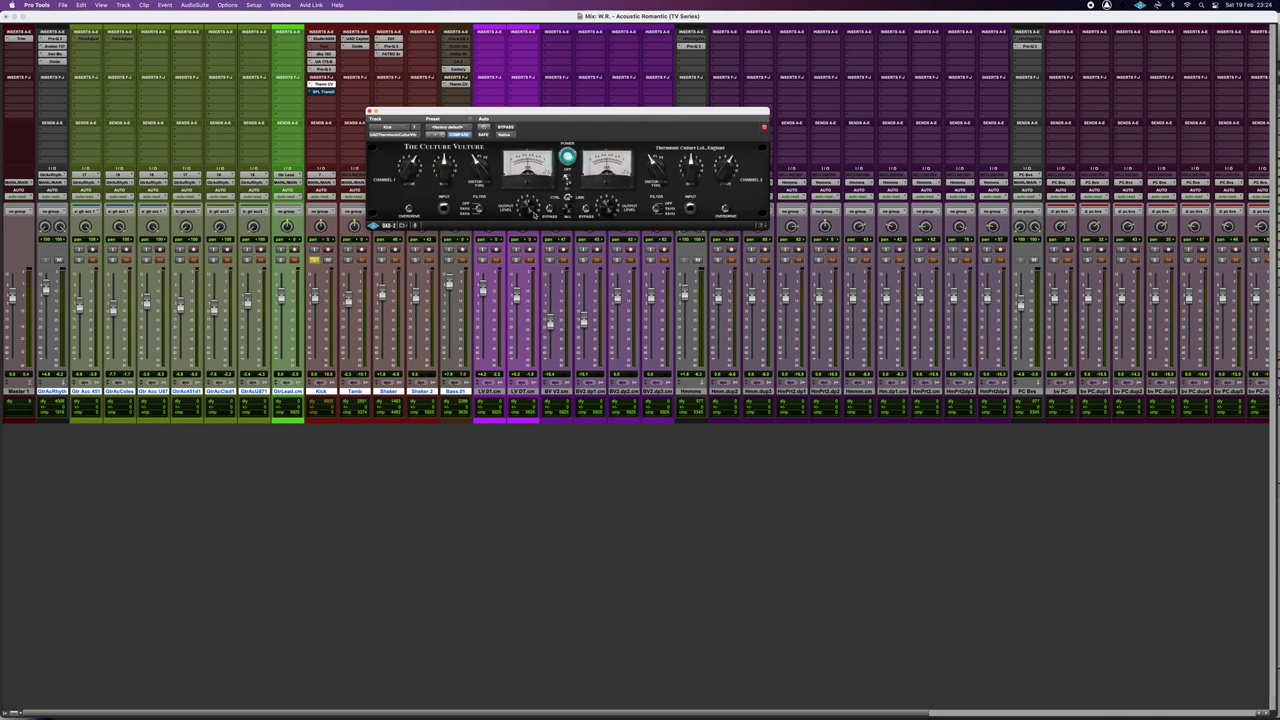
pyautogui.moveTo(531, 114); pyautogui.dragTo(507, 119)
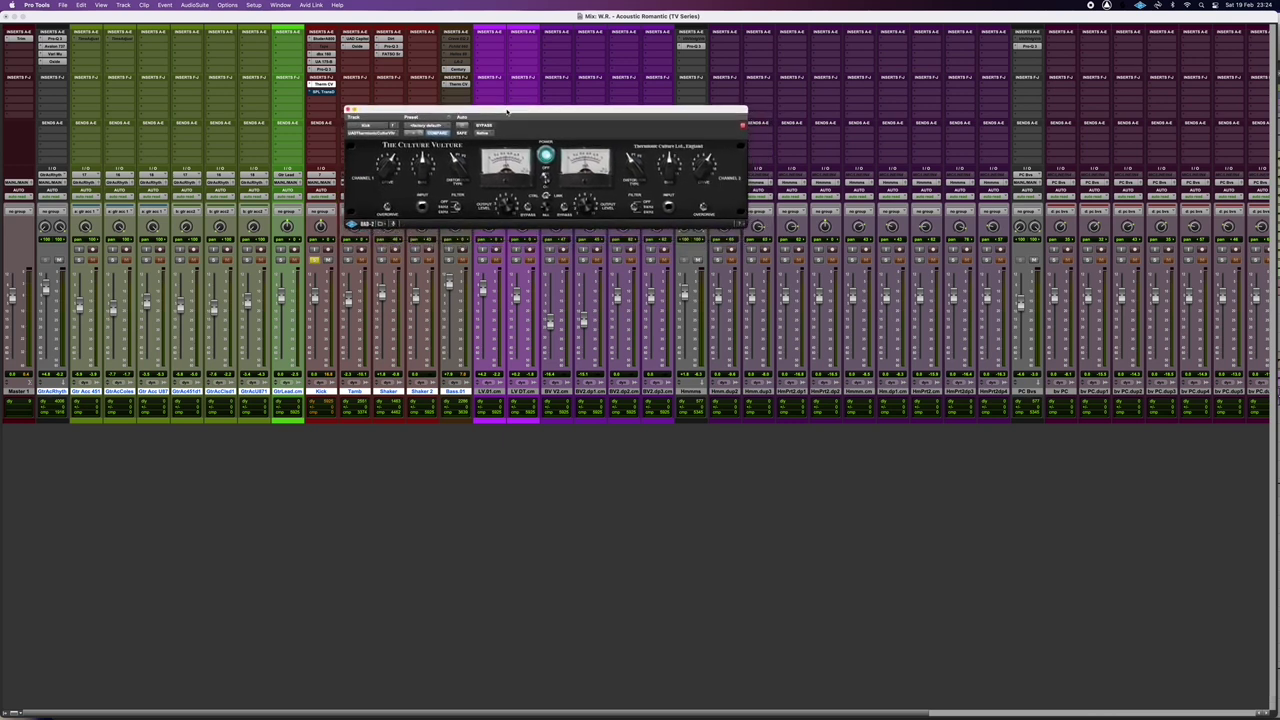
# Step: Open the Kick track's SPL Transient Designer, reposition its window and compare it bypassed and active during playback
pyautogui.click(323, 92)
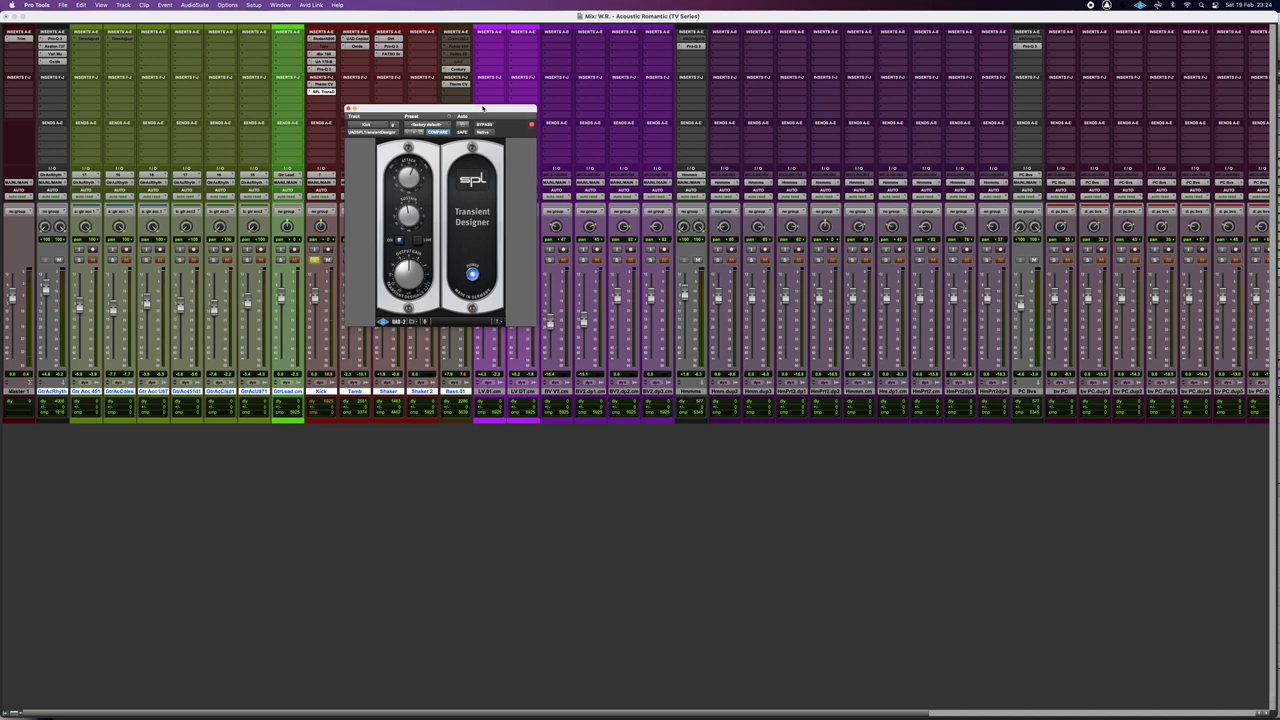
pyautogui.moveTo(483, 107); pyautogui.dragTo(506, 104)
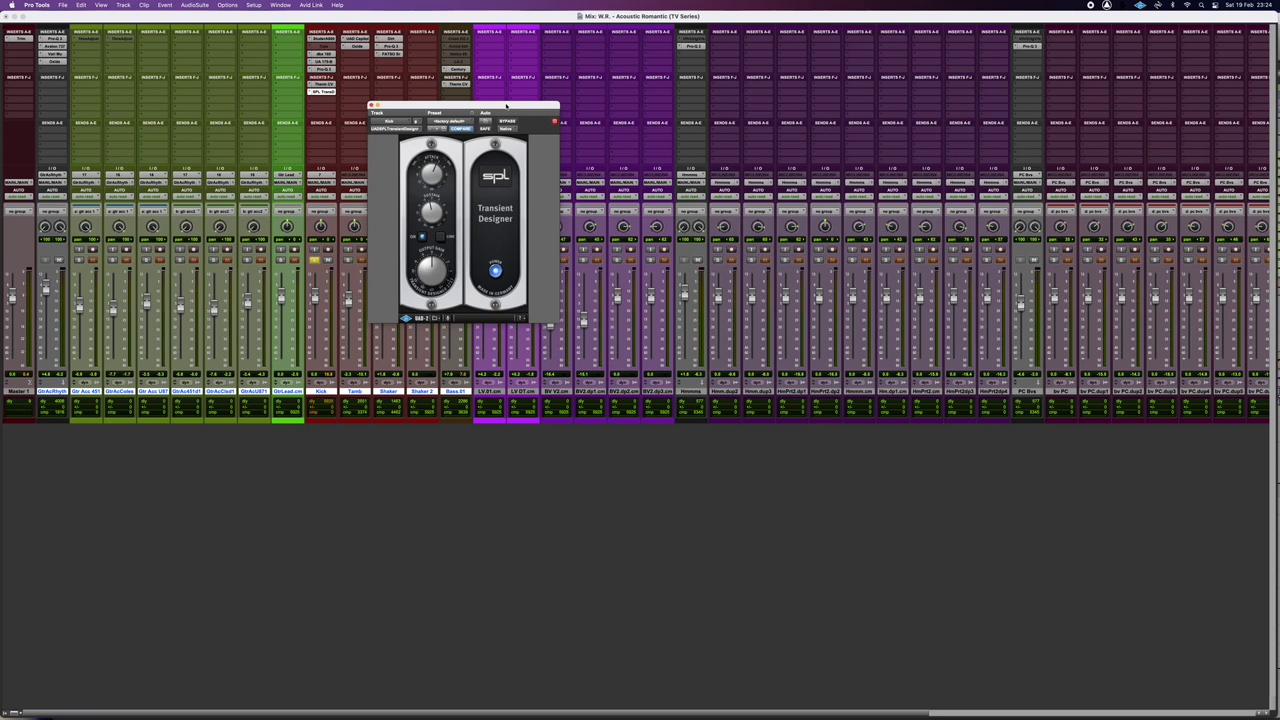
pyautogui.click(510, 121)
pyautogui.click(510, 121)
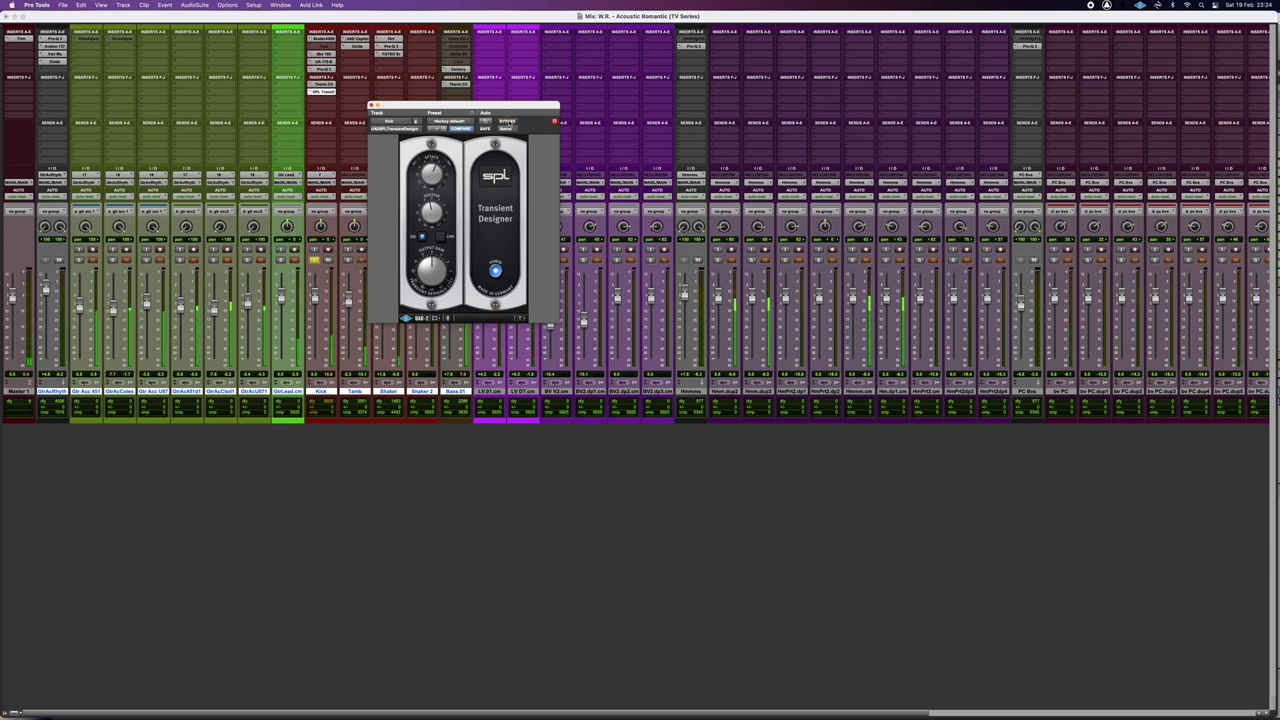
pyautogui.click(510, 121)
pyautogui.click(510, 121)
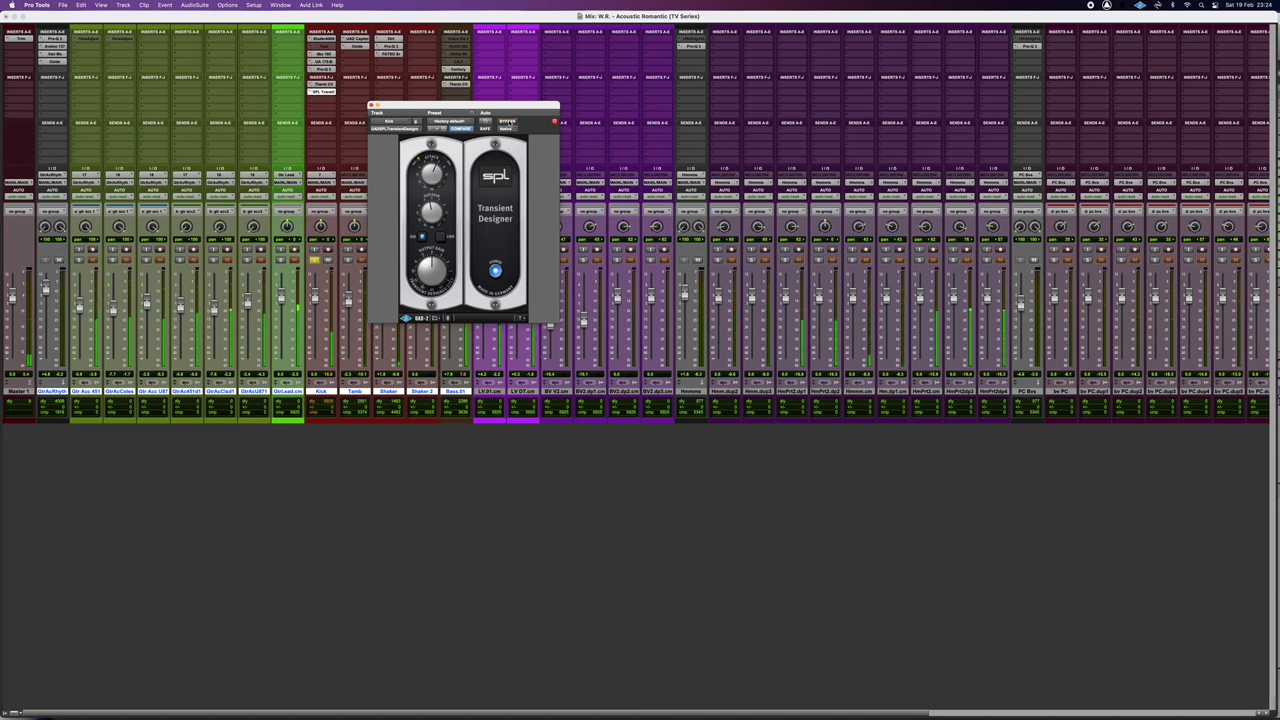
pyautogui.click(508, 121)
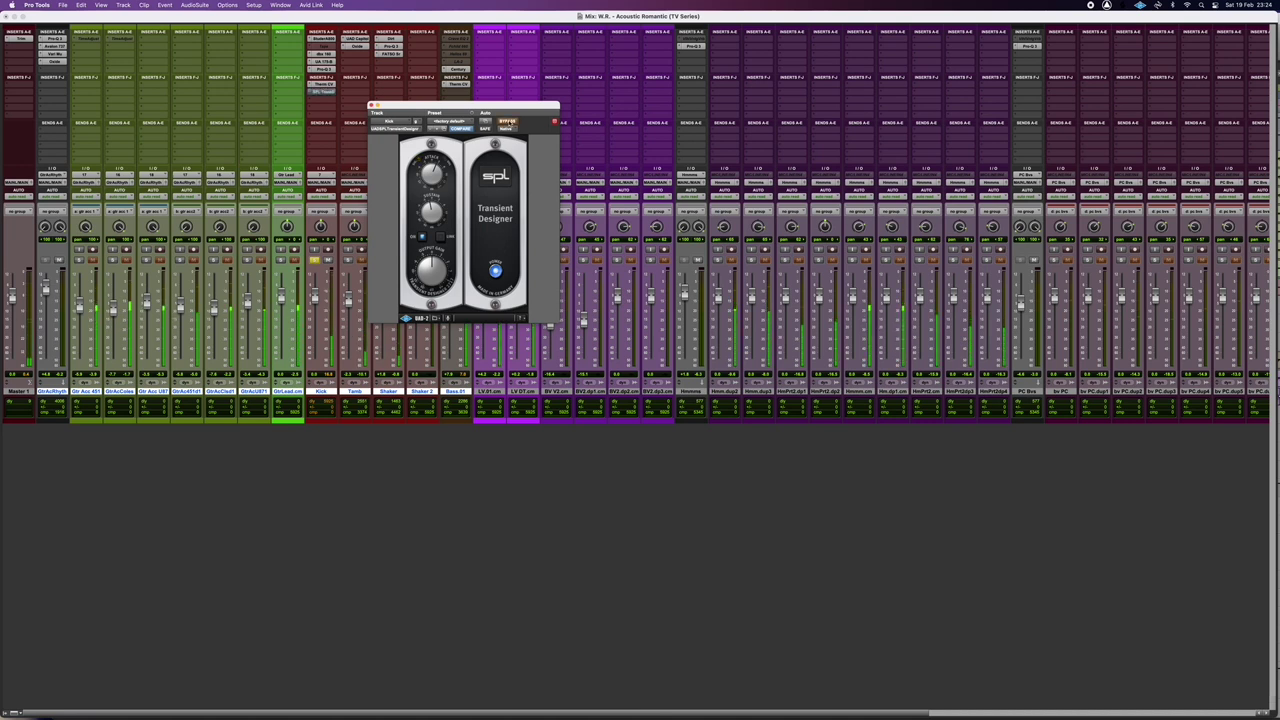
pyautogui.click(508, 121)
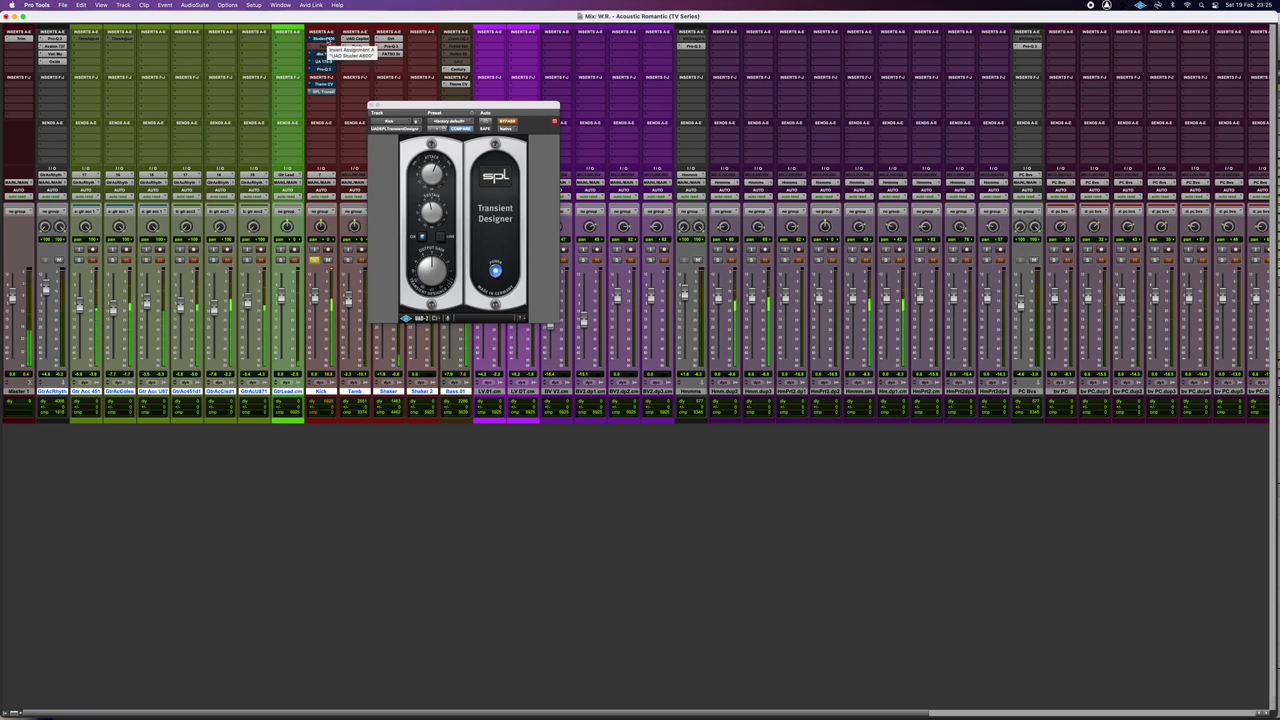
# Step: Solo the rhythm guitars with the Kick, compare all Kick inserts bypassed and active together, and close the Transient Designer window
pyautogui.click(222, 262)
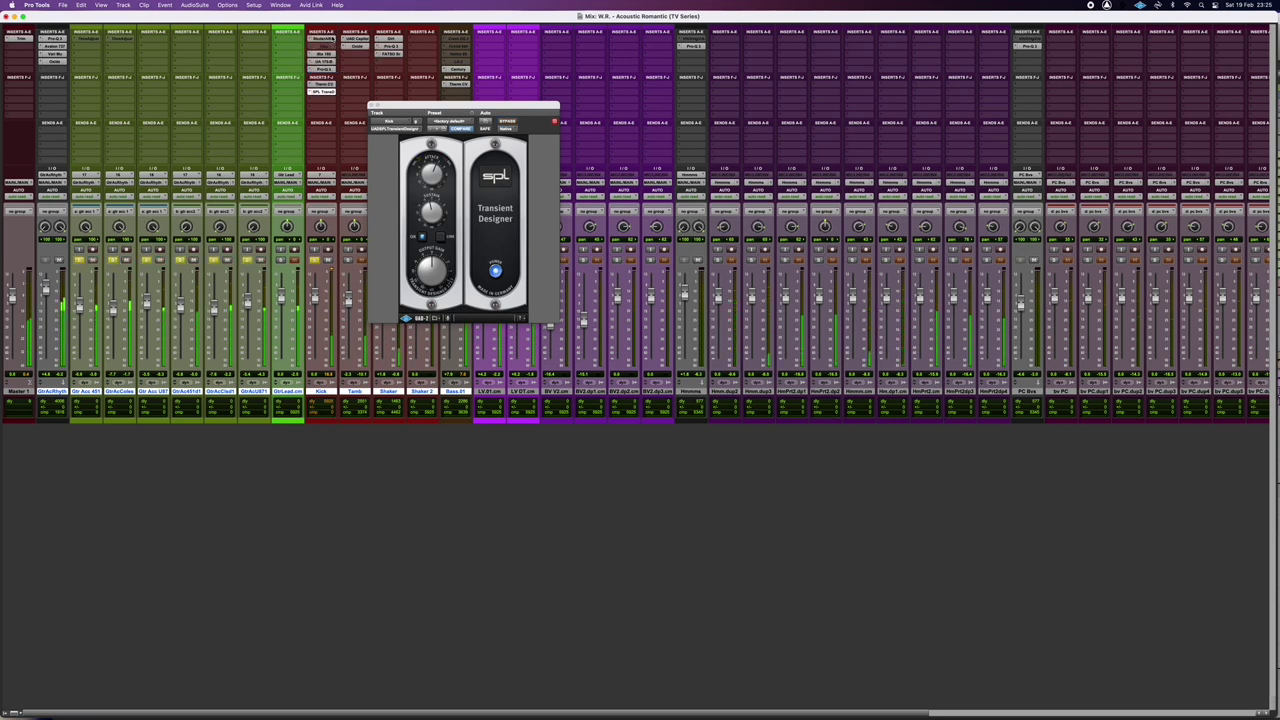
pyautogui.keyDown('shift'); pyautogui.keyDown('super'); pyautogui.click(330, 40); pyautogui.keyUp('super'); pyautogui.keyUp('shift')
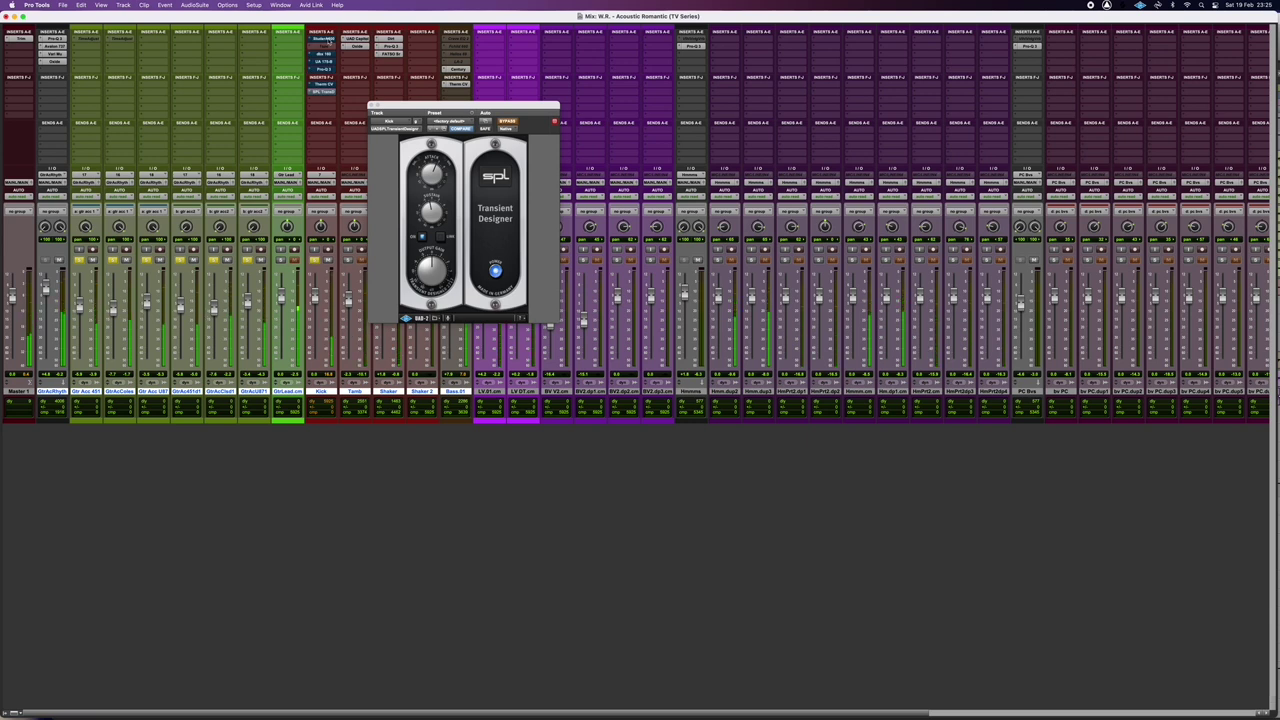
pyautogui.keyDown('shift'); pyautogui.keyDown('super'); pyautogui.click(329, 40); pyautogui.keyUp('super'); pyautogui.keyUp('shift')
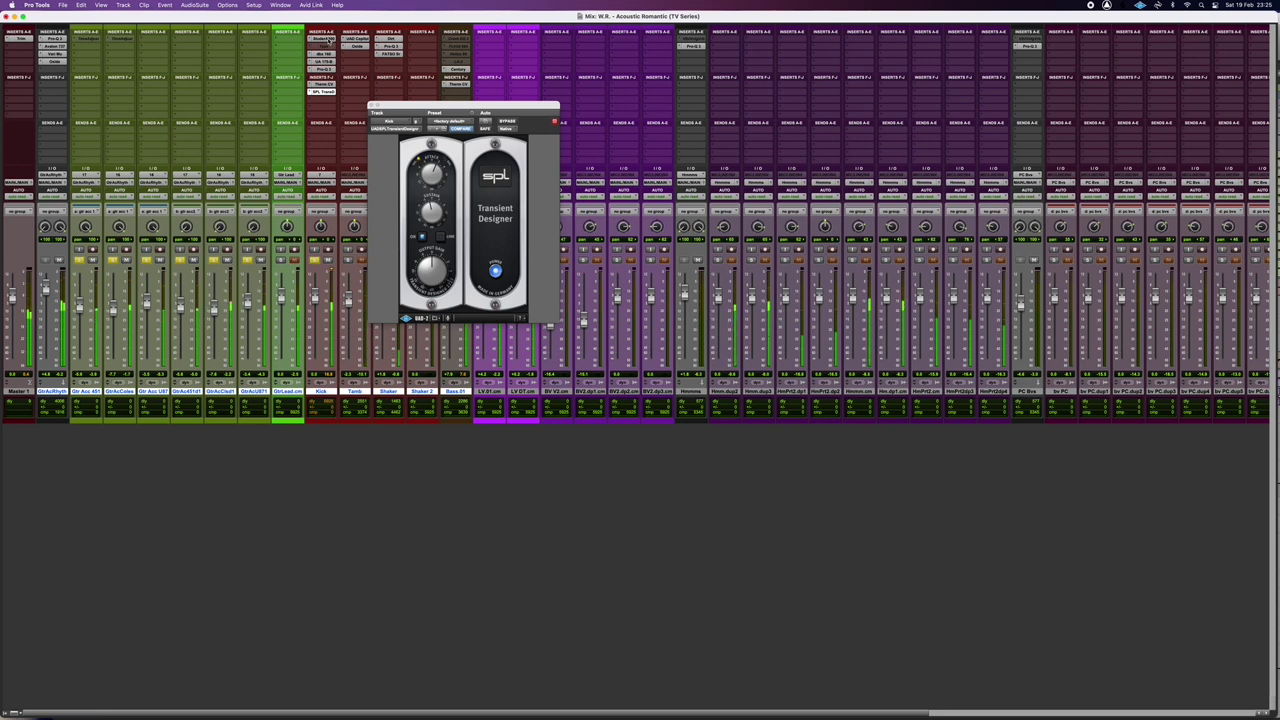
pyautogui.keyDown('shift'); pyautogui.keyDown('super'); pyautogui.click(330, 40); pyautogui.keyUp('super'); pyautogui.keyUp('shift')
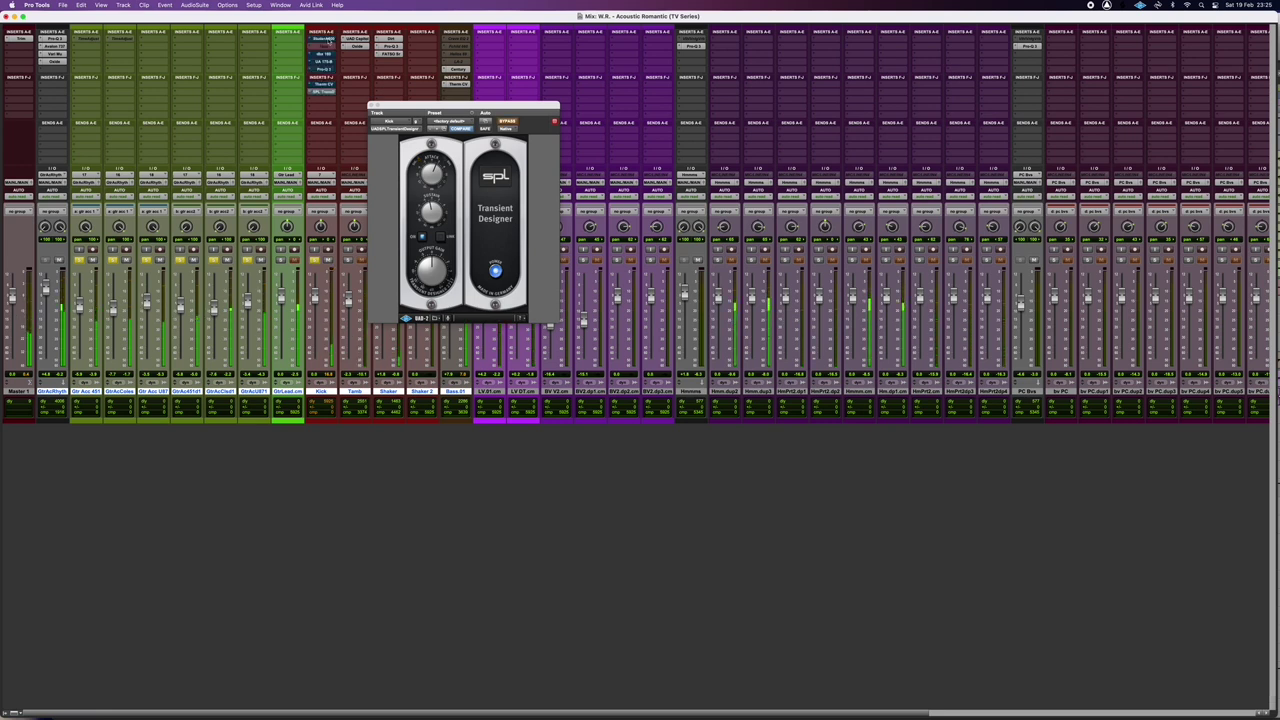
pyautogui.keyDown('shift'); pyautogui.keyDown('super'); pyautogui.click(329, 40); pyautogui.keyUp('super'); pyautogui.keyUp('shift')
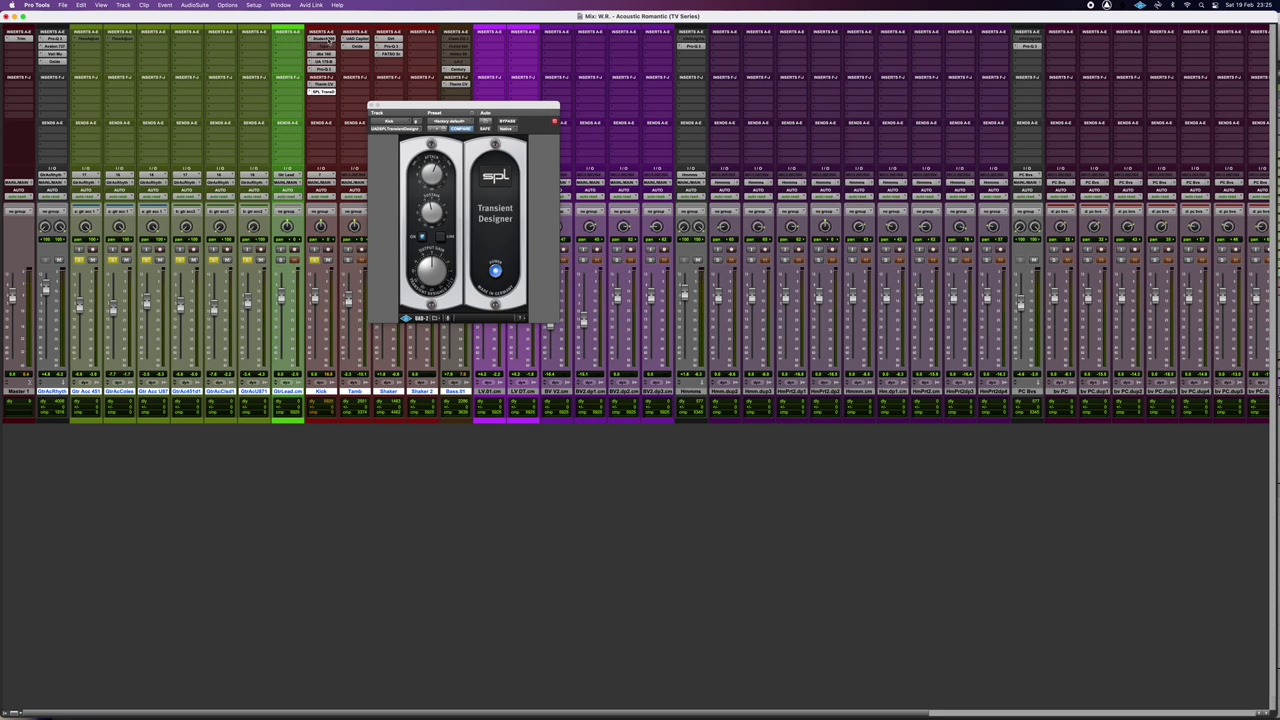
pyautogui.press('super+w')
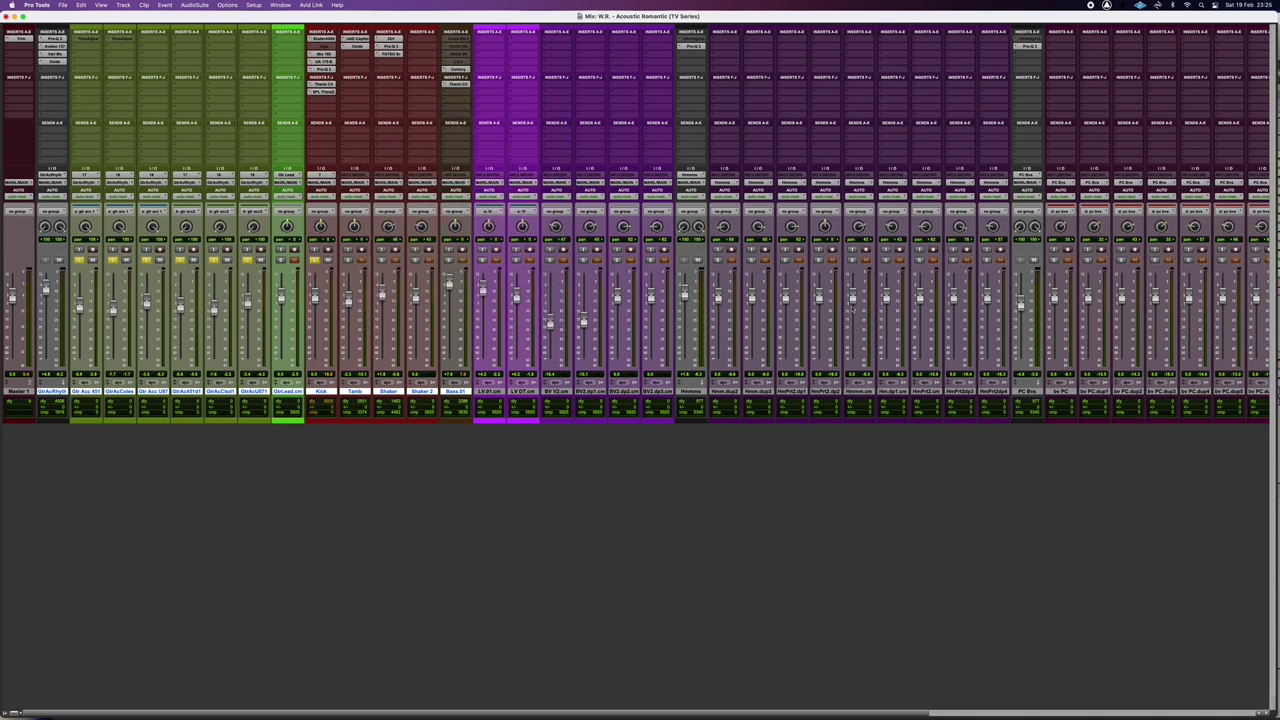
# Step: Solo the two lead vocal tracks and play them
pyautogui.hscroll(10, 771, 250)
pyautogui.hscroll(8, 771, 251)
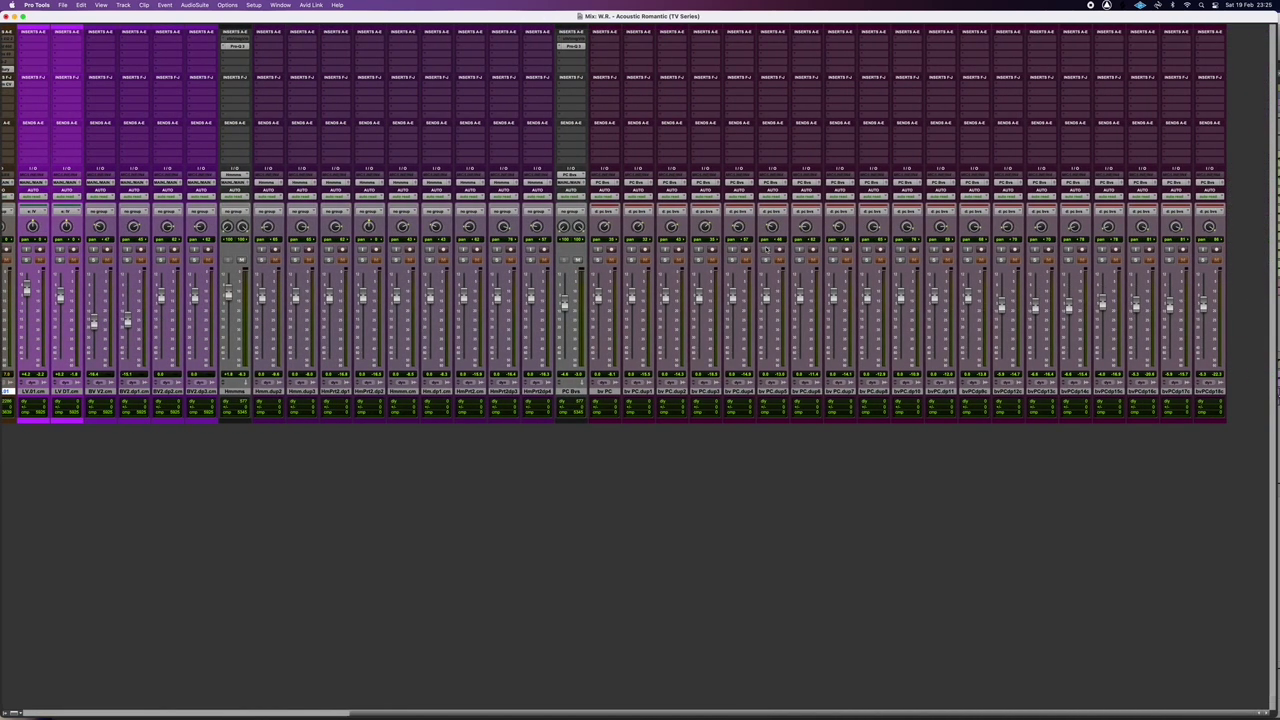
pyautogui.hscroll(-10, 493, 199)
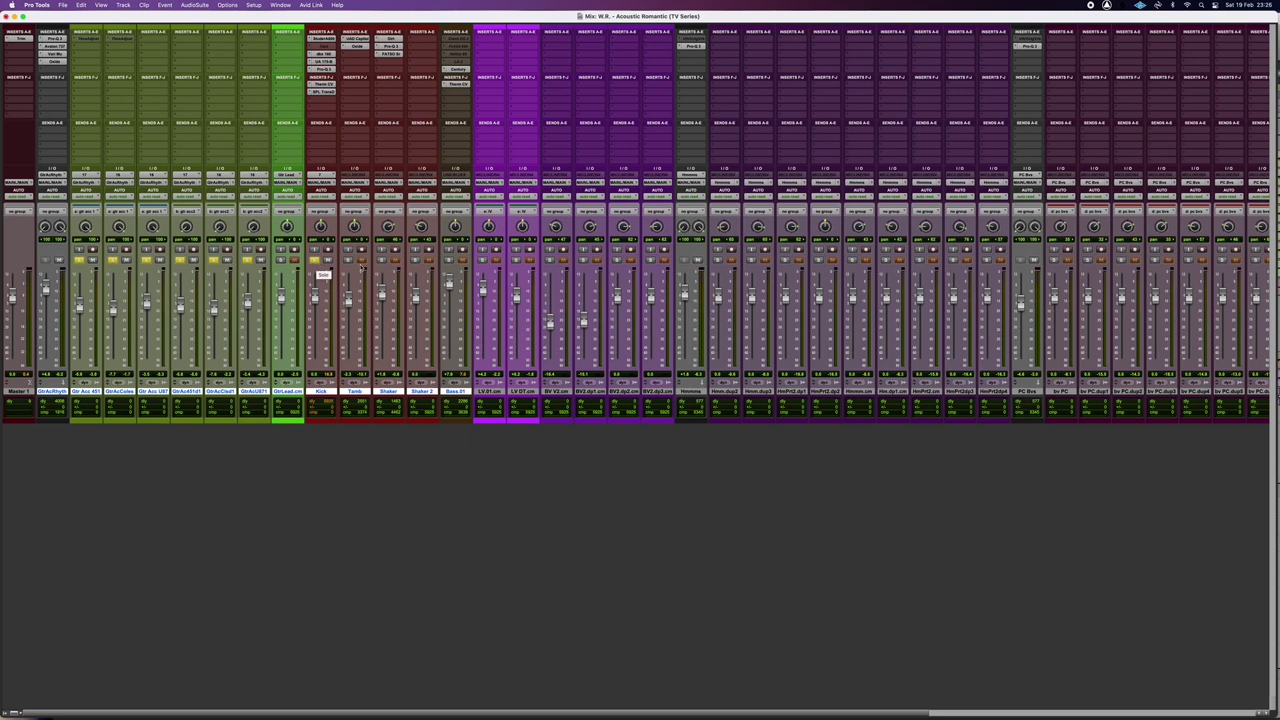
pyautogui.keyDown('super'); pyautogui.click(482, 260); pyautogui.keyUp('super')
pyautogui.press('space')
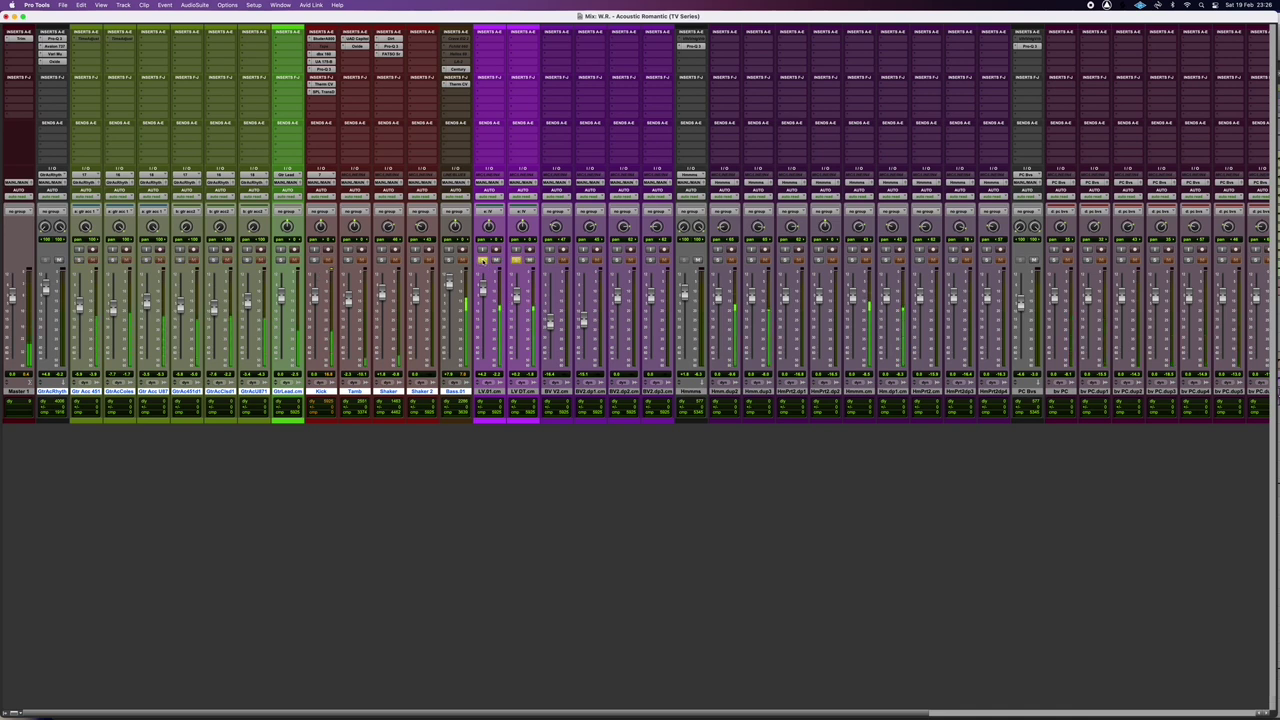
# Step: Solo the Kick and rhythm guitar tracks again and play them with all Kick inserts bypassed
pyautogui.click(314, 261)
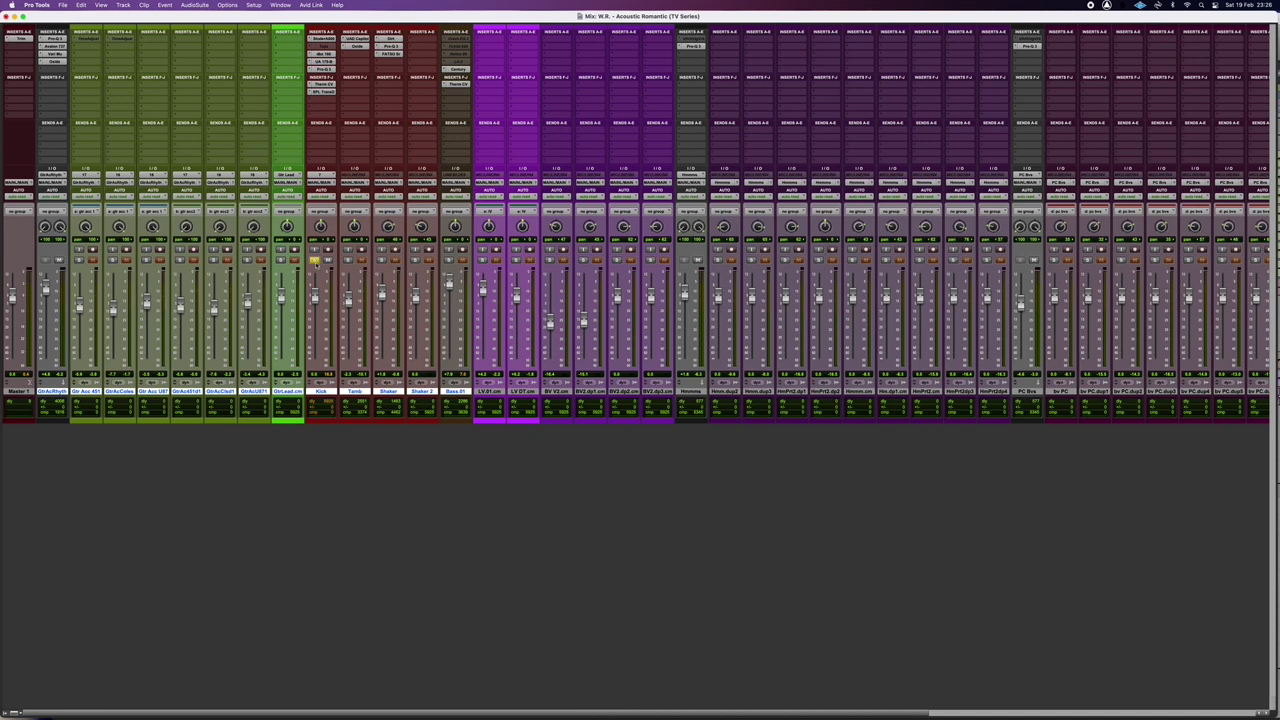
pyautogui.moveTo(113, 259); pyautogui.dragTo(180, 261)
pyautogui.keyDown('shift'); pyautogui.keyDown('super'); pyautogui.click(325, 40); pyautogui.keyUp('super'); pyautogui.keyUp('shift')
pyautogui.press('space')
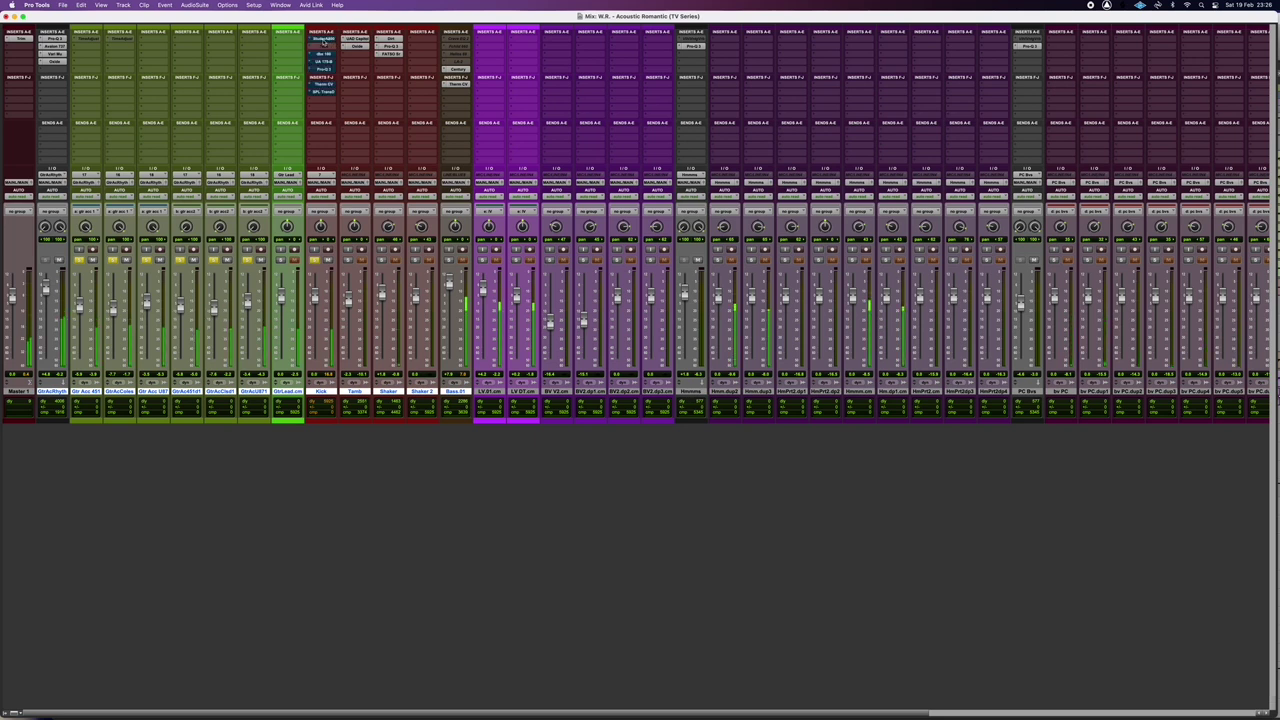
# Step: Toggle all Kick inserts together between active and bypassed during playback with the rhythm guitars, leaving them active
pyautogui.keyDown('shift'); pyautogui.keyDown('super'); pyautogui.click(323, 41); pyautogui.keyUp('super'); pyautogui.keyUp('shift')
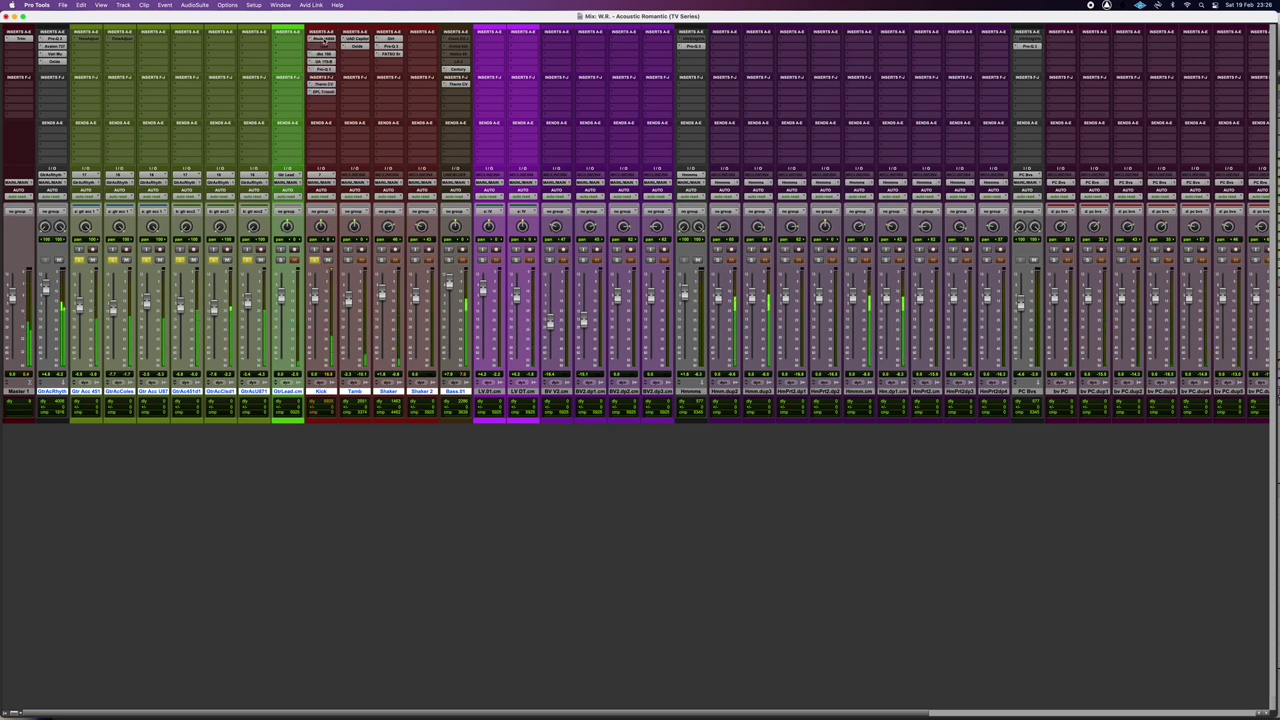
pyautogui.keyDown('shift'); pyautogui.keyDown('super'); pyautogui.click(323, 41); pyautogui.keyUp('super'); pyautogui.keyUp('shift')
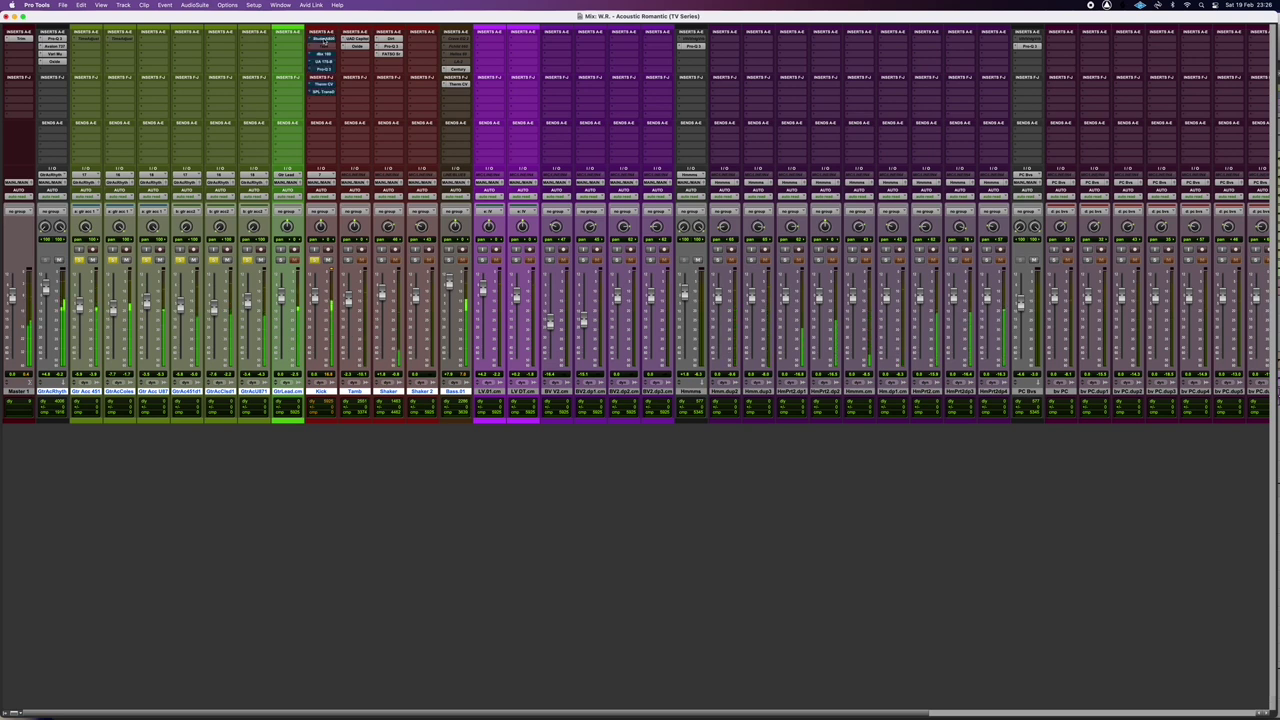
pyautogui.keyDown('shift'); pyautogui.keyDown('super'); pyautogui.click(323, 41); pyautogui.keyUp('super'); pyautogui.keyUp('shift')
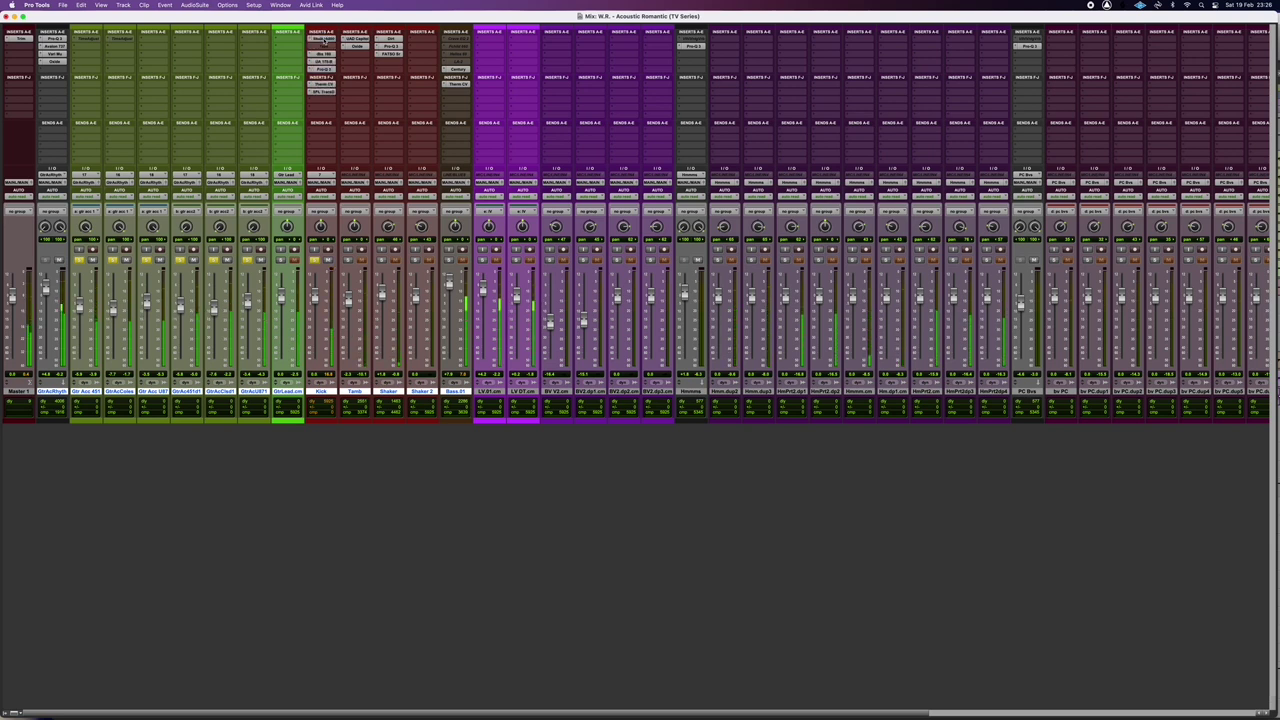
pyautogui.keyDown('shift'); pyautogui.keyDown('super'); pyautogui.click(323, 41); pyautogui.keyUp('super'); pyautogui.keyUp('shift')
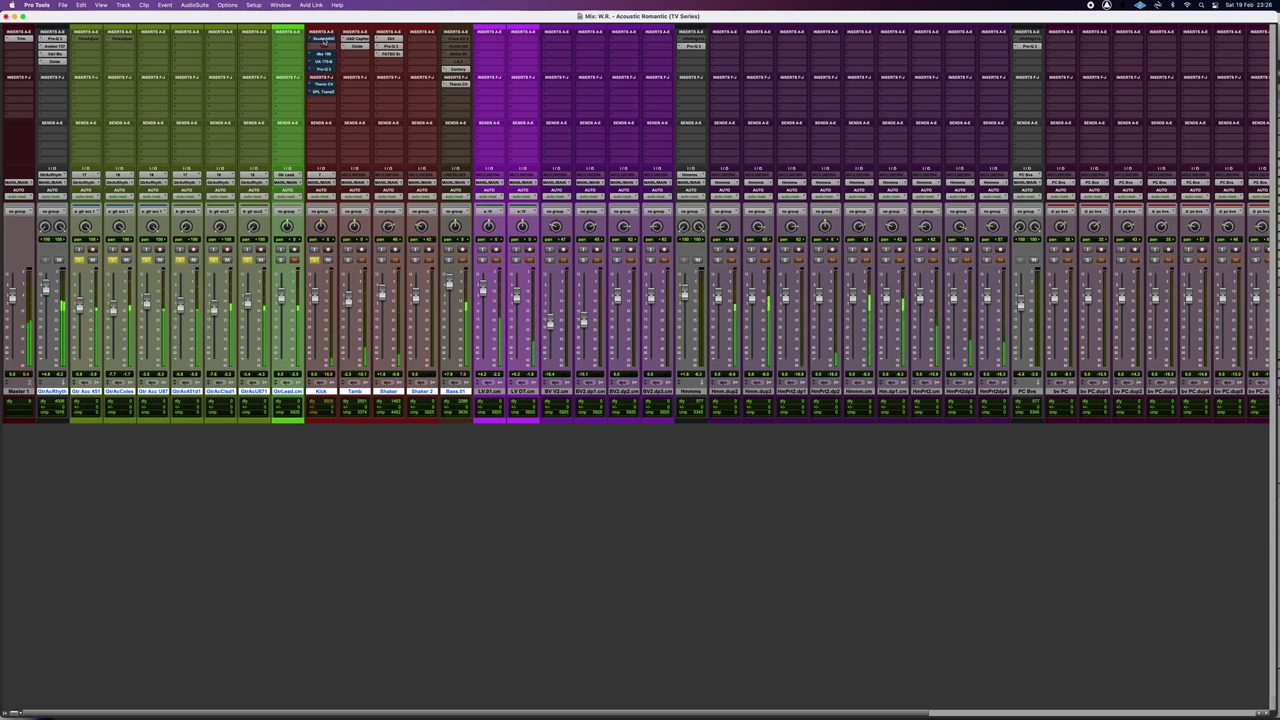
pyautogui.keyDown('shift'); pyautogui.keyDown('super'); pyautogui.click(323, 41); pyautogui.keyUp('super'); pyautogui.keyUp('shift')
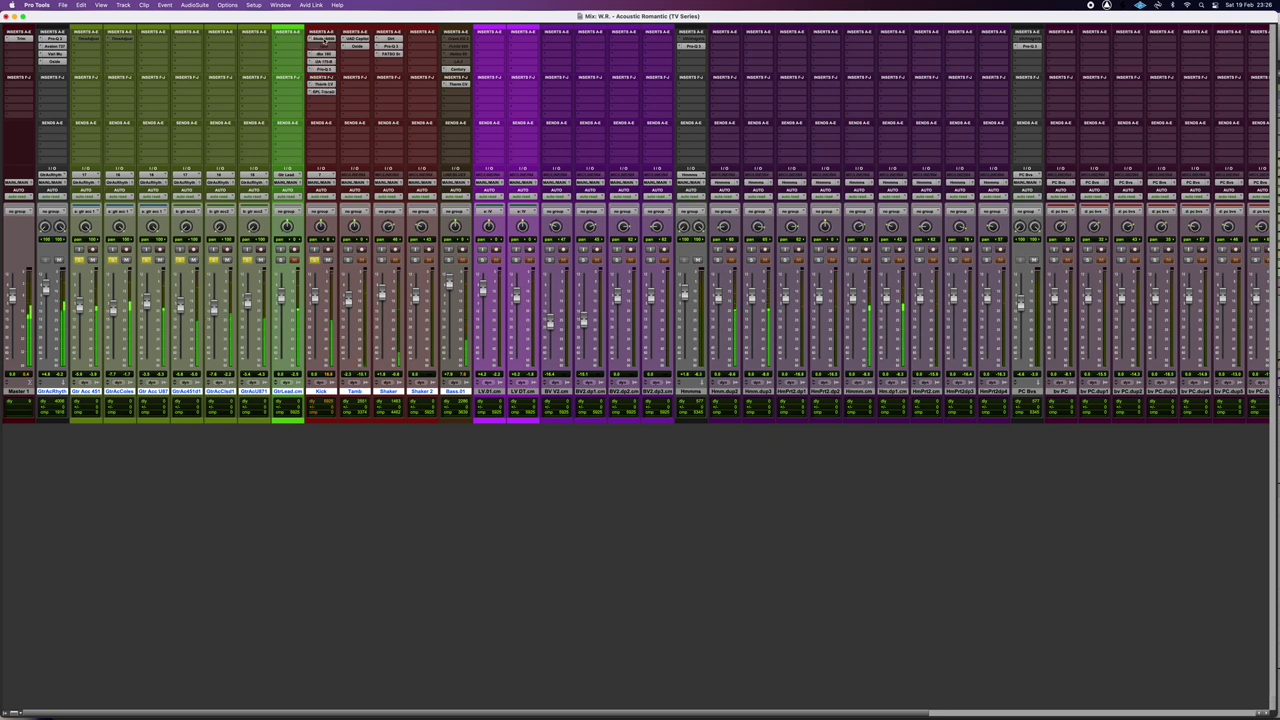
pyautogui.keyDown('shift'); pyautogui.keyDown('super'); pyautogui.click(323, 41); pyautogui.keyUp('super'); pyautogui.keyUp('shift')
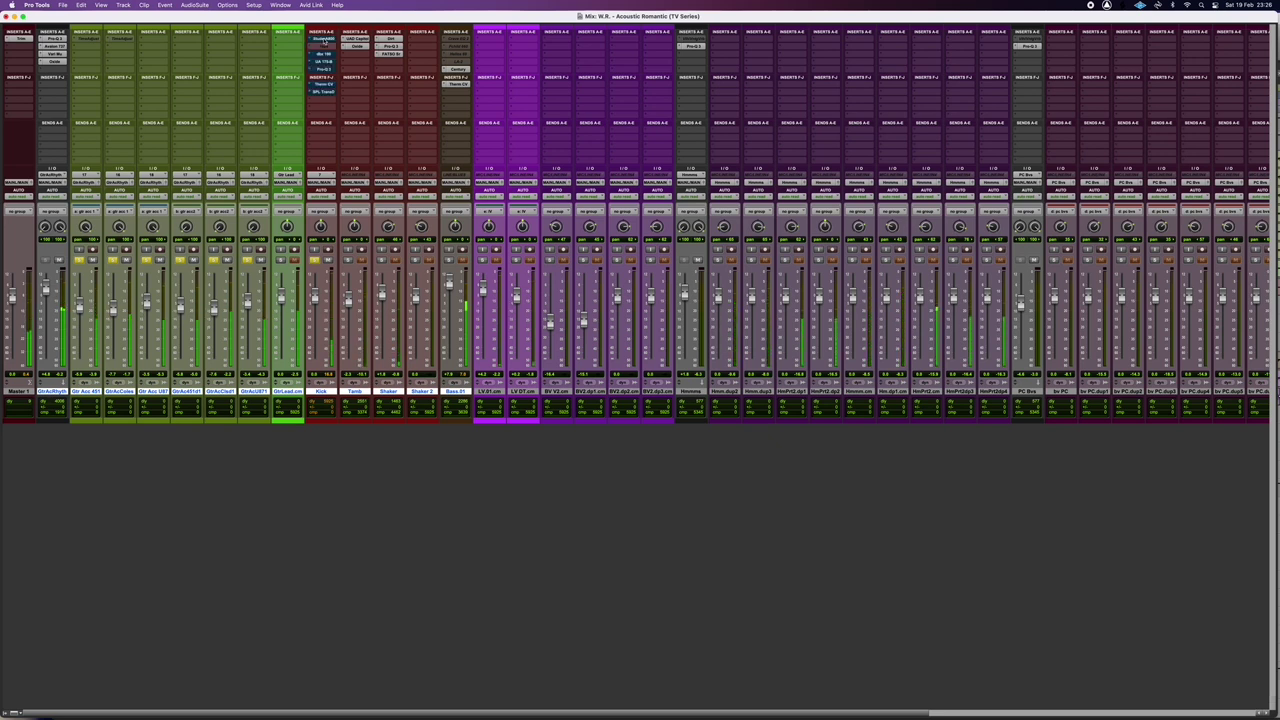
pyautogui.keyDown('shift'); pyautogui.keyDown('super'); pyautogui.click(323, 41); pyautogui.keyUp('super'); pyautogui.keyUp('shift')
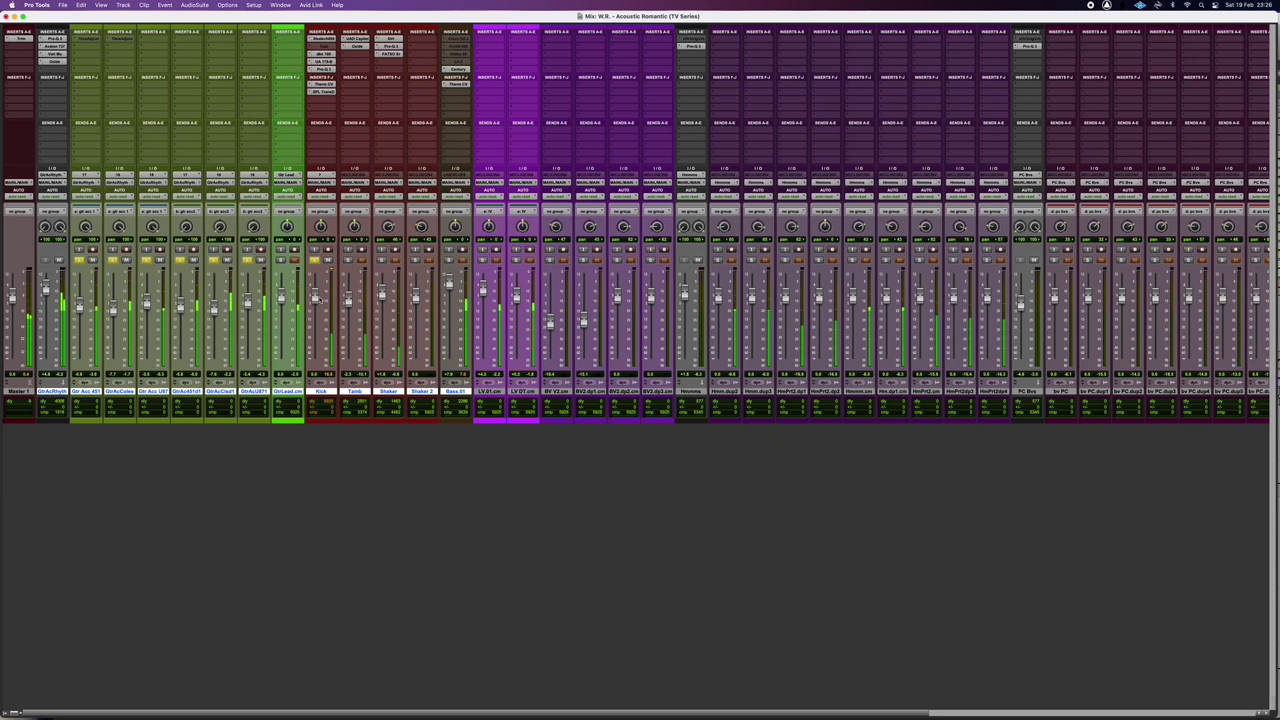
pyautogui.keyDown('shift'); pyautogui.keyDown('super'); pyautogui.click(323, 41); pyautogui.keyUp('super'); pyautogui.keyUp('shift')
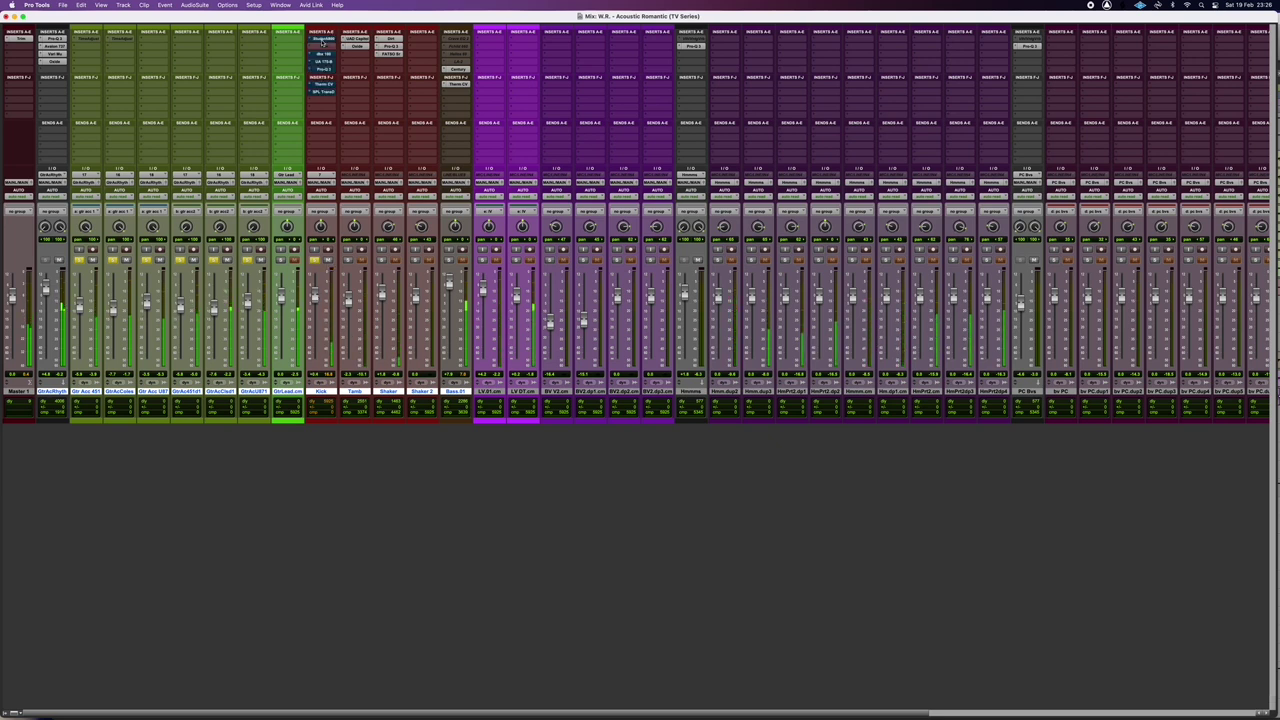
pyautogui.keyDown('shift'); pyautogui.keyDown('super'); pyautogui.click(323, 41); pyautogui.keyUp('super'); pyautogui.keyUp('shift')
# Step: Open the Kick track's SPL Transient Designer to examine its settings, and close its window
pyautogui.click(321, 91)
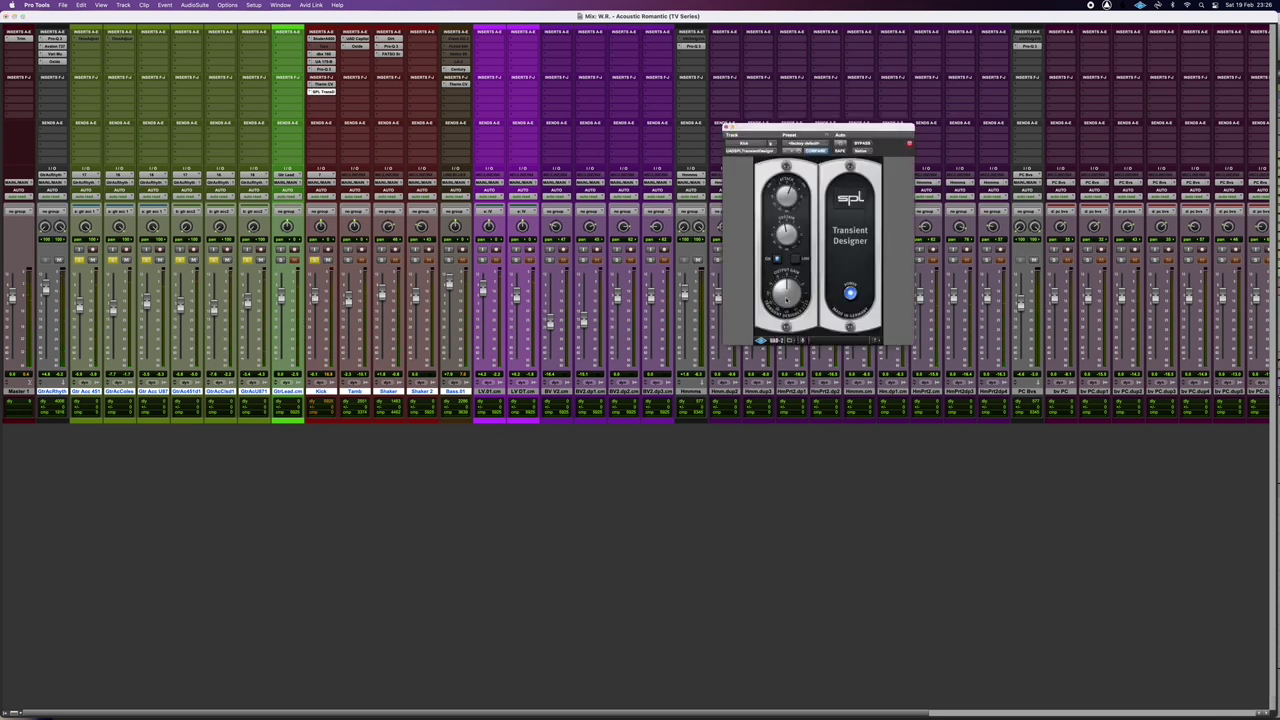
pyautogui.click(726, 129)
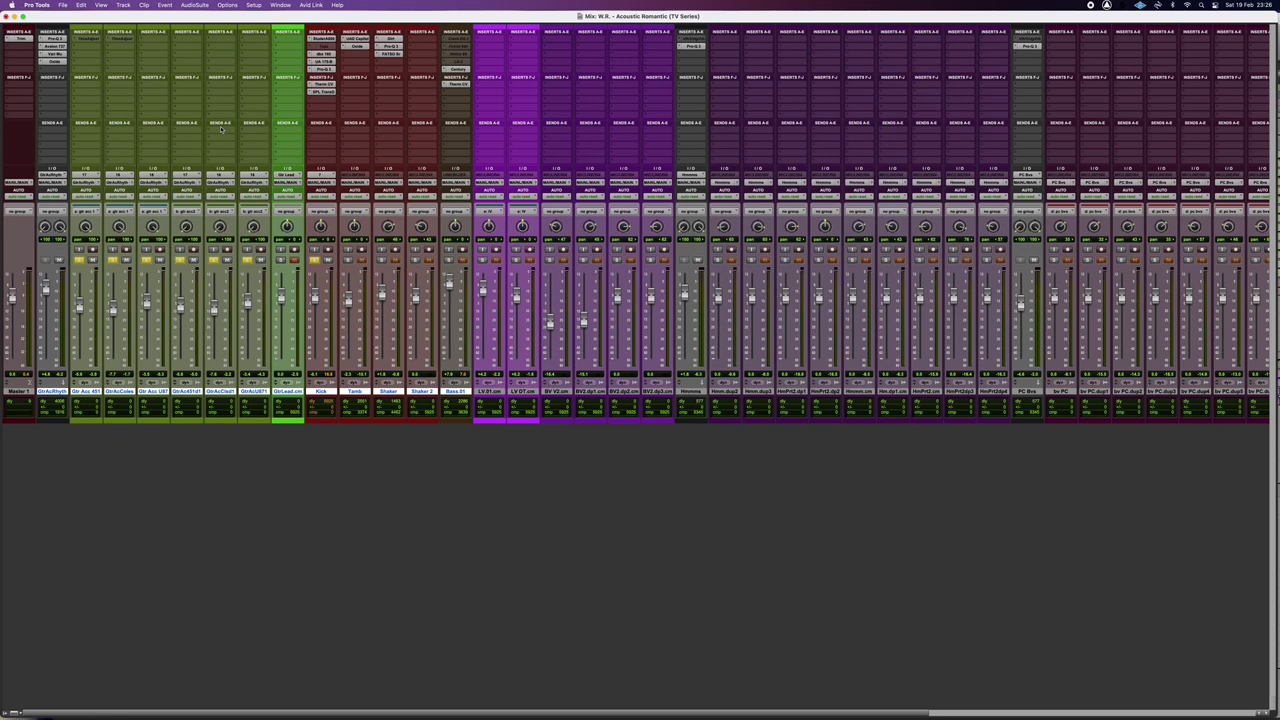
# Step: Compare all Kick inserts bypassed and active several times during playback with the rhythm guitars, leaving them active
pyautogui.keyDown('alt'); pyautogui.keyDown('super'); pyautogui.click(323, 43); pyautogui.keyUp('super'); pyautogui.keyUp('alt')
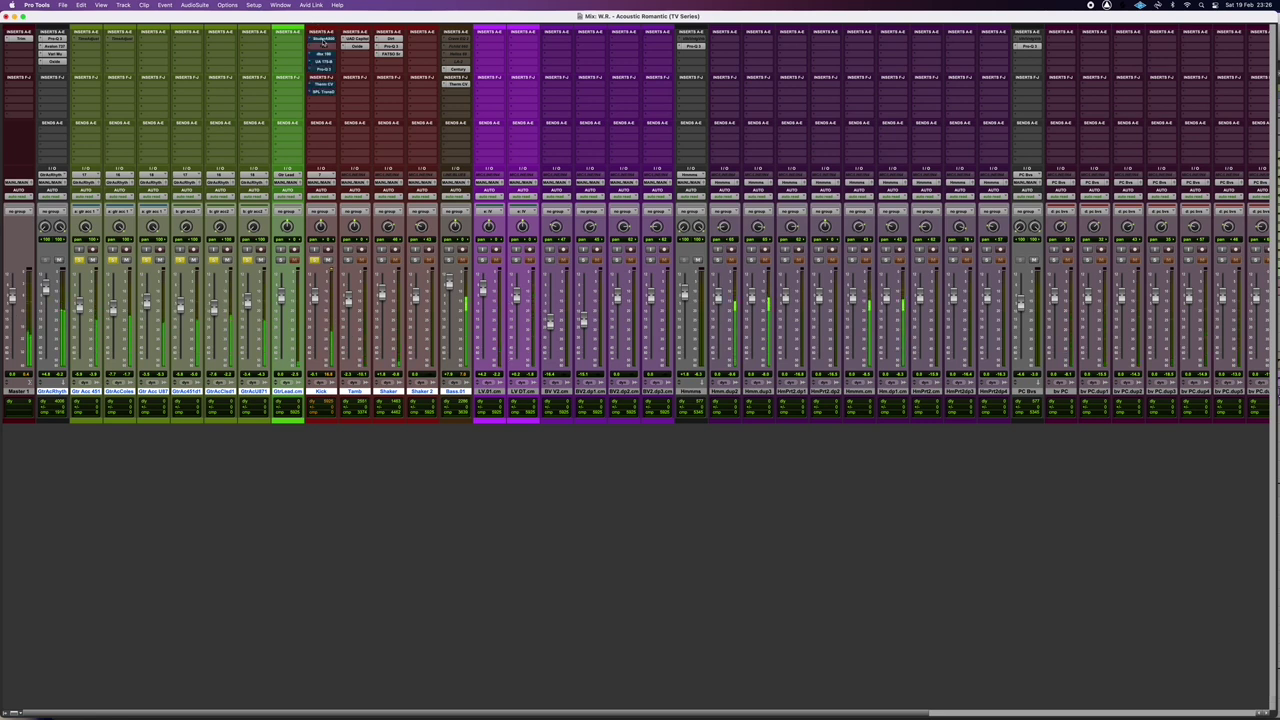
pyautogui.keyDown('alt'); pyautogui.keyDown('super'); pyautogui.click(323, 42); pyautogui.keyUp('super'); pyautogui.keyUp('alt')
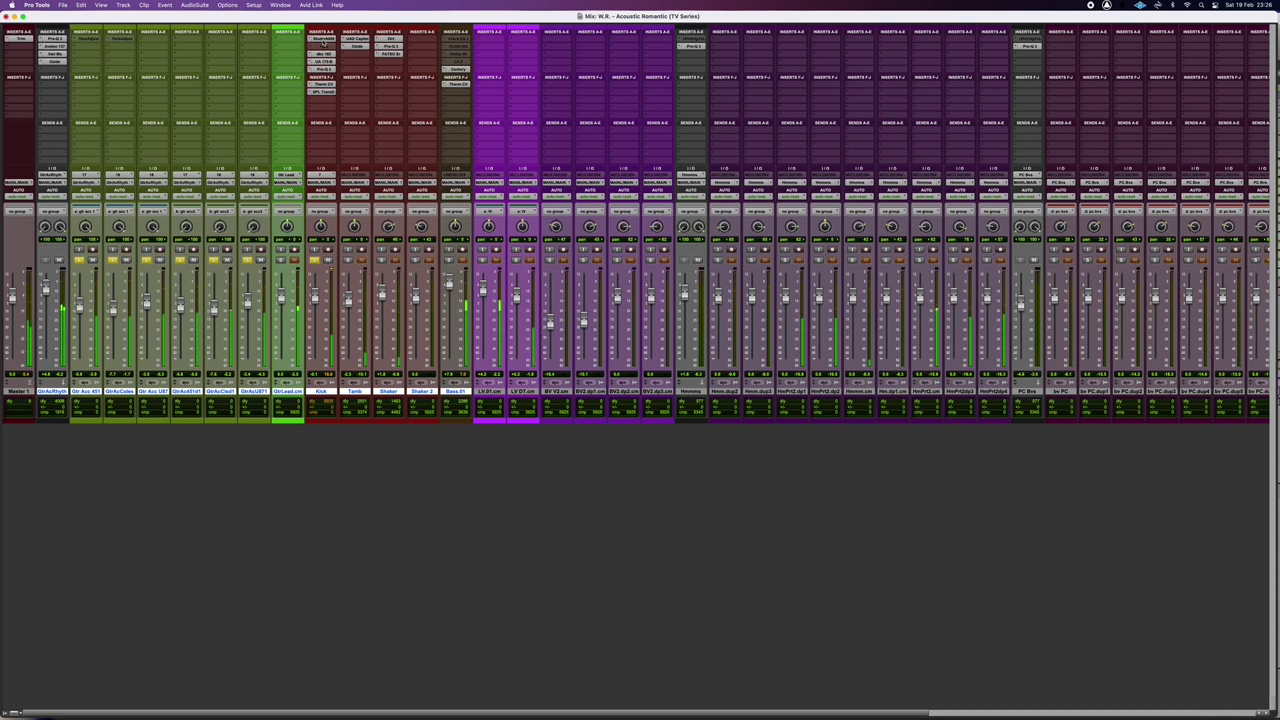
pyautogui.keyDown('alt'); pyautogui.keyDown('super'); pyautogui.click(323, 43); pyautogui.keyUp('super'); pyautogui.keyUp('alt')
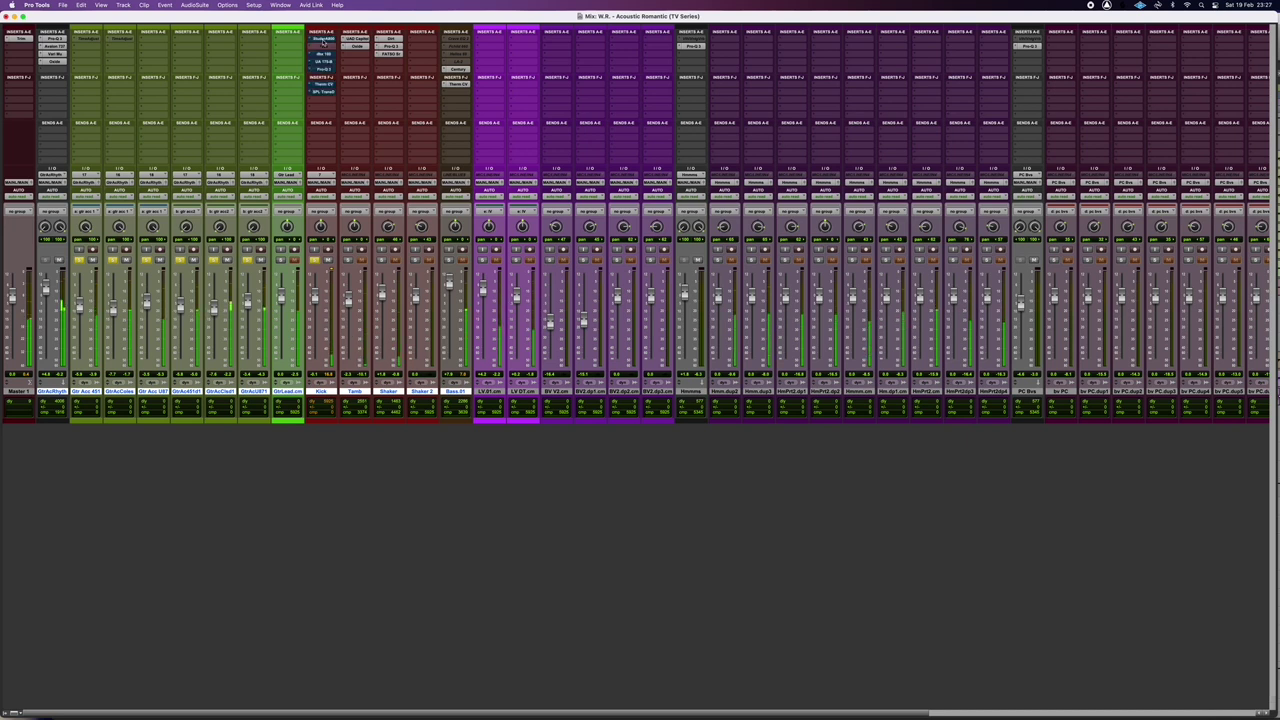
pyautogui.keyDown('alt'); pyautogui.keyDown('super'); pyautogui.click(323, 42); pyautogui.keyUp('super'); pyautogui.keyUp('alt')
pyautogui.keyDown('alt'); pyautogui.keyDown('super'); pyautogui.click(323, 42); pyautogui.keyUp('super'); pyautogui.keyUp('alt')
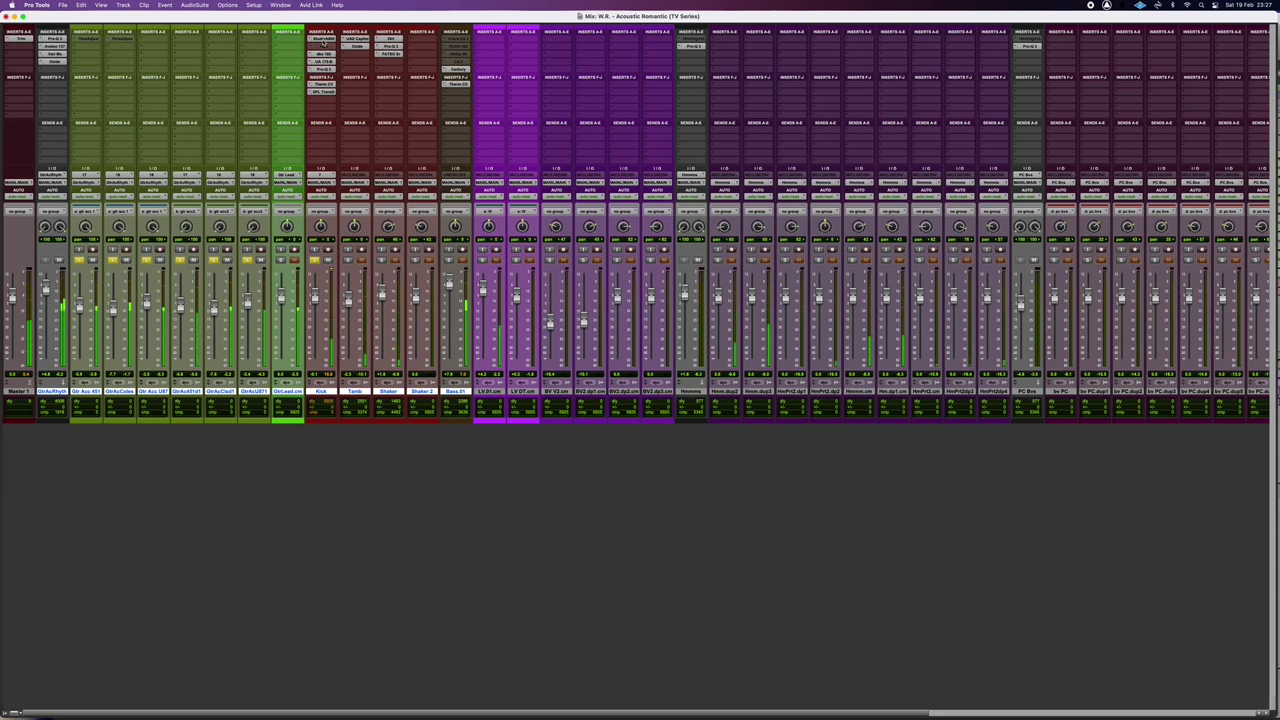
pyautogui.keyDown('alt'); pyautogui.keyDown('super'); pyautogui.click(323, 42); pyautogui.keyUp('super'); pyautogui.keyUp('alt')
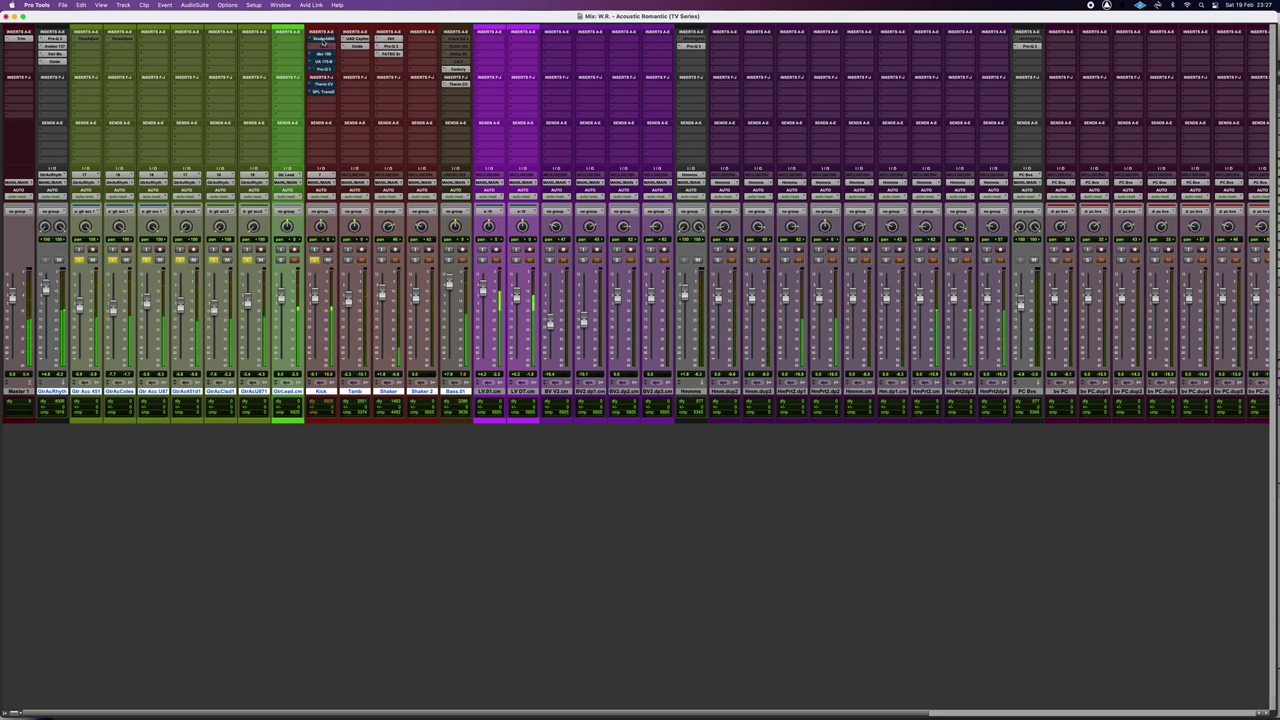
pyautogui.keyDown('alt'); pyautogui.keyDown('super'); pyautogui.click(323, 42); pyautogui.keyUp('super'); pyautogui.keyUp('alt')
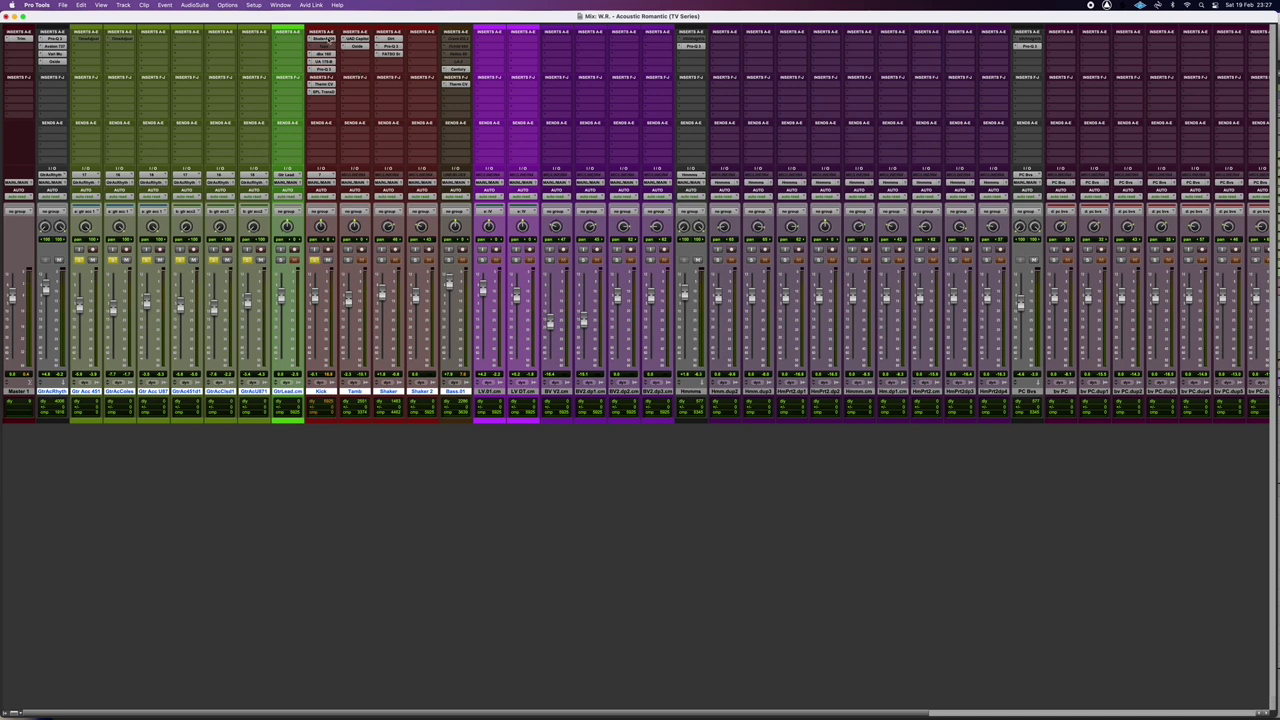
# Step: Replay the Kick and rhythm guitars, starting with all Kick inserts bypassed, and toggle the inserts before leaving them active
pyautogui.keyDown('super'); pyautogui.click(327, 38); pyautogui.keyUp('super')
pyautogui.press('space')
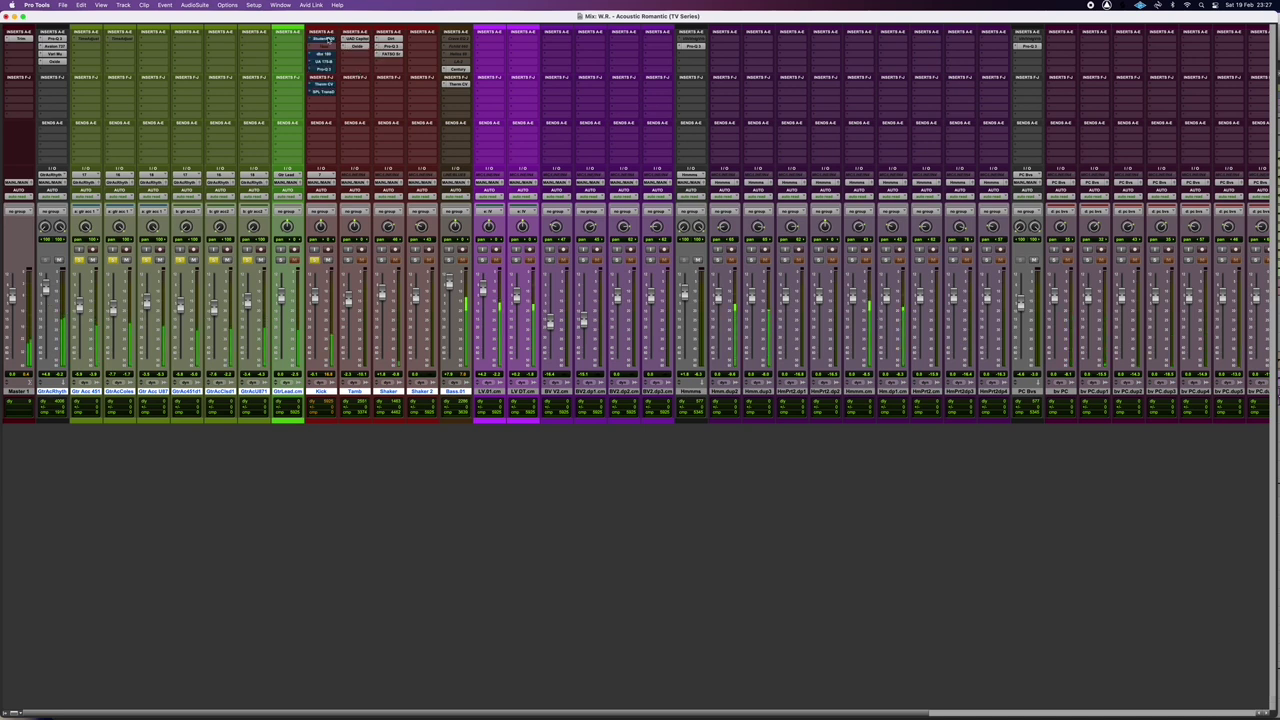
pyautogui.keyDown('super'); pyautogui.click(328, 38); pyautogui.keyUp('super')
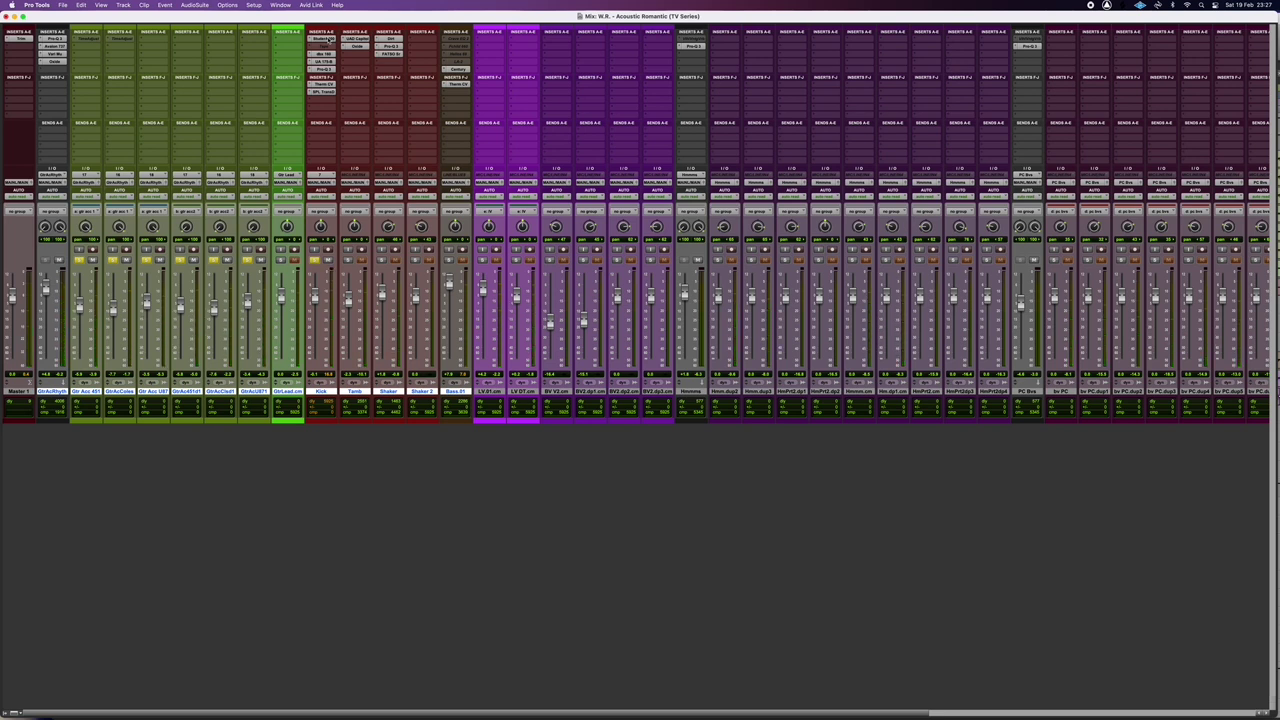
pyautogui.keyDown('super'); pyautogui.click(328, 38); pyautogui.keyUp('super')
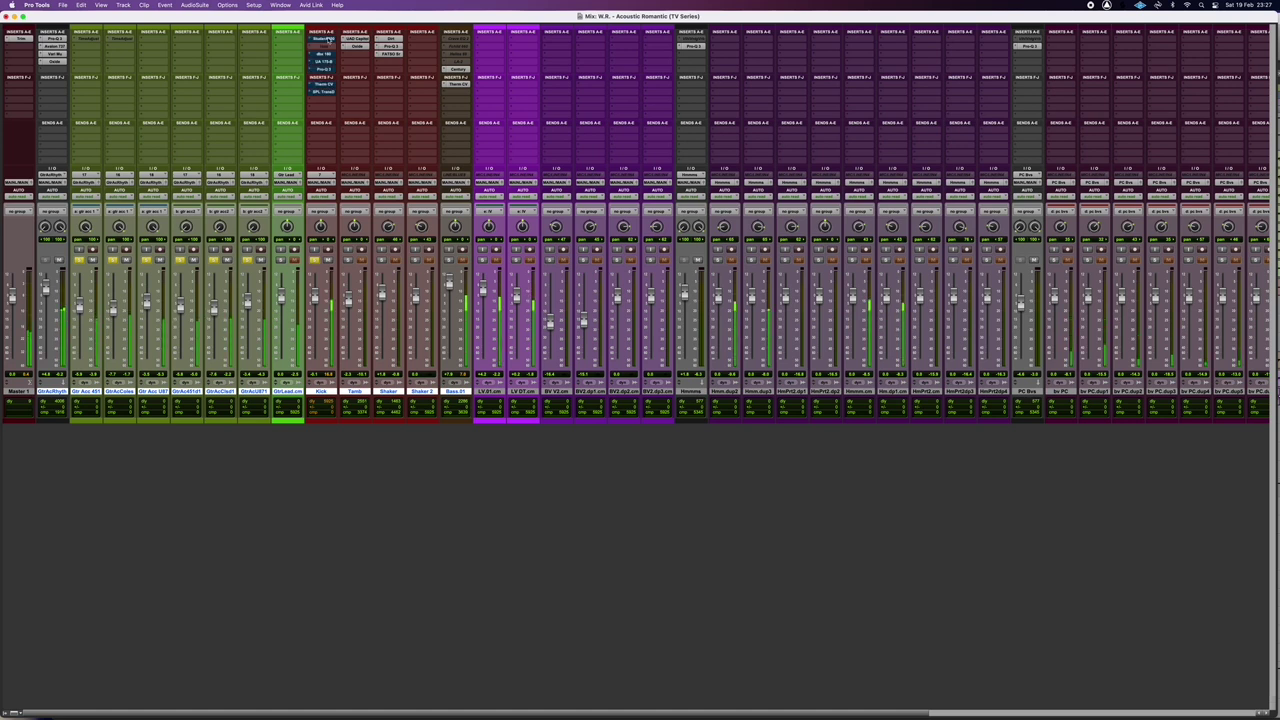
pyautogui.keyDown('super'); pyautogui.click(328, 38); pyautogui.keyUp('super')
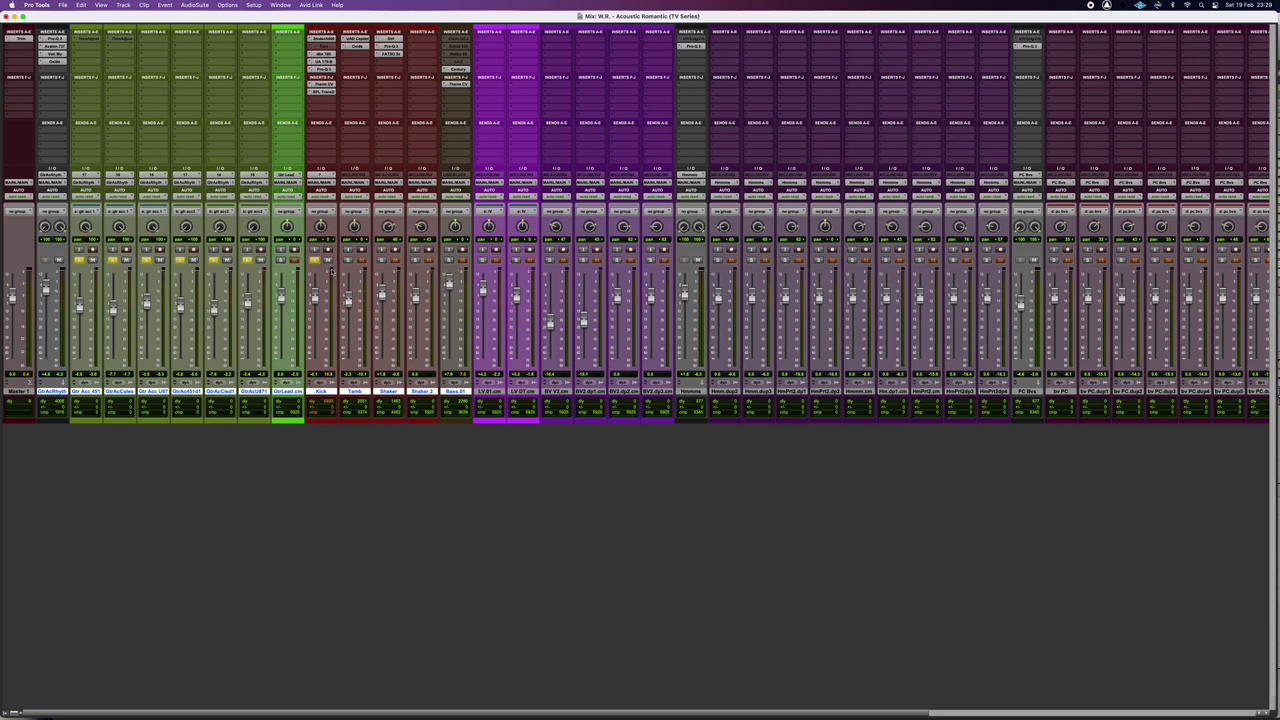
# Step: Examine the Kick track's Studer A800, dbx 160, UA 1176 and FabFilter Pro-Q 3 settings in turn, and close the plug-in window
pyautogui.click(321, 39)
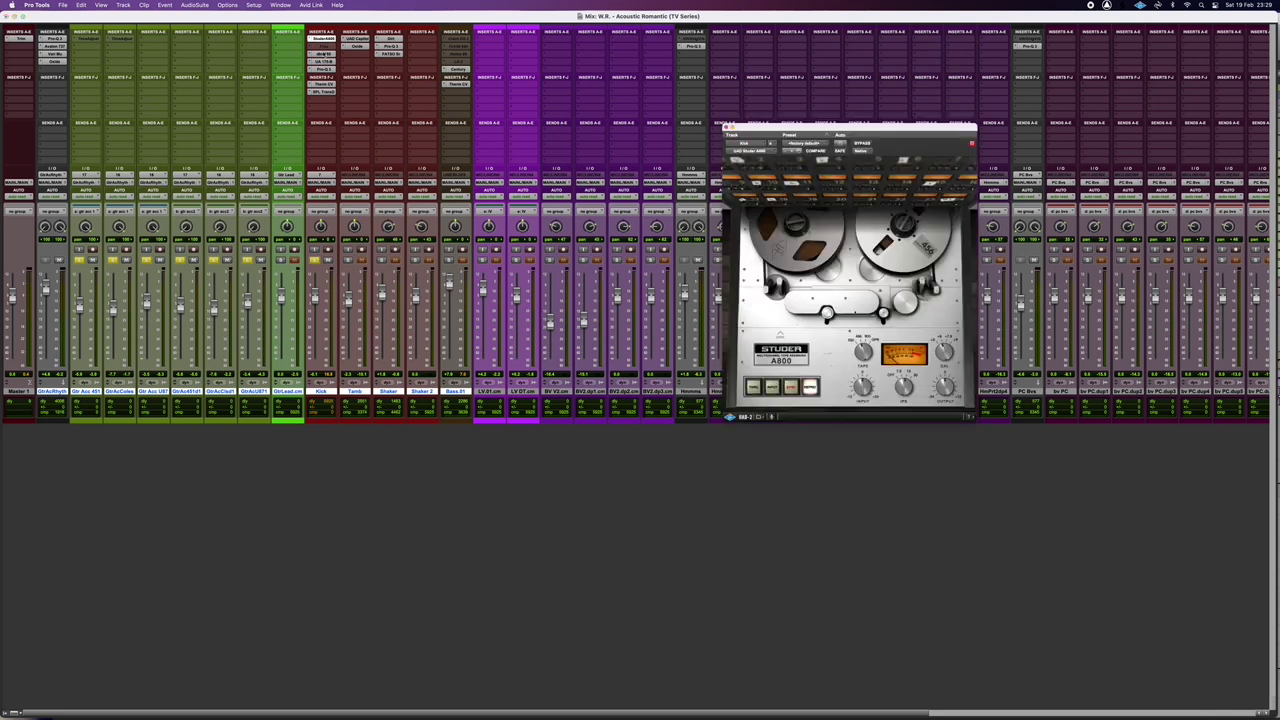
pyautogui.click(321, 54)
pyautogui.click(321, 61)
pyautogui.click(324, 69)
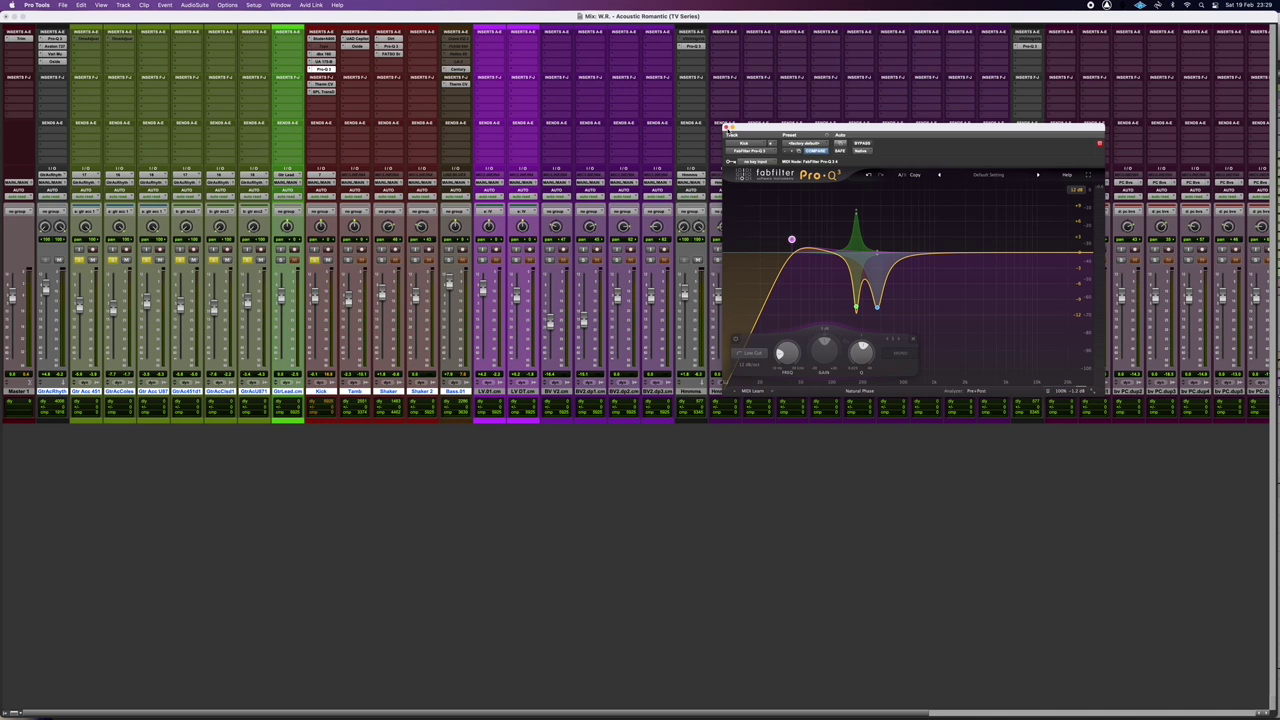
pyautogui.click(725, 128)
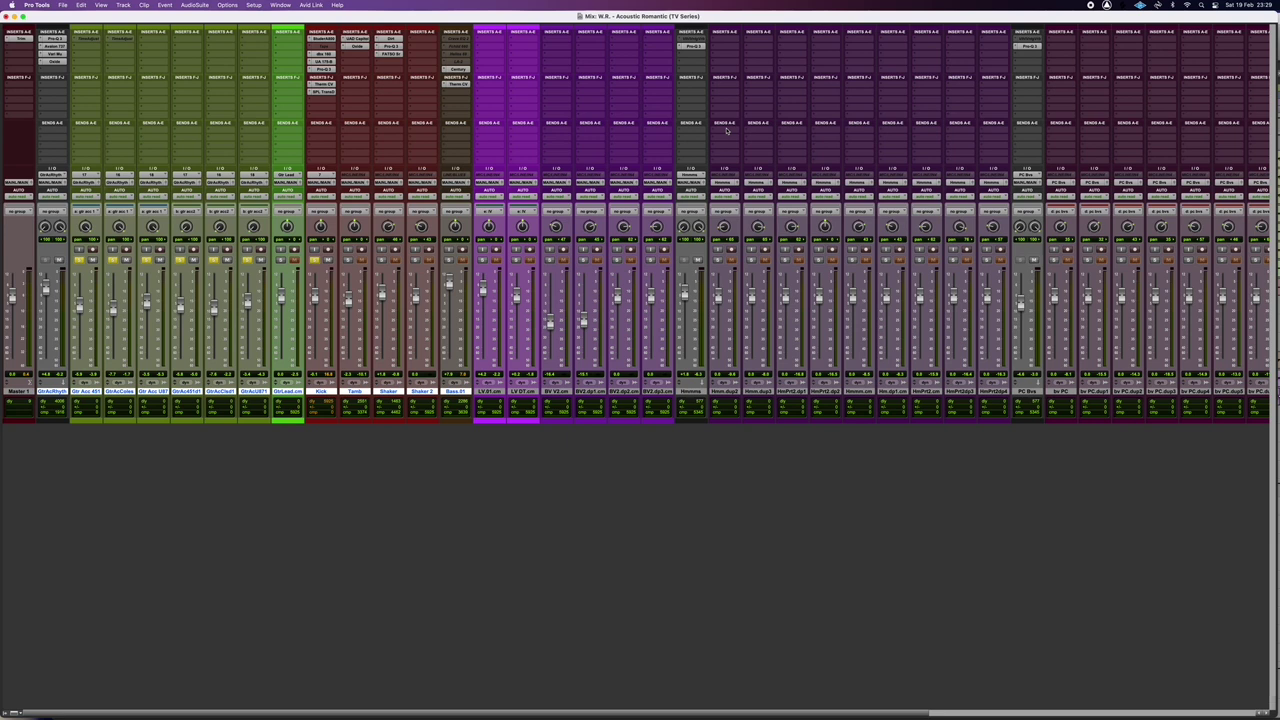
# Step: Solo the Tamb track and play it while toggling both its inserts between bypassed and active, leaving them active
pyautogui.click(348, 260)
pyautogui.click(358, 40)
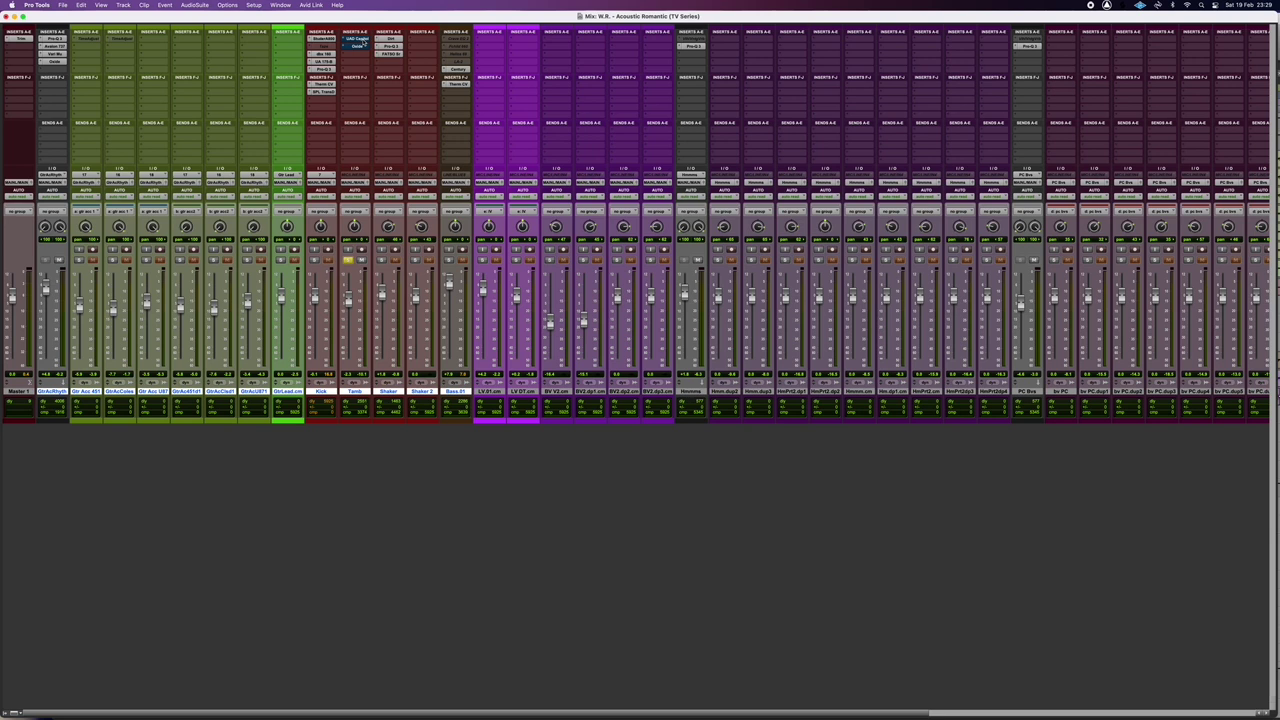
pyautogui.press('space')
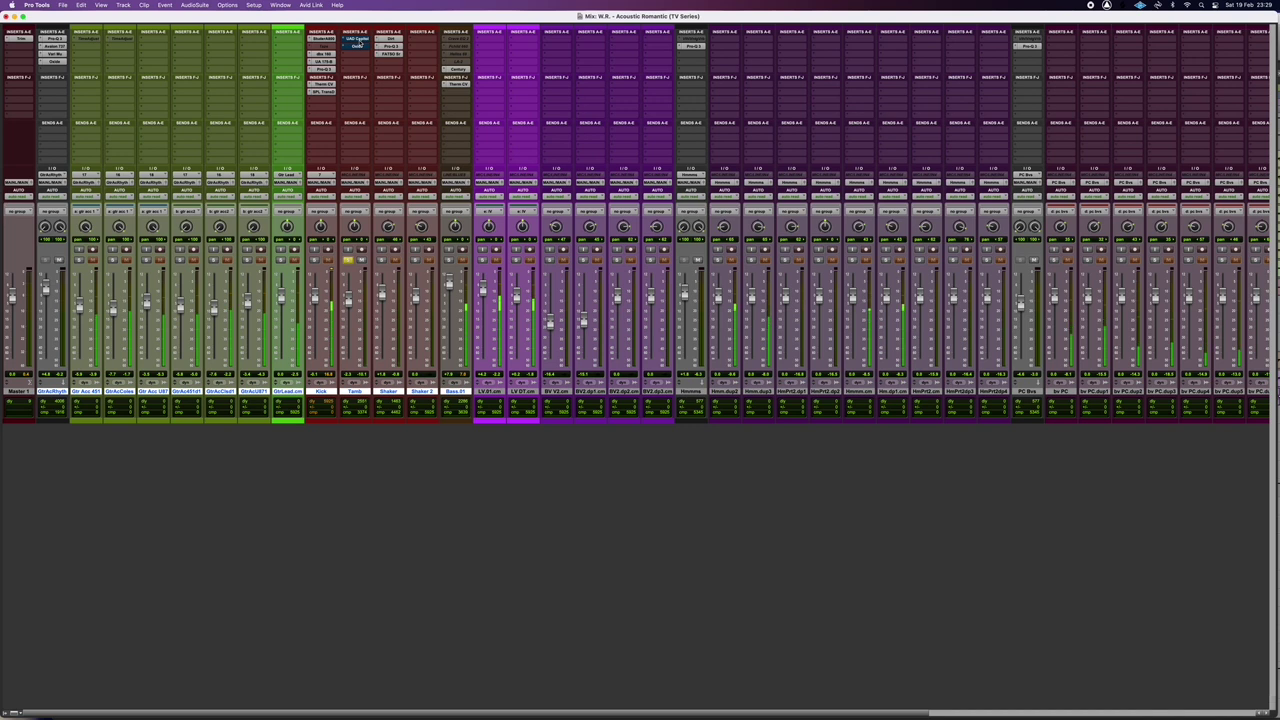
pyautogui.keyDown('super'); pyautogui.click(357, 42); pyautogui.keyUp('super')
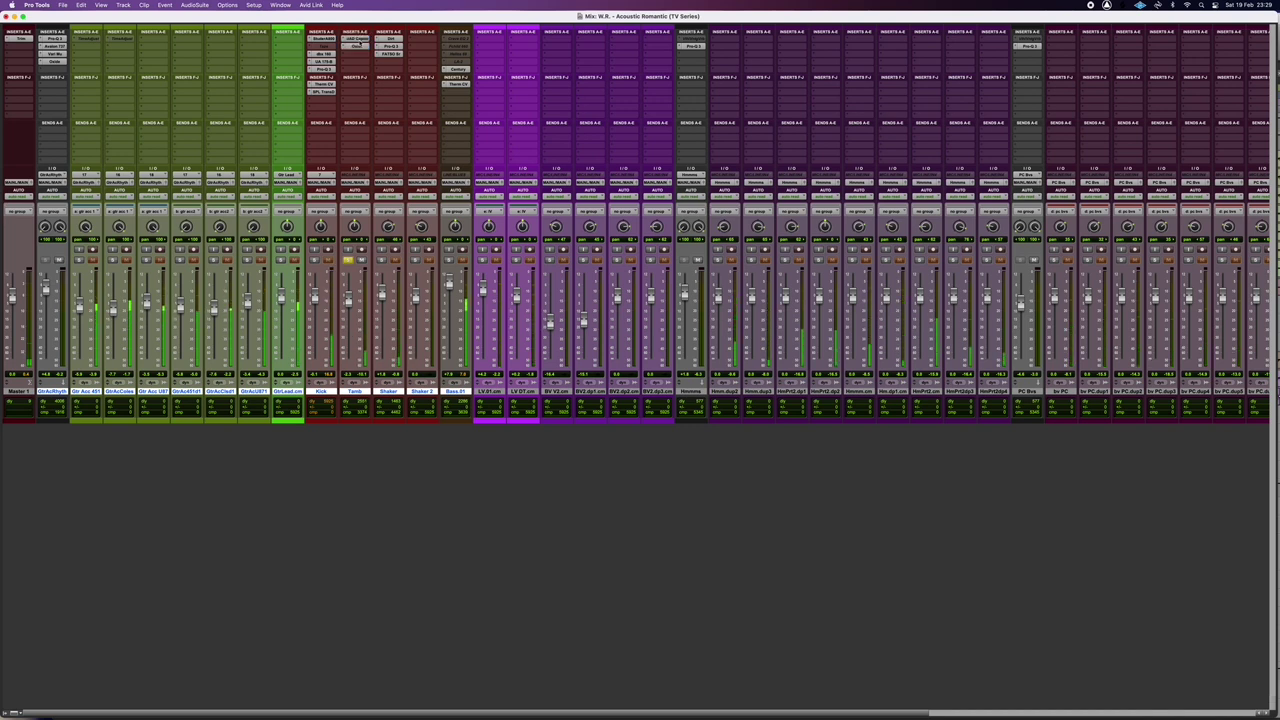
pyautogui.keyDown('super'); pyautogui.click(357, 42); pyautogui.keyUp('super')
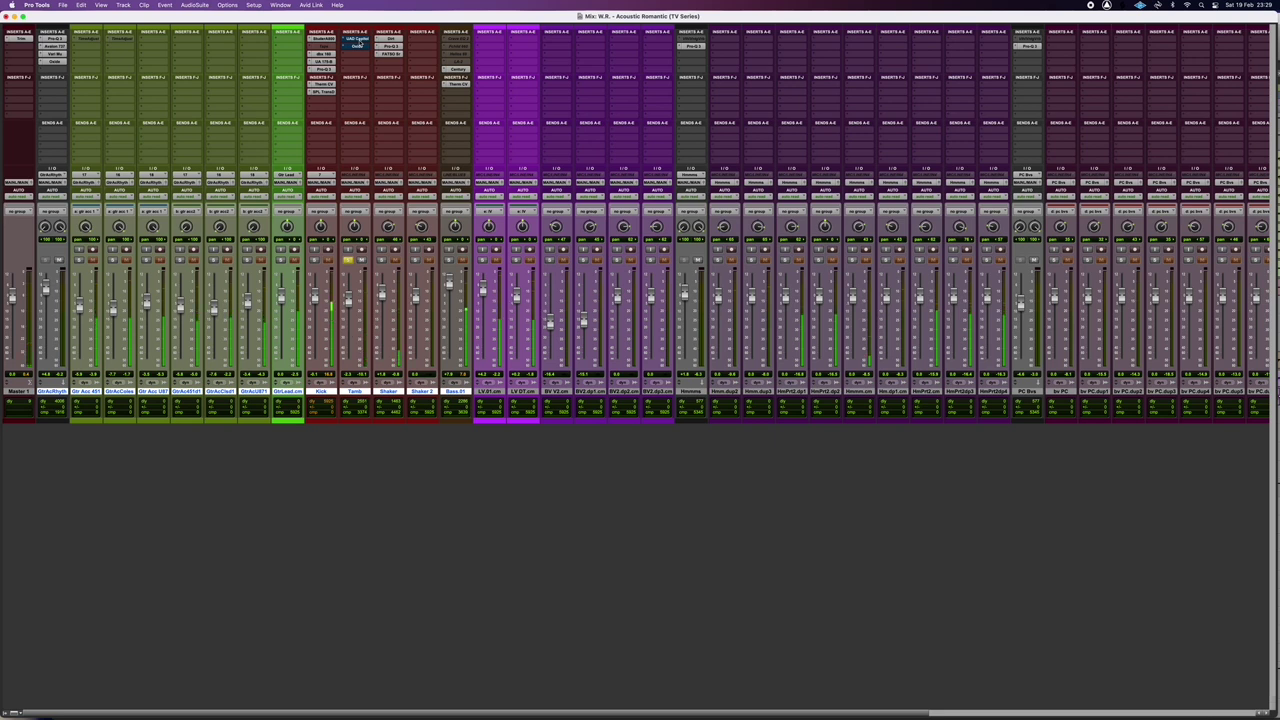
pyautogui.keyDown('super'); pyautogui.click(357, 42); pyautogui.keyUp('super')
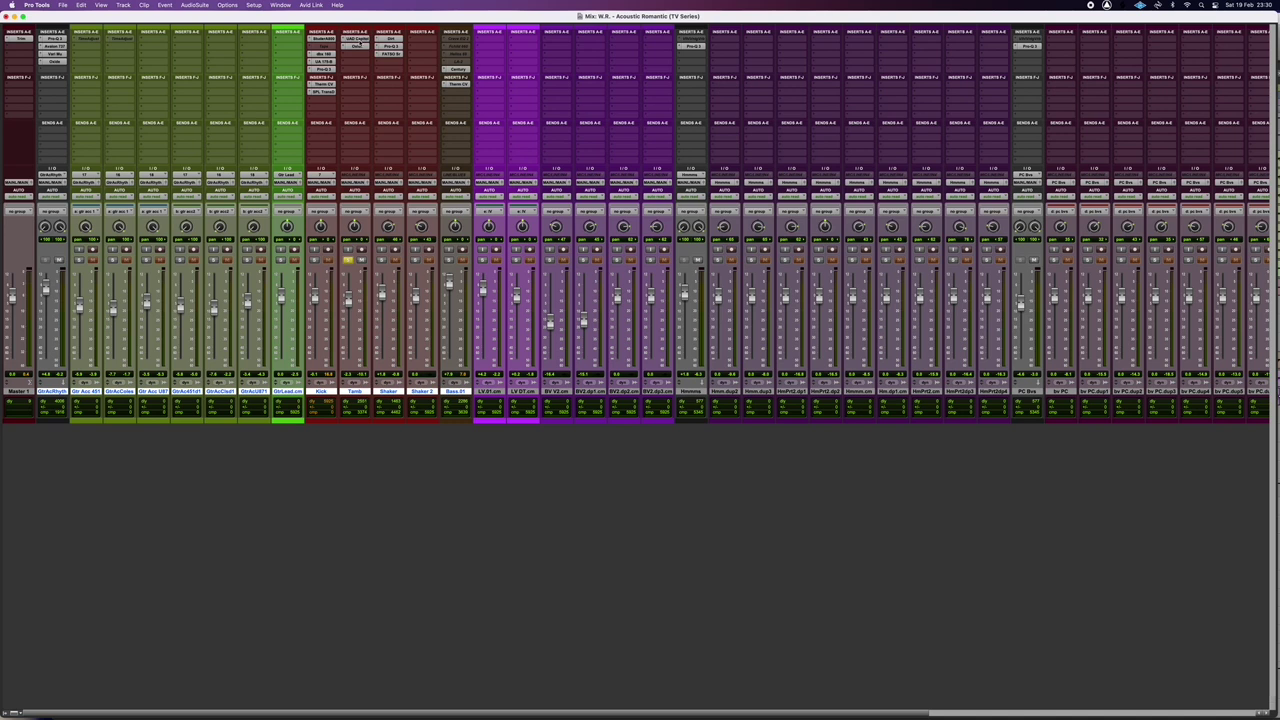
# Step: Open Tamb's UAD Capitol Chambers reverb, leave it active with the Oxide tape insert bypassed, and move its window beside the Tamb channel
pyautogui.click(356, 39)
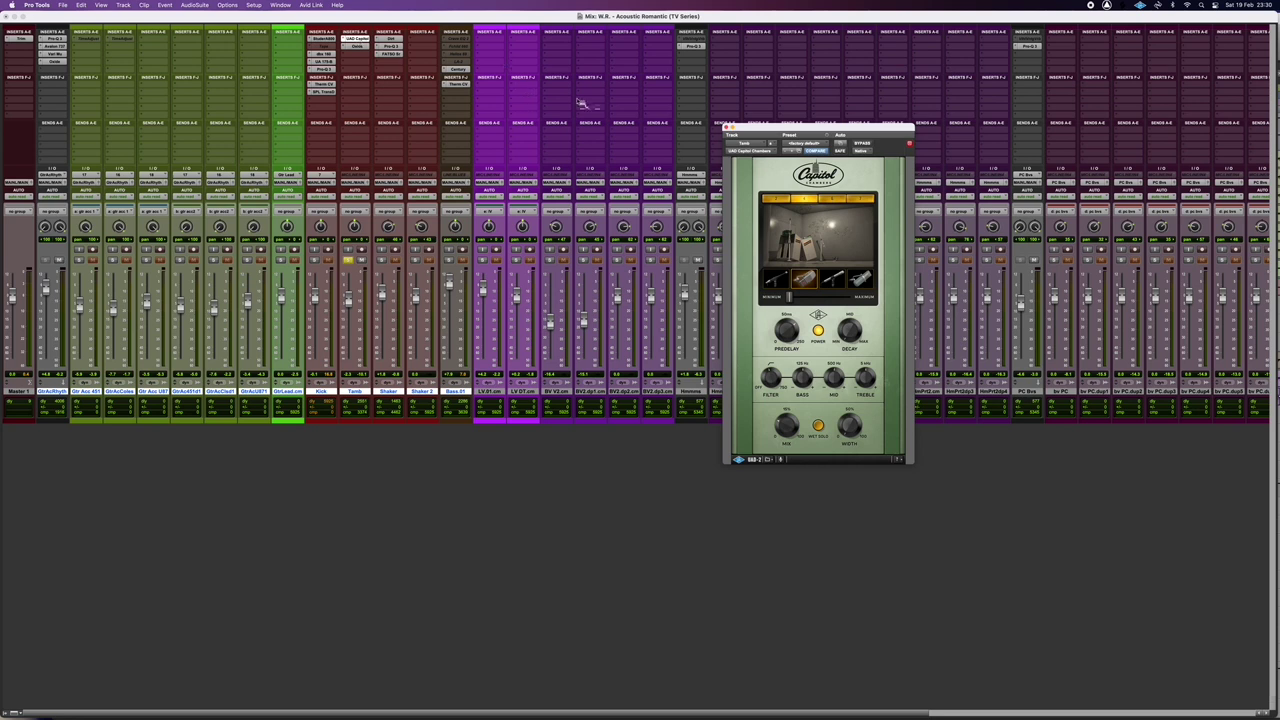
pyautogui.moveTo(807, 128); pyautogui.dragTo(622, 29)
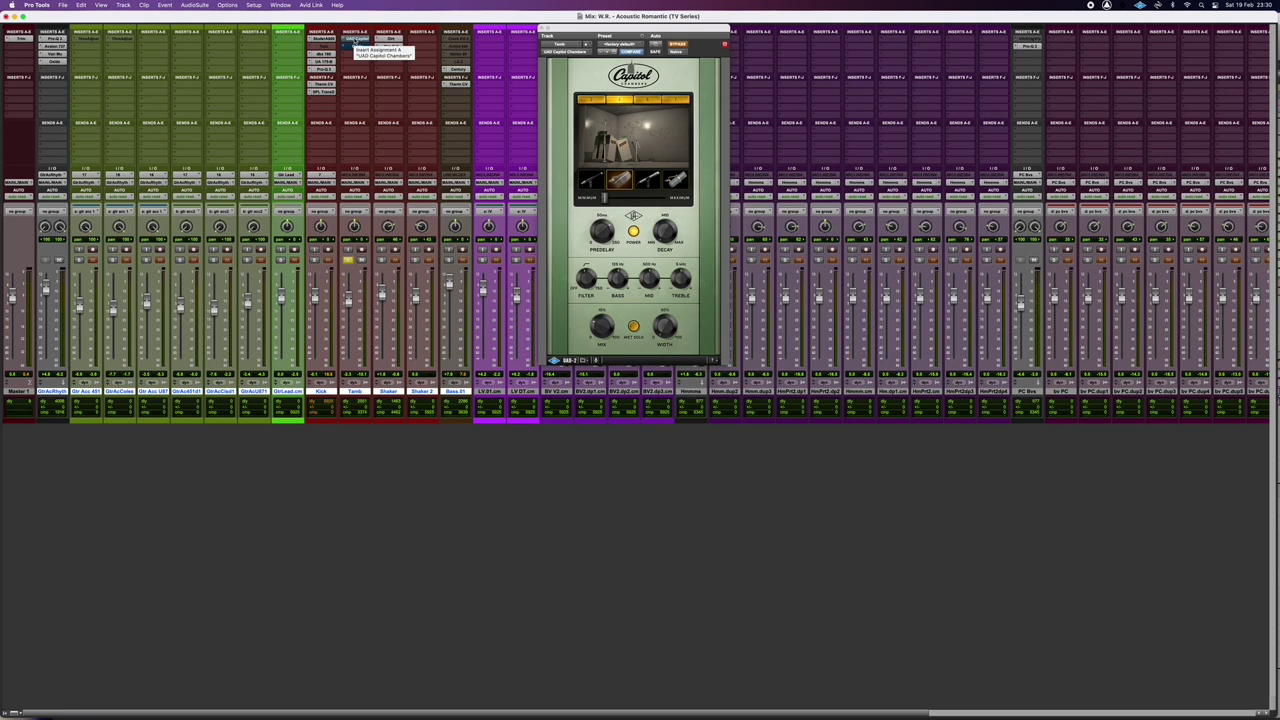
pyautogui.click(677, 45)
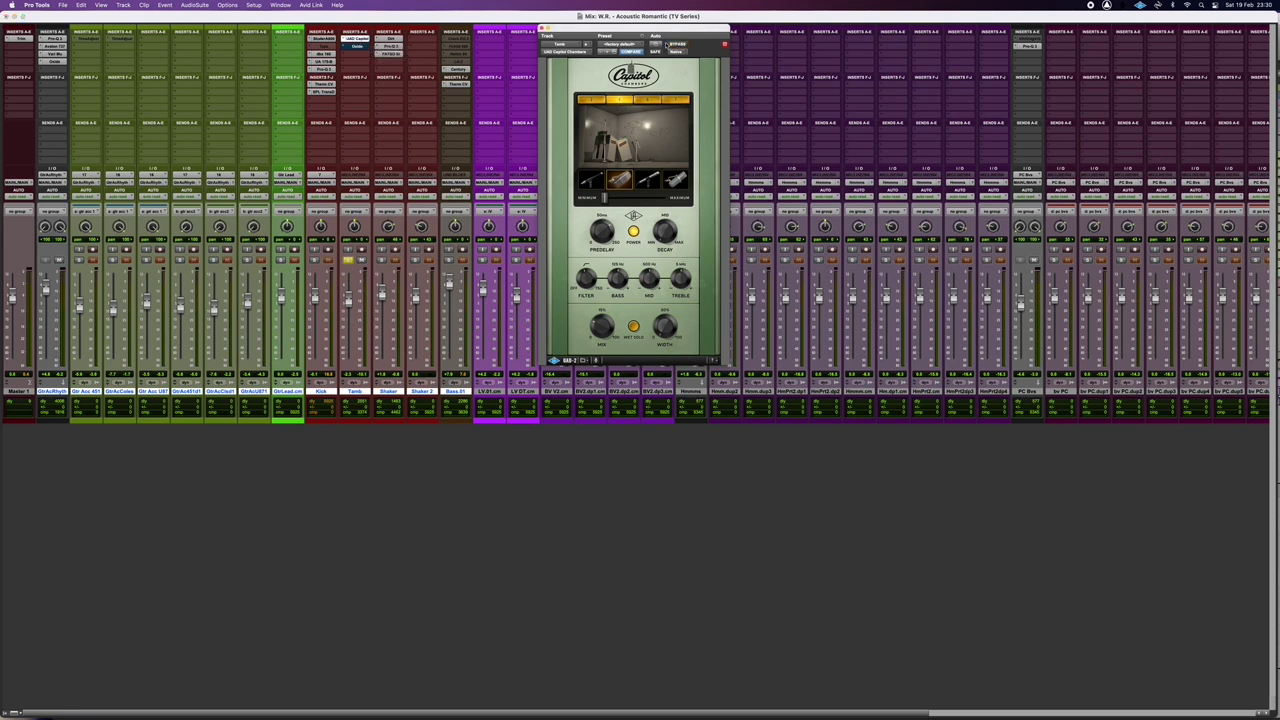
pyautogui.moveTo(641, 28); pyautogui.dragTo(506, 34)
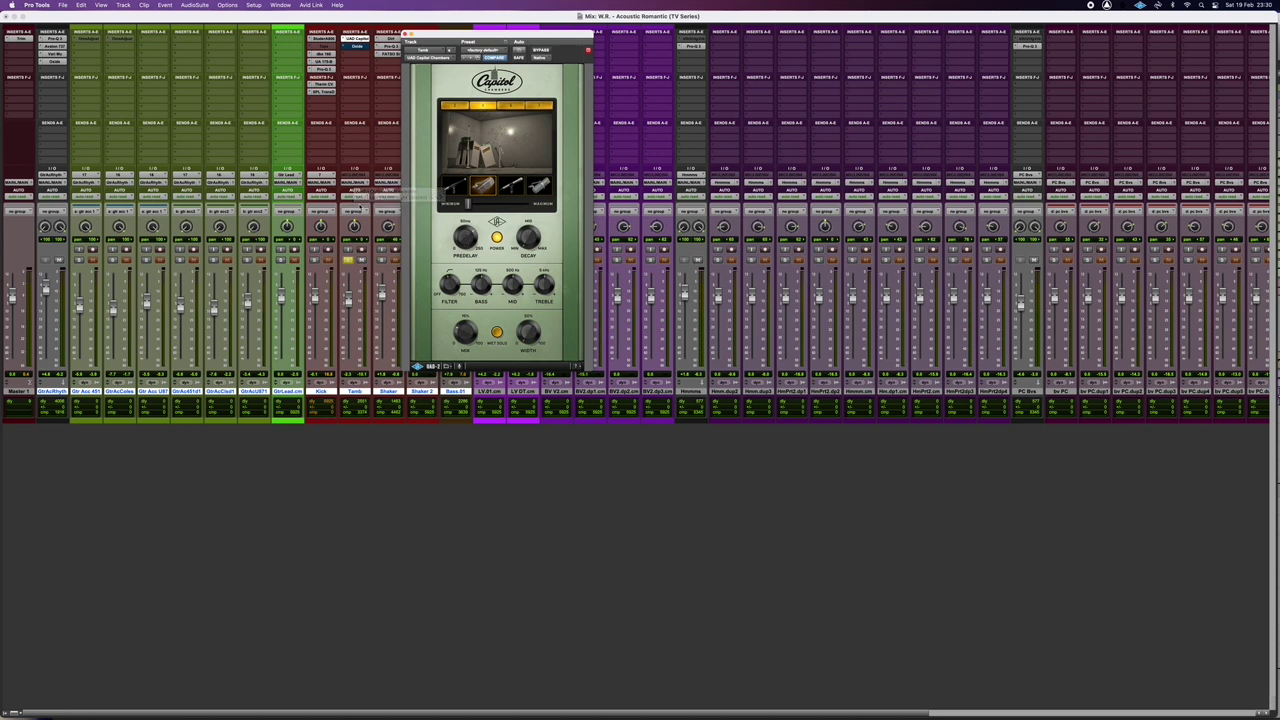
# Step: Play the soloed Tamb and toggle Capitol Chambers between active and bypassed, leaving the reverb active
pyautogui.press('space')
pyautogui.click(541, 50)
pyautogui.click(541, 50)
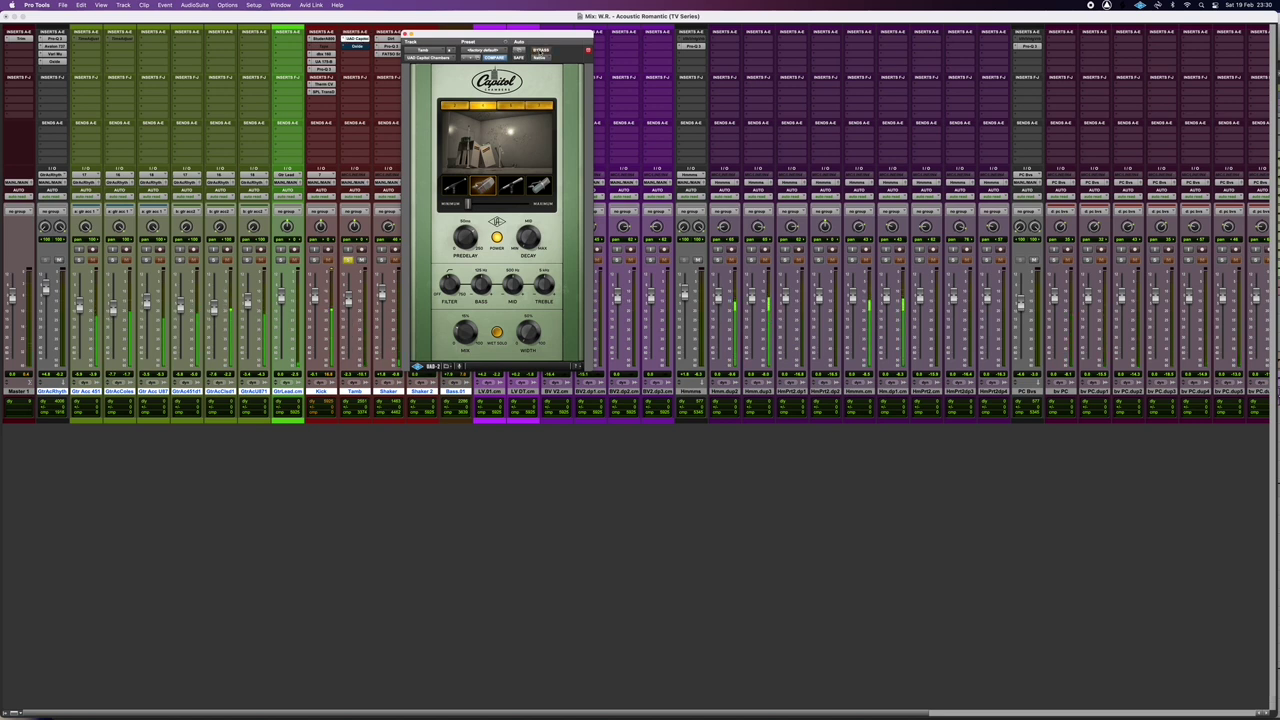
pyautogui.click(541, 50)
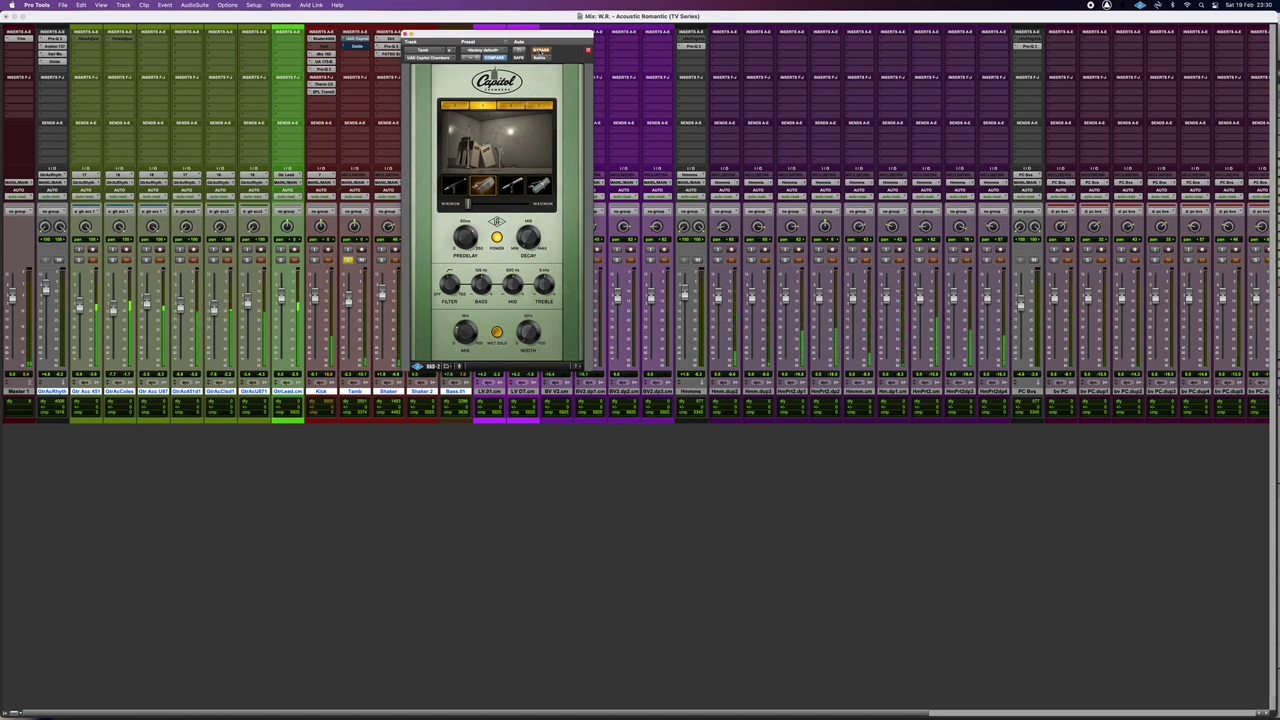
pyautogui.click(541, 50)
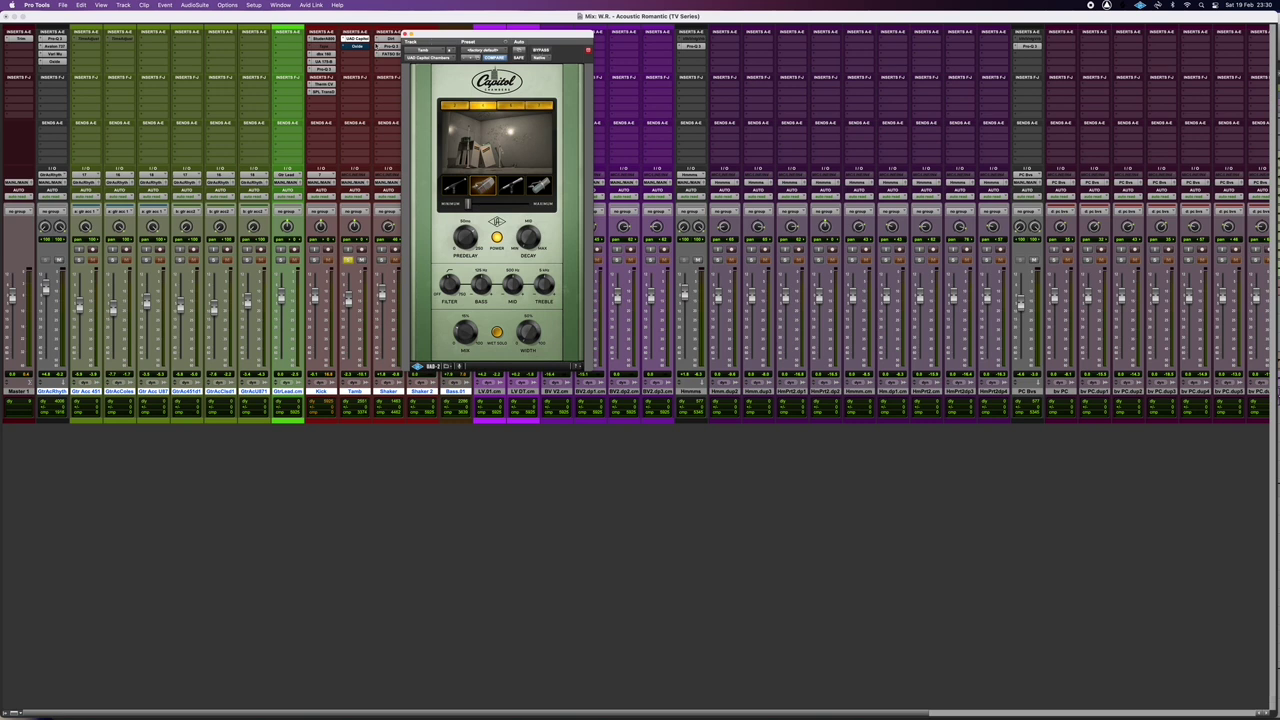
# Step: Open Tamb's UAD Oxide Tape Recorder, compare it bypassed and active on the soloed track, and close its window
pyautogui.click(361, 47)
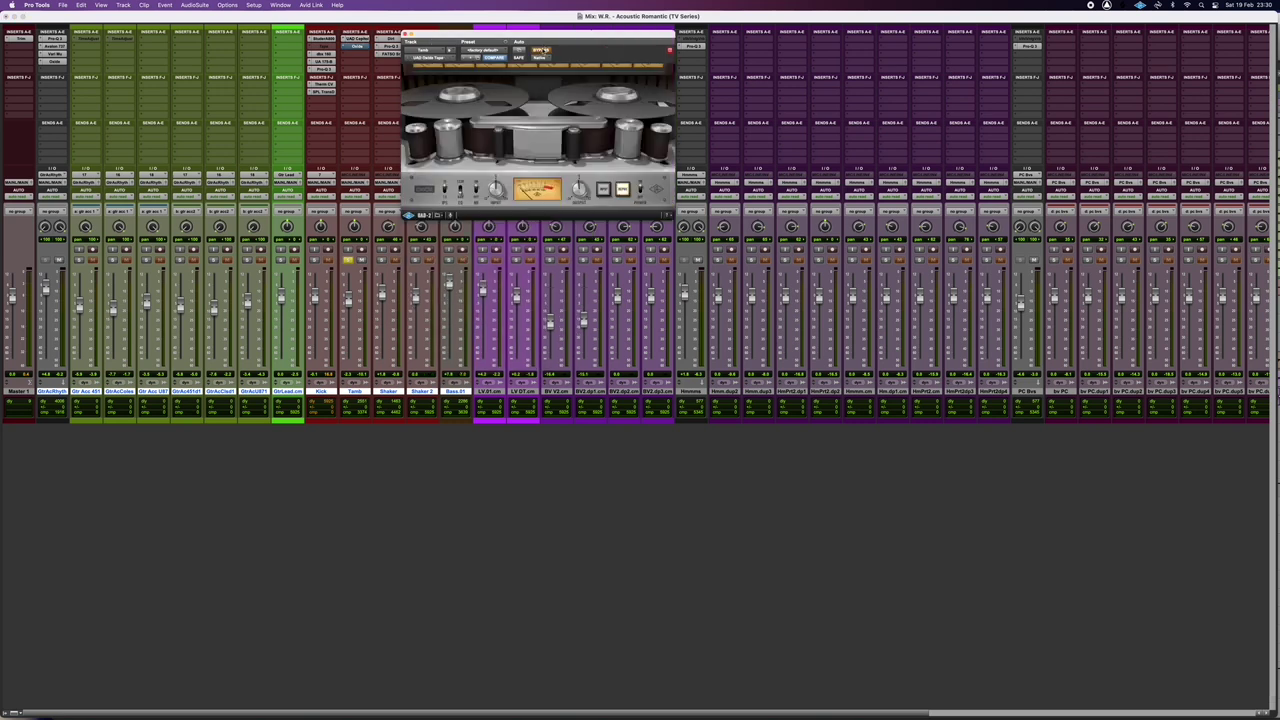
pyautogui.moveTo(540, 36); pyautogui.dragTo(530, 66)
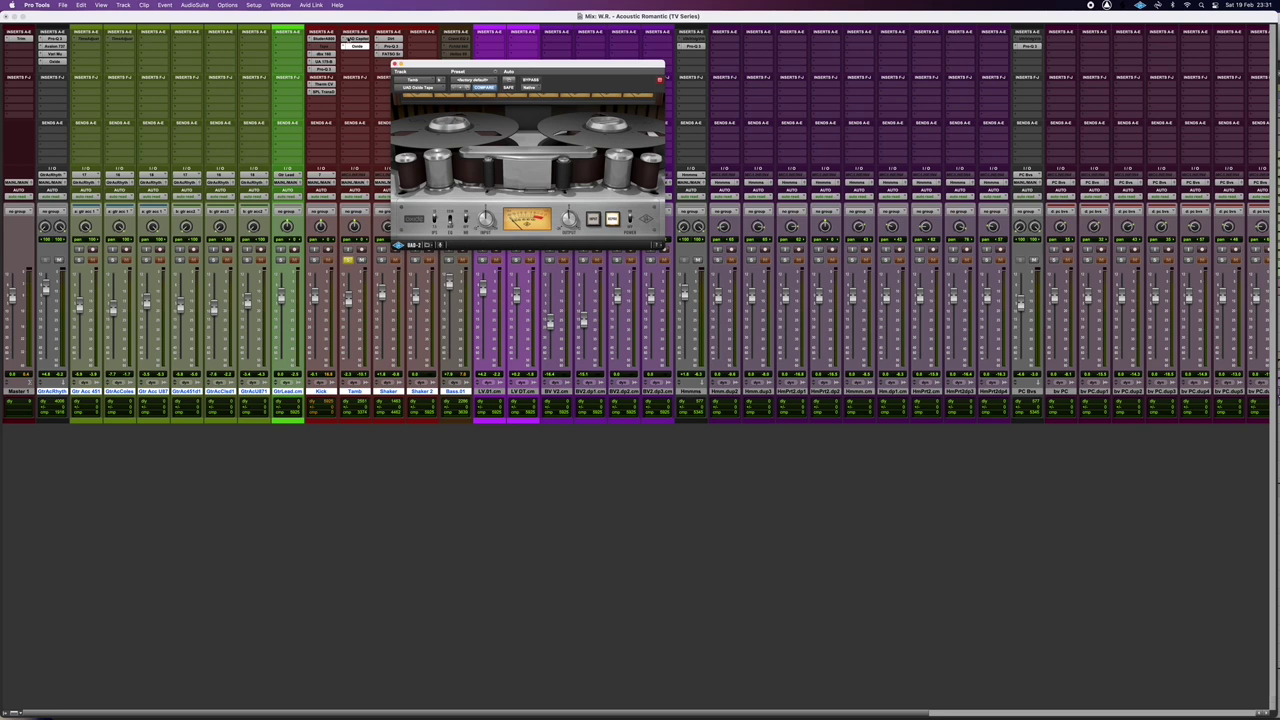
pyautogui.press('space')
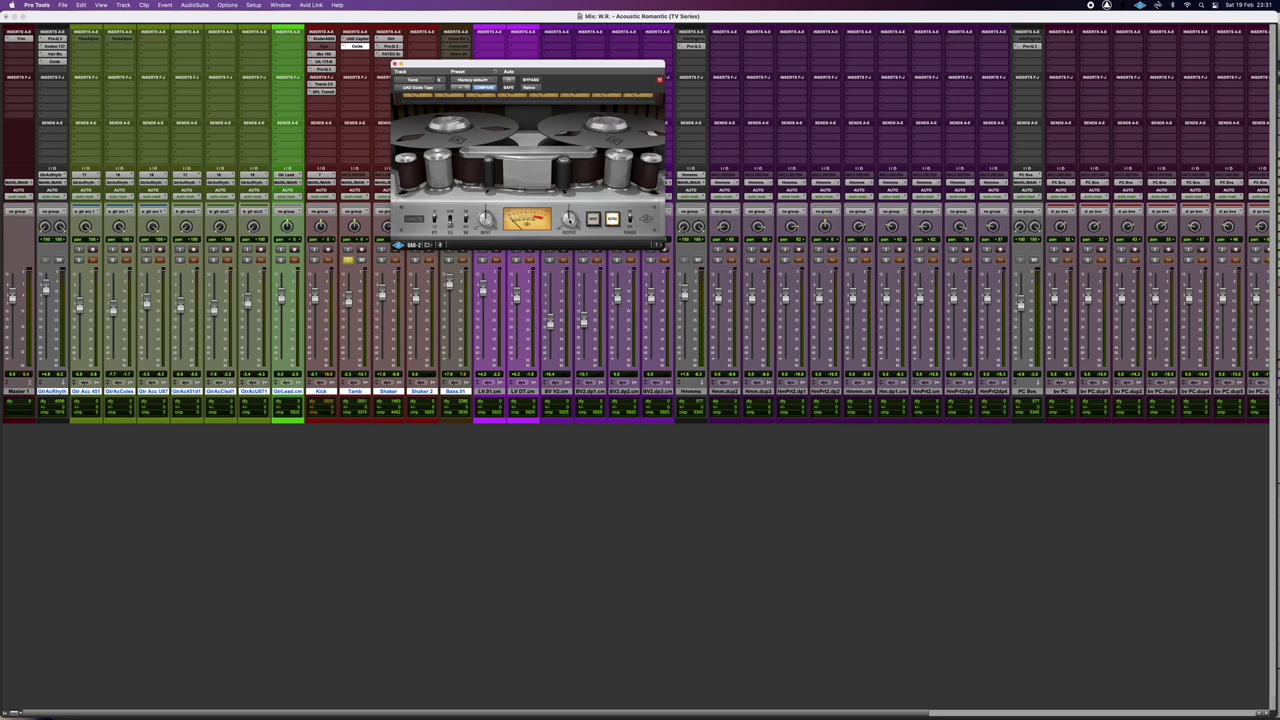
pyautogui.click(531, 80)
pyautogui.press('space')
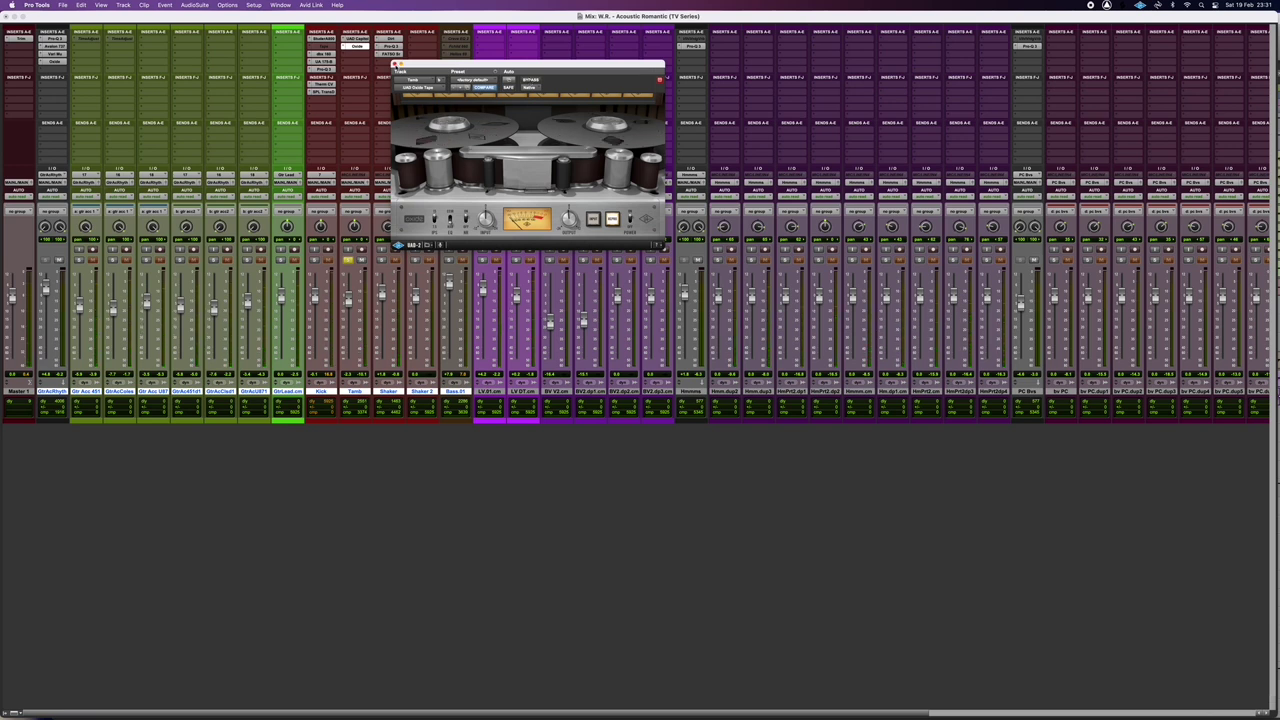
pyautogui.click(395, 64)
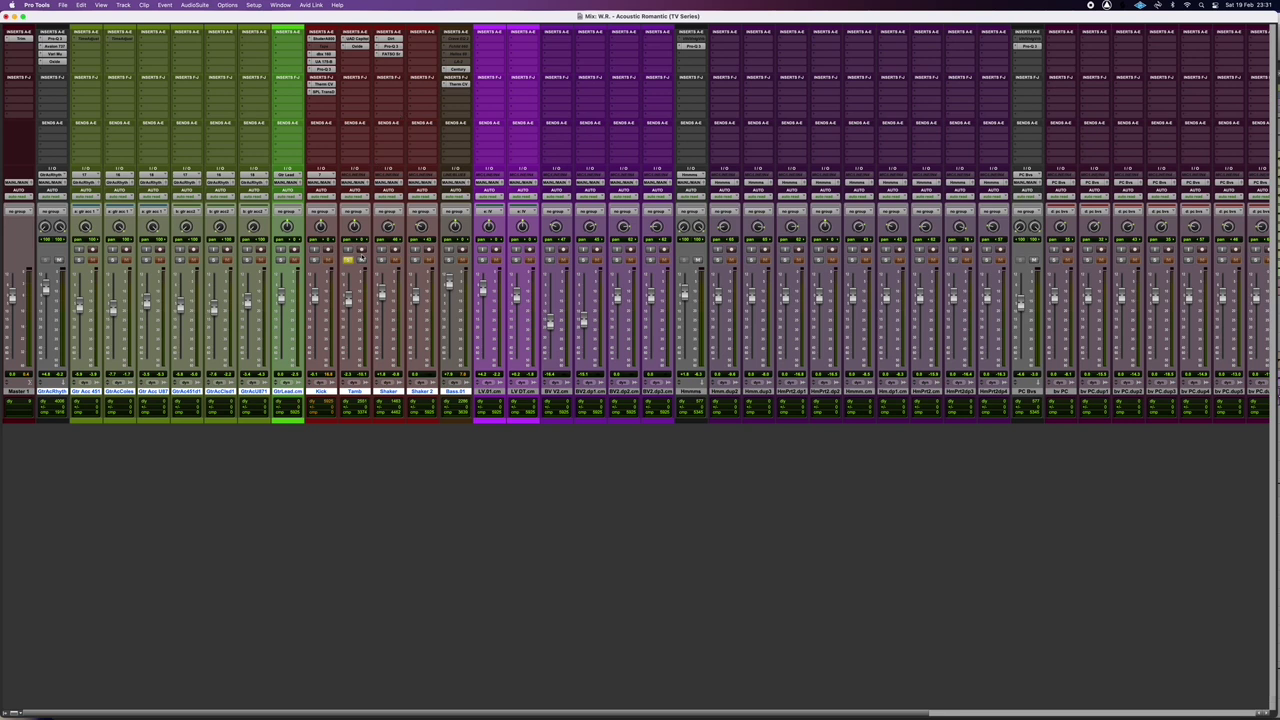
# Step: Solo the rhythm guitars and Kick with Tamb, and toggle both Tamb inserts between bypassed and active during playback, leaving them active
pyautogui.moveTo(79, 260); pyautogui.dragTo(314, 260)
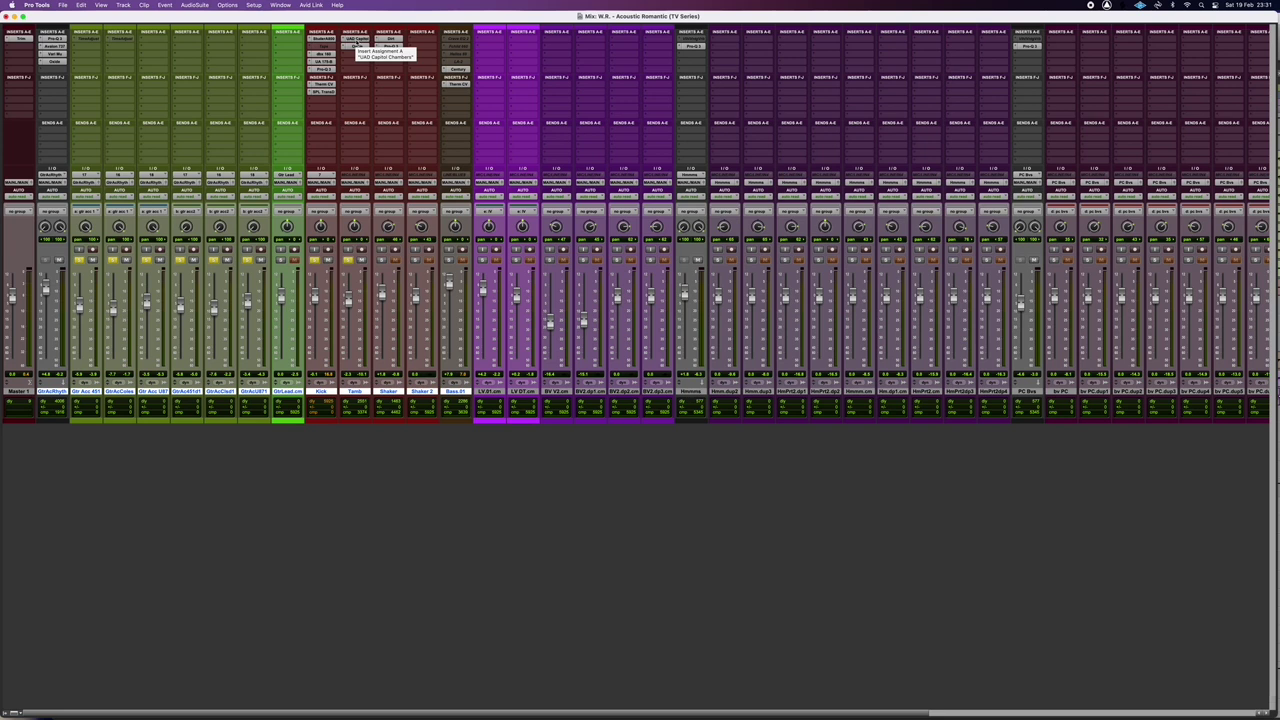
pyautogui.keyDown('super'); pyautogui.click(357, 40); pyautogui.keyUp('super')
pyautogui.press('space')
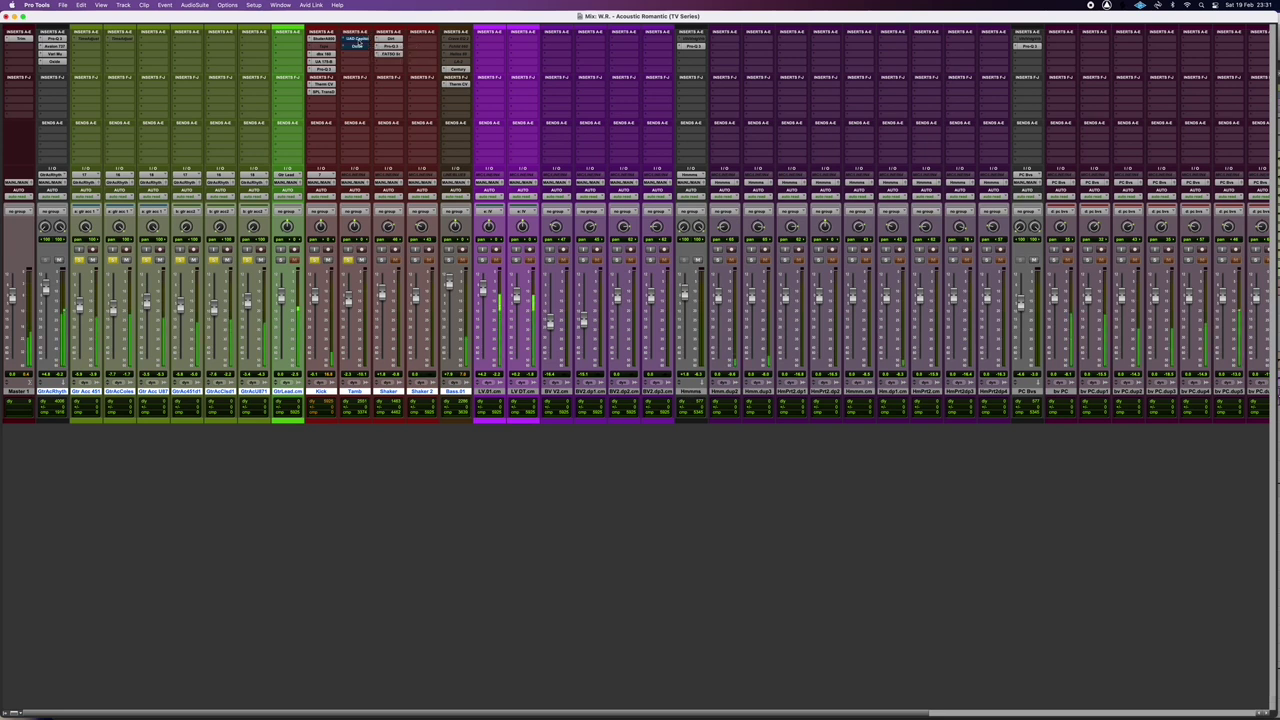
pyautogui.keyDown('super'); pyautogui.click(357, 40); pyautogui.keyUp('super')
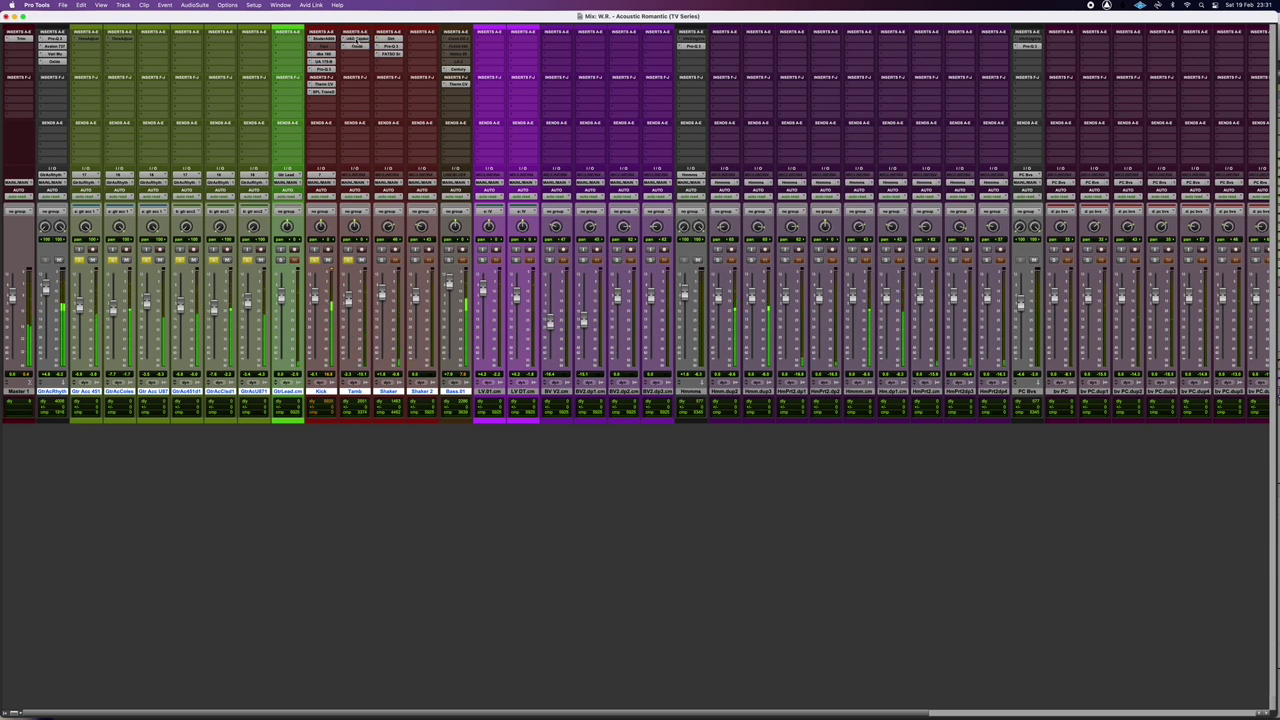
pyautogui.keyDown('super'); pyautogui.click(357, 40); pyautogui.keyUp('super')
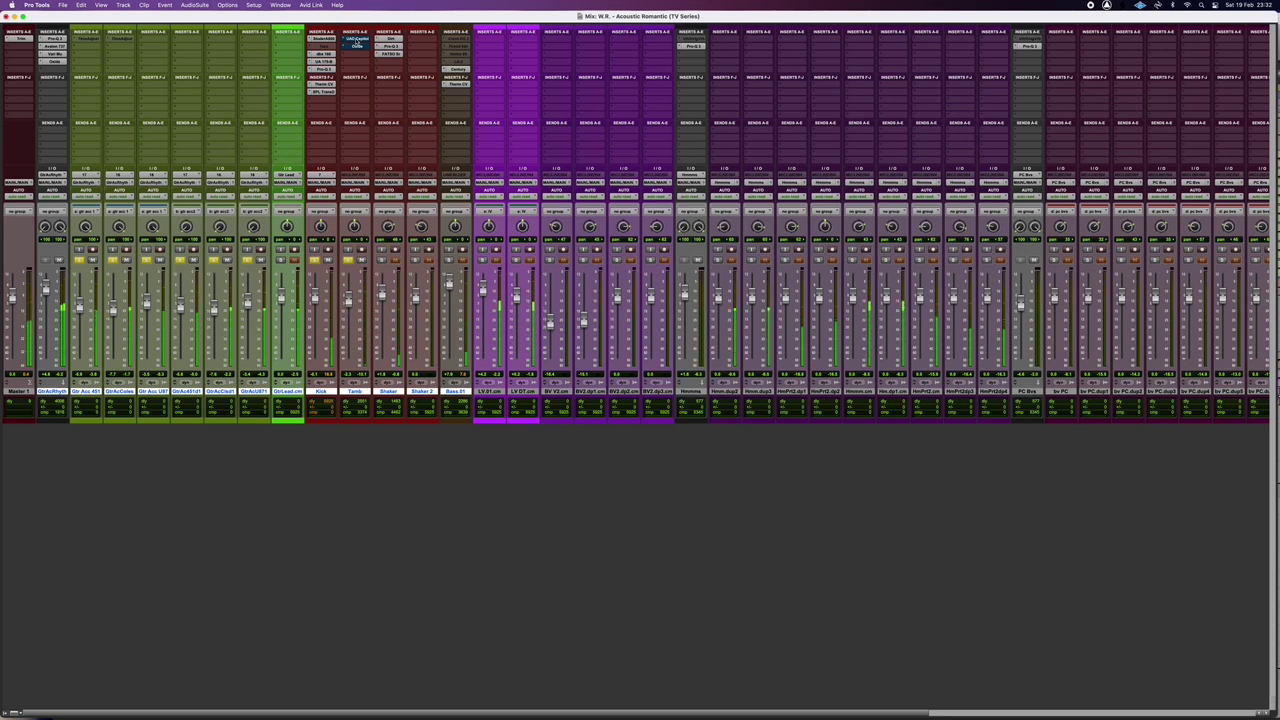
pyautogui.keyDown('super'); pyautogui.click(357, 42); pyautogui.keyUp('super')
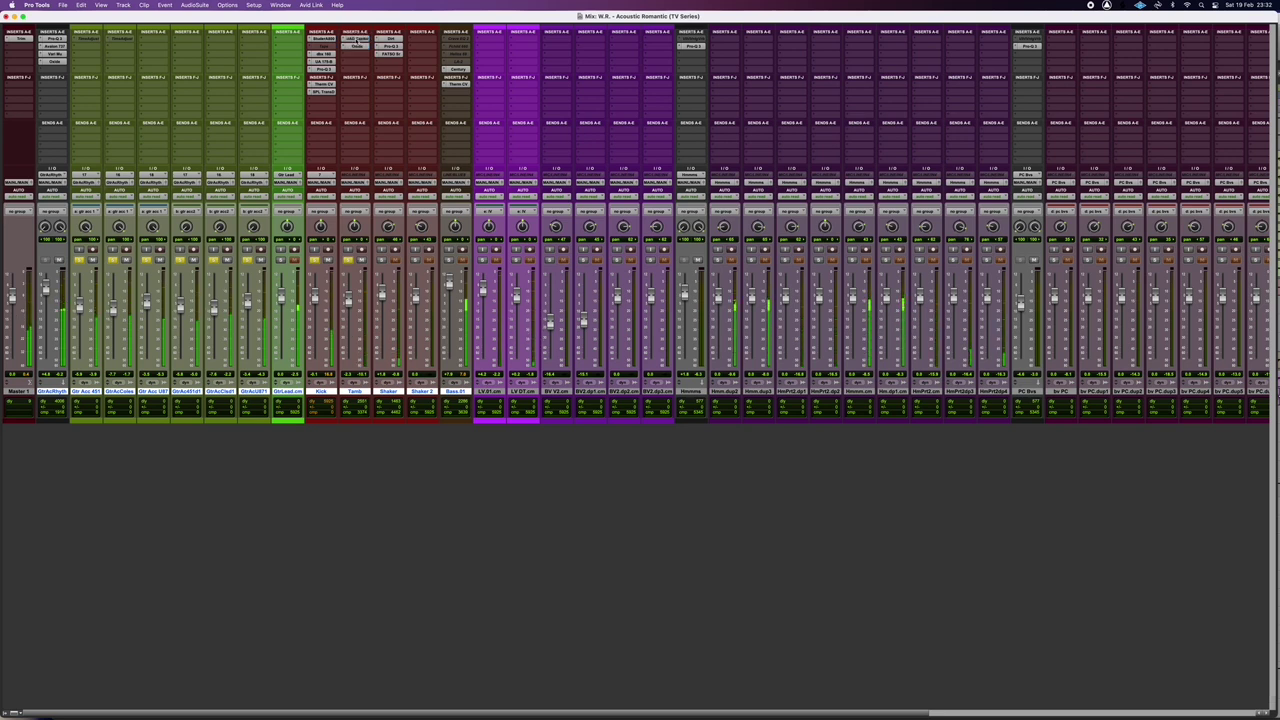
# Step: Compare both Tamb inserts bypassed and active once more alongside the rhythm guitars and Kick, leaving them active
pyautogui.keyDown('super'); pyautogui.click(357, 42); pyautogui.keyUp('super')
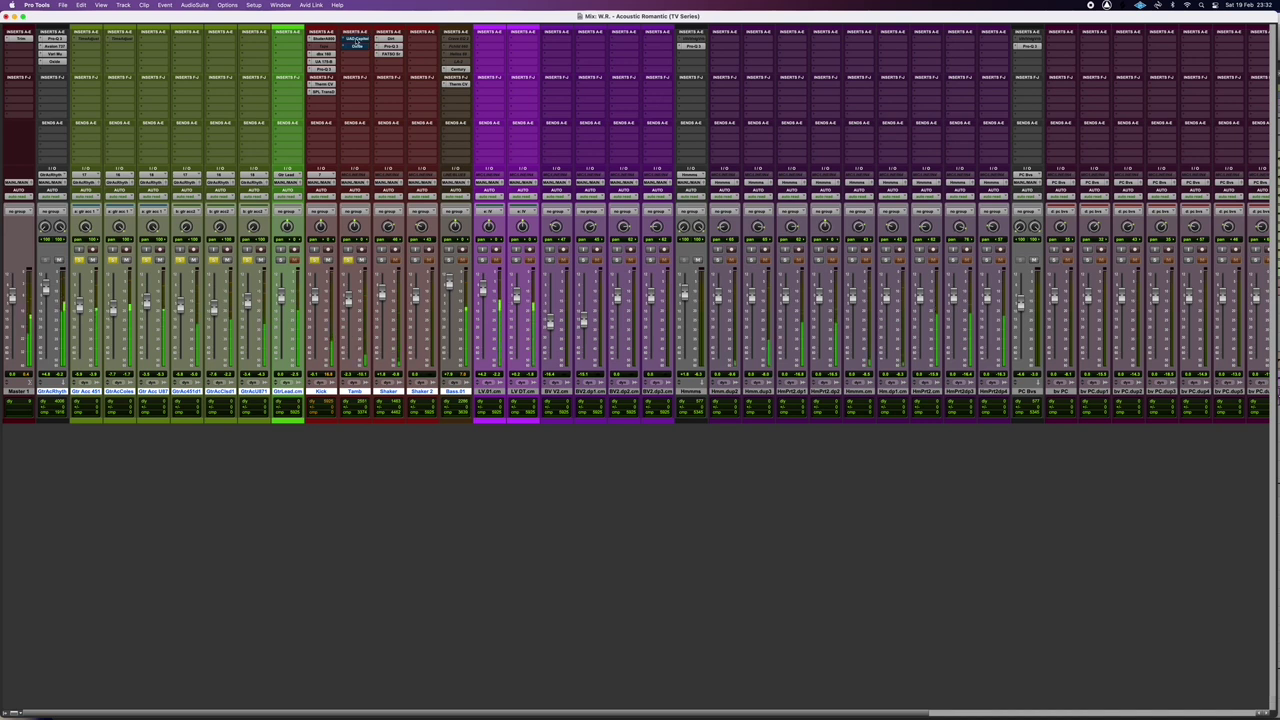
pyautogui.keyDown('super'); pyautogui.click(357, 42); pyautogui.keyUp('super')
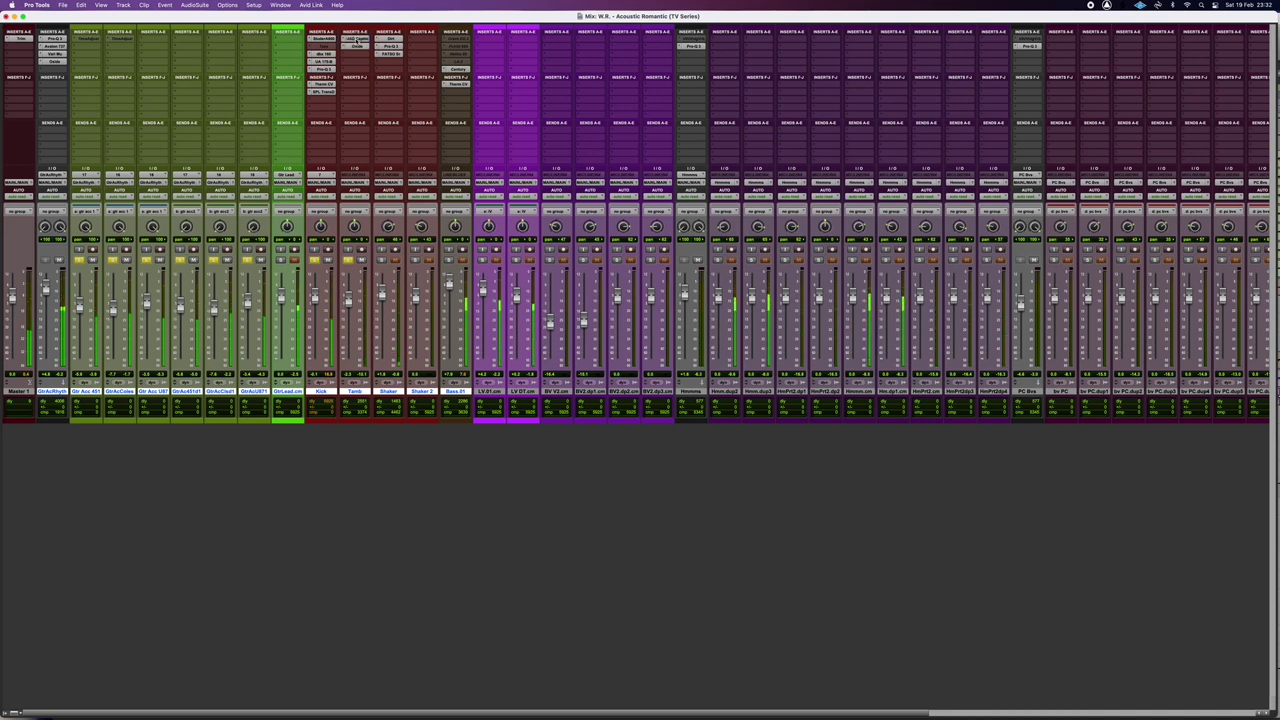
pyautogui.keyDown('super'); pyautogui.click(357, 42); pyautogui.keyUp('super')
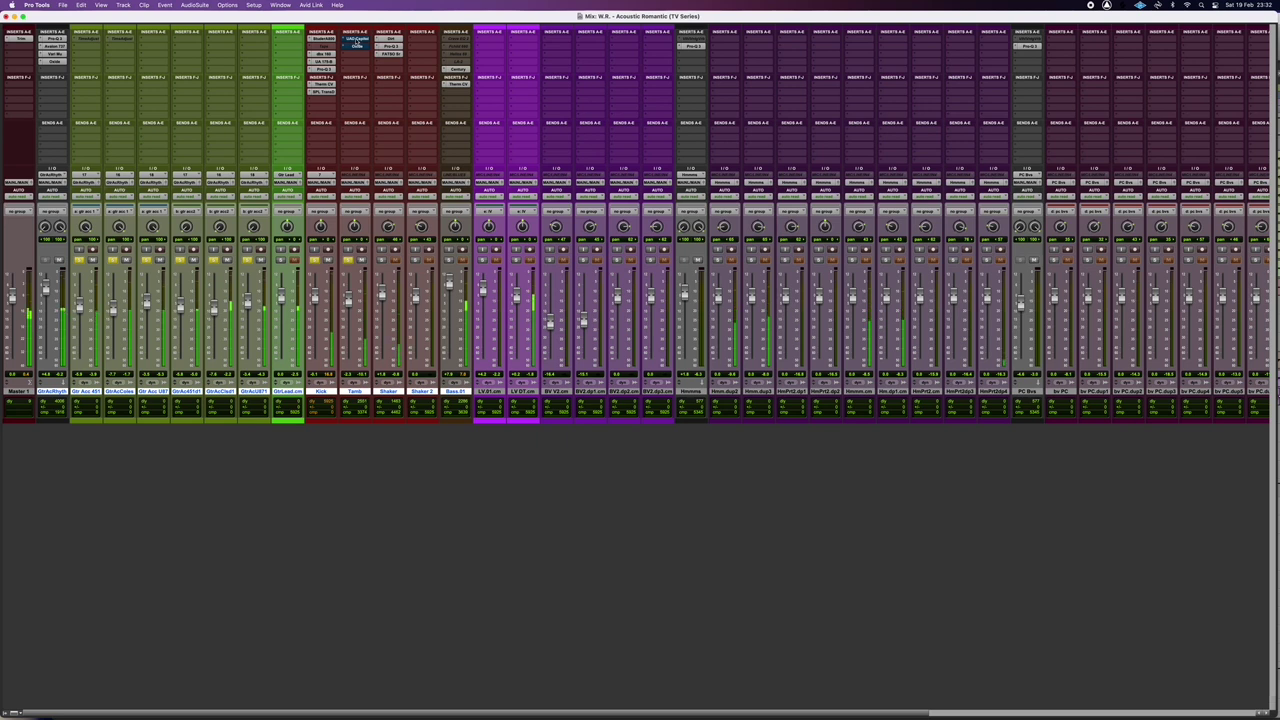
pyautogui.keyDown('super'); pyautogui.click(357, 42); pyautogui.keyUp('super')
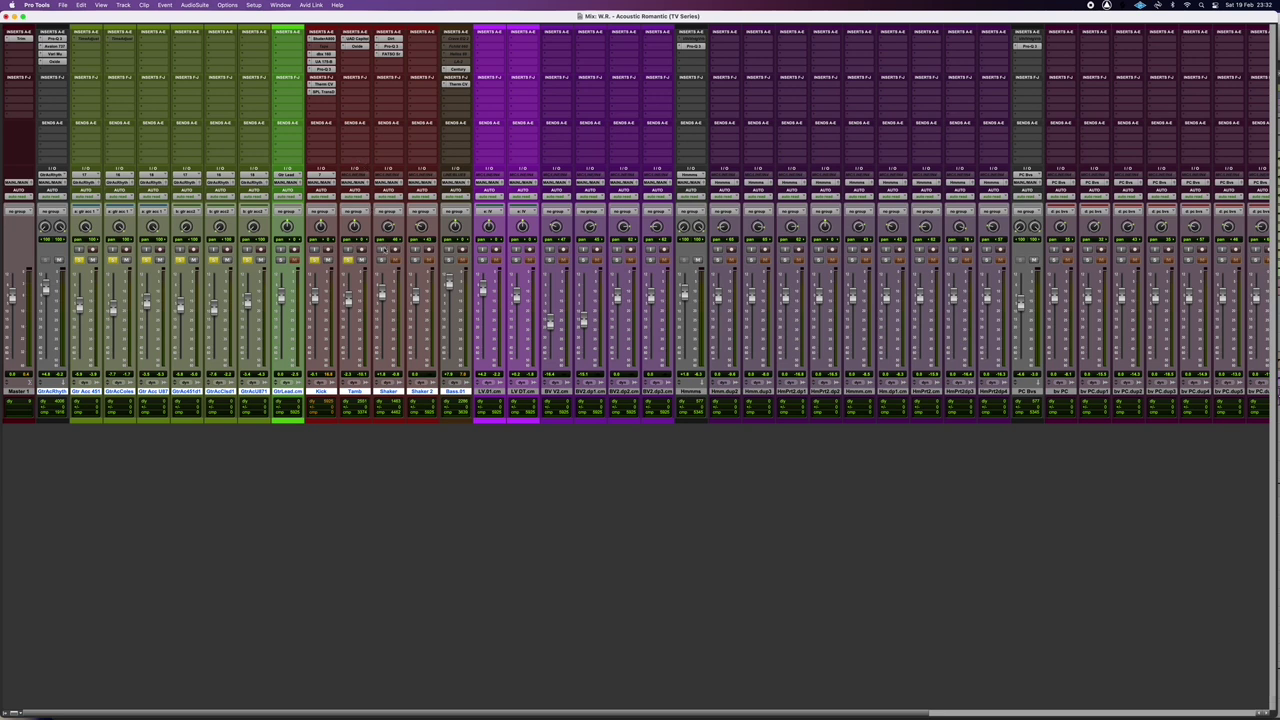
# Step: Solo only the Shaker and compare its Dirt, Pro-Q 3 and FATSO Sr inserts bypassed and active during playback
pyautogui.click(381, 259)
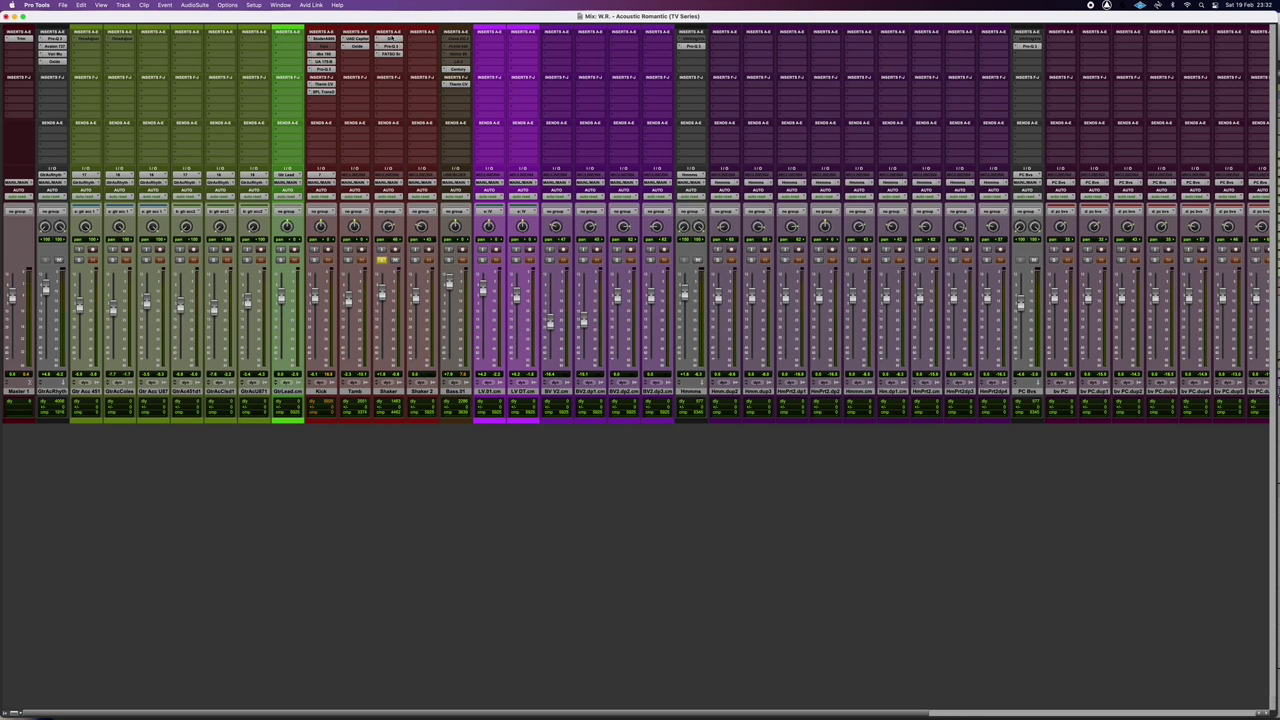
pyautogui.click(390, 40)
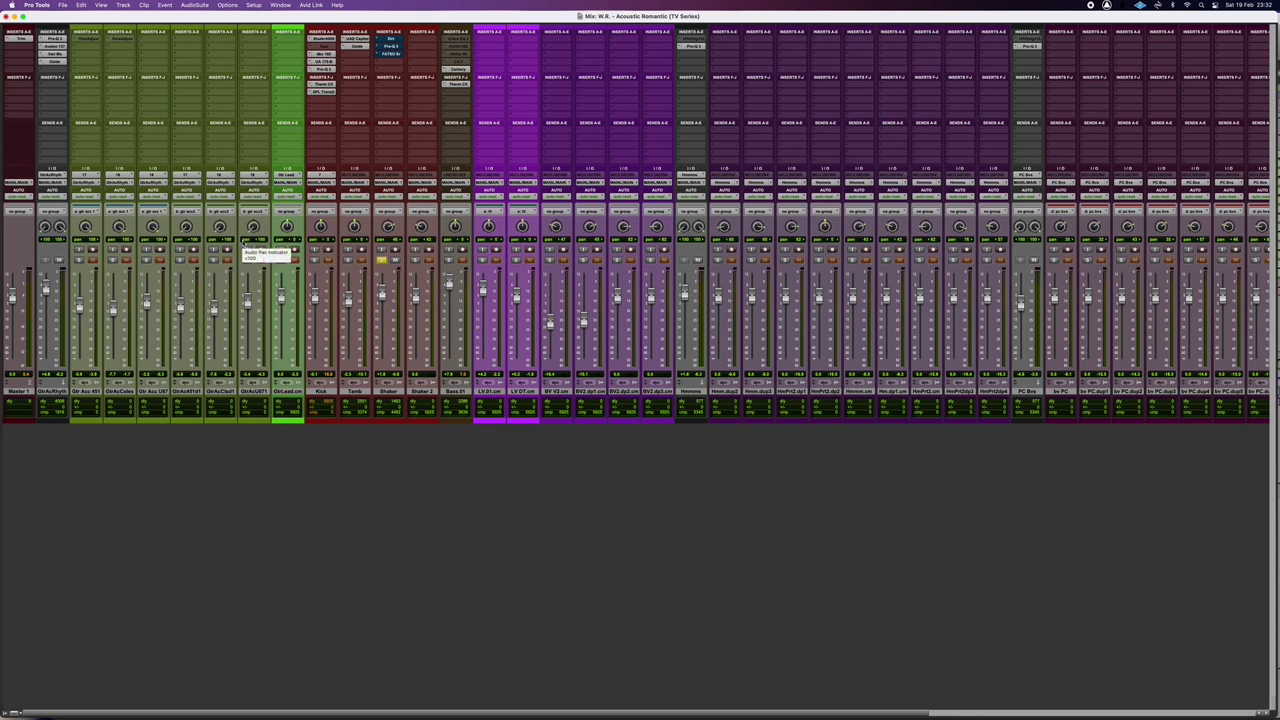
pyautogui.press('space')
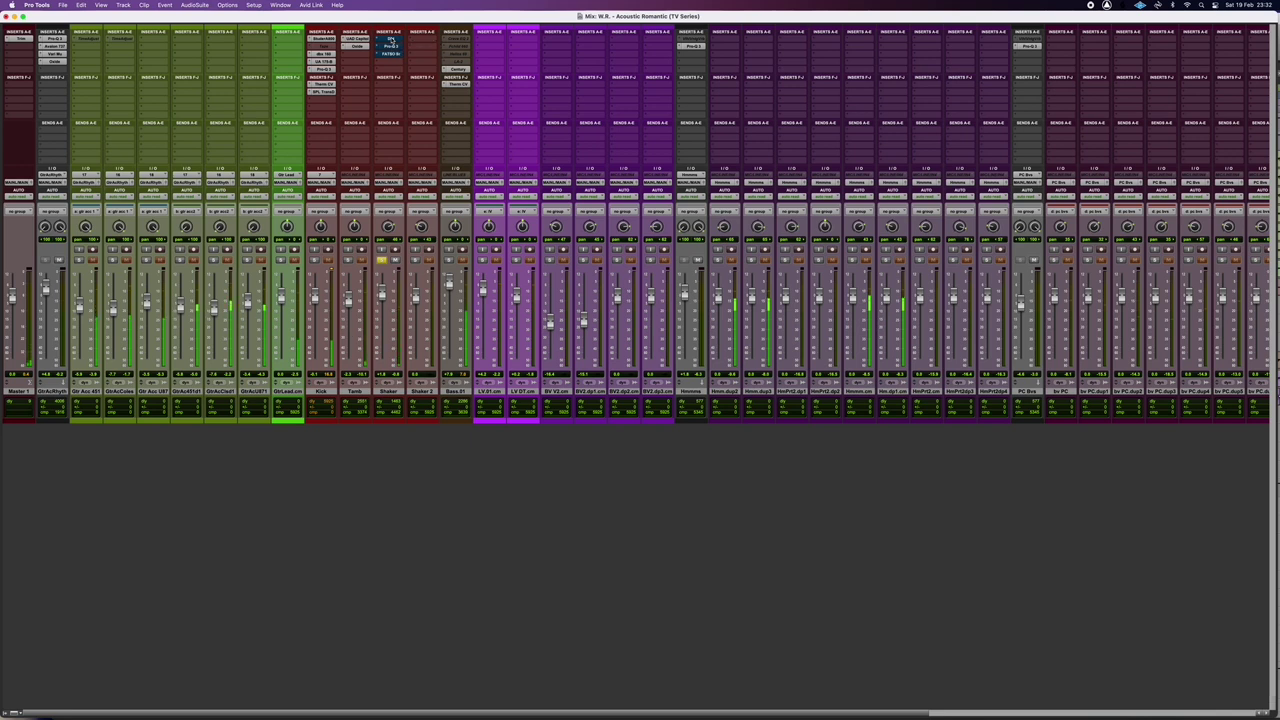
pyautogui.click(389, 40)
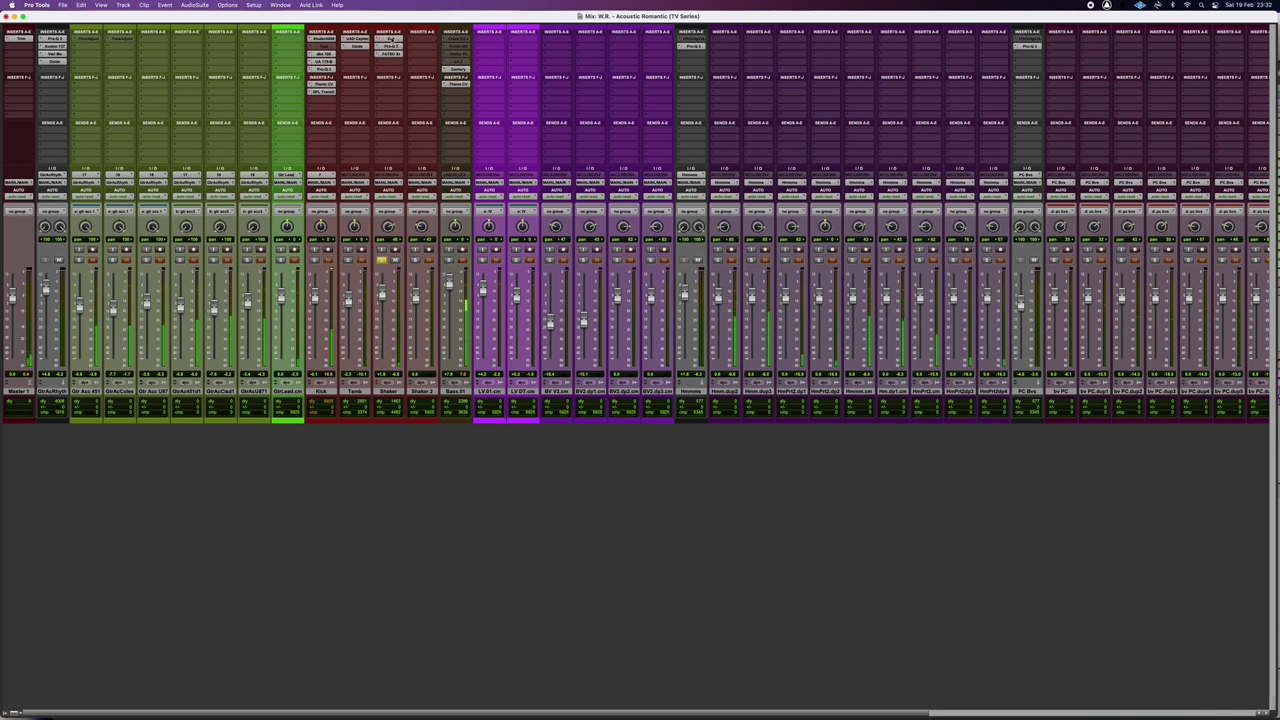
pyautogui.click(389, 41)
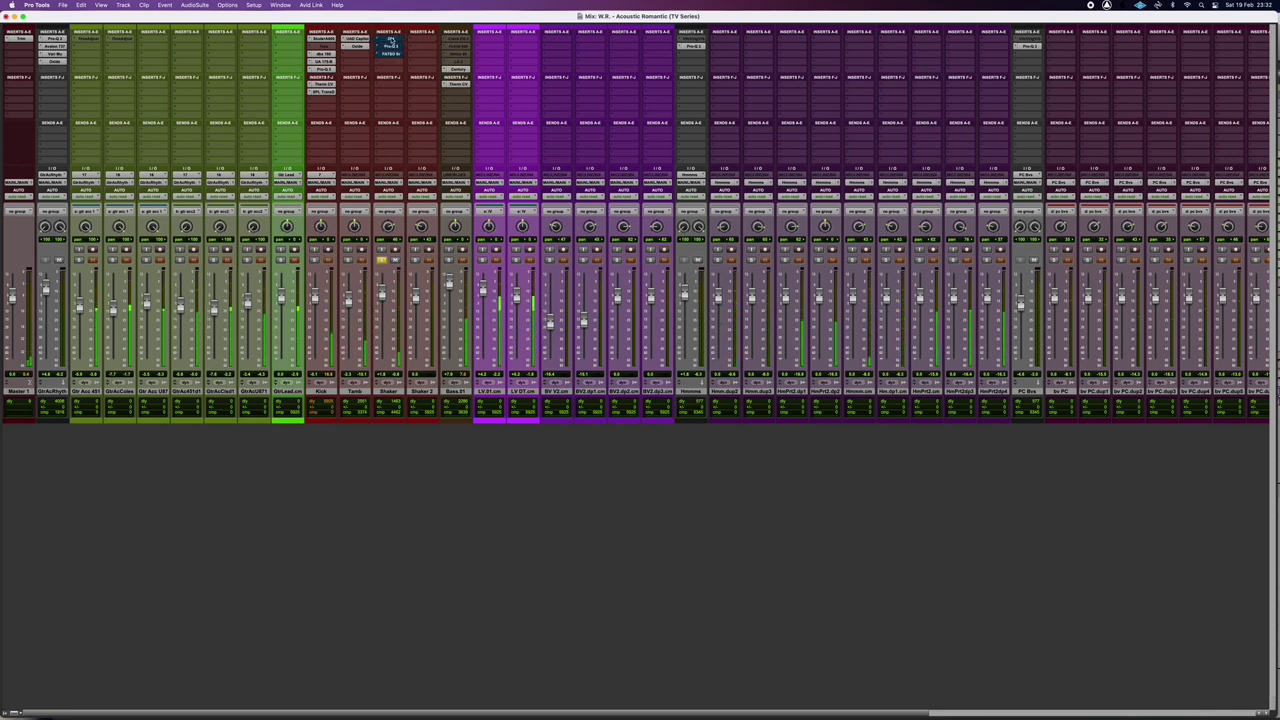
pyautogui.click(390, 40)
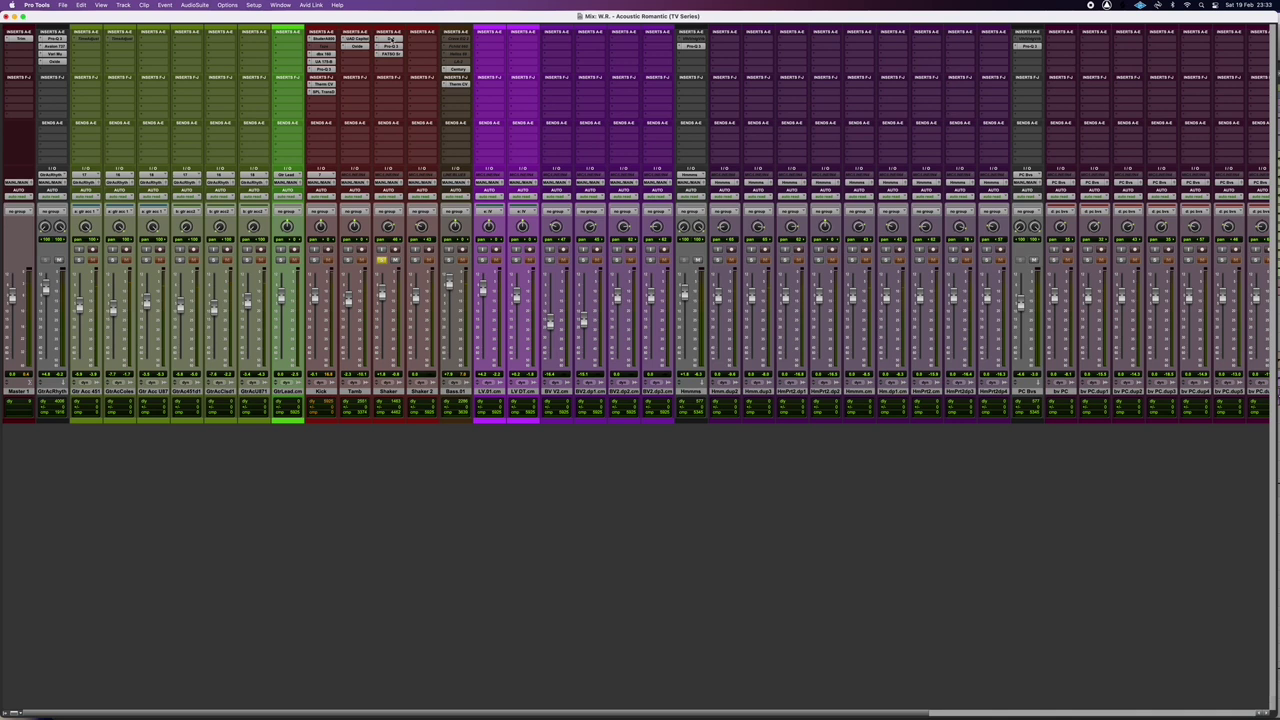
# Step: Replay the soloed Shaker and toggle its three inserts together between bypassed and active, leaving them active
pyautogui.click(390, 38)
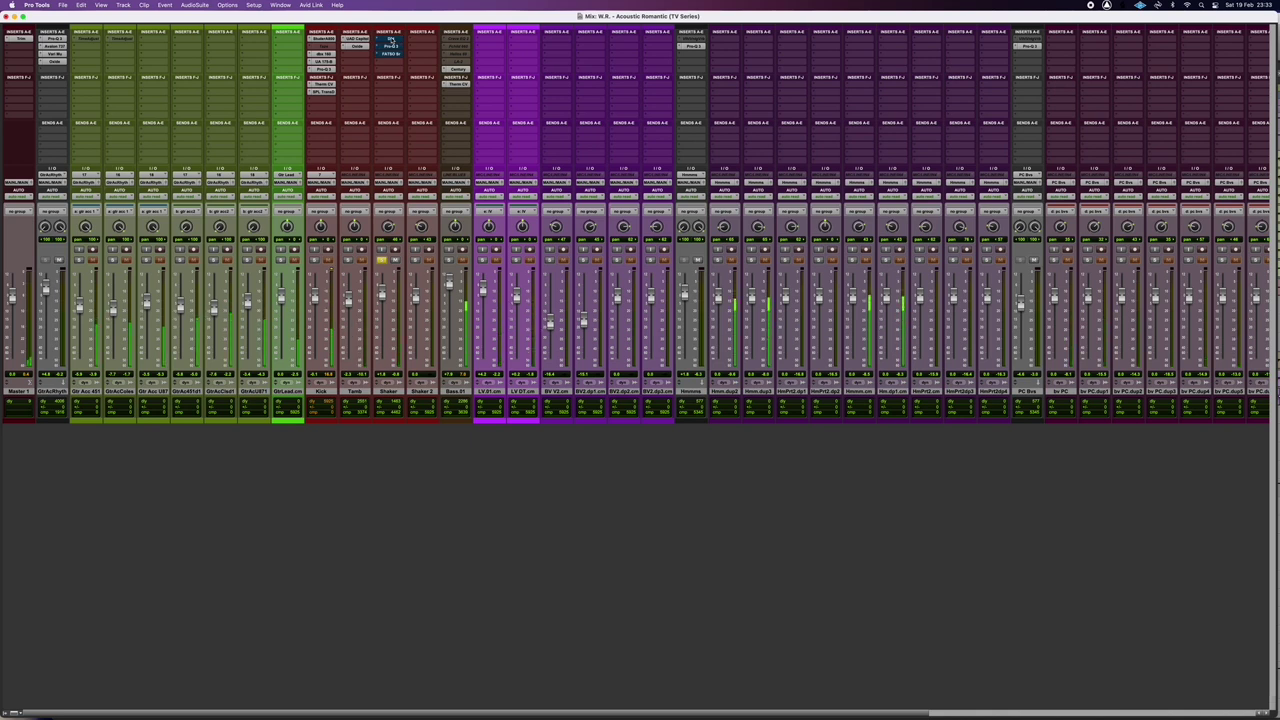
pyautogui.click(390, 38)
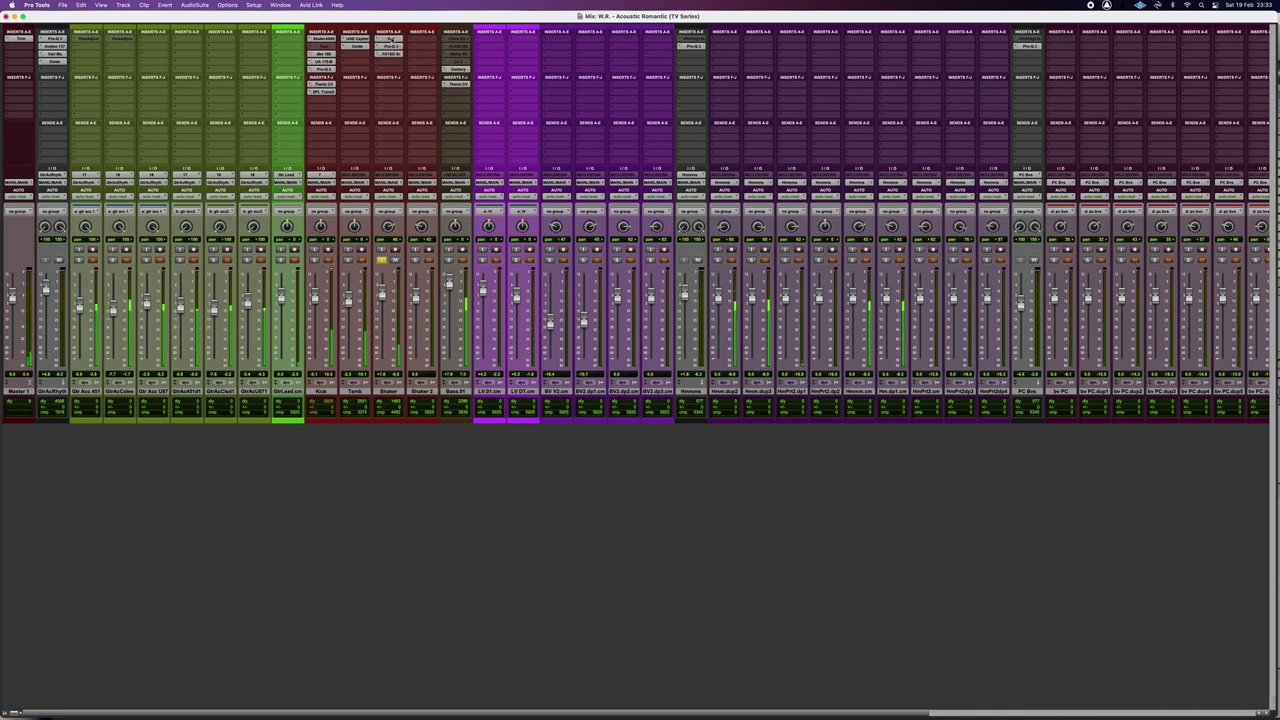
pyautogui.click(390, 38)
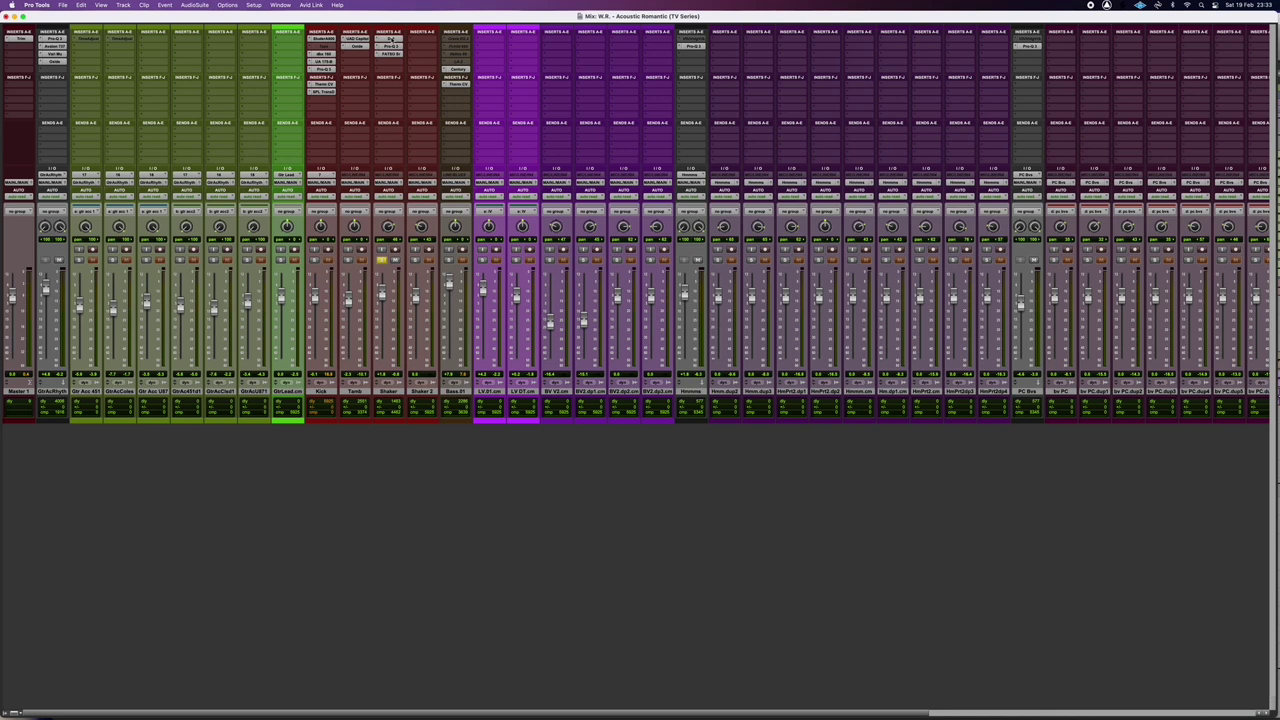
pyautogui.click(390, 44)
pyautogui.press('space')
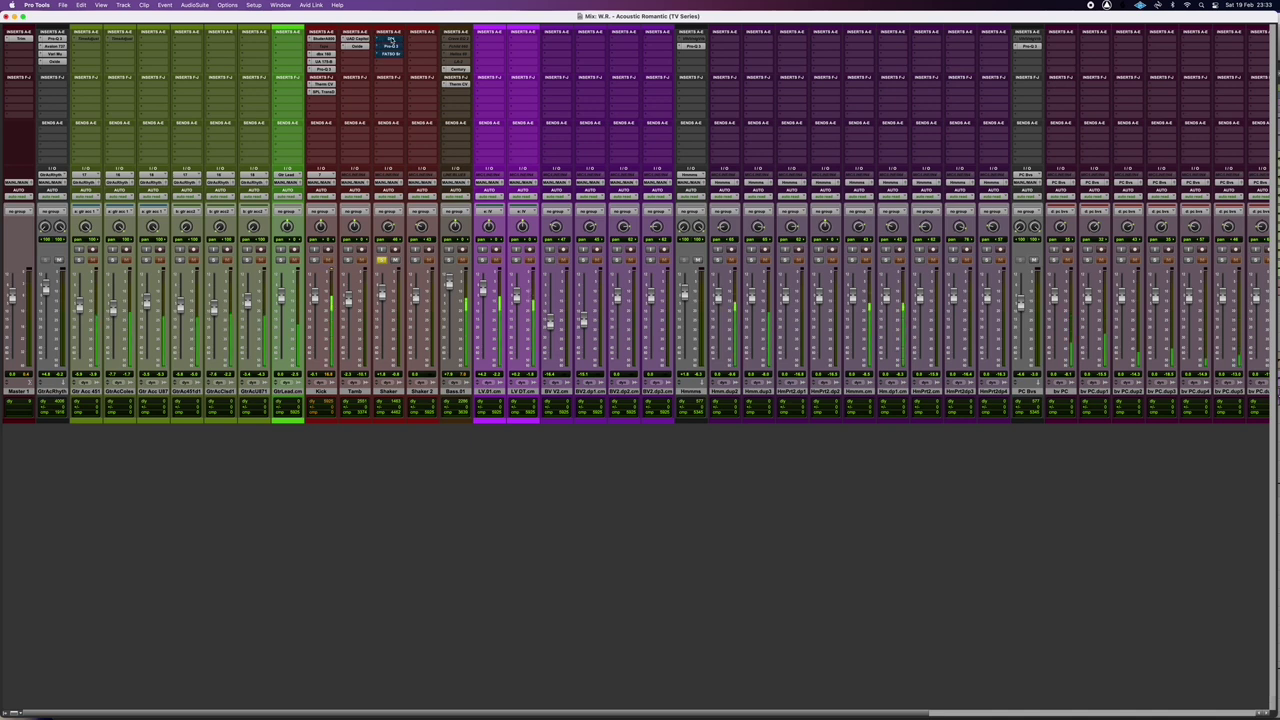
pyautogui.moveTo(391, 41); pyautogui.dragTo(390, 38)
pyautogui.click(390, 40)
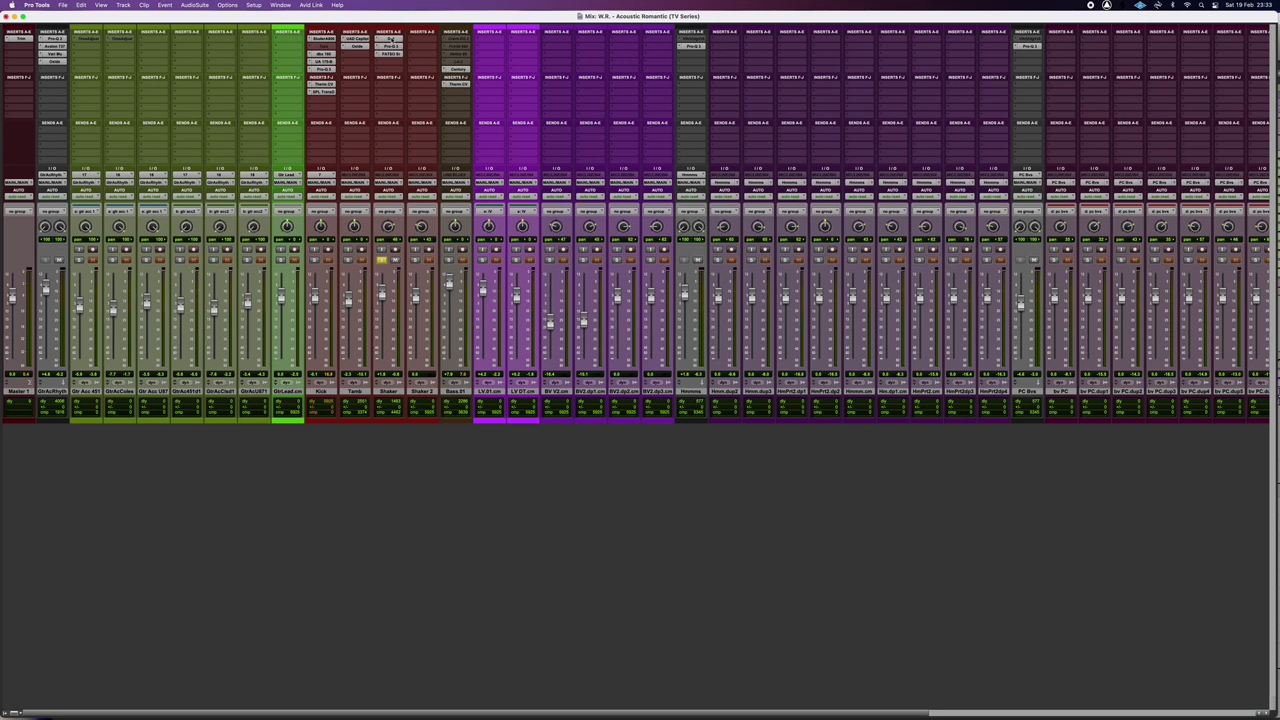
# Step: Open the Shaker's Dirt plug-in, bypass all three Shaker inserts, and move the Dirt window clear of the channel's inserts
pyautogui.click(390, 39)
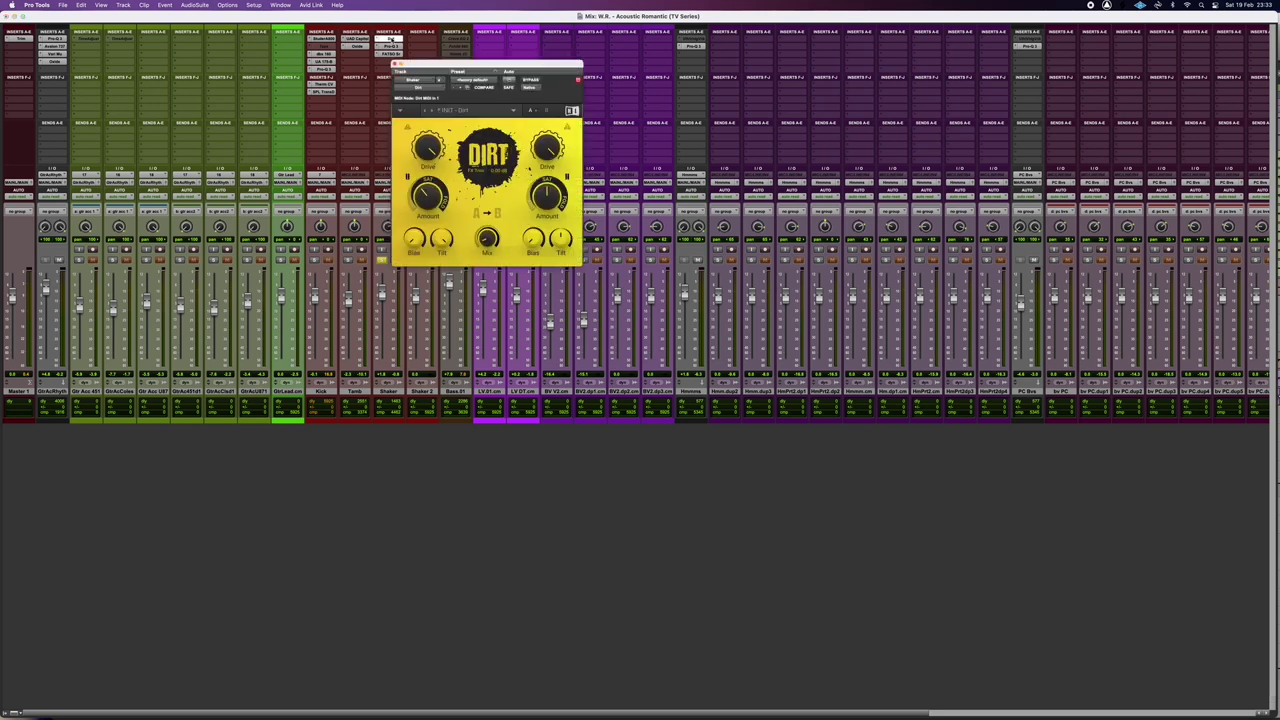
pyautogui.keyDown('super'); pyautogui.click(390, 39); pyautogui.keyUp('super')
pyautogui.moveTo(465, 65); pyautogui.dragTo(535, 70)
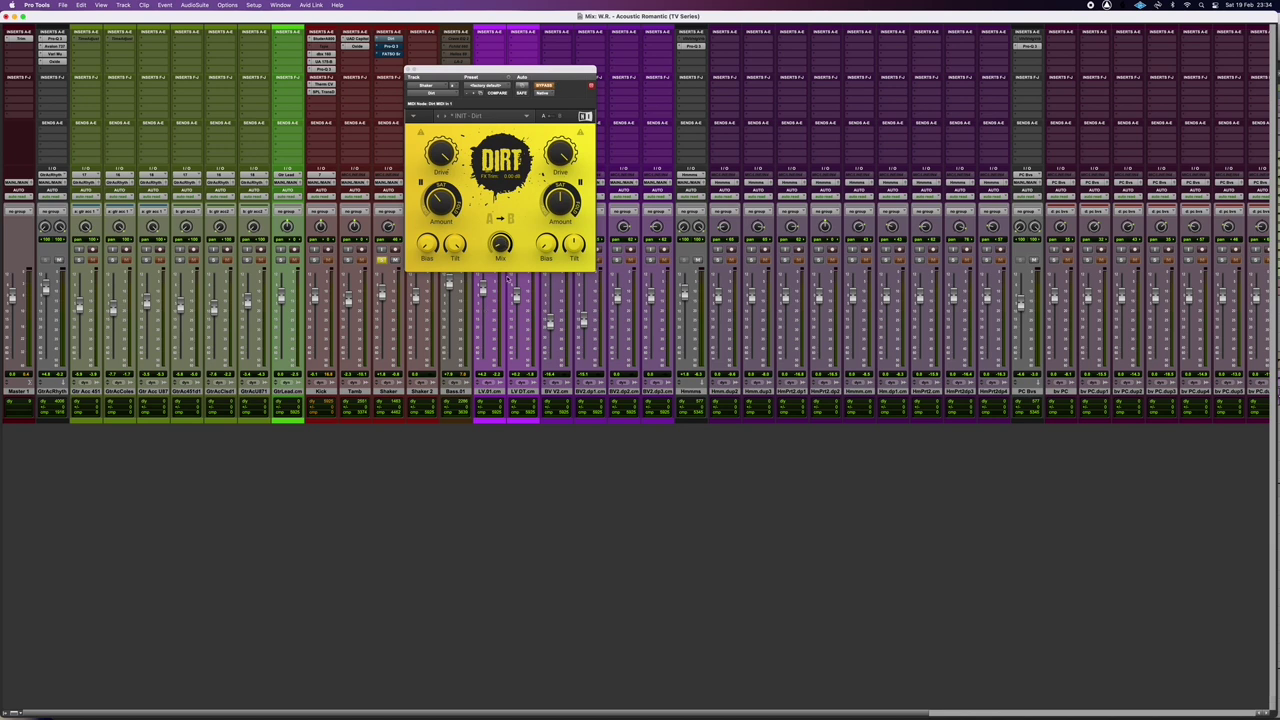
# Step: Play the soloed Shaker, exaggerate Dirt by setting its mix to 100%, and compare it active and bypassed
pyautogui.moveTo(502, 244)
pyautogui.press('space')
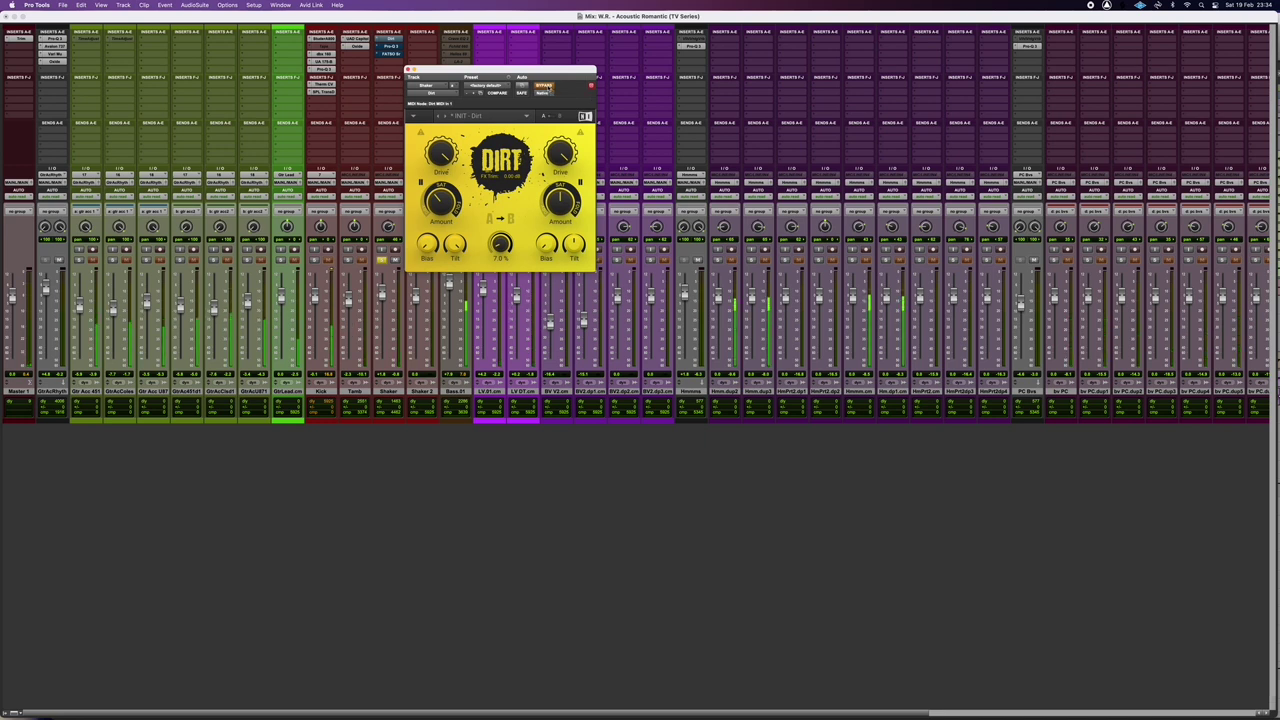
pyautogui.click(543, 86)
pyautogui.keyDown('alt'); pyautogui.click(500, 244); pyautogui.keyUp('alt')
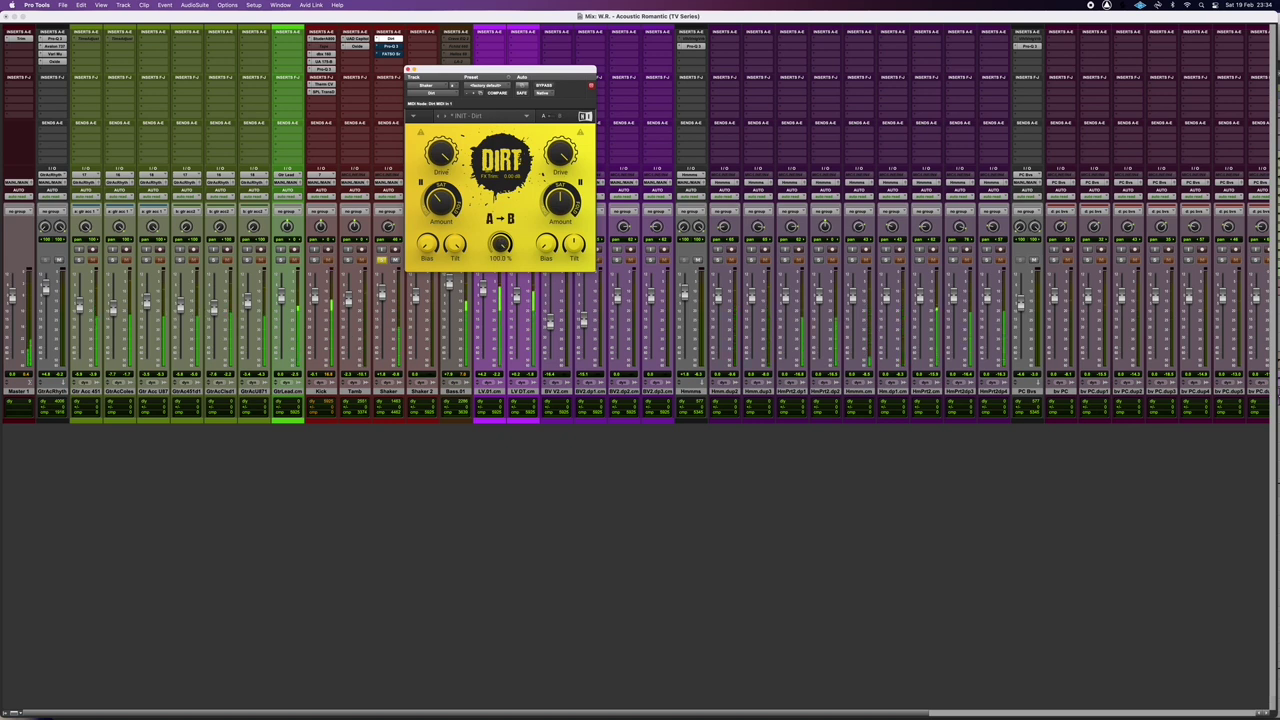
pyautogui.click(543, 86)
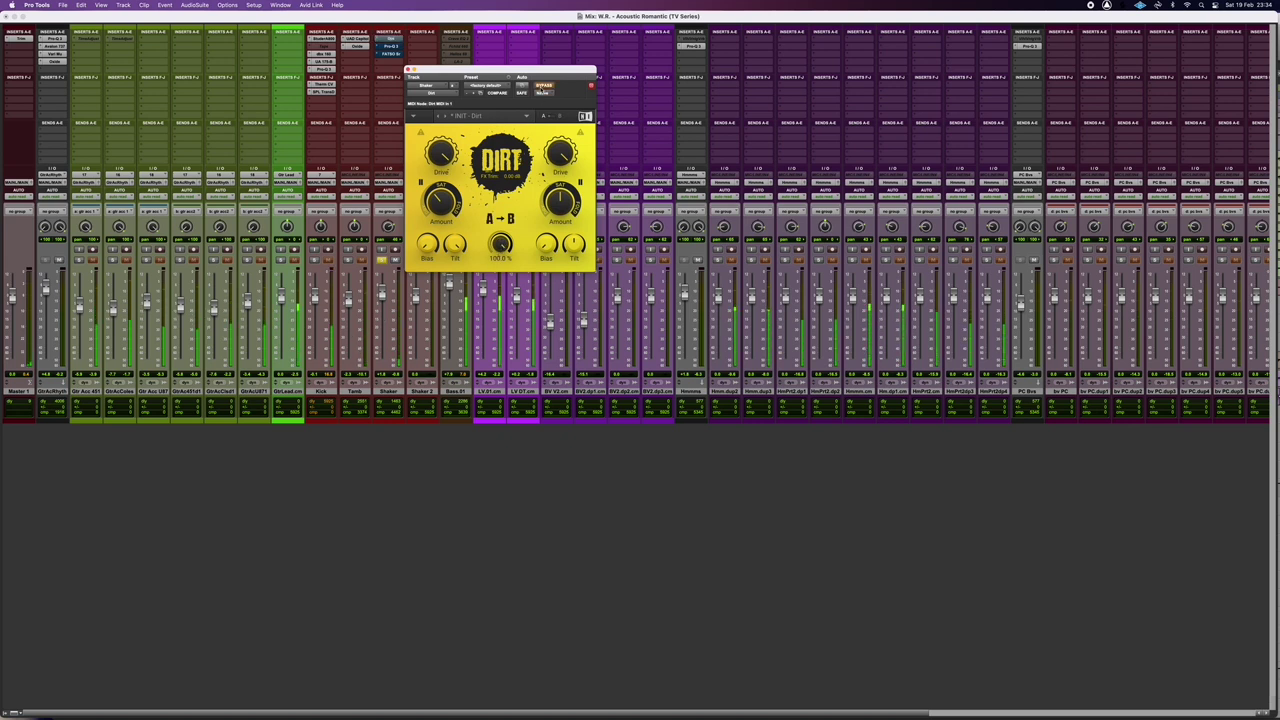
pyautogui.click(543, 86)
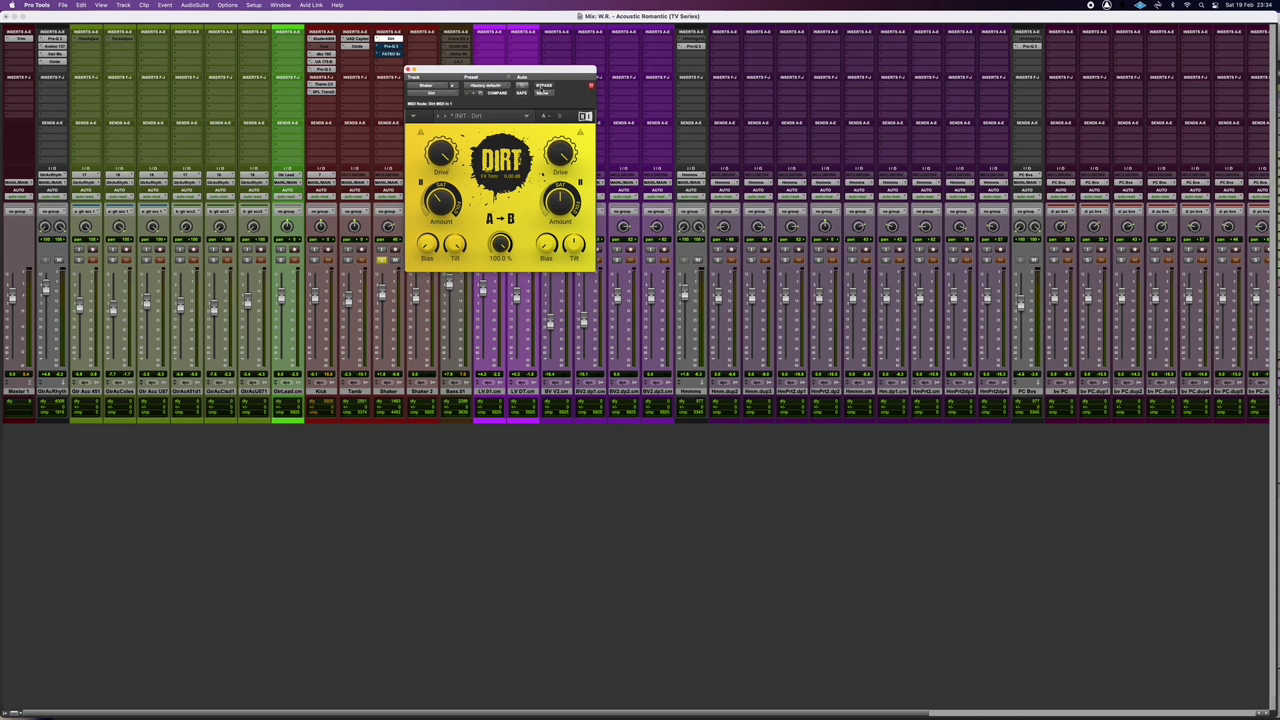
pyautogui.click(543, 86)
pyautogui.click(543, 86)
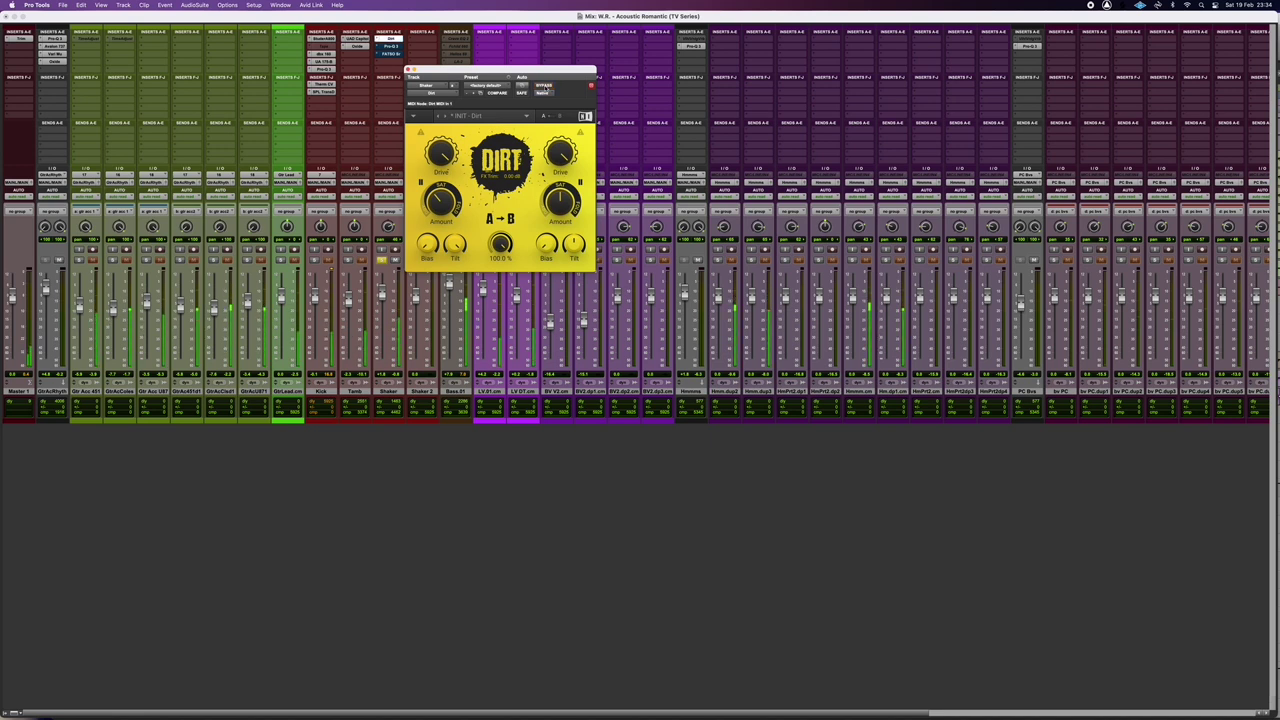
pyautogui.click(543, 86)
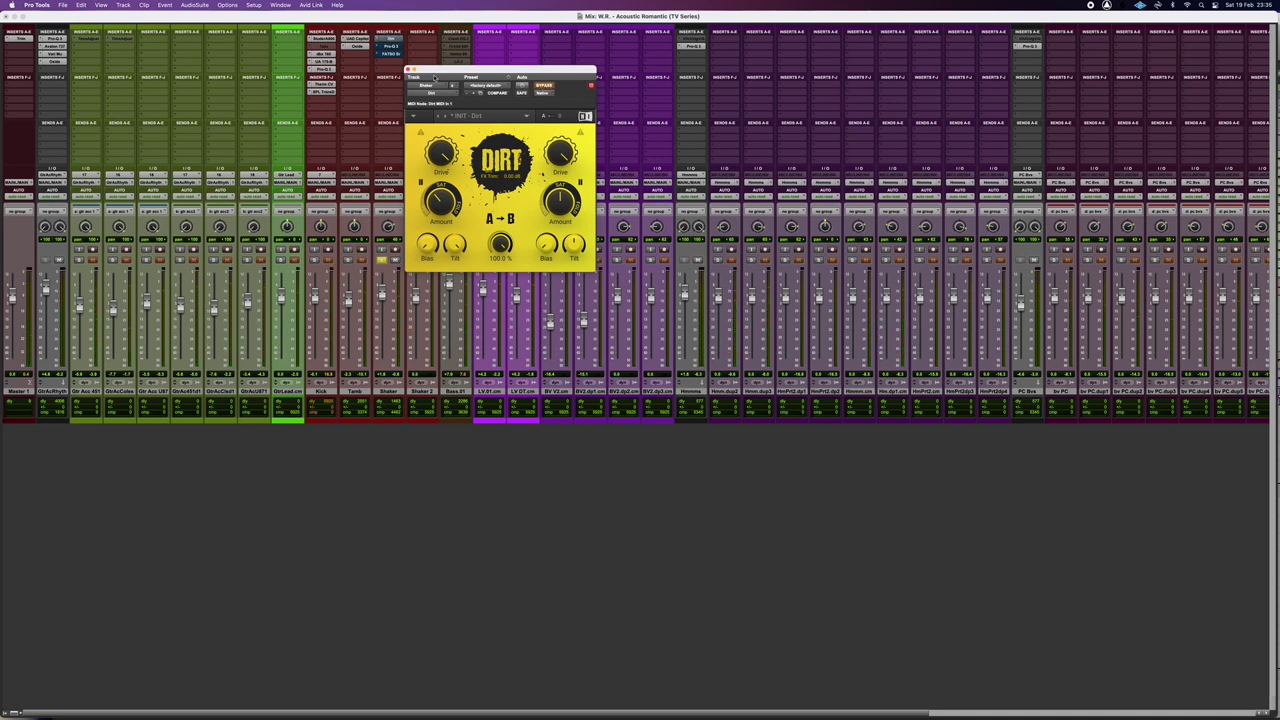
# Step: Lower Dirt's mix back to a subtle amount and compare it bypassed and active, leaving it active
pyautogui.moveTo(502, 244); pyautogui.dragTo(503, 246)
pyautogui.click(545, 87)
pyautogui.click(544, 87)
pyautogui.click(543, 86)
# Step: Activate the Shaker's Pro-Q 3 low cut alongside Dirt and play the soloed track with the EQ window open
pyautogui.click(390, 46)
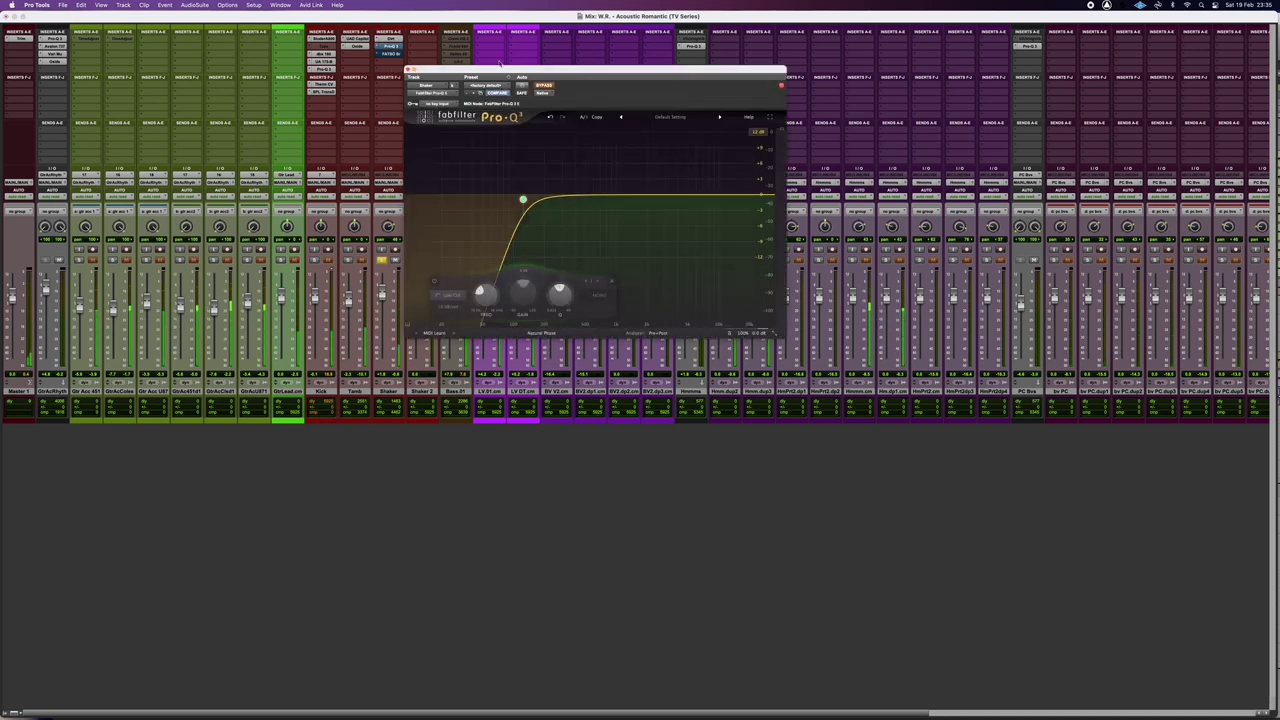
pyautogui.click(543, 86)
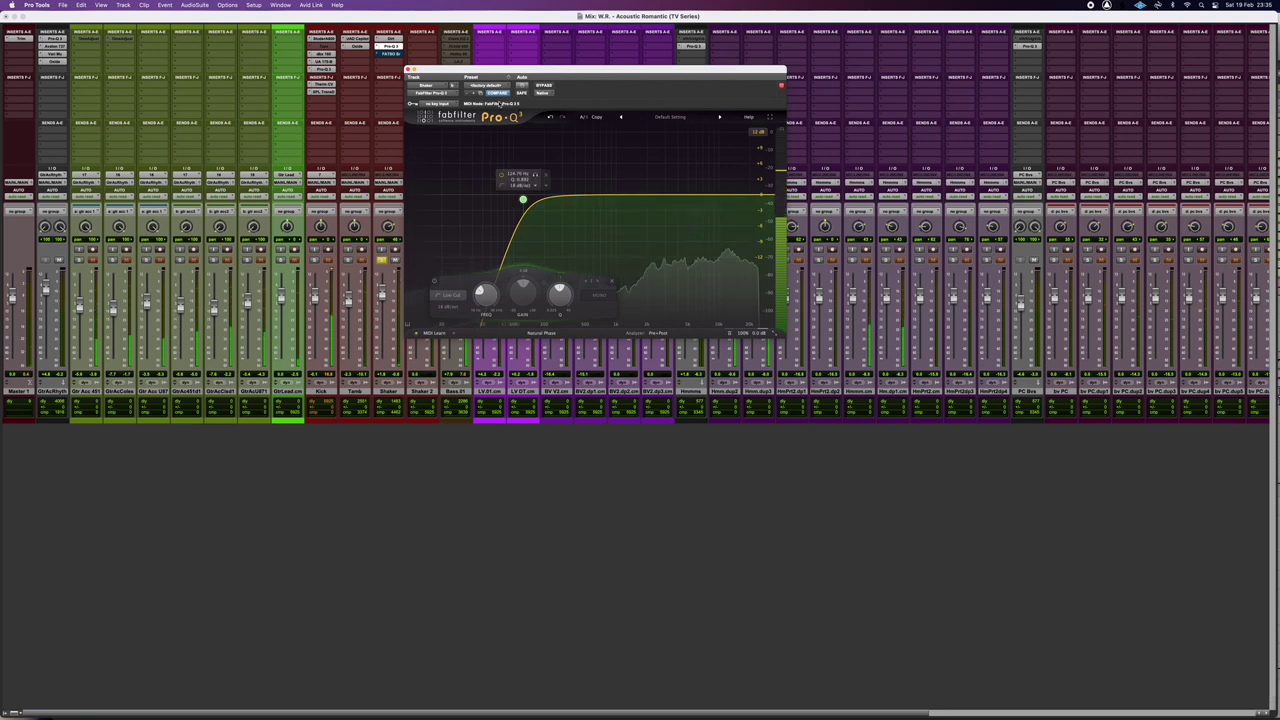
pyautogui.click(389, 38)
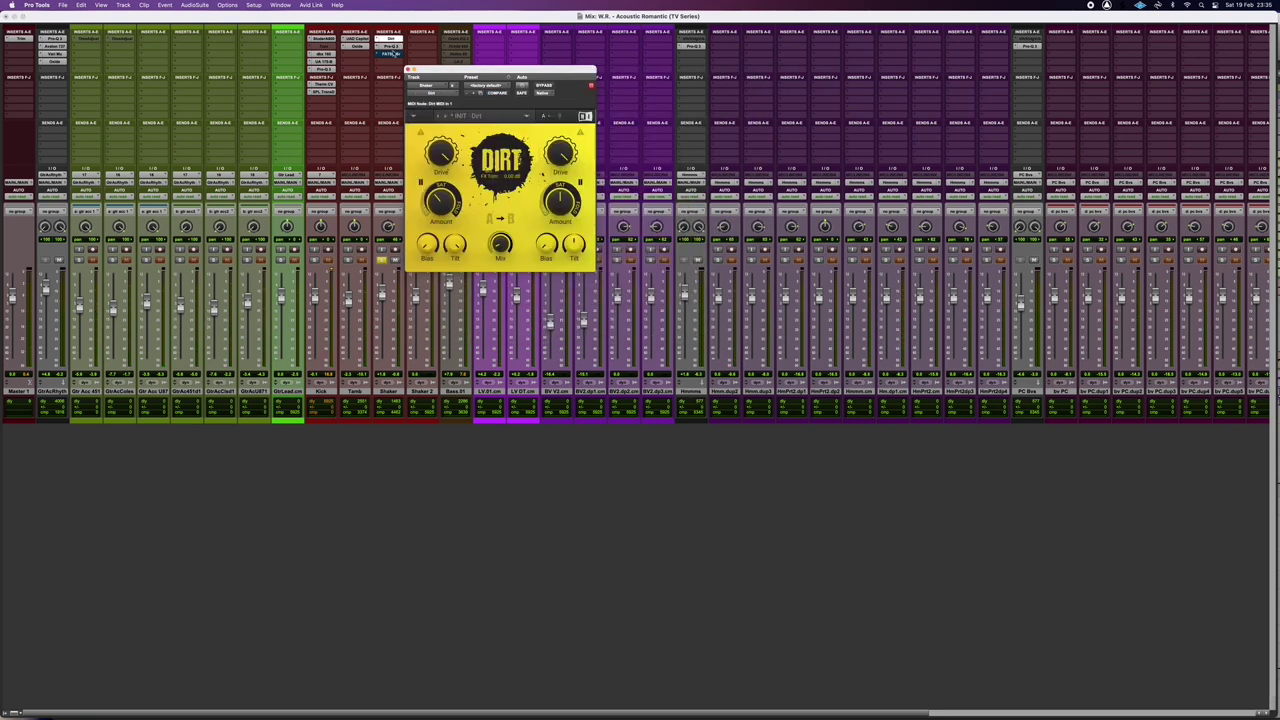
pyautogui.click(392, 46)
pyautogui.moveTo(523, 201)
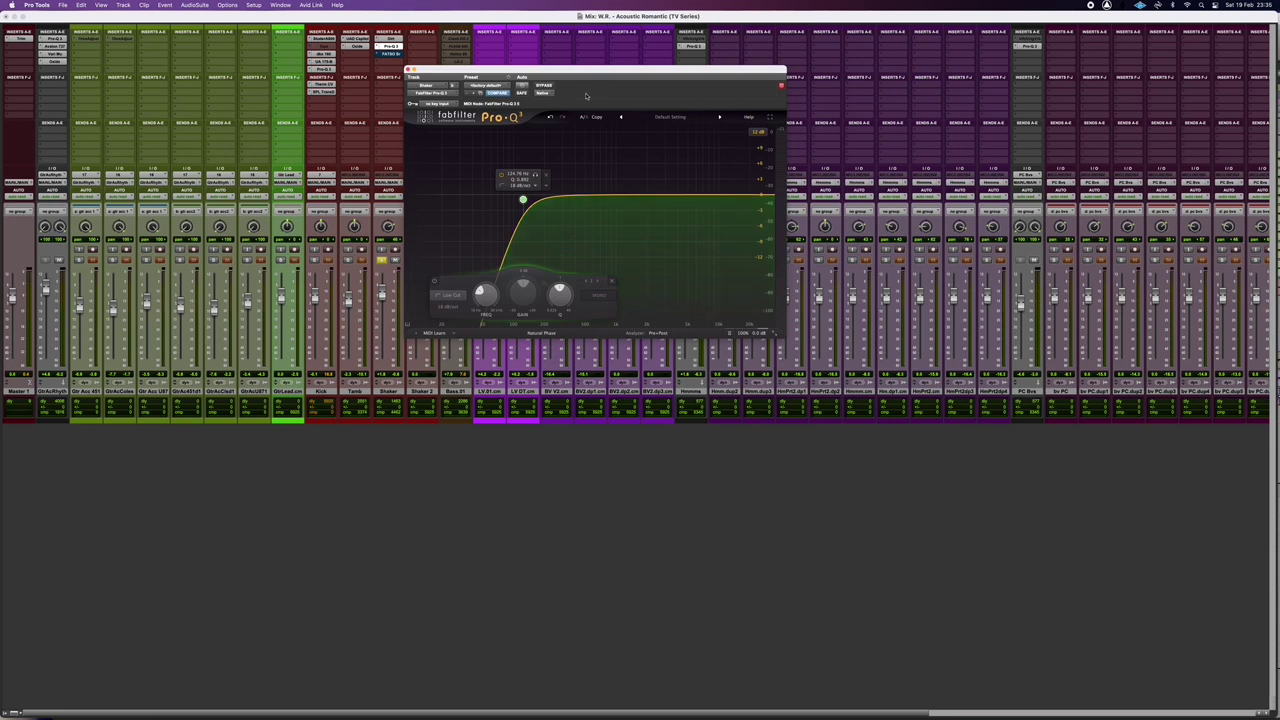
pyautogui.press('space')
pyautogui.press('space')
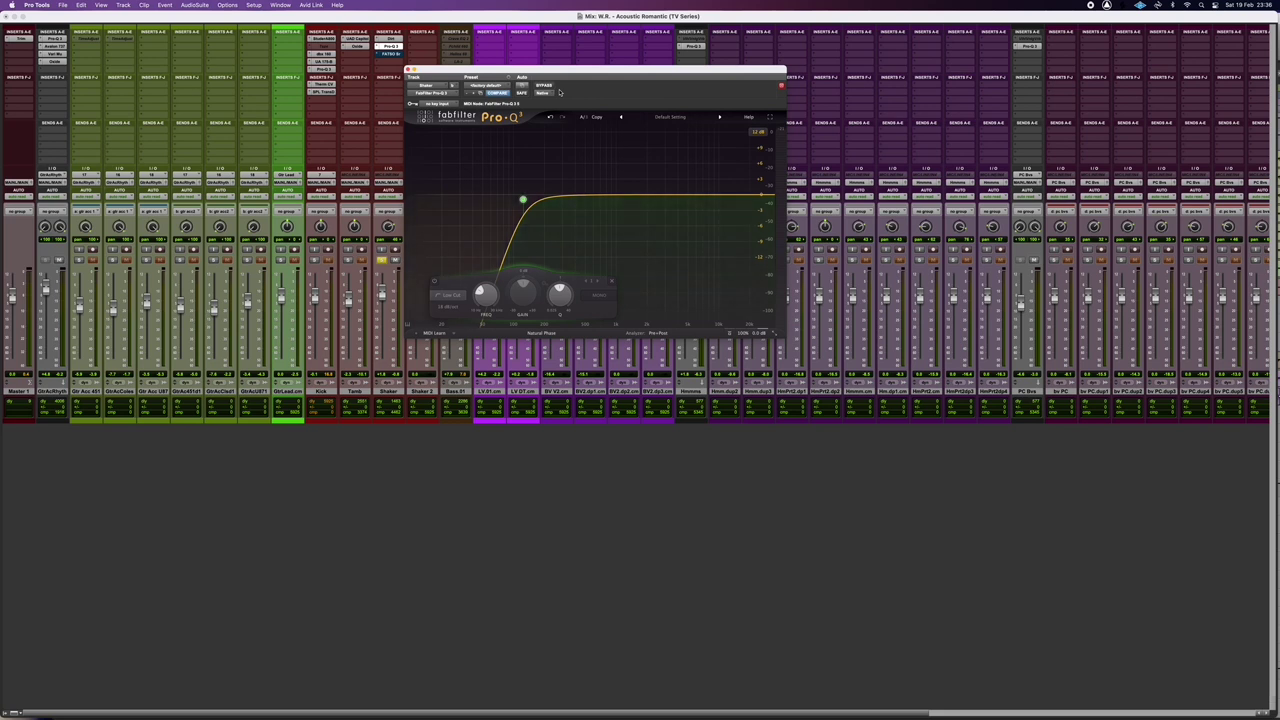
# Step: Solo the rhythm guitars with the Shaker and toggle Pro-Q 3 between bypassed and active during playback, leaving it active
pyautogui.moveTo(536, 188)
pyautogui.moveTo(80, 262); pyautogui.dragTo(380, 286)
pyautogui.press('space')
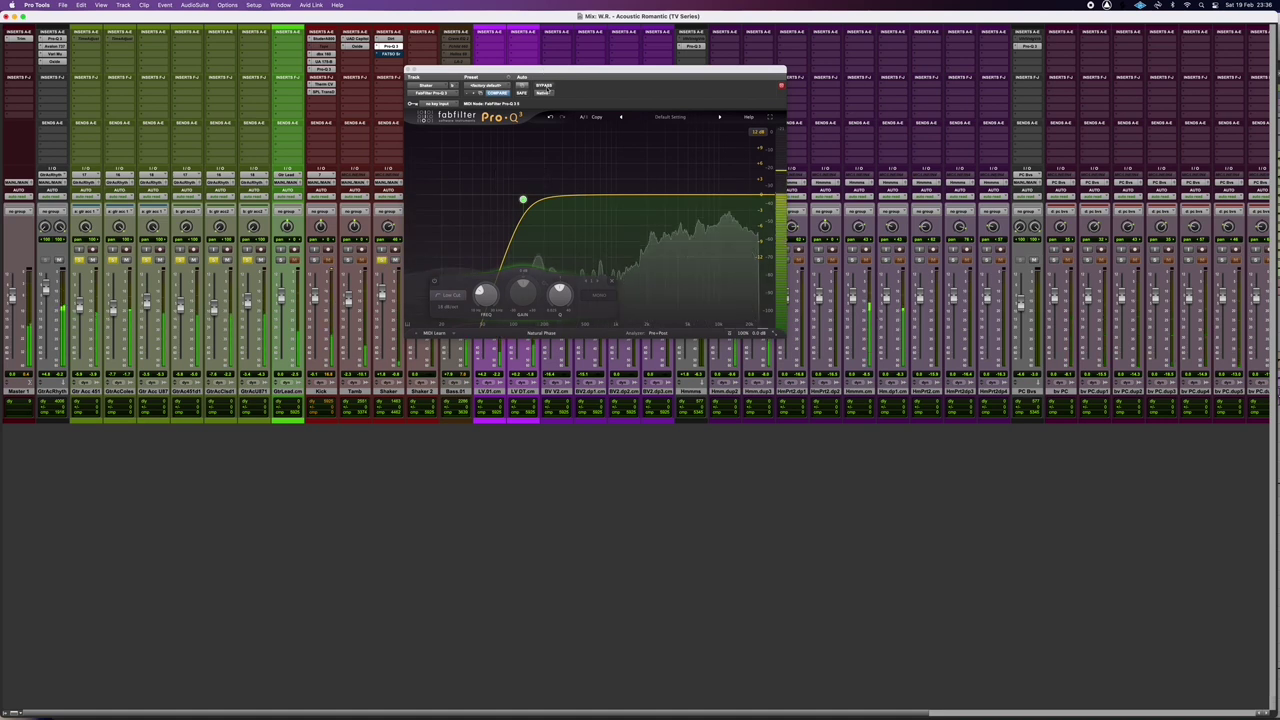
pyautogui.click(544, 86)
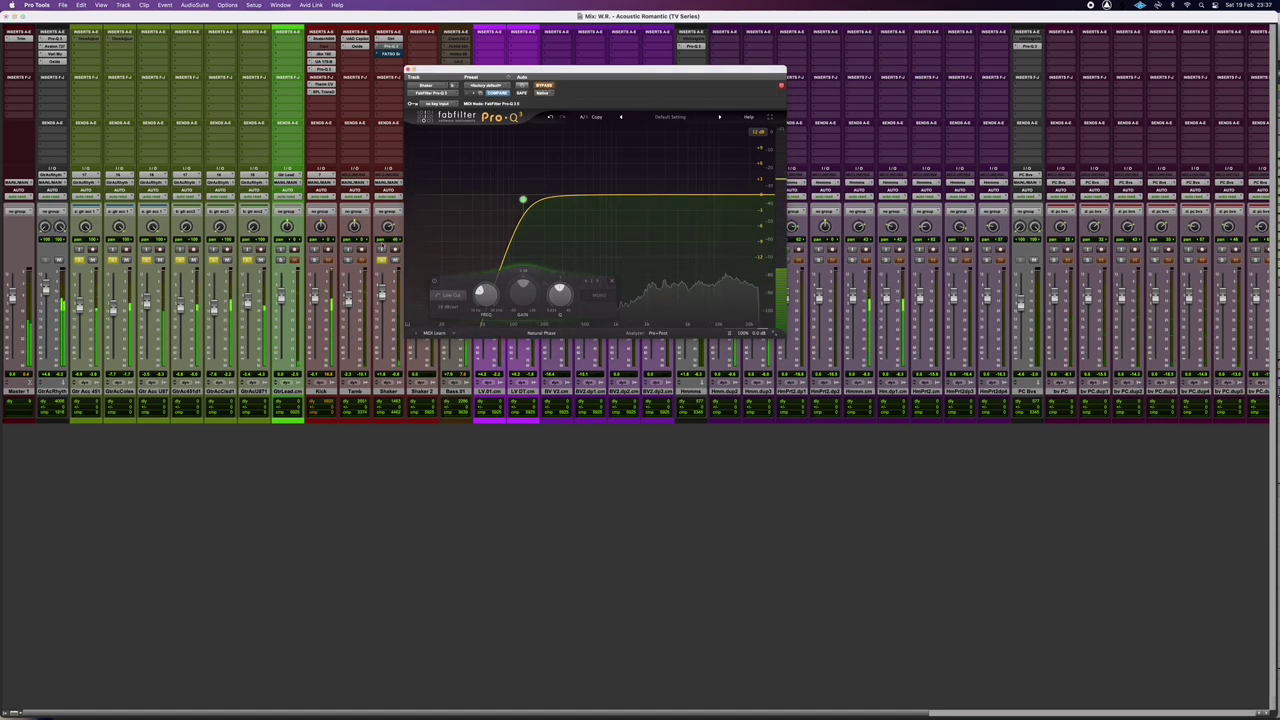
pyautogui.click(544, 87)
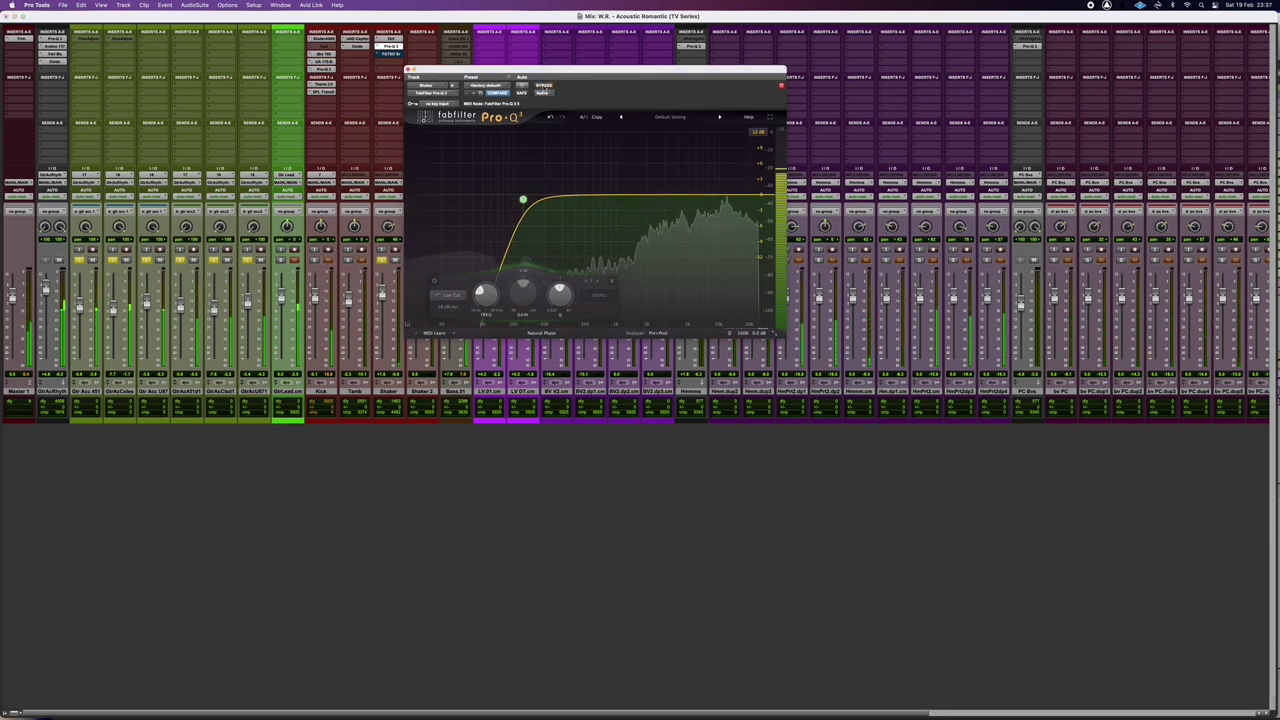
pyautogui.click(544, 87)
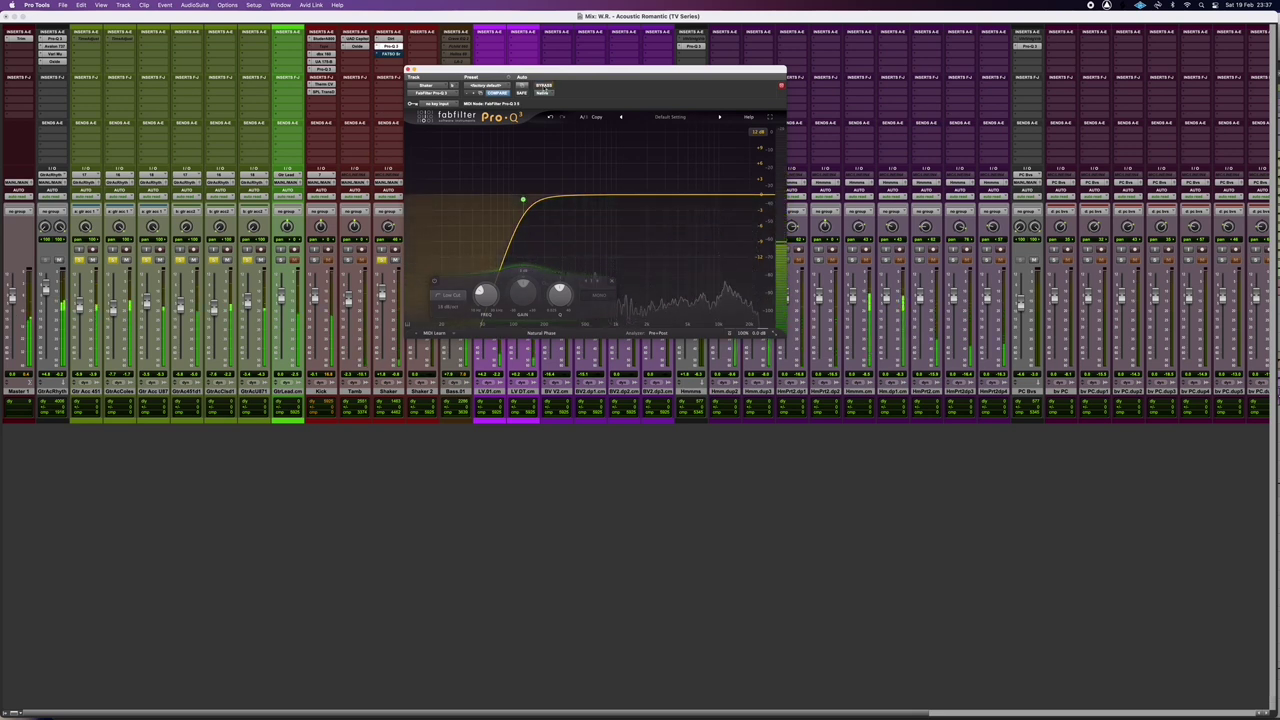
pyautogui.press('space')
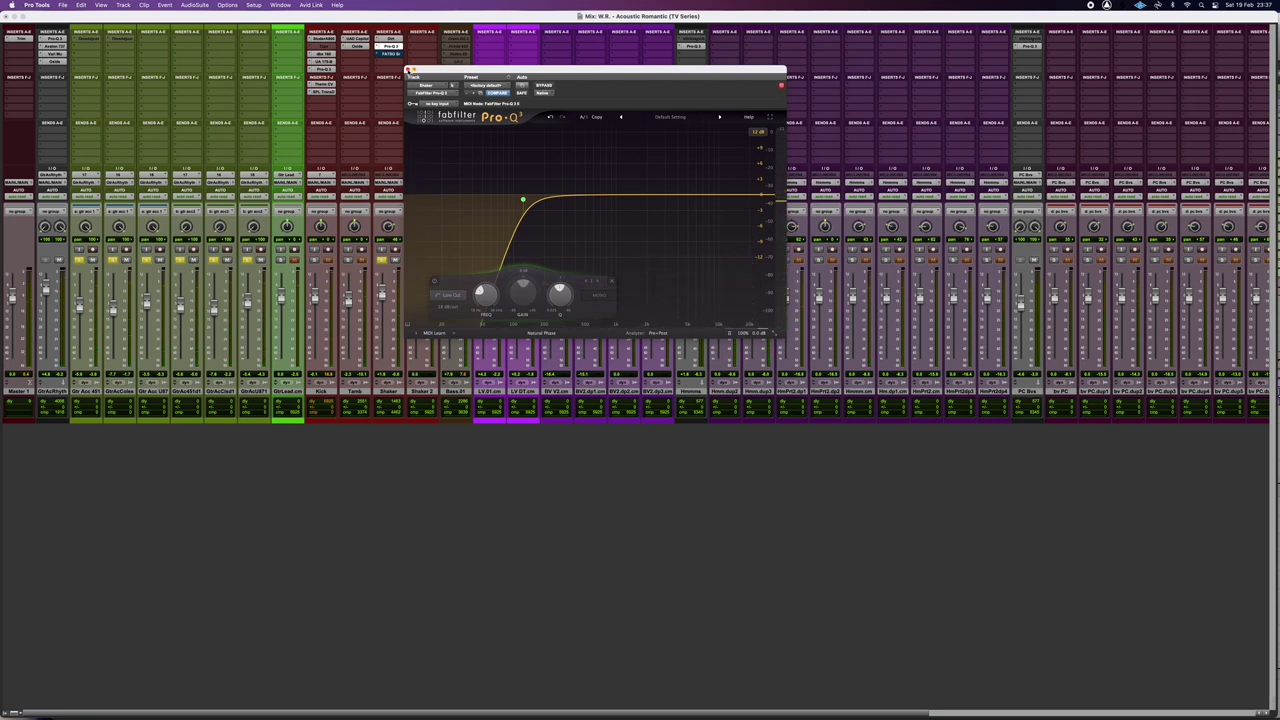
# Step: Swap the Shaker's Pro-Q 3 window for its bypassed FATSO compressor and place that window clear of the Shaker's inserts
pyautogui.click(406, 70)
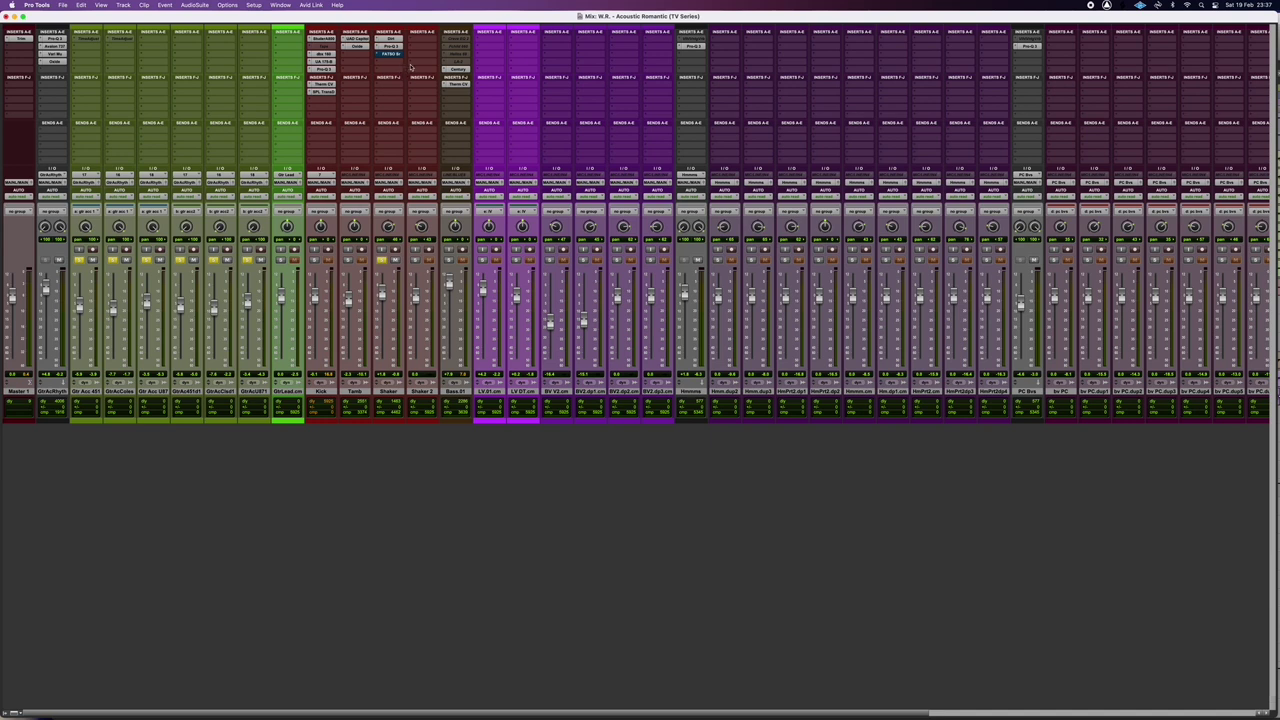
pyautogui.click(391, 54)
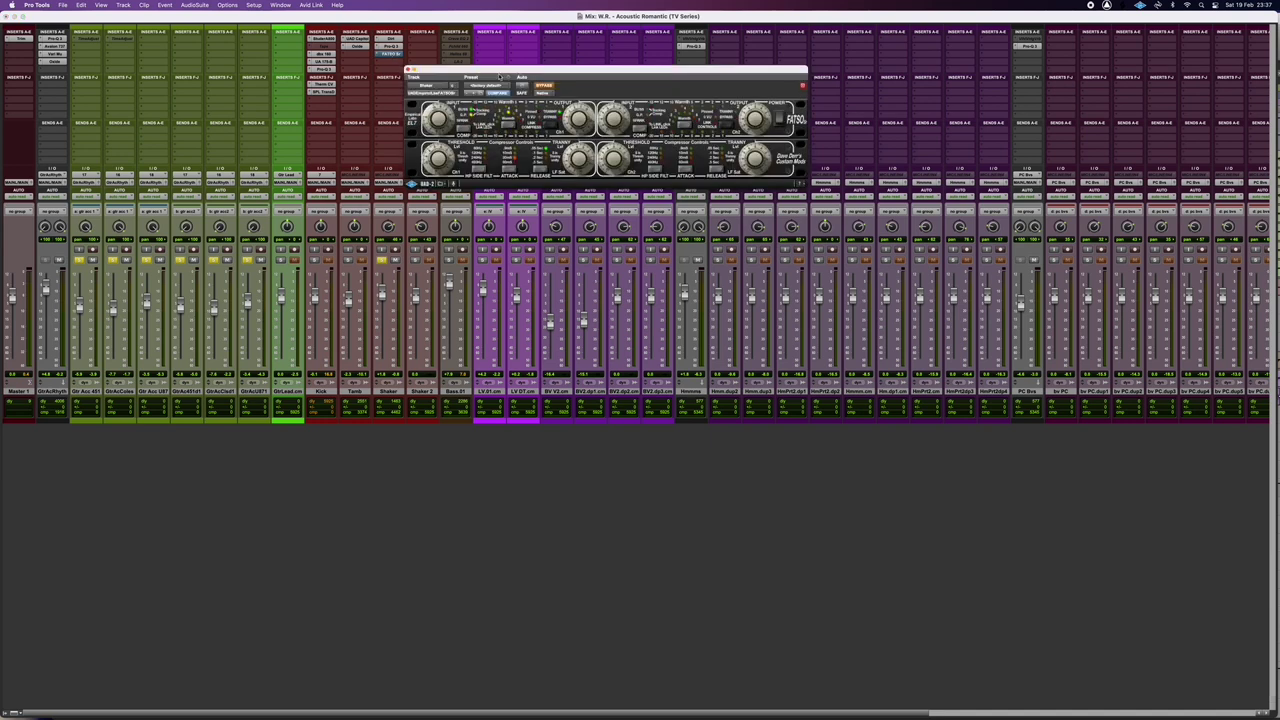
pyautogui.moveTo(500, 77); pyautogui.dragTo(289, 122)
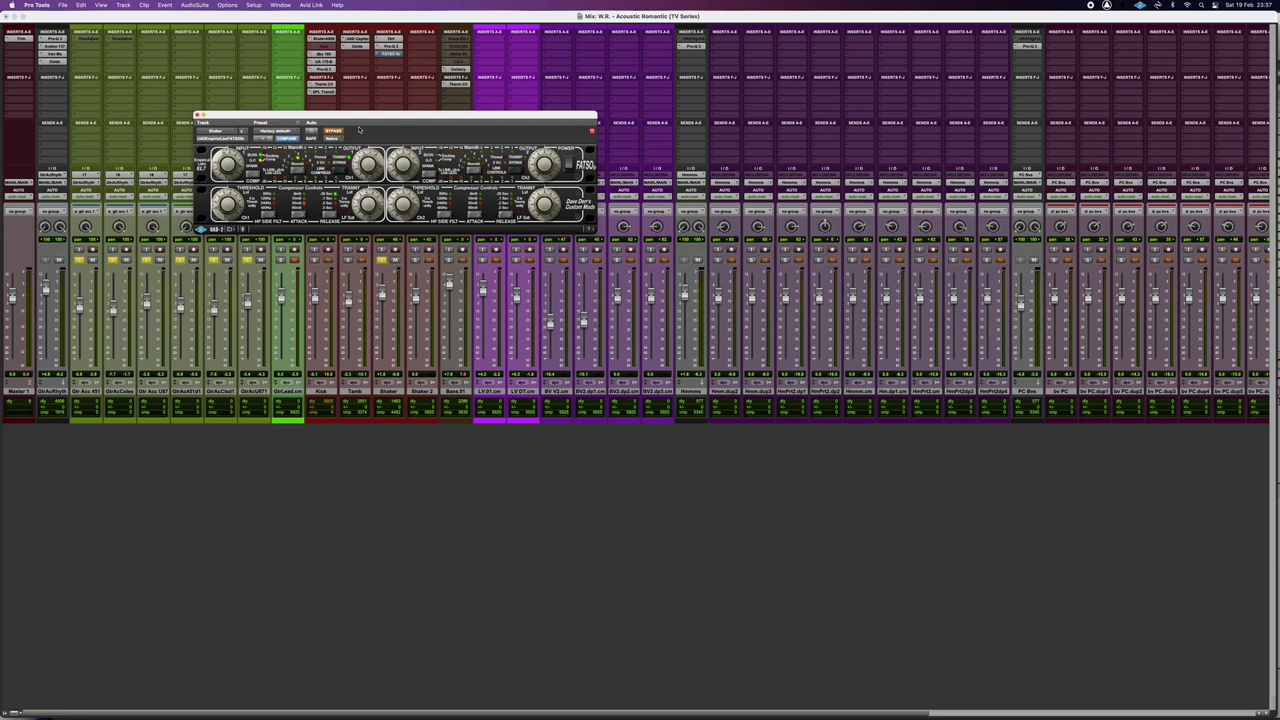
pyautogui.moveTo(348, 113); pyautogui.dragTo(495, 103)
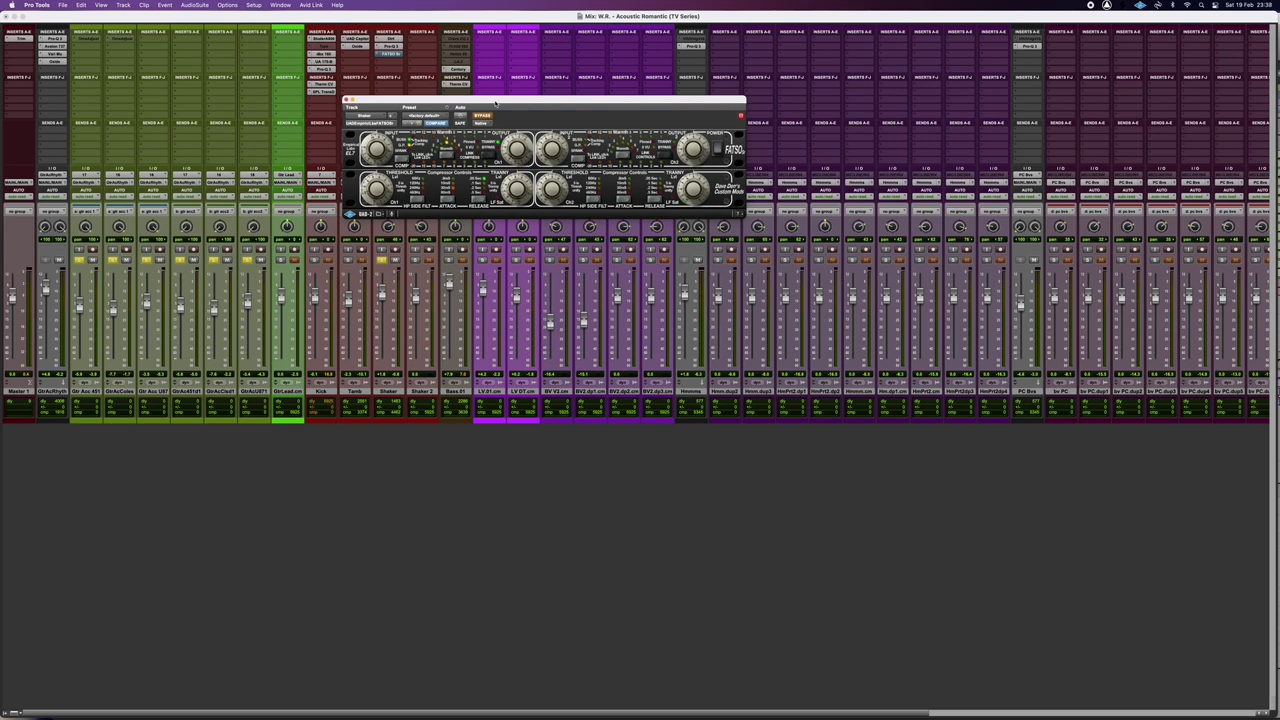
pyautogui.moveTo(494, 103); pyautogui.dragTo(394, 117)
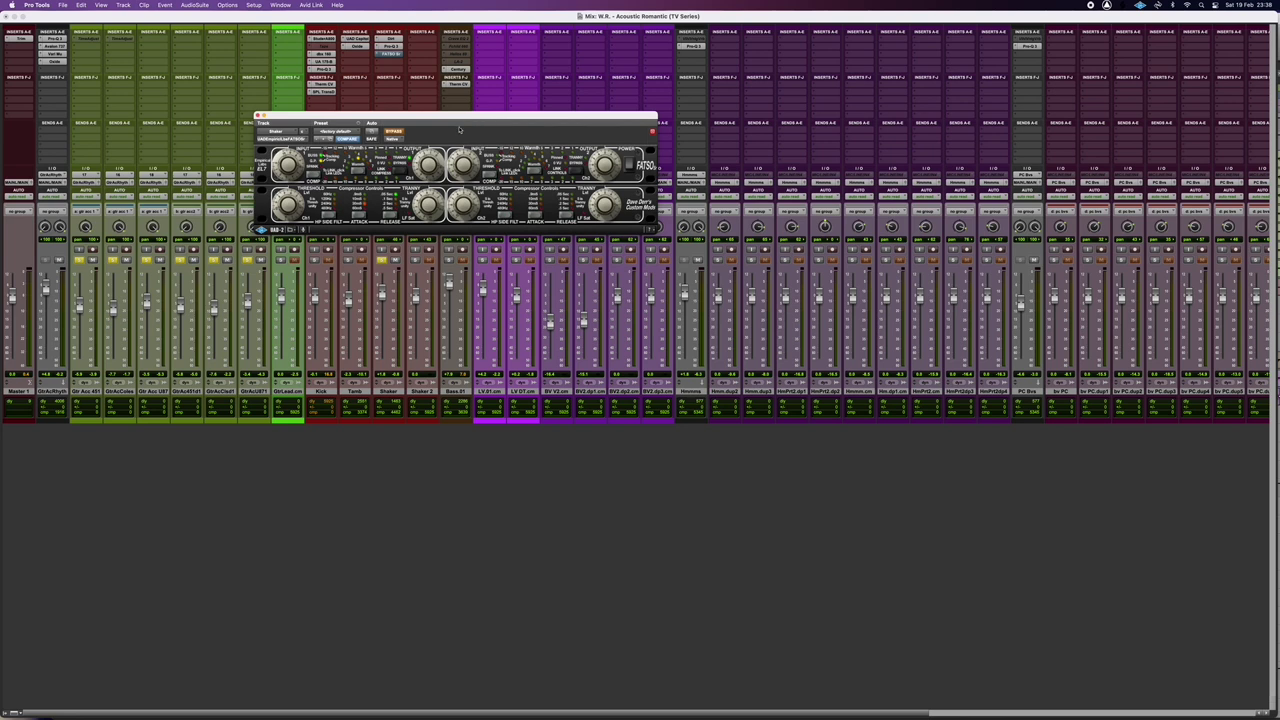
pyautogui.moveTo(409, 117); pyautogui.dragTo(593, 101)
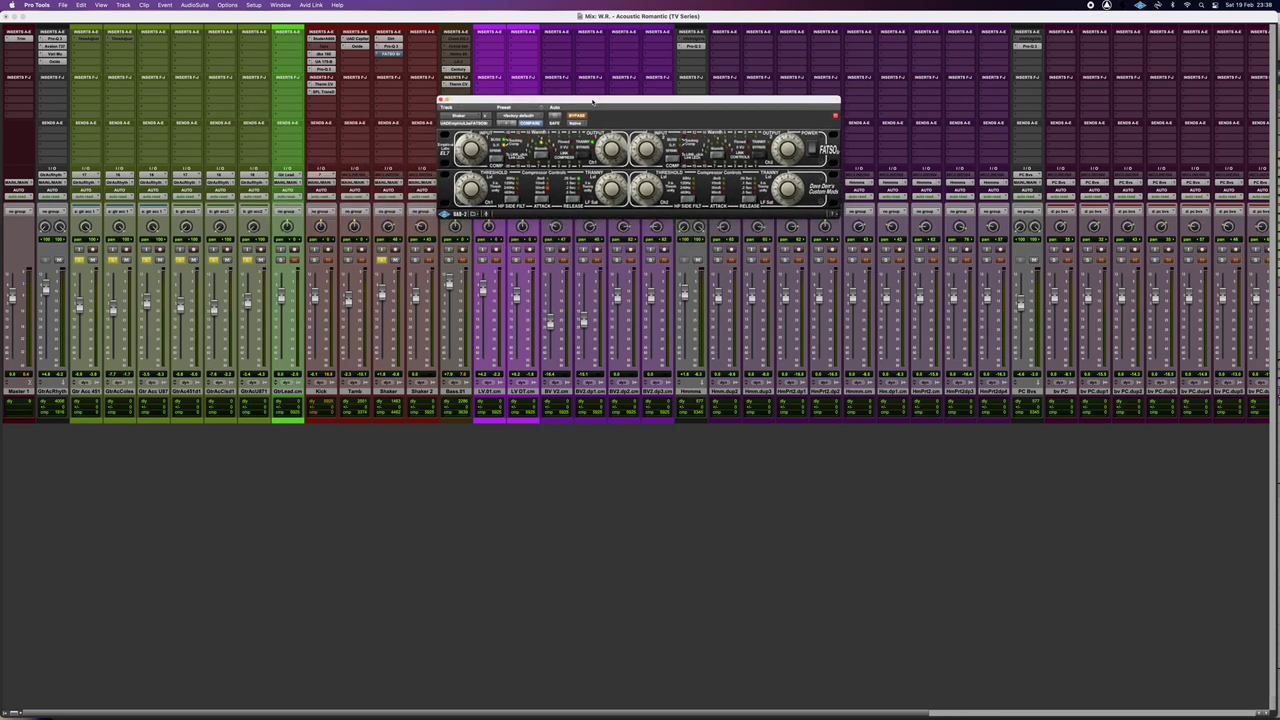
pyautogui.moveTo(593, 101); pyautogui.dragTo(563, 120)
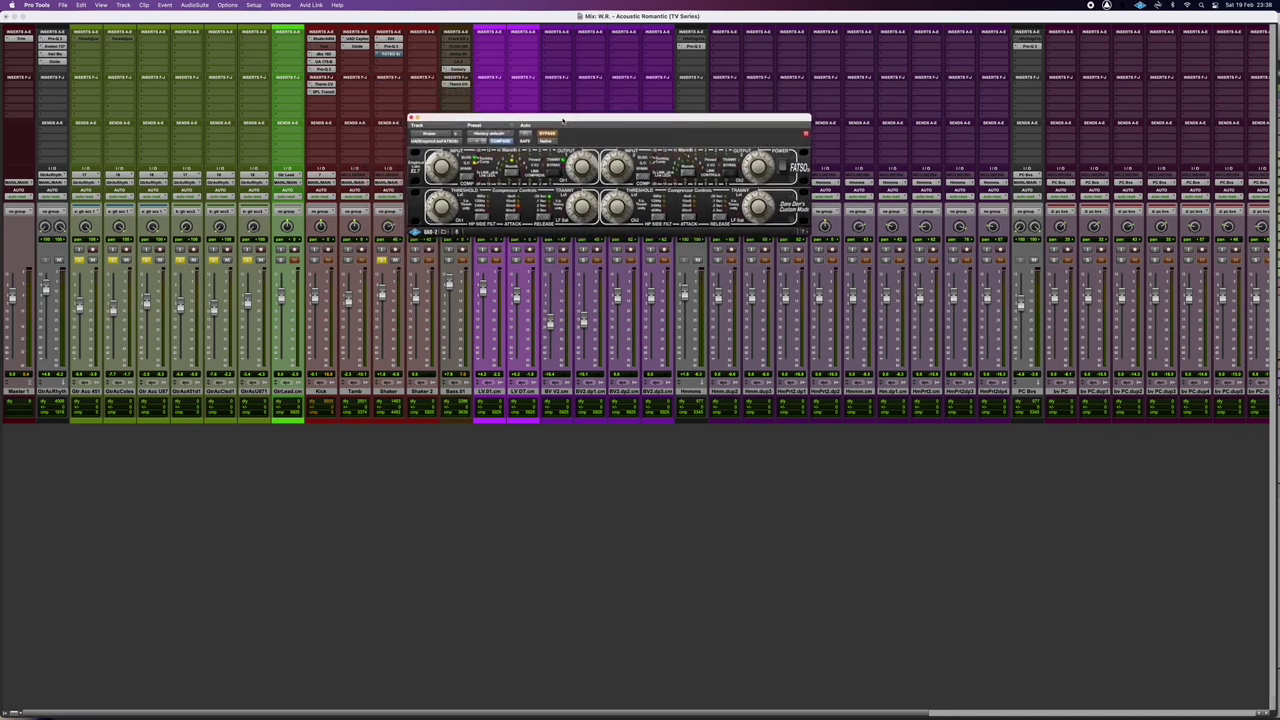
# Step: Play the rhythm guitars with the Shaker and toggle FATSO between active and bypassed, leaving it bypassed
pyautogui.press('space')
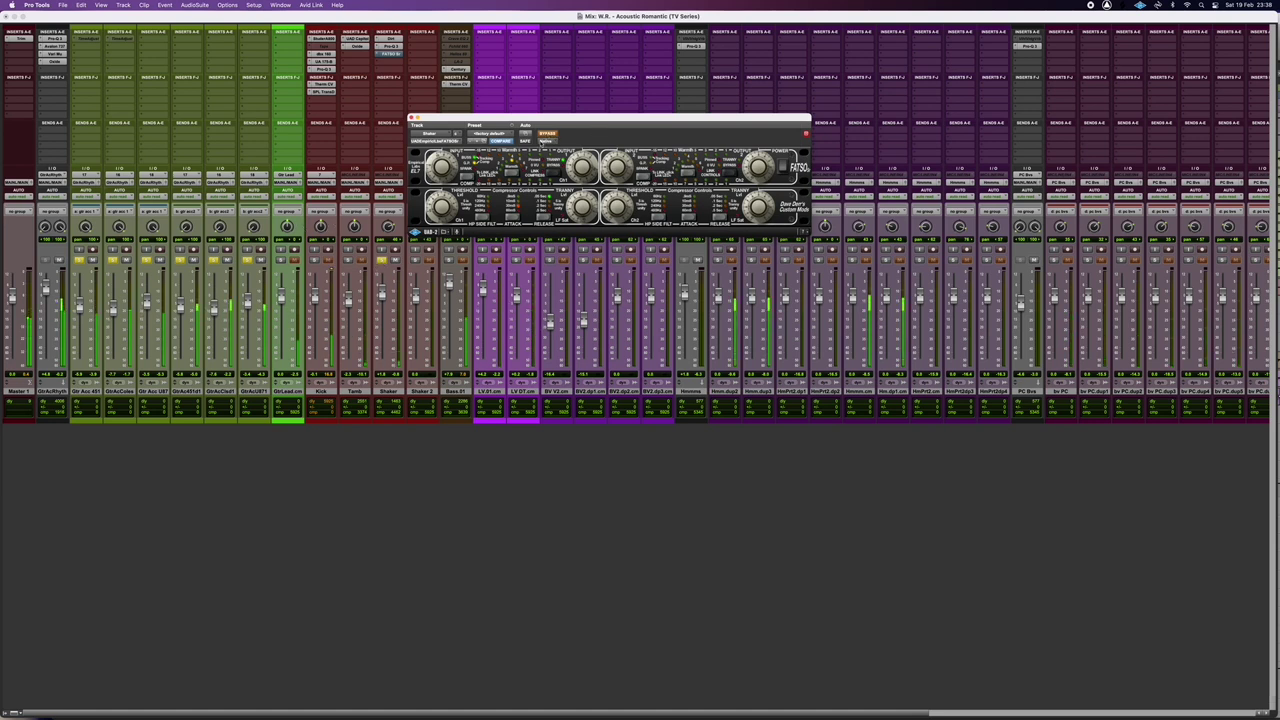
pyautogui.click(547, 133)
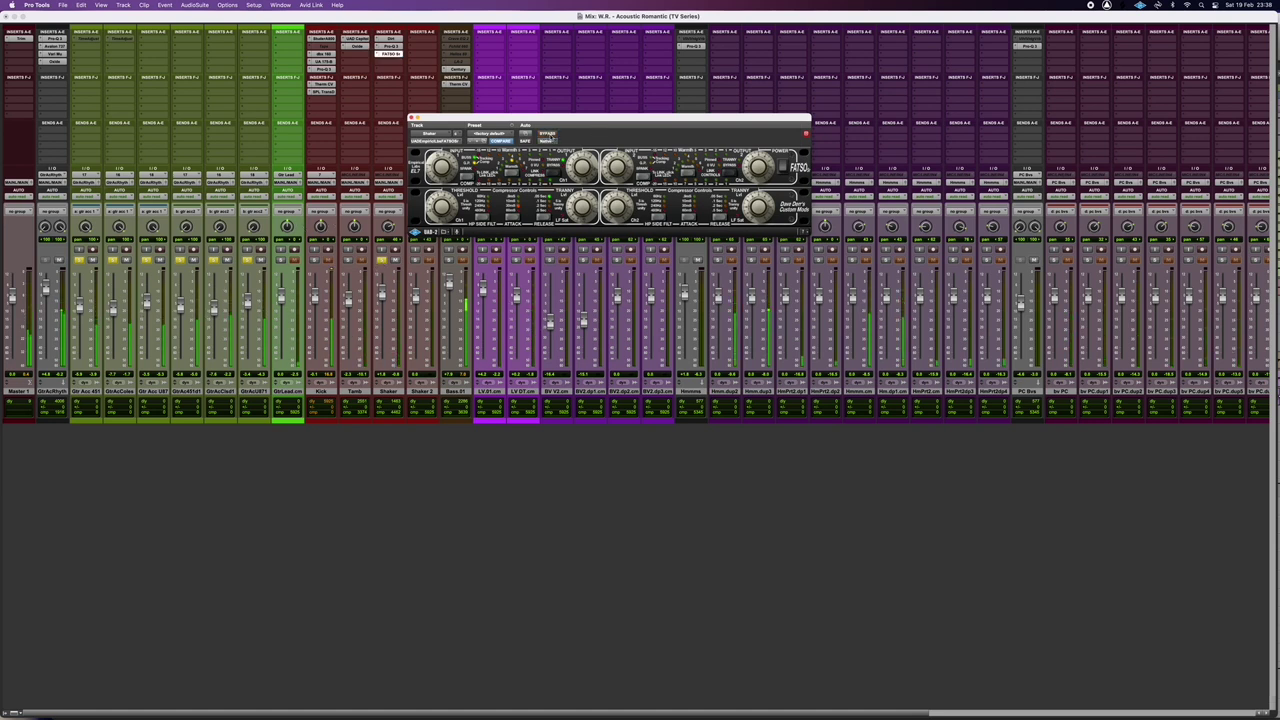
pyautogui.click(547, 133)
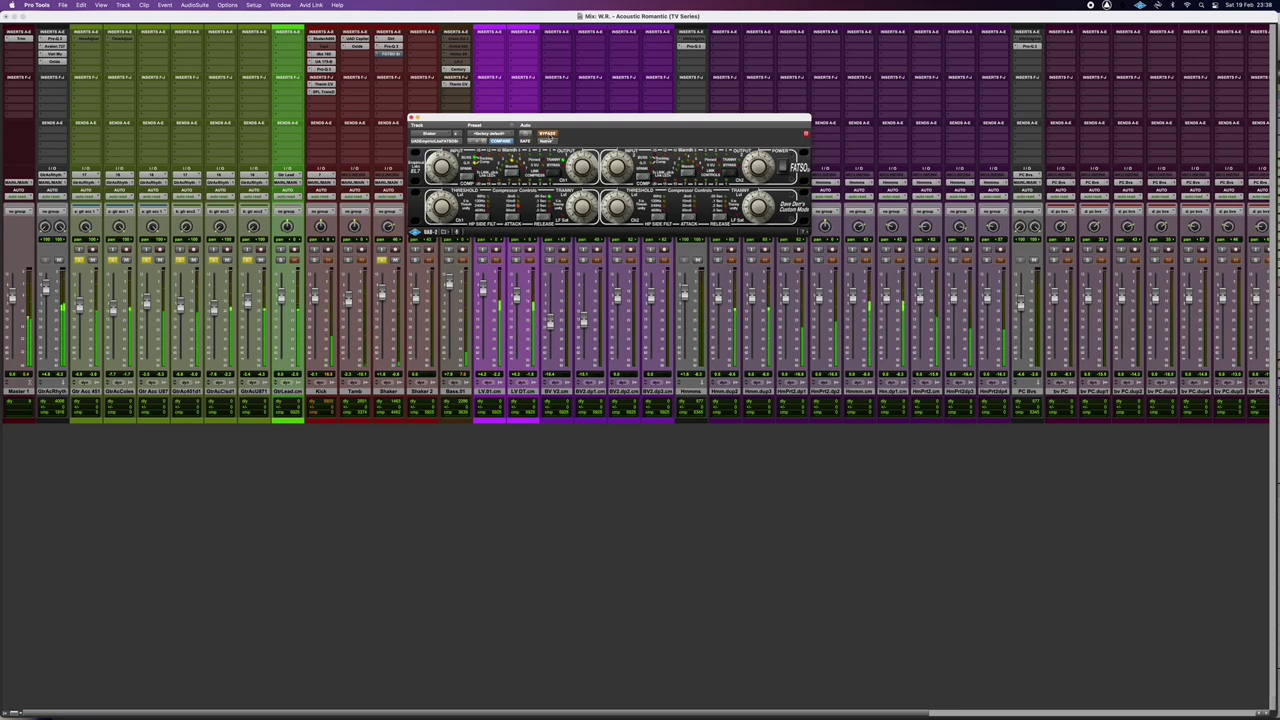
pyautogui.click(547, 133)
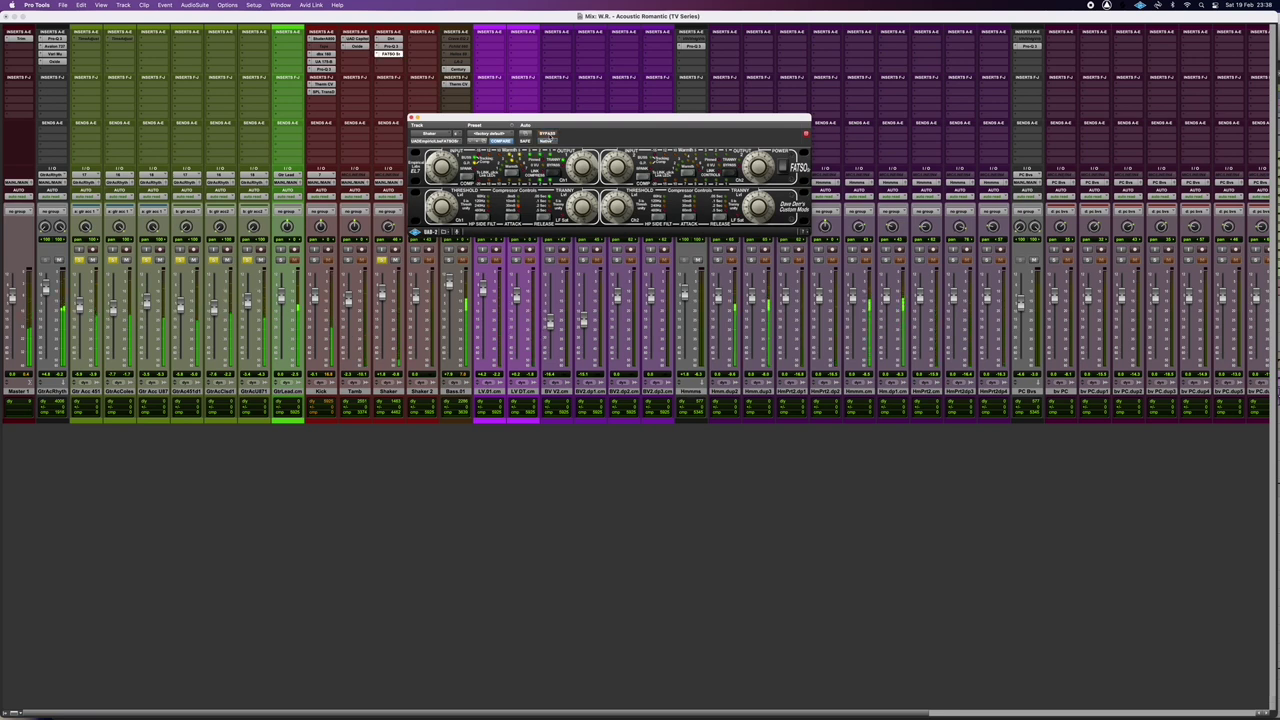
pyautogui.click(547, 133)
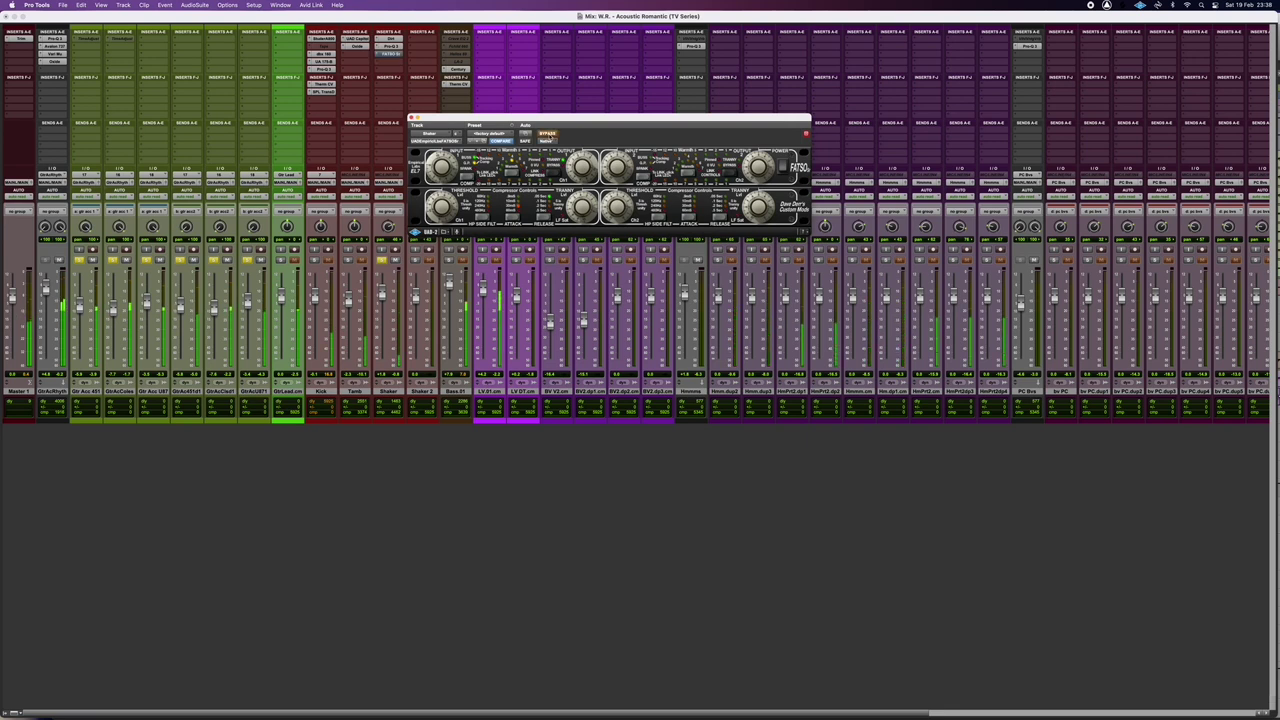
# Step: Compare the Shaker's plug-in chain bypassed and active during playback, leaving Dirt, Pro-Q 3 and FATSO active
pyautogui.click(389, 38)
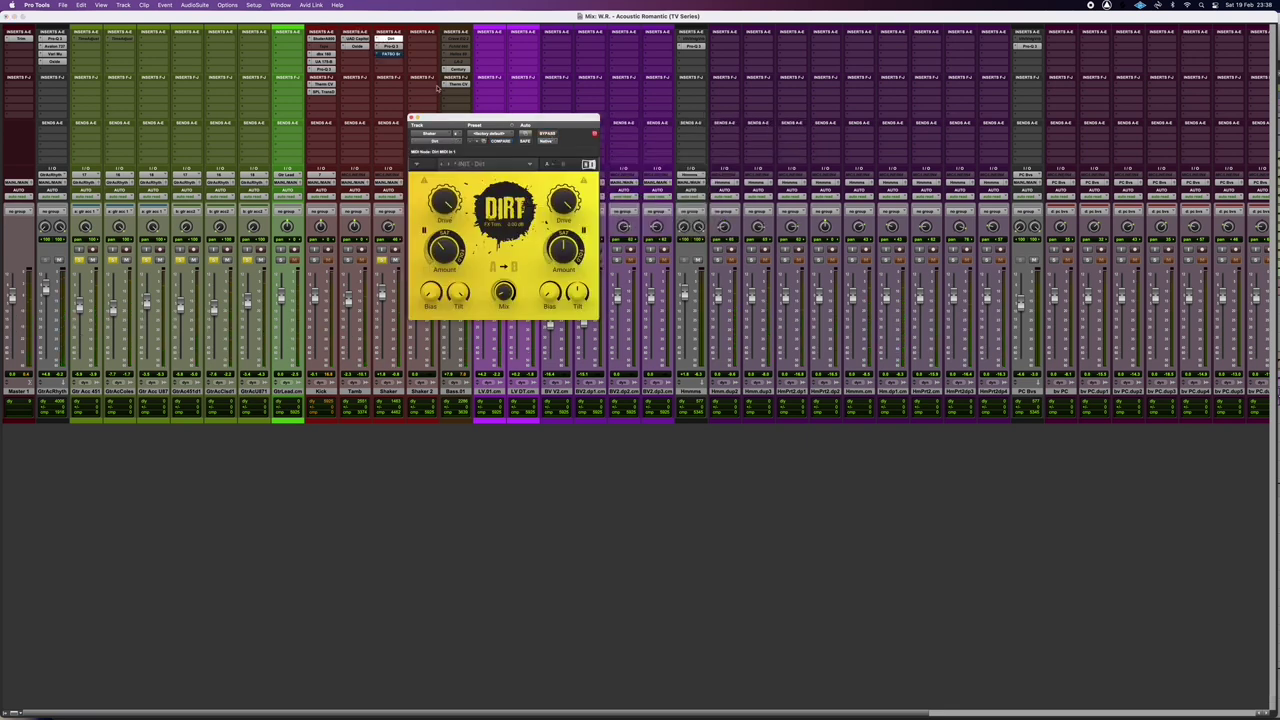
pyautogui.click(413, 118)
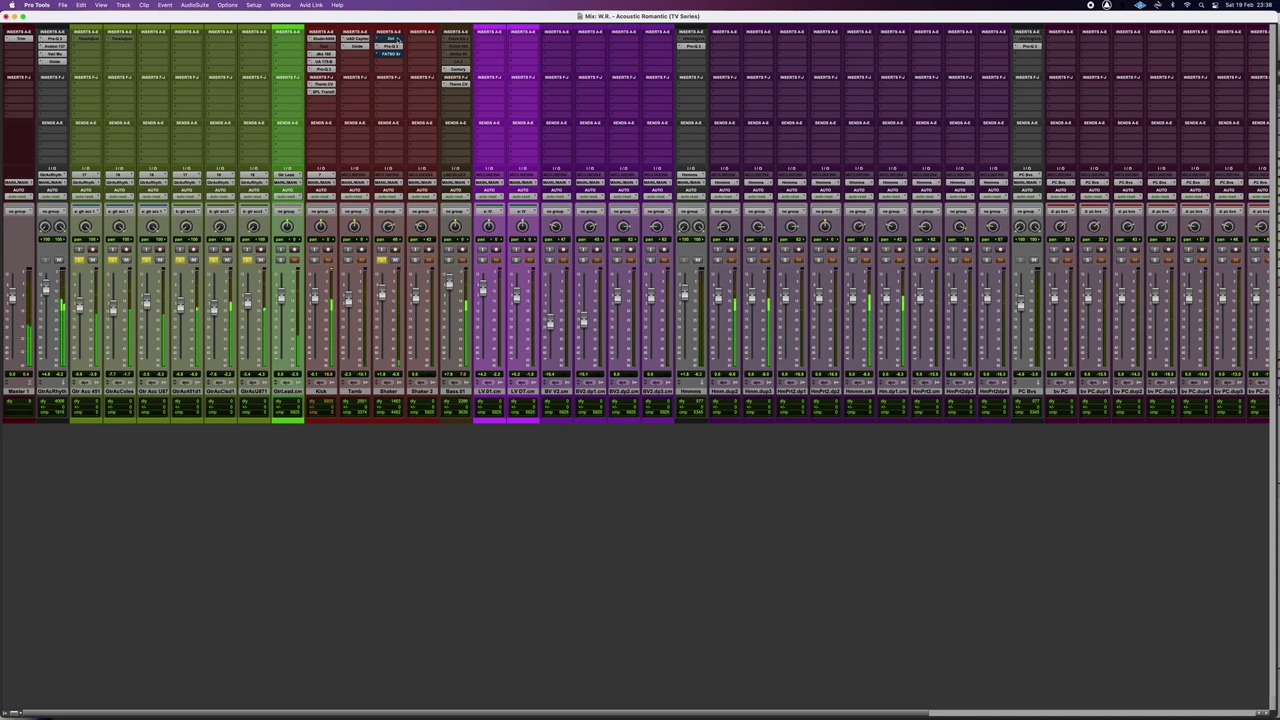
pyautogui.keyDown('super'); pyautogui.click(391, 46); pyautogui.keyUp('super')
pyautogui.click(390, 53)
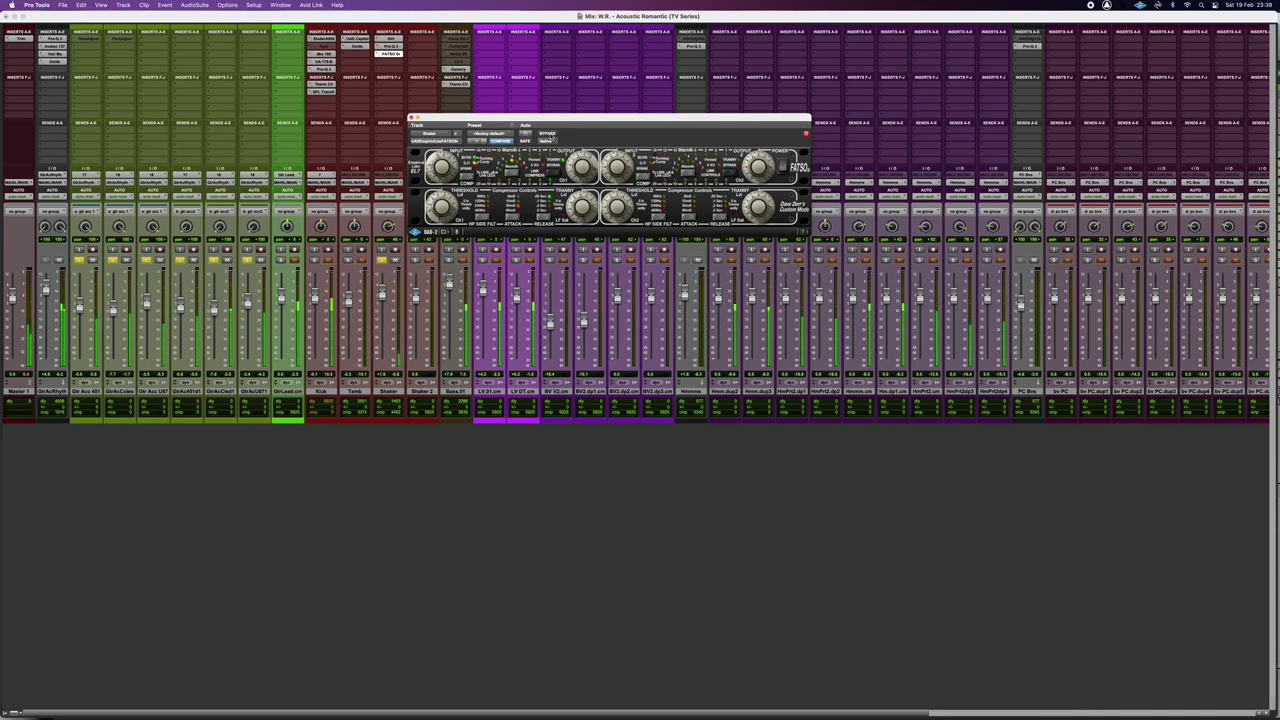
pyautogui.keyDown('super'); pyautogui.click(390, 53); pyautogui.keyUp('super')
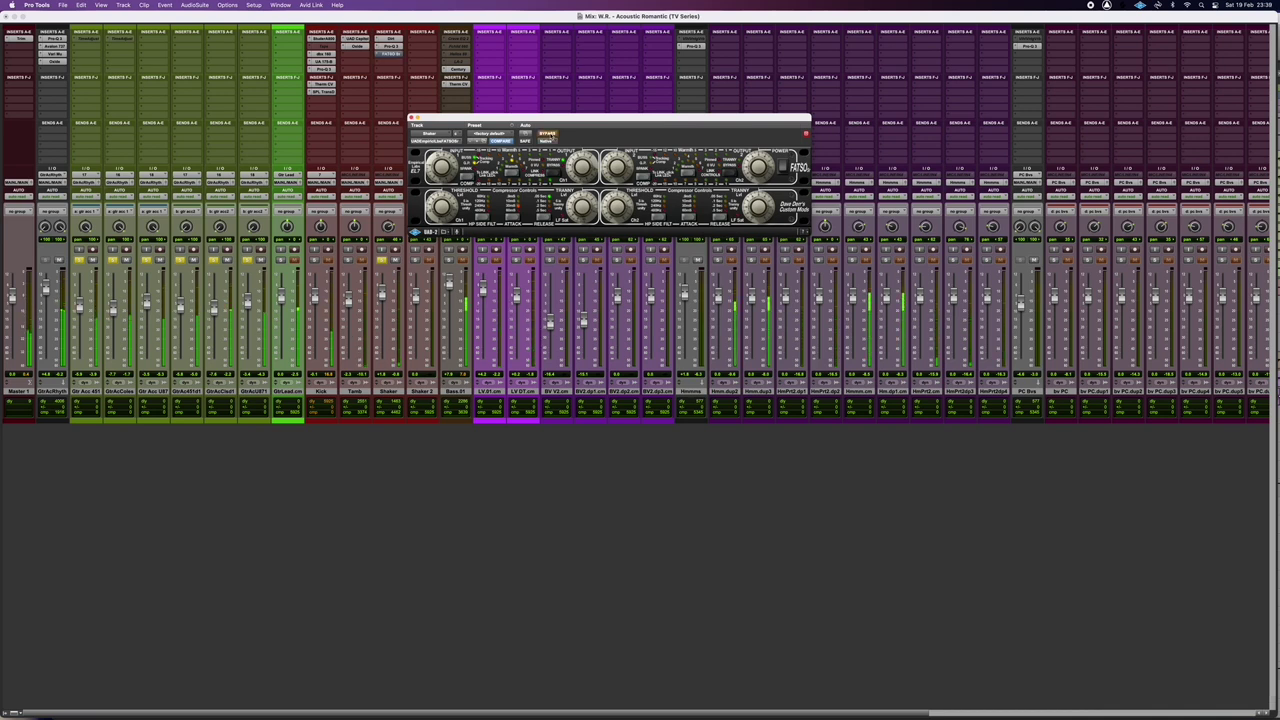
pyautogui.keyDown('super'); pyautogui.click(390, 53); pyautogui.keyUp('super')
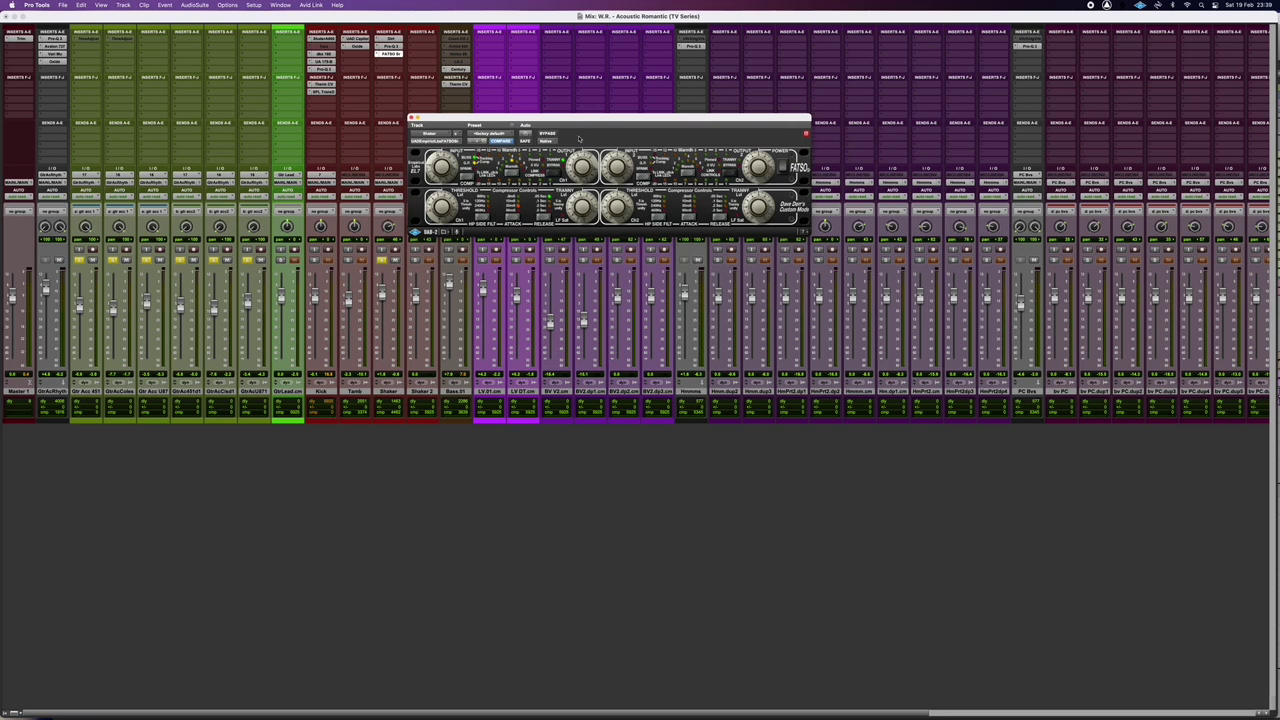
# Step: View the Kick's SPL Transient Designer settings, close that window and reopen the Shaker's FATSO
pyautogui.hscroll(1, 408, 115)
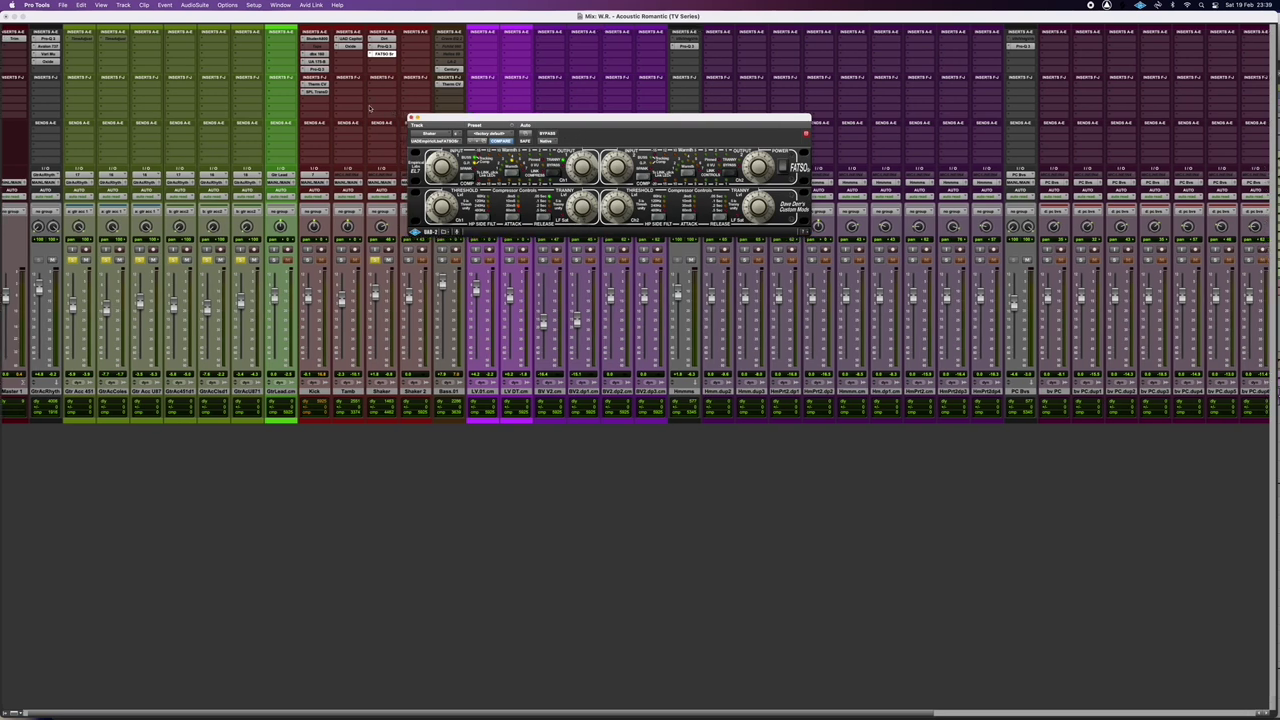
pyautogui.click(314, 91)
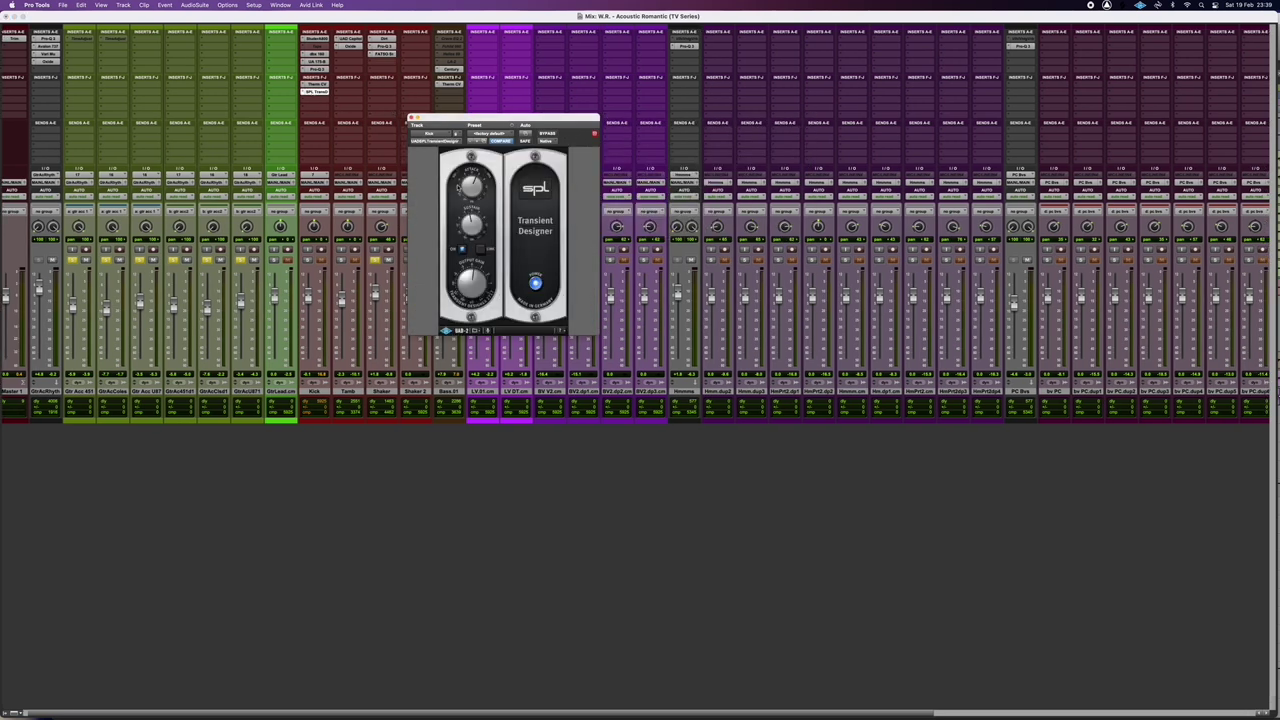
pyautogui.click(410, 118)
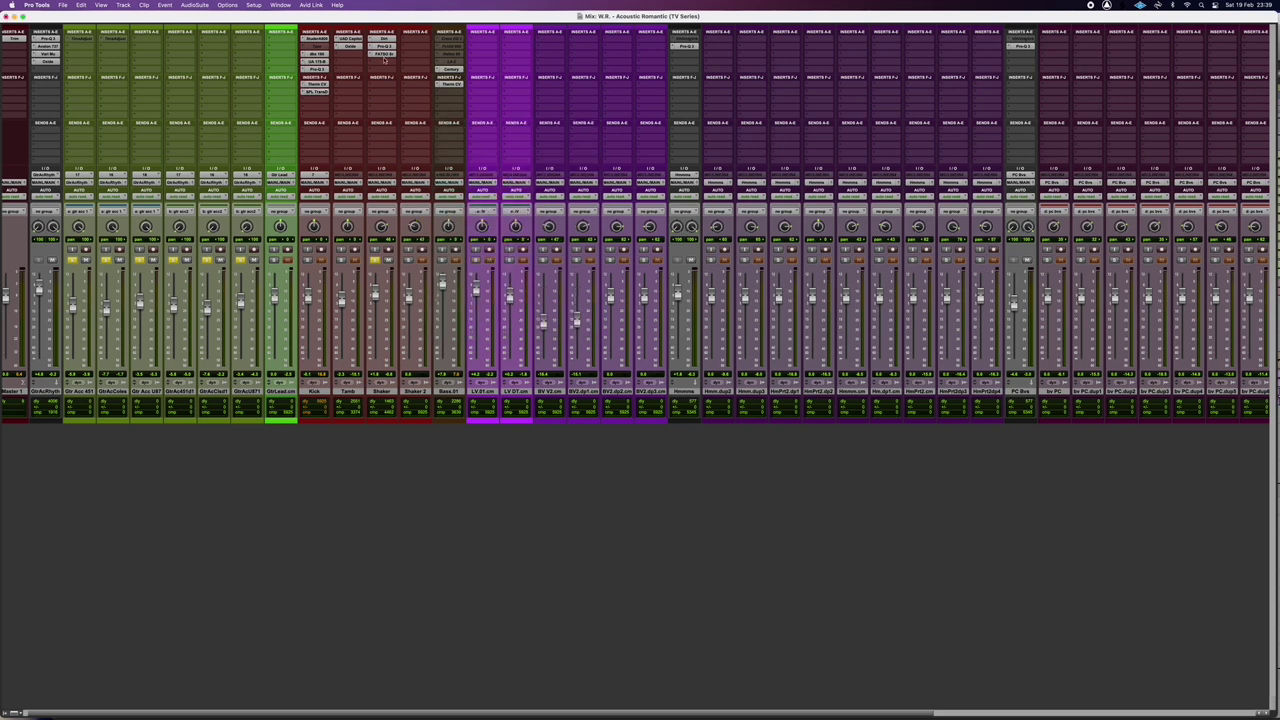
pyautogui.click(383, 53)
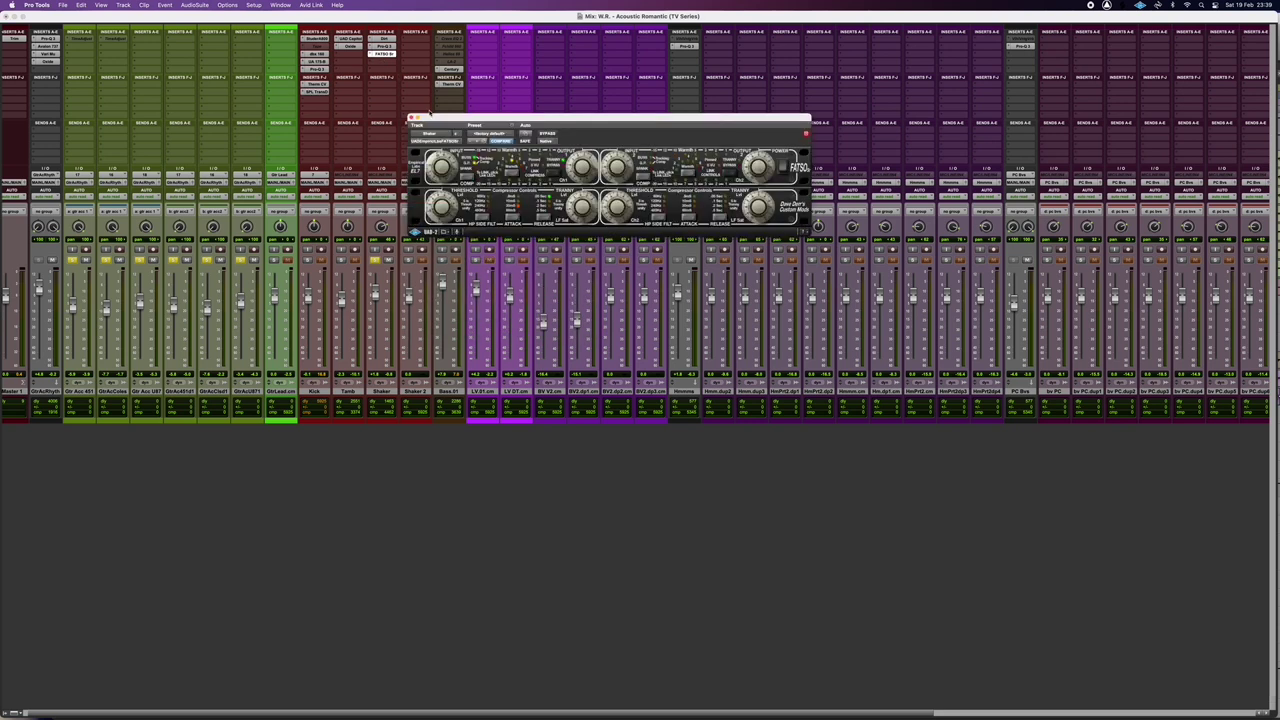
# Step: Compare FATSO bypassed and active on the Shaker during playback, leave it active and close its window
pyautogui.press('space')
pyautogui.click(545, 136)
pyautogui.press('space')
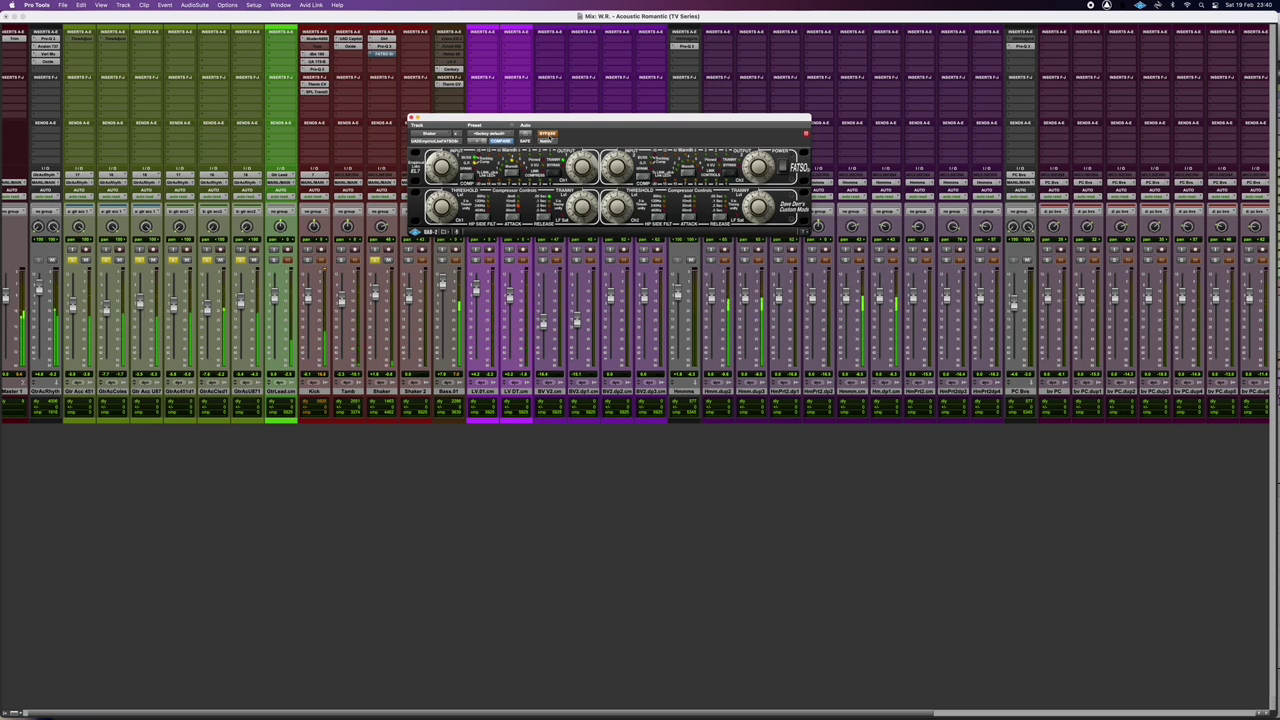
pyautogui.click(545, 136)
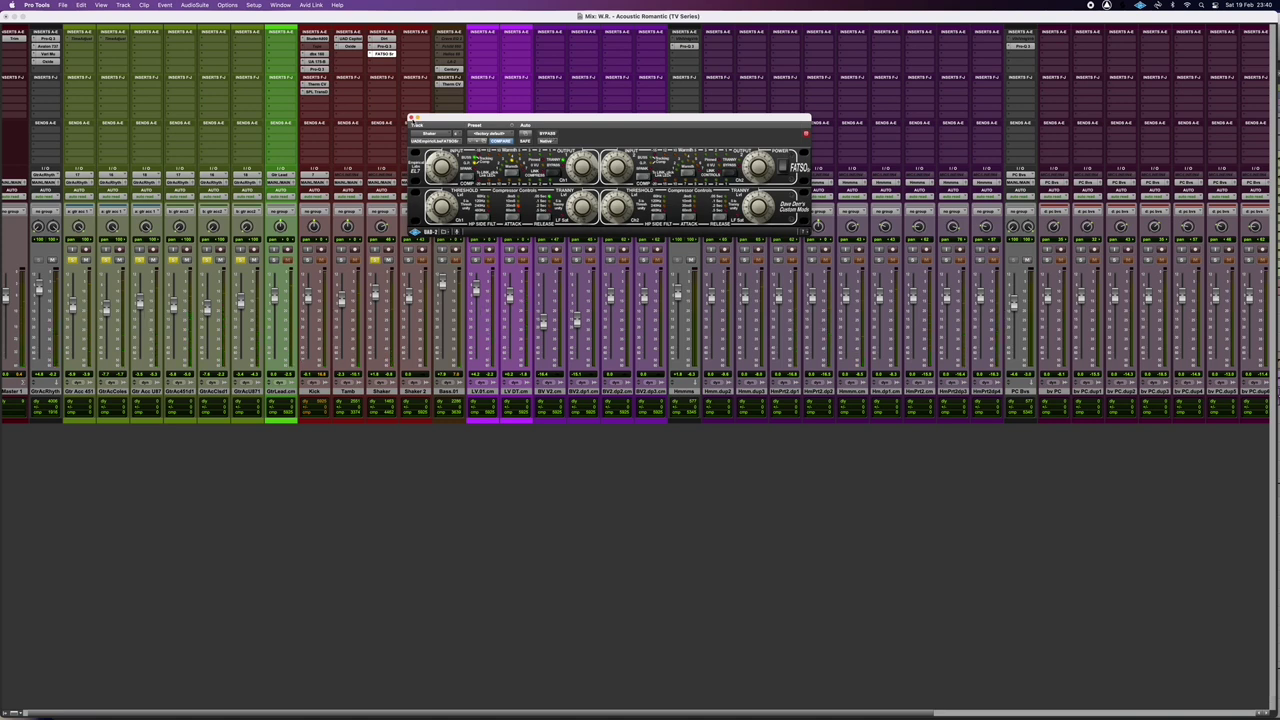
pyautogui.click(410, 118)
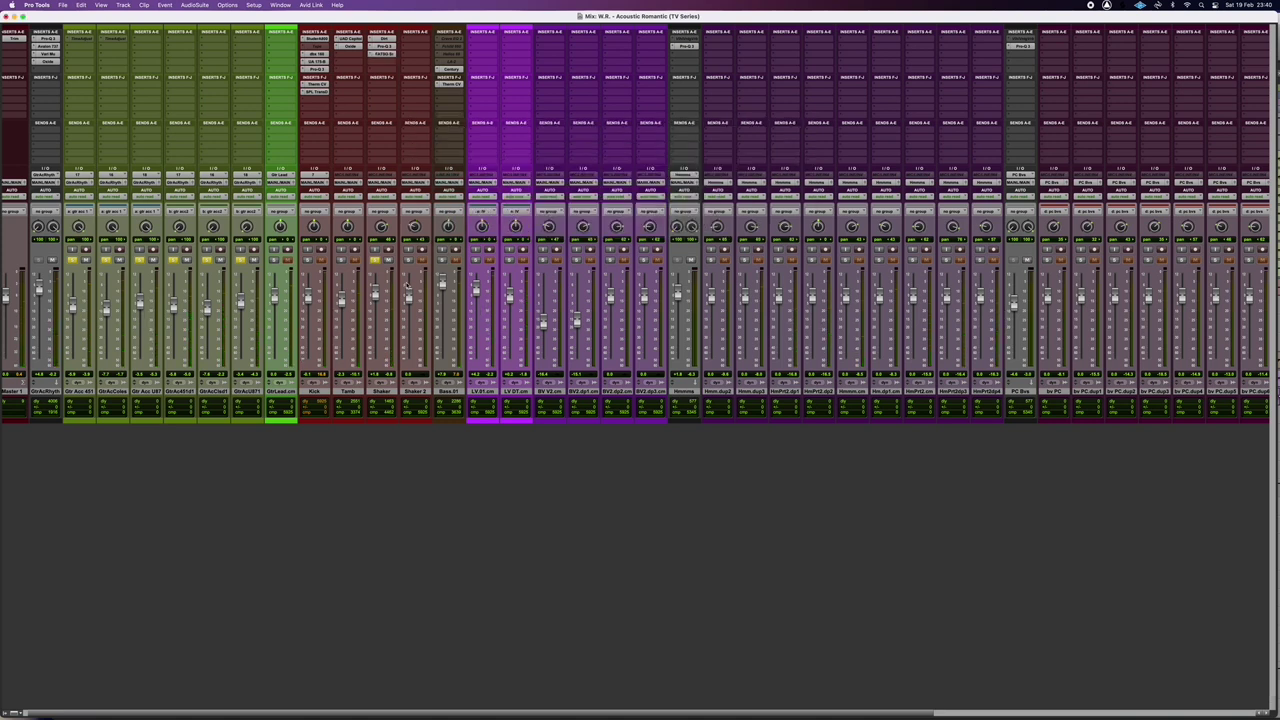
# Step: Solo Bass.01 and inspect its Century channel strip, Culture Vulture and an inactive insert
pyautogui.click(441, 260)
pyautogui.click(452, 70)
pyautogui.moveTo(461, 119); pyautogui.dragTo(631, 79)
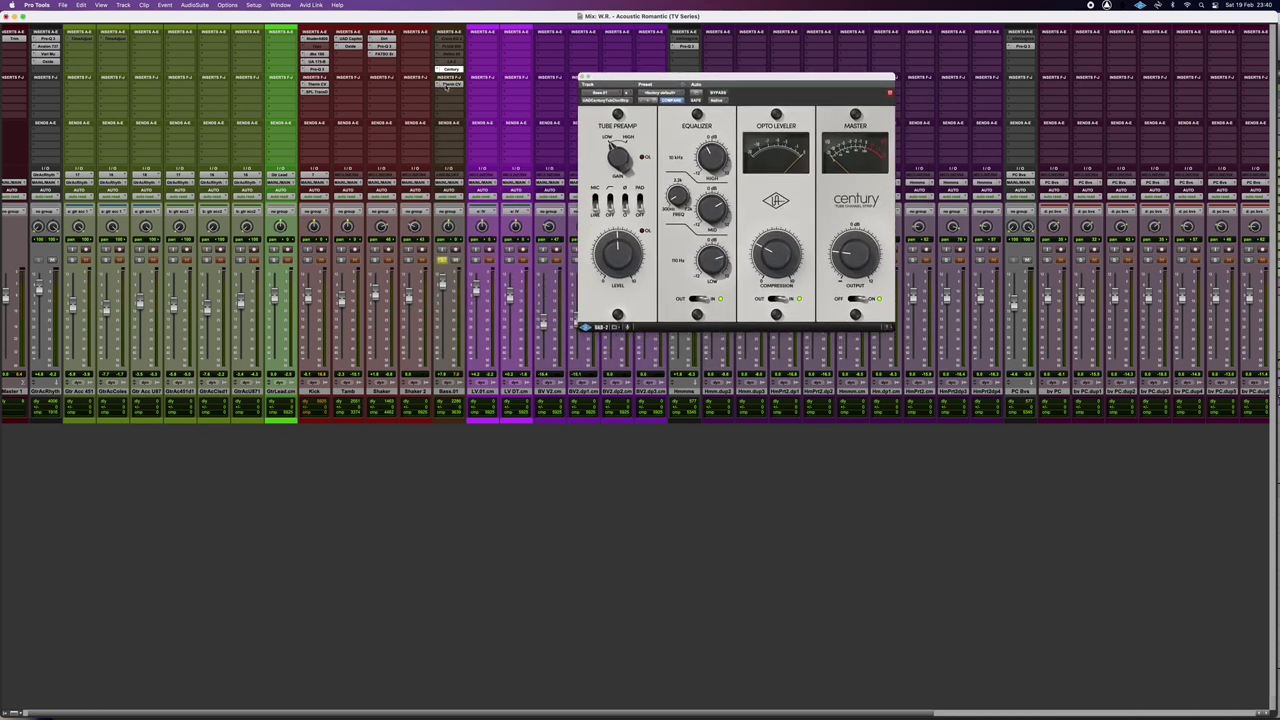
pyautogui.click(447, 85)
pyautogui.click(455, 44)
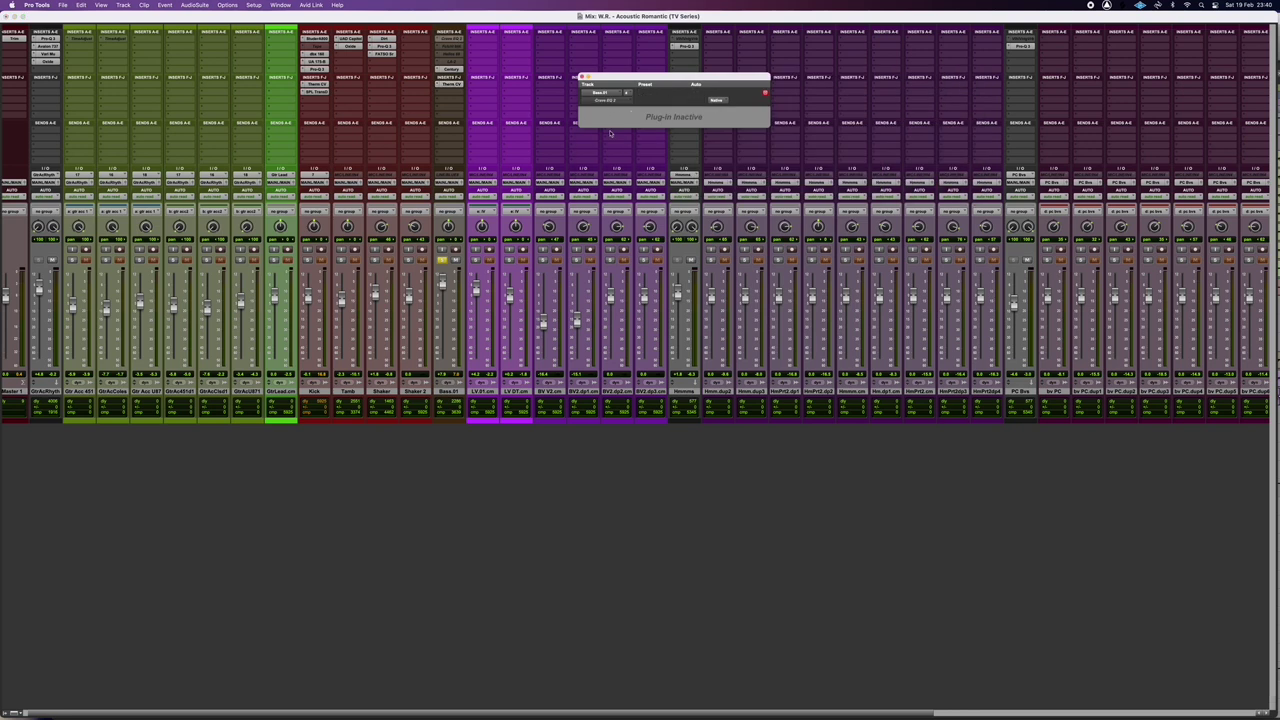
pyautogui.click(582, 76)
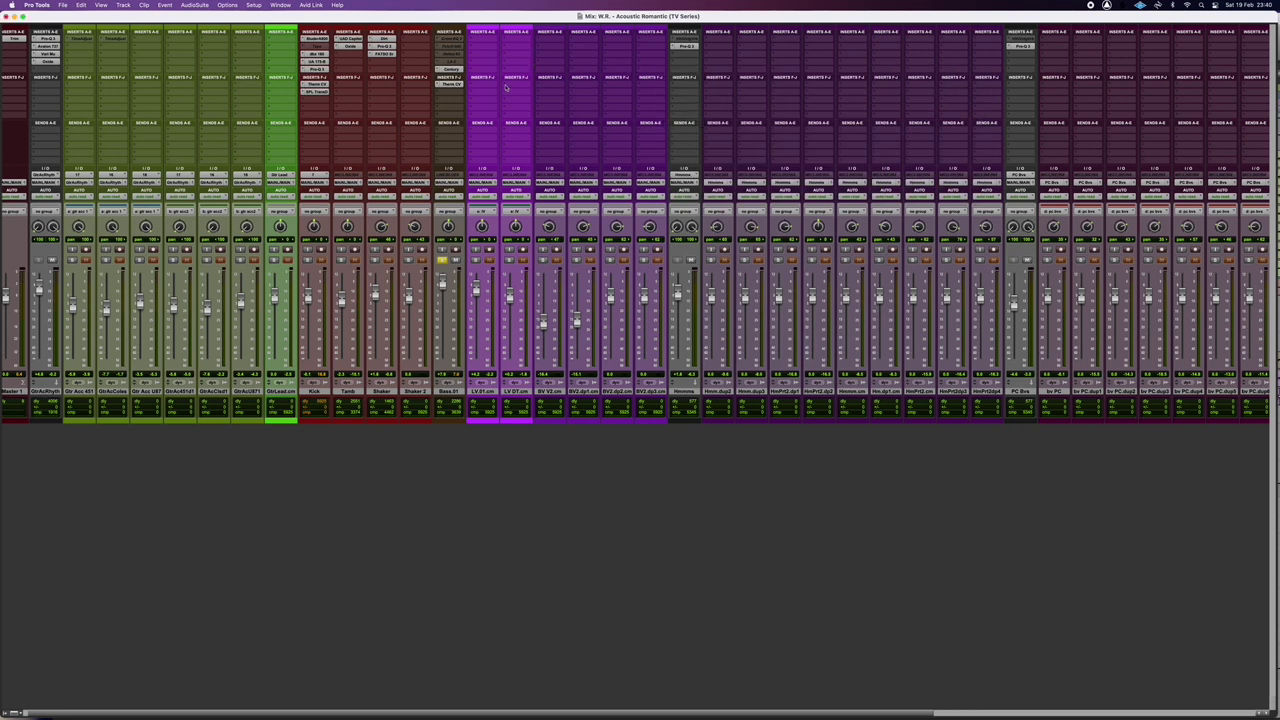
pyautogui.click(452, 70)
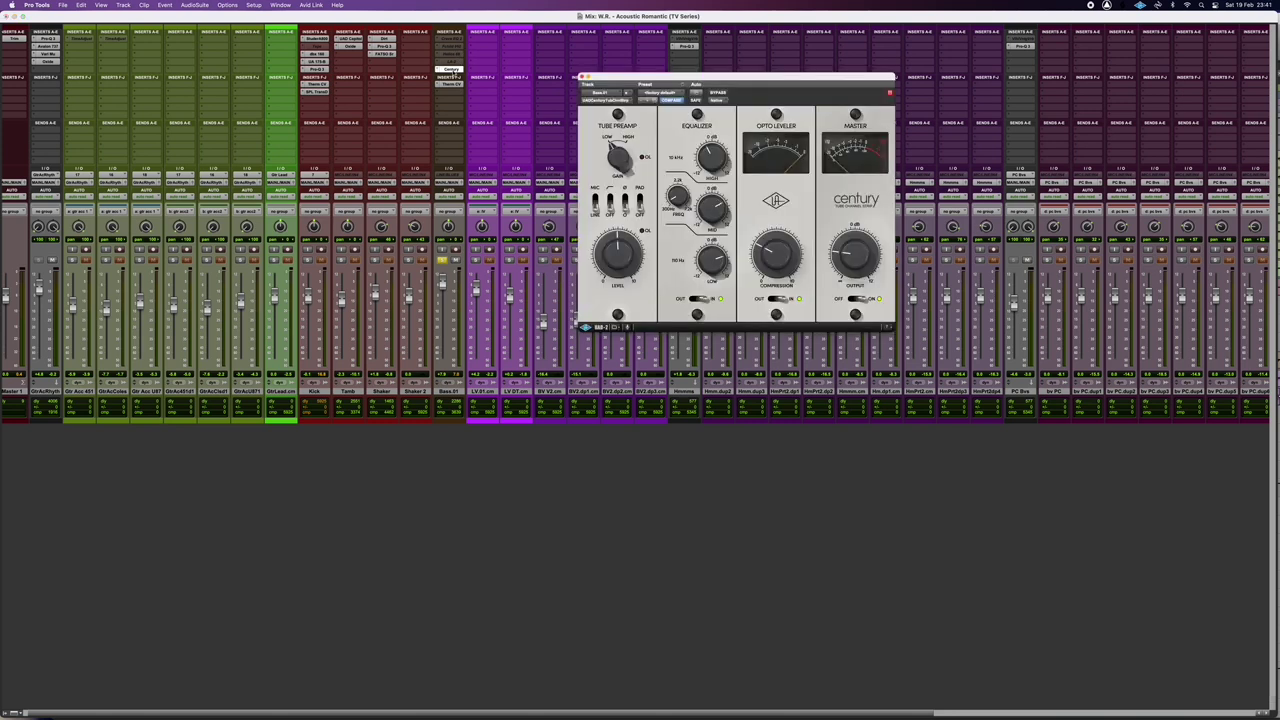
pyautogui.click(452, 84)
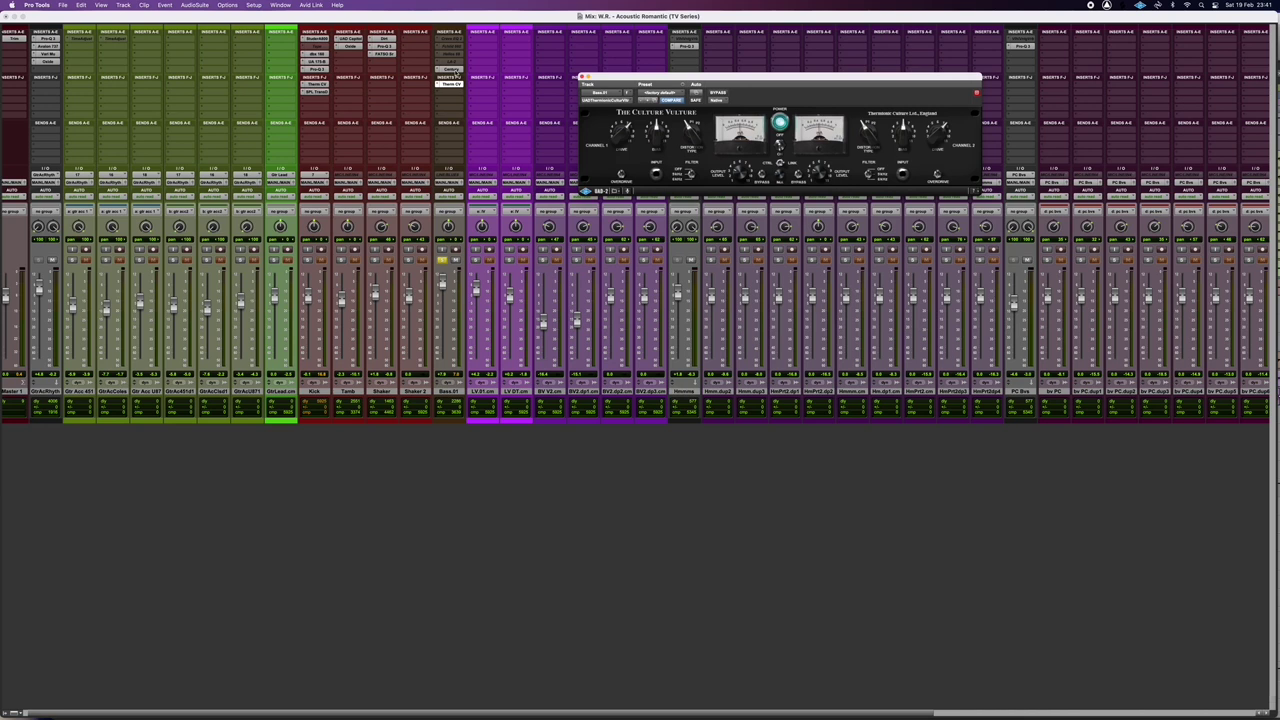
# Step: Play the soloed bass and toggle Century and Culture Vulture together between bypassed and active, leaving both active
pyautogui.keyDown('super'); pyautogui.click(455, 72); pyautogui.keyUp('super')
pyautogui.hscroll(1, 455, 72)
pyautogui.press('space')
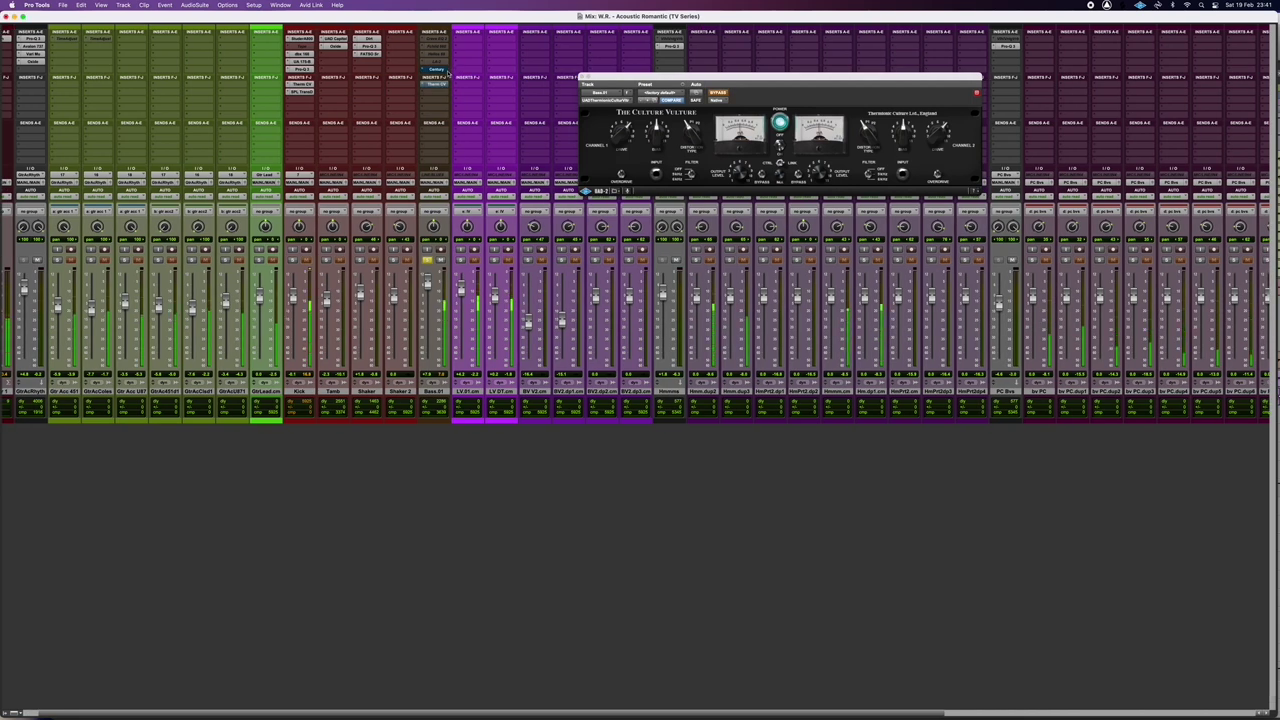
pyautogui.keyDown('super'); pyautogui.click(441, 70); pyautogui.keyUp('super')
pyautogui.keyDown('super'); pyautogui.click(441, 84); pyautogui.keyUp('super')
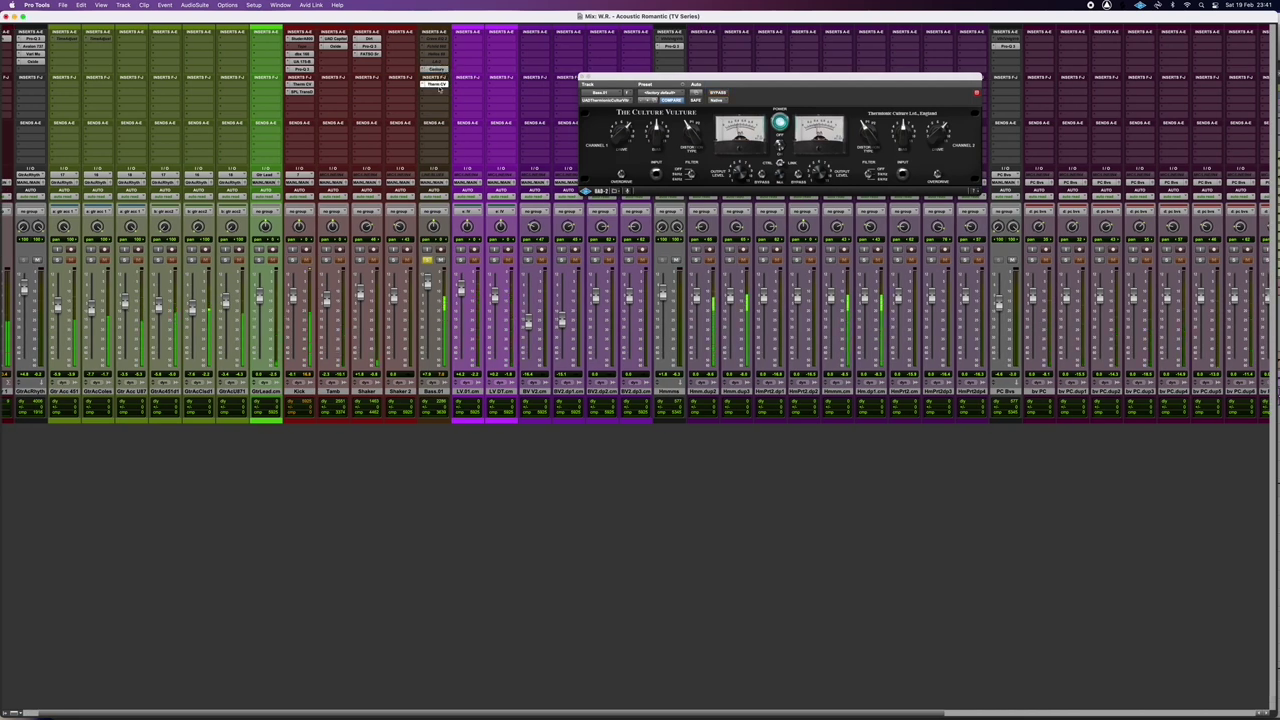
pyautogui.keyDown('super'); pyautogui.click(441, 82); pyautogui.keyUp('super')
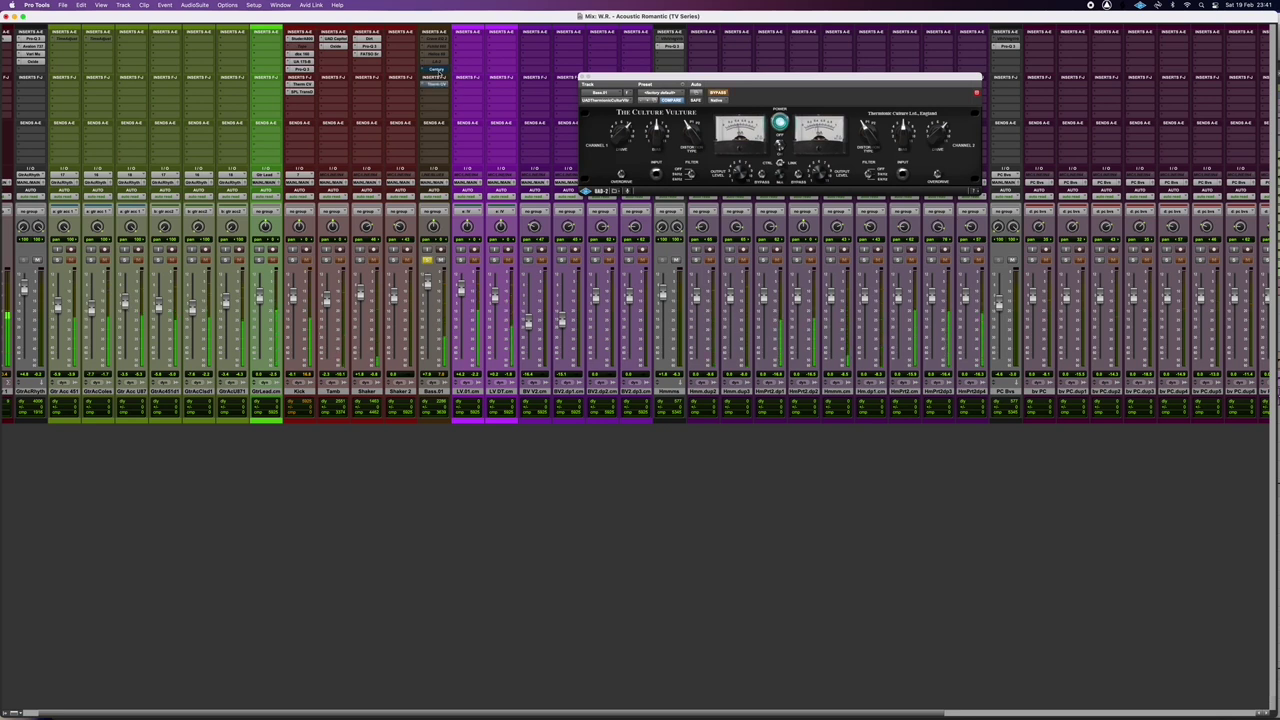
pyautogui.keyDown('super'); pyautogui.click(441, 80); pyautogui.keyUp('super')
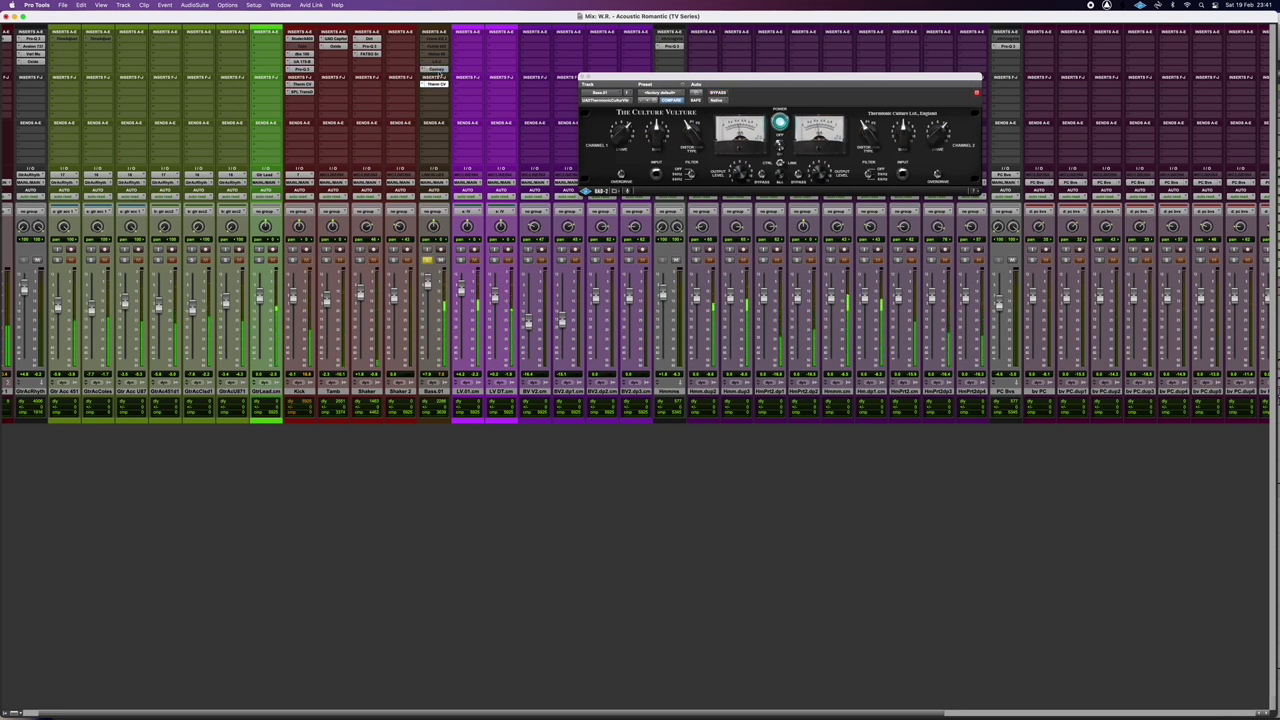
pyautogui.keyDown('super'); pyautogui.click(441, 80); pyautogui.keyUp('super')
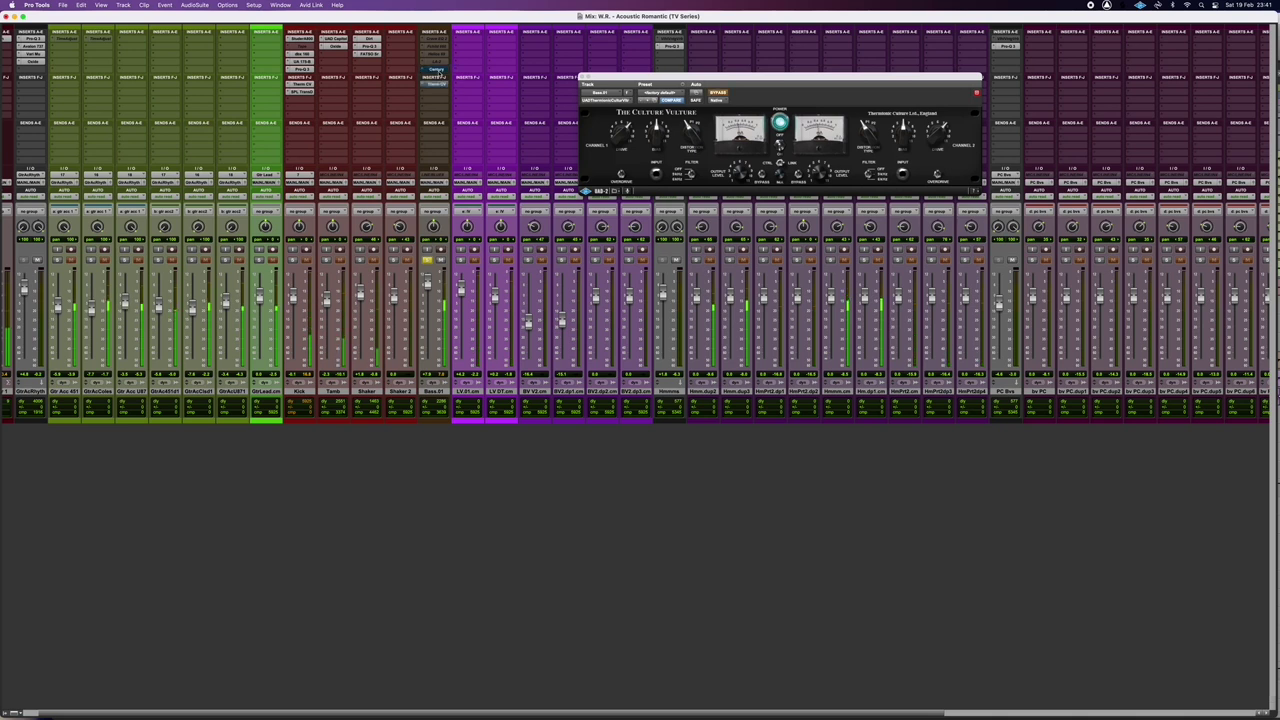
pyautogui.keyDown('super'); pyautogui.click(440, 75); pyautogui.keyUp('super')
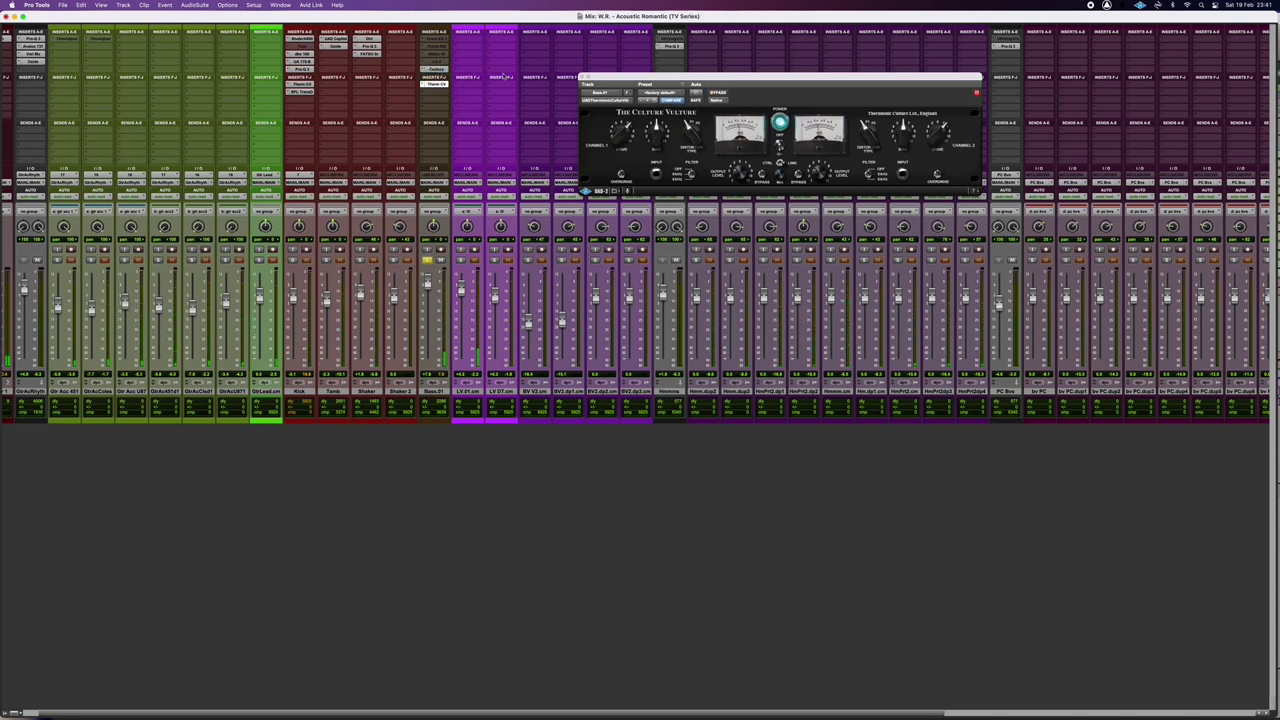
# Step: Close the Culture Vulture window, solo the rhythm guitars alongside Bass.01 and start playback
pyautogui.click(581, 78)
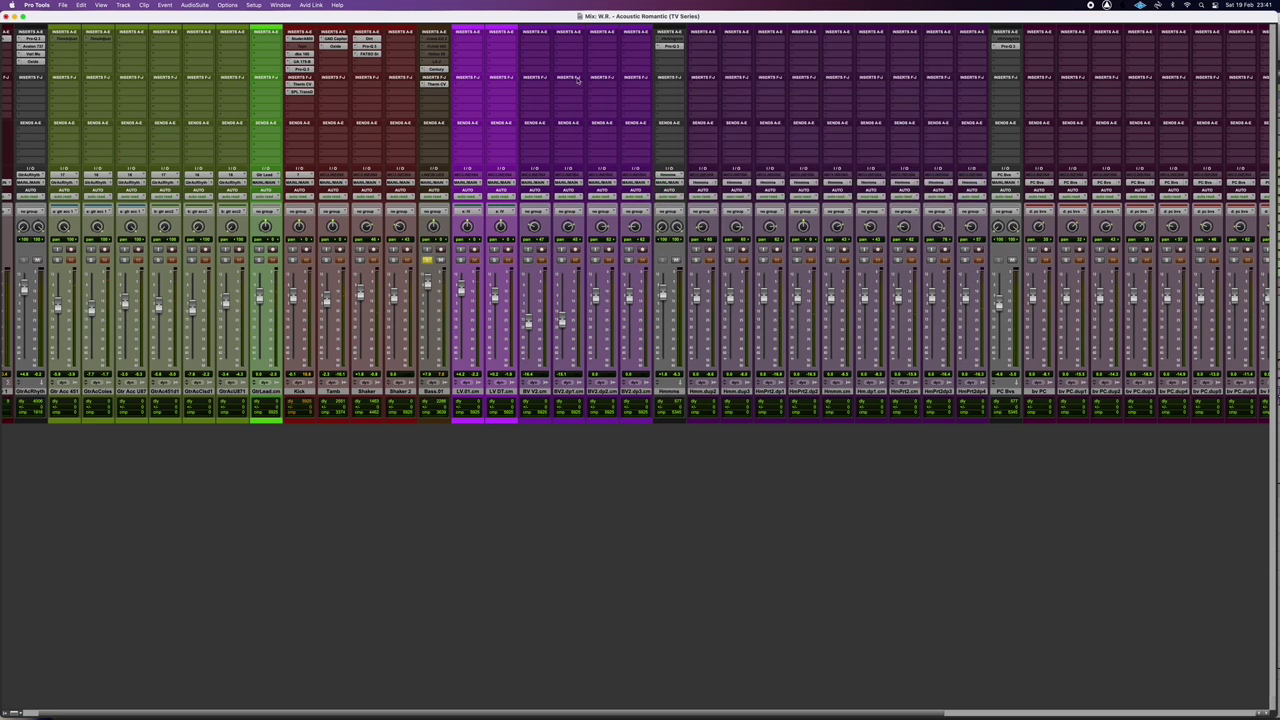
pyautogui.hscroll(-2, 442, 166)
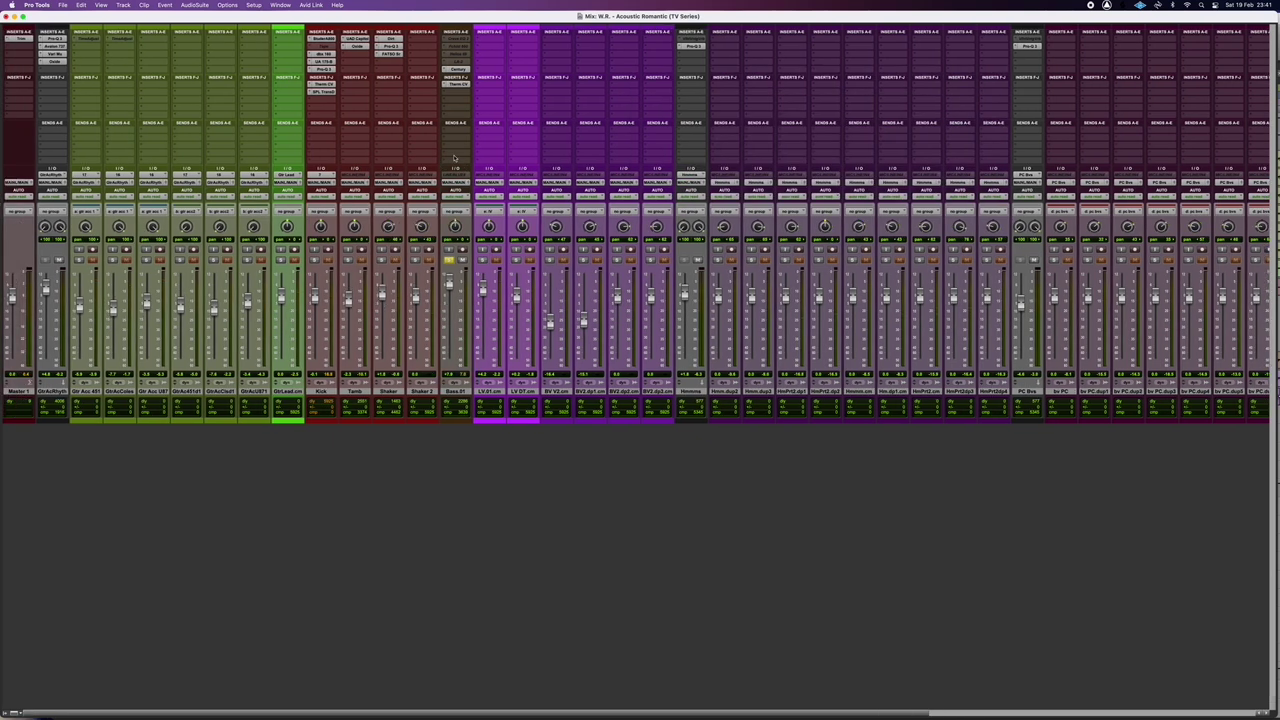
pyautogui.keyDown('alt'); pyautogui.click(449, 261); pyautogui.keyUp('alt')
pyautogui.press('space')
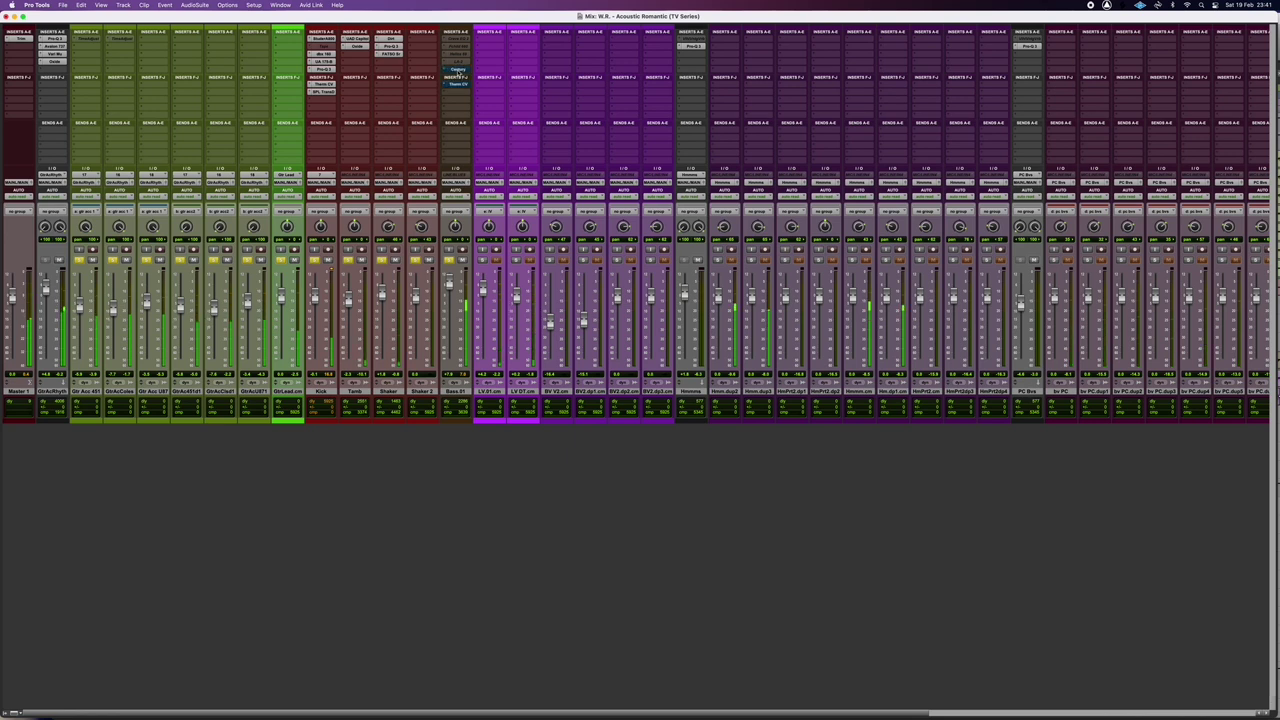
# Step: Toggle Century and Culture Vulture on Bass.01 together between bypassed and active against the rhythm guitars, leaving both active
pyautogui.keyDown('super'); pyautogui.click(458, 70); pyautogui.keyUp('super')
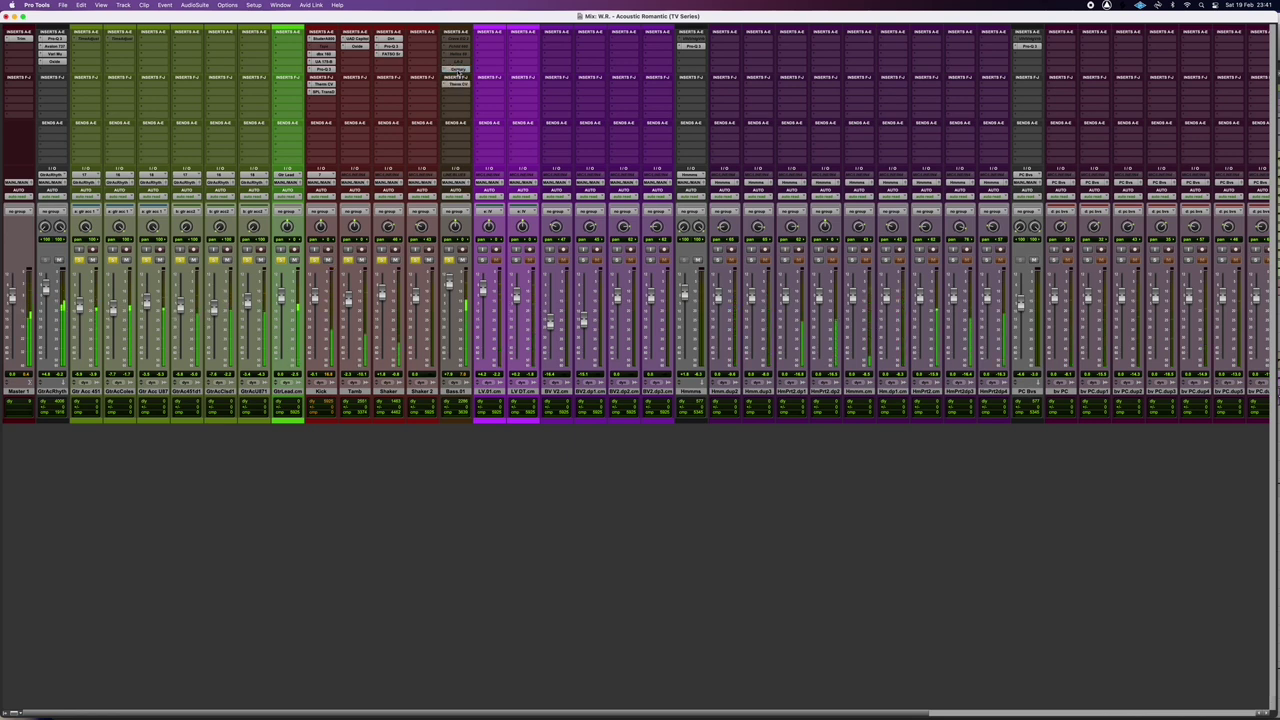
pyautogui.keyDown('super'); pyautogui.click(458, 70); pyautogui.keyUp('super')
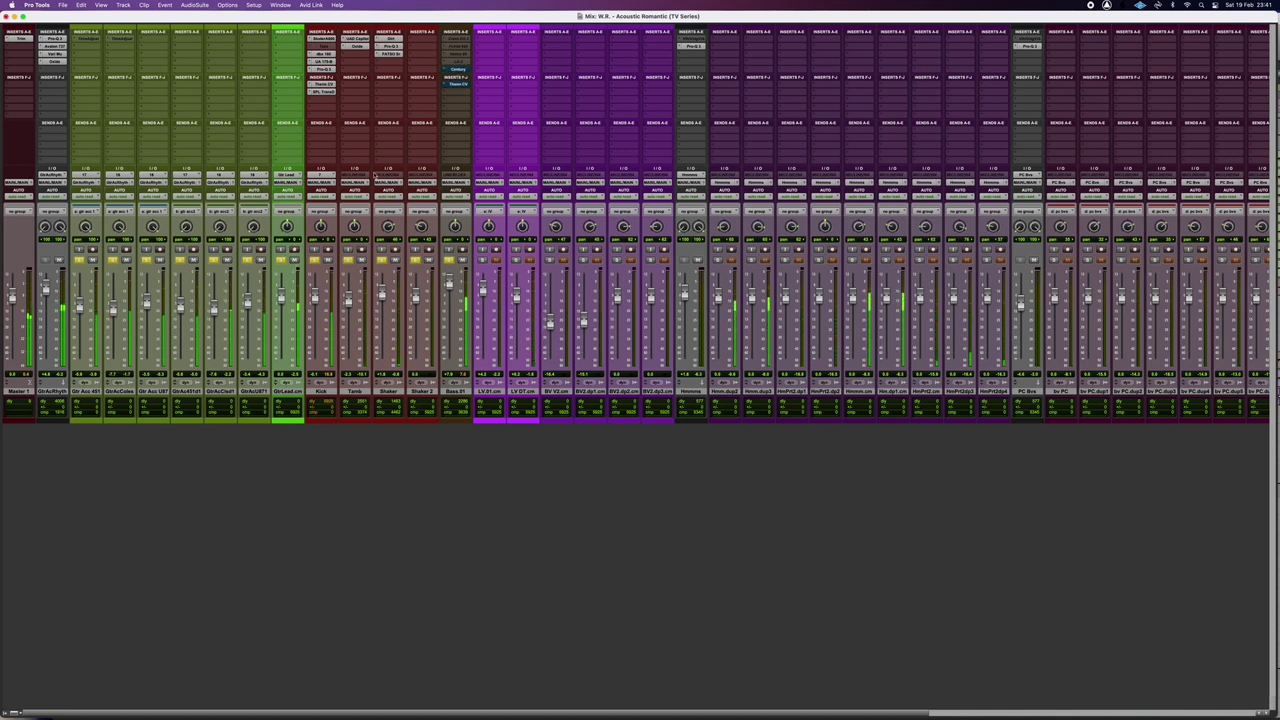
pyautogui.keyDown('super'); pyautogui.click(455, 86); pyautogui.keyUp('super')
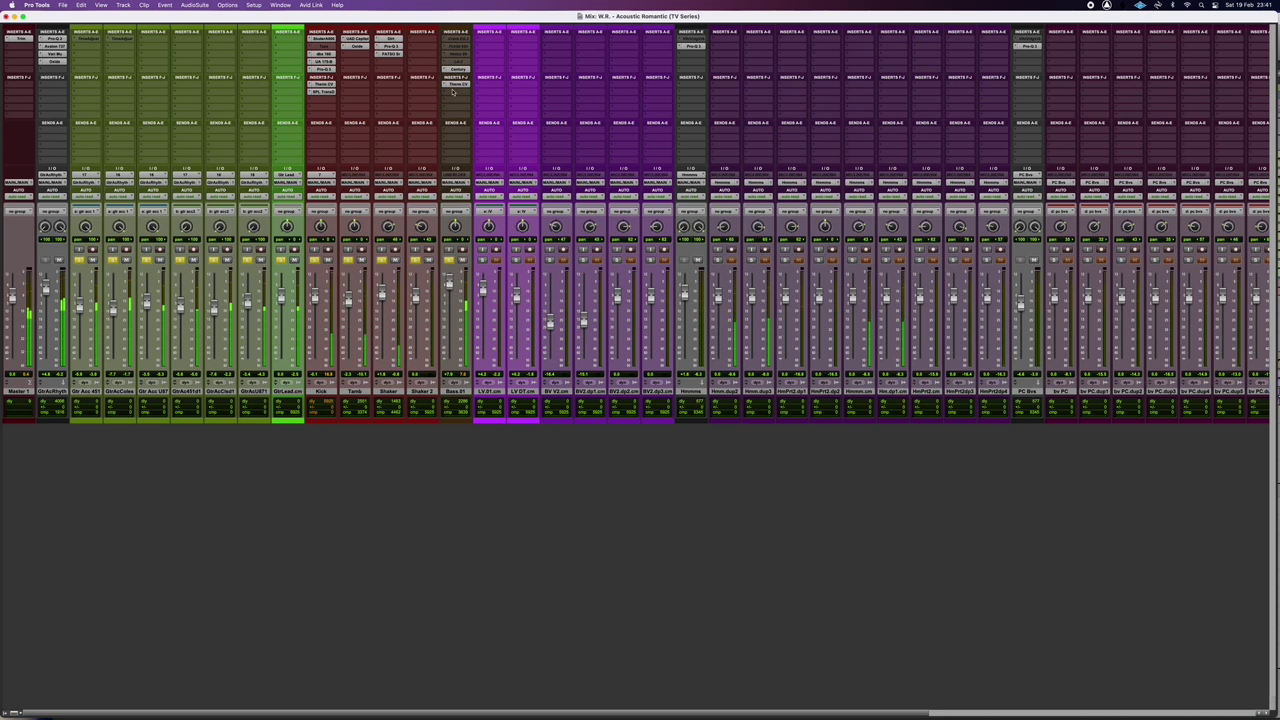
pyautogui.keyDown('super'); pyautogui.click(457, 72); pyautogui.keyUp('super')
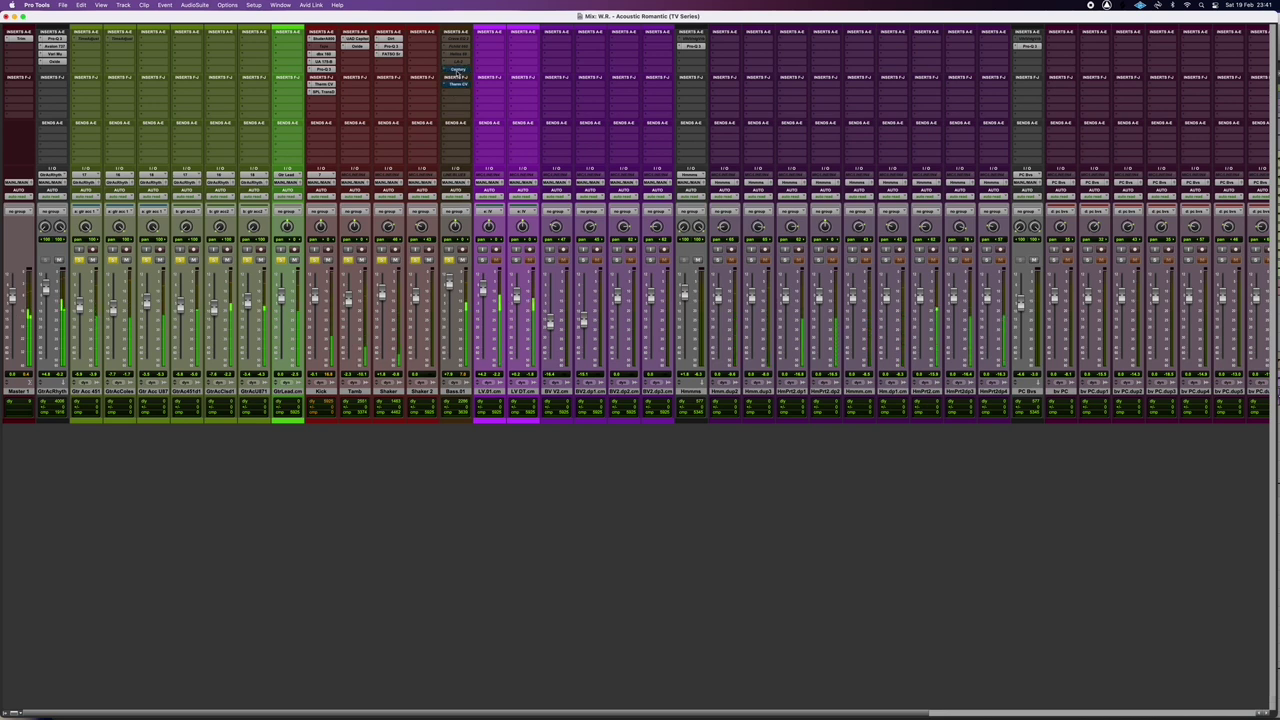
pyautogui.keyDown('super'); pyautogui.click(457, 73); pyautogui.keyUp('super')
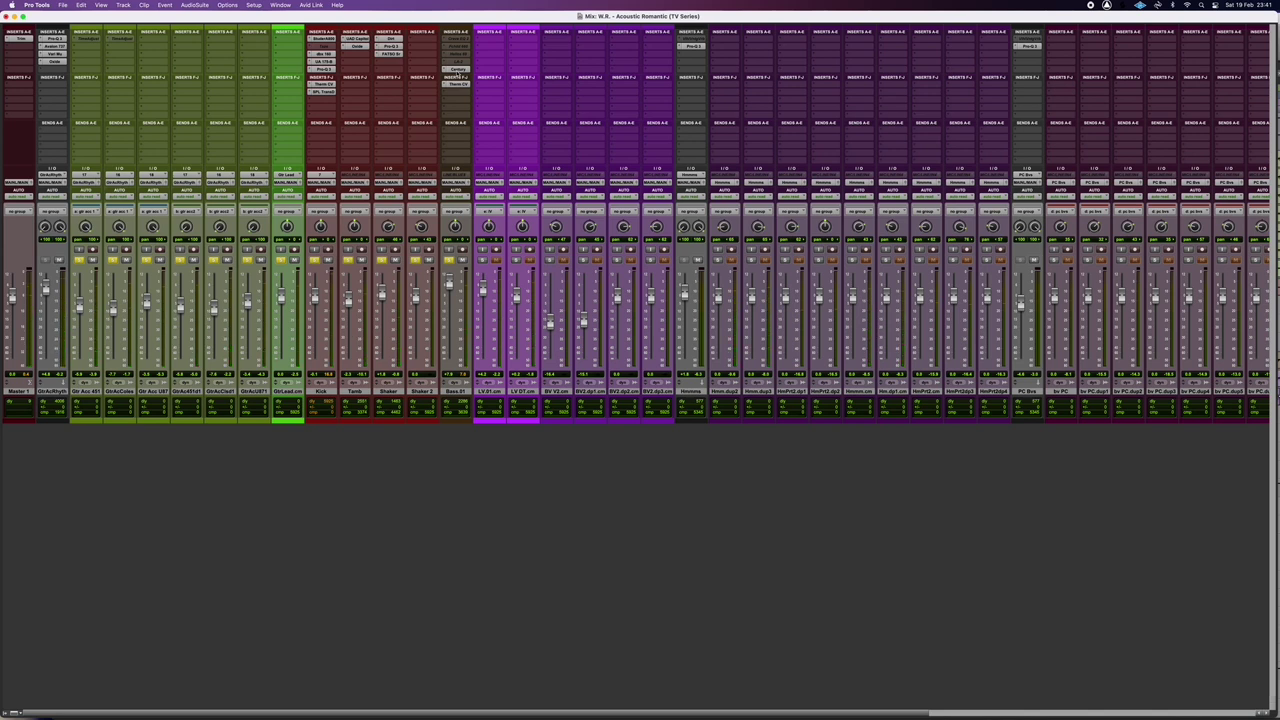
# Step: Solo only Bass.01, bypass its Culture Vulture and review the Century channel strip's settings before closing its window
pyautogui.keyDown('super'); pyautogui.click(449, 259); pyautogui.keyUp('super')
pyautogui.click(456, 69)
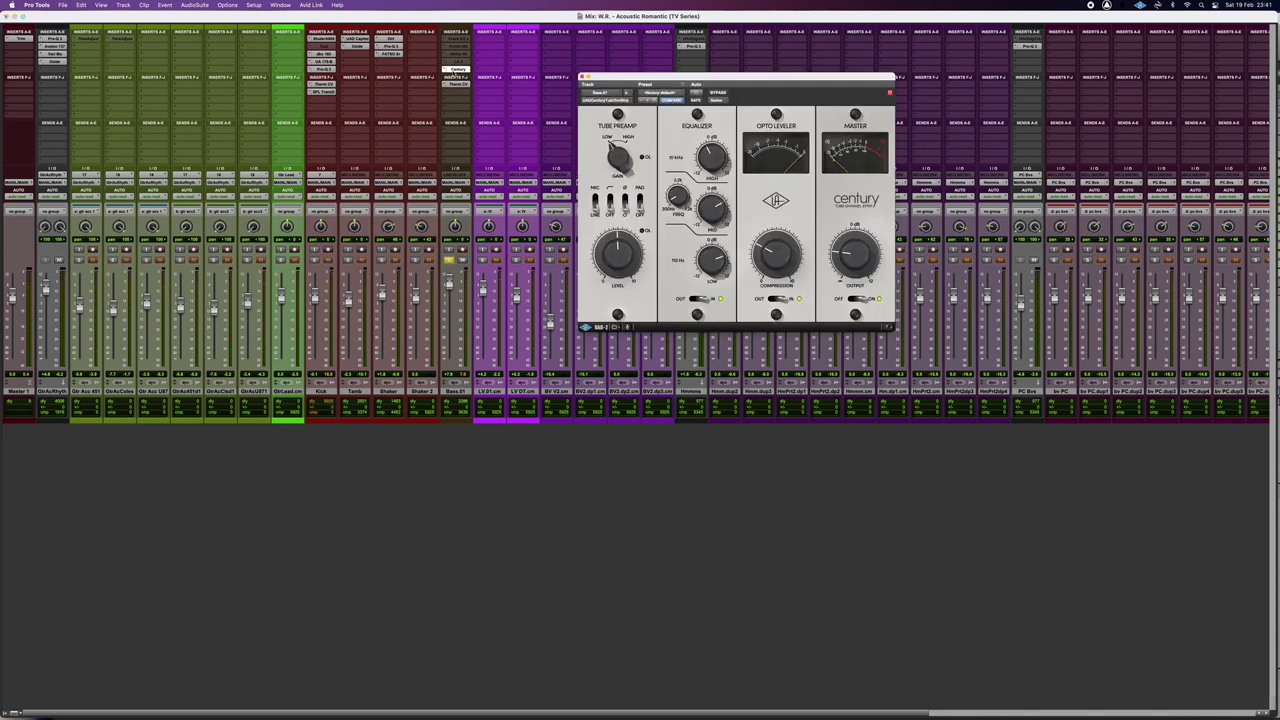
pyautogui.moveTo(624, 86); pyautogui.dragTo(359, 91)
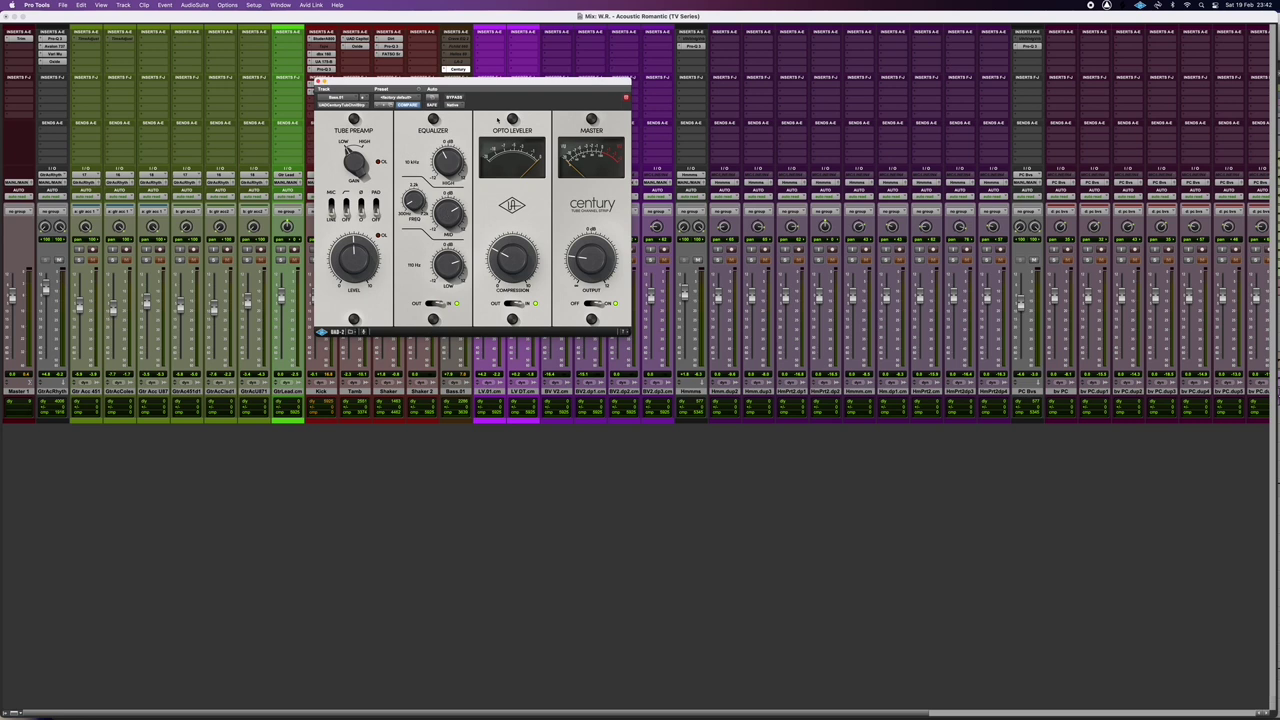
pyautogui.click(458, 84)
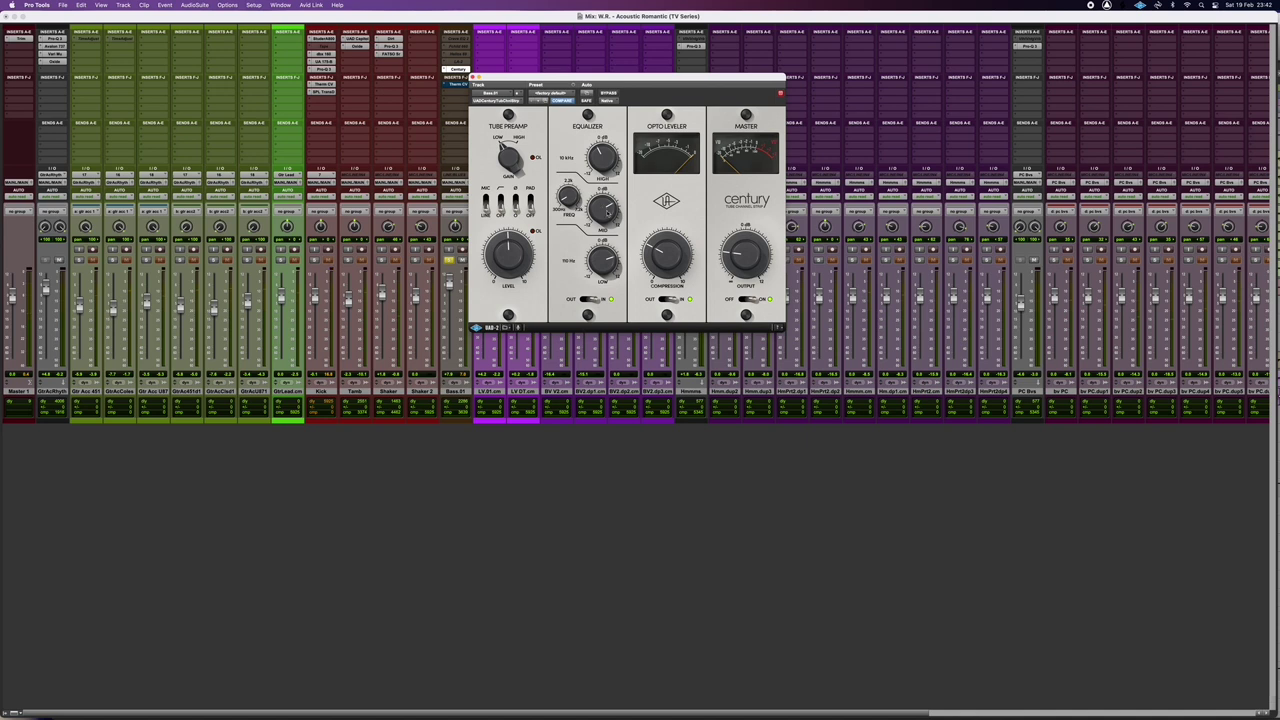
pyautogui.press('space')
pyautogui.click(474, 78)
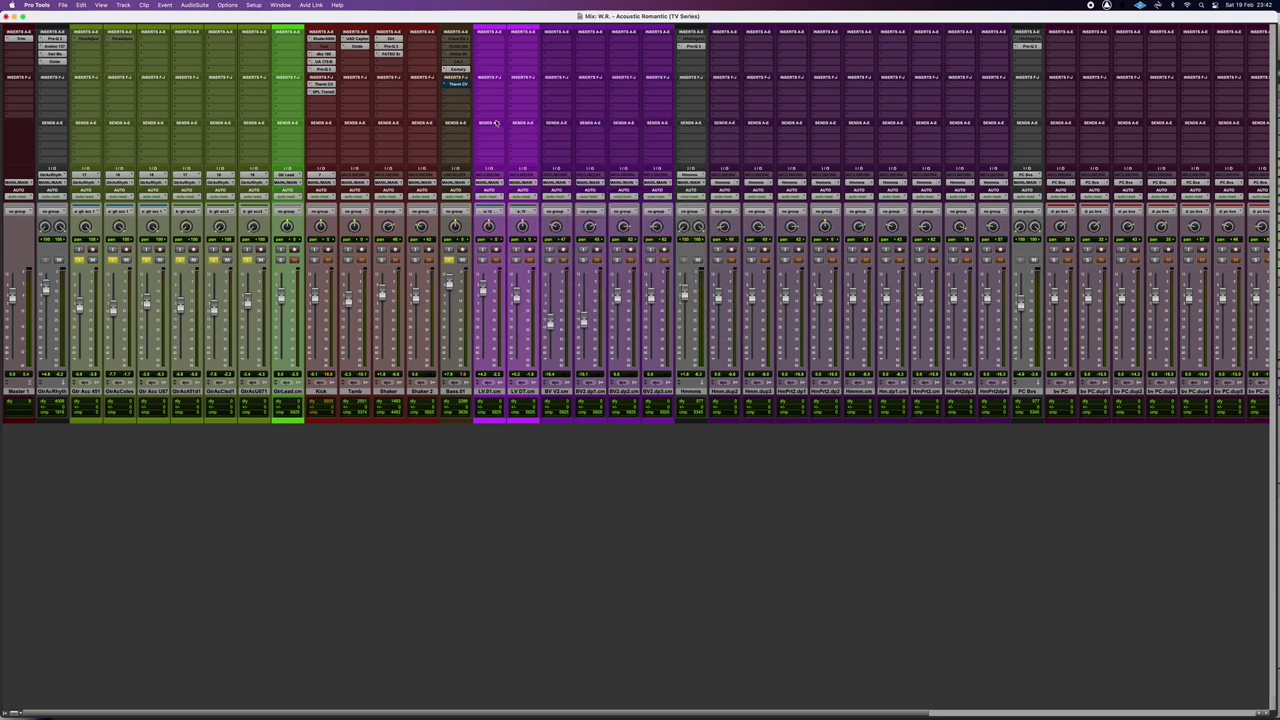
# Step: Reopen Century on Bass.01 and compare its low EQ boost reduced and restored during playback with the rhythm guitars
pyautogui.click(461, 85)
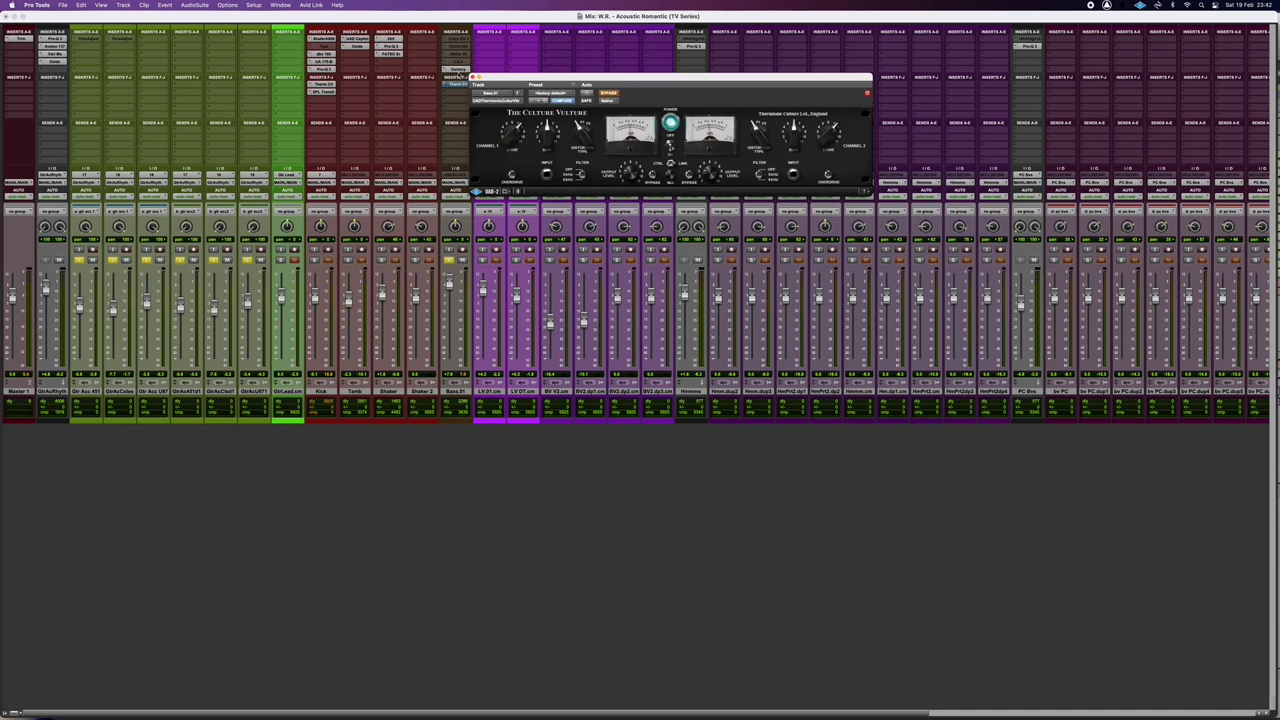
pyautogui.click(457, 70)
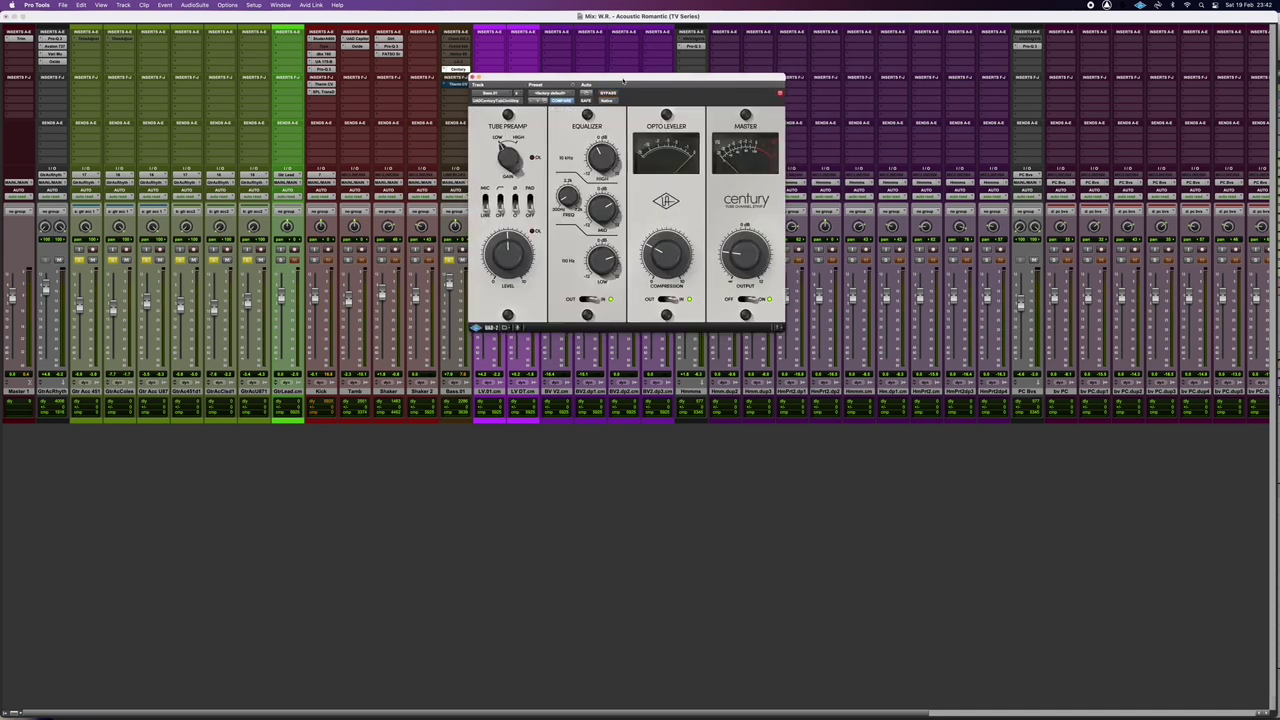
pyautogui.moveTo(624, 83); pyautogui.dragTo(599, 97)
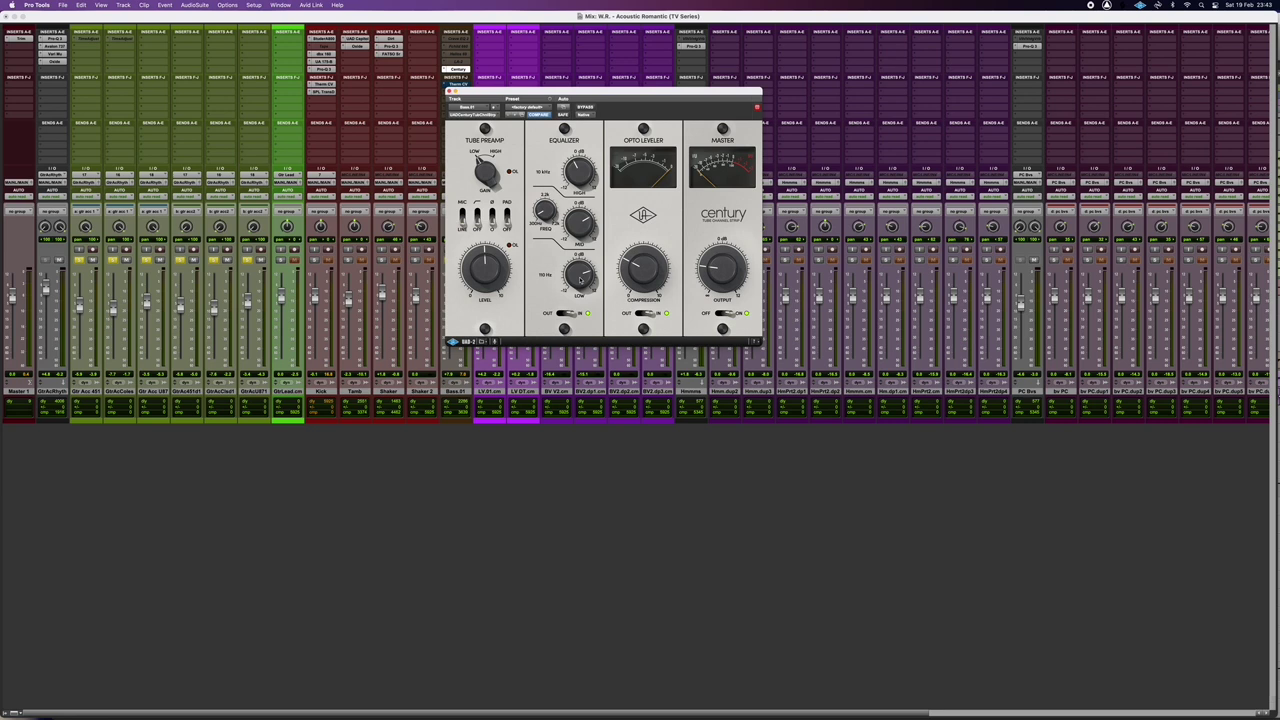
pyautogui.moveTo(500, 90); pyautogui.dragTo(600, 86)
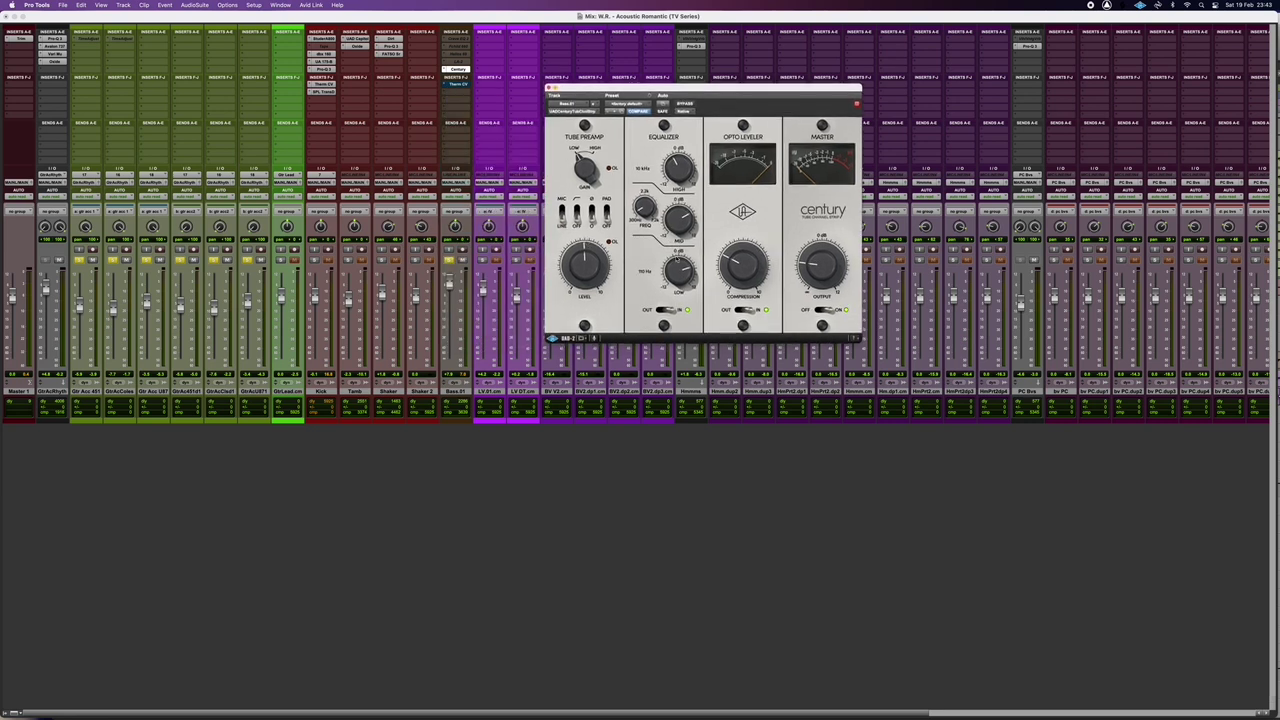
pyautogui.press('space')
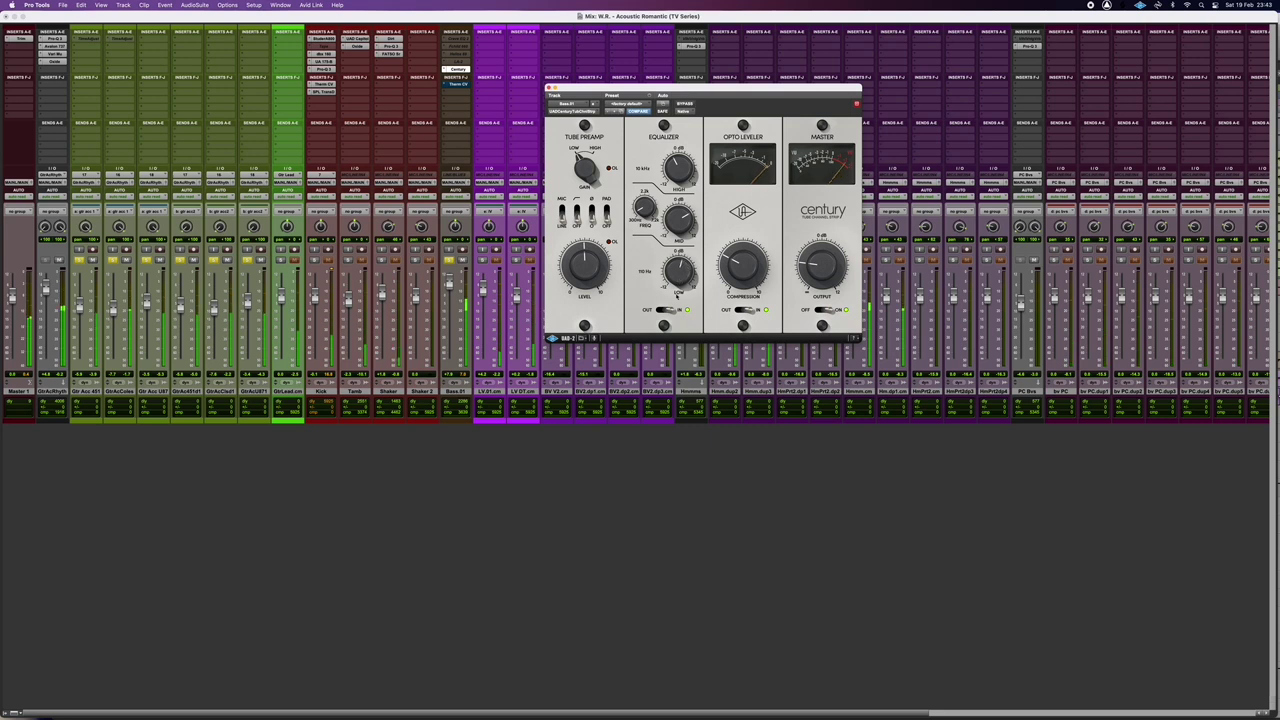
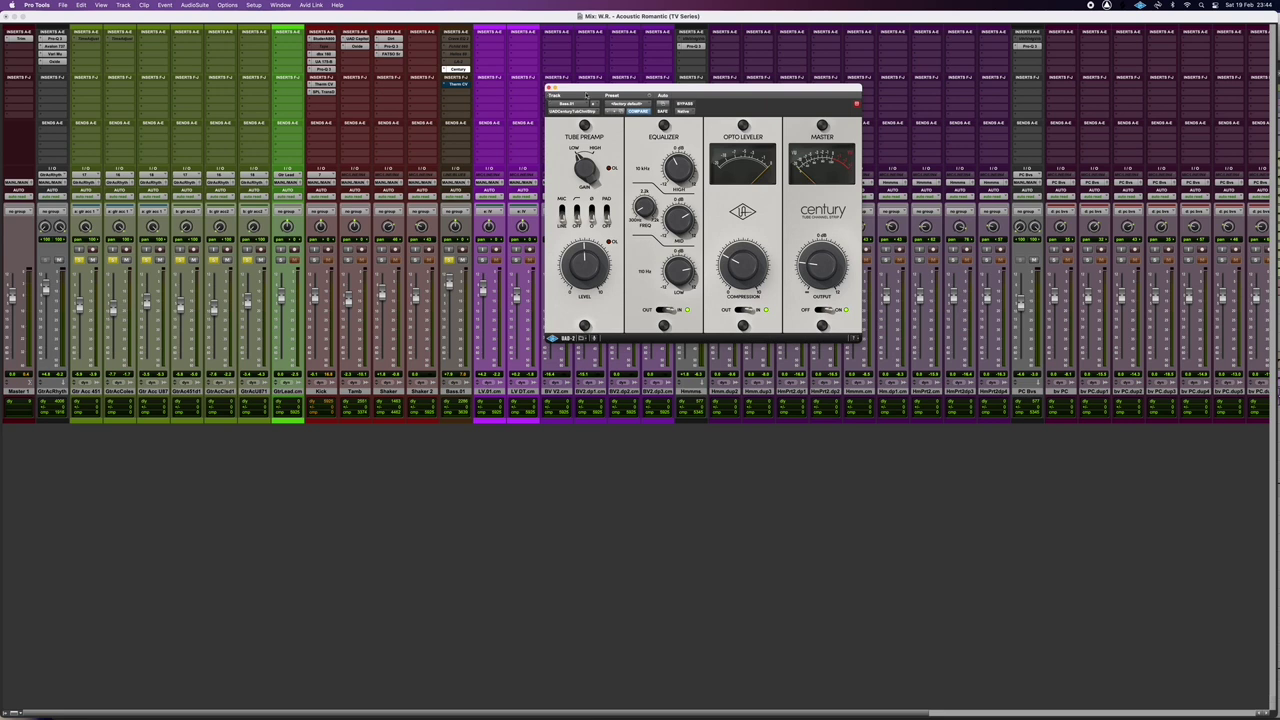
pyautogui.click(549, 88)
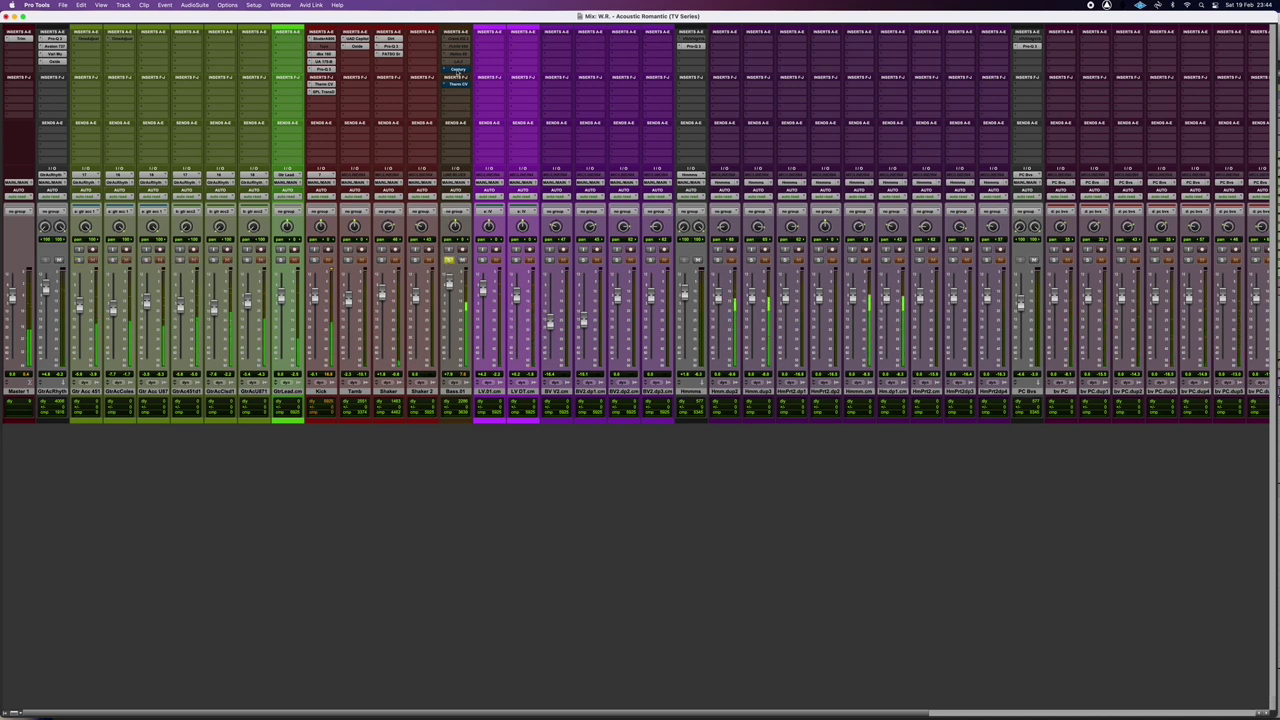
# Step: Compare Century bypassed and active on the soloed bass, view its settings and close its window
pyautogui.click(457, 70)
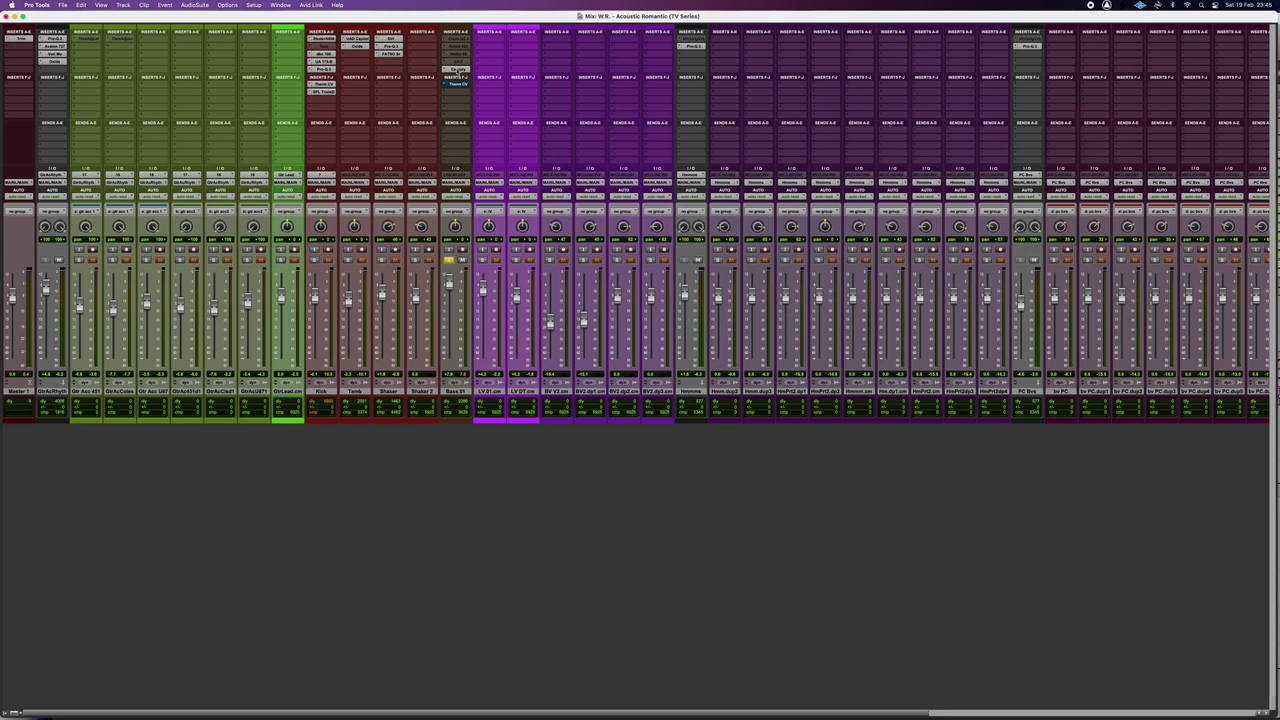
pyautogui.click(457, 69)
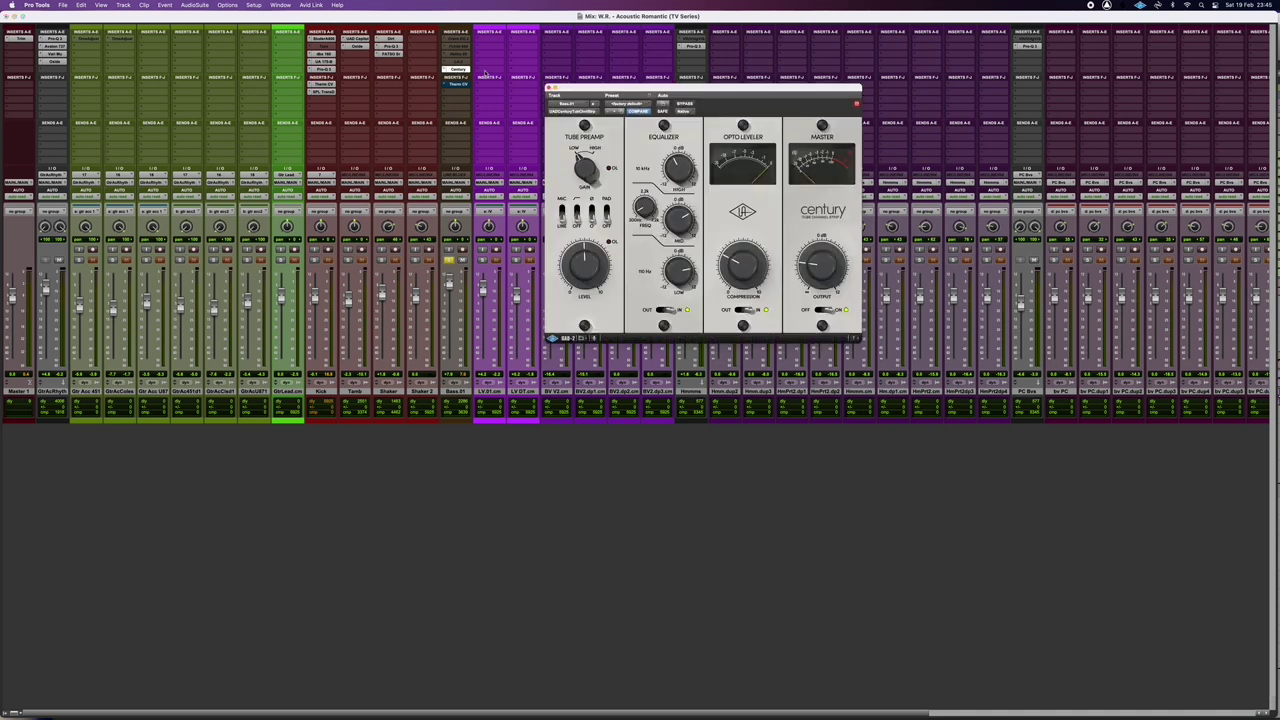
pyautogui.moveTo(615, 95); pyautogui.dragTo(475, 135)
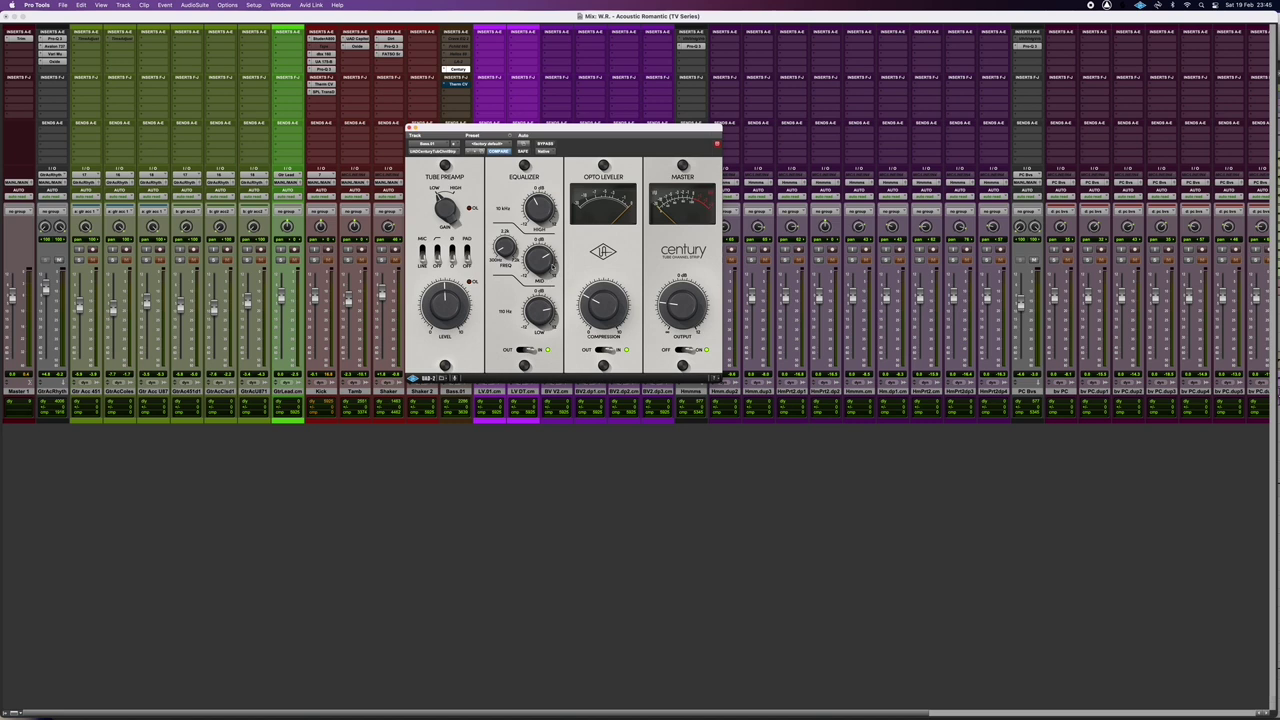
pyautogui.press('super+w')
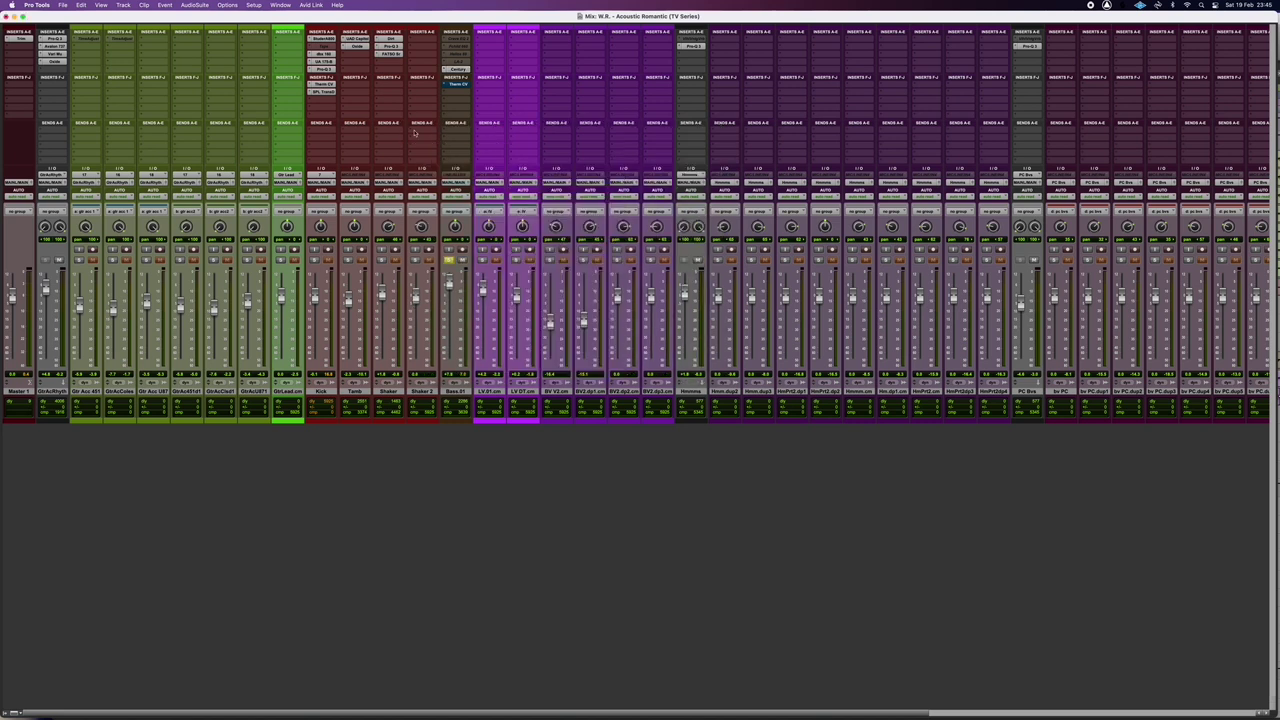
# Step: Solo the lead vocals with Bass.01 and compare Century bypassed and active during playback, leaving it active
pyautogui.click(482, 261)
pyautogui.click(457, 71)
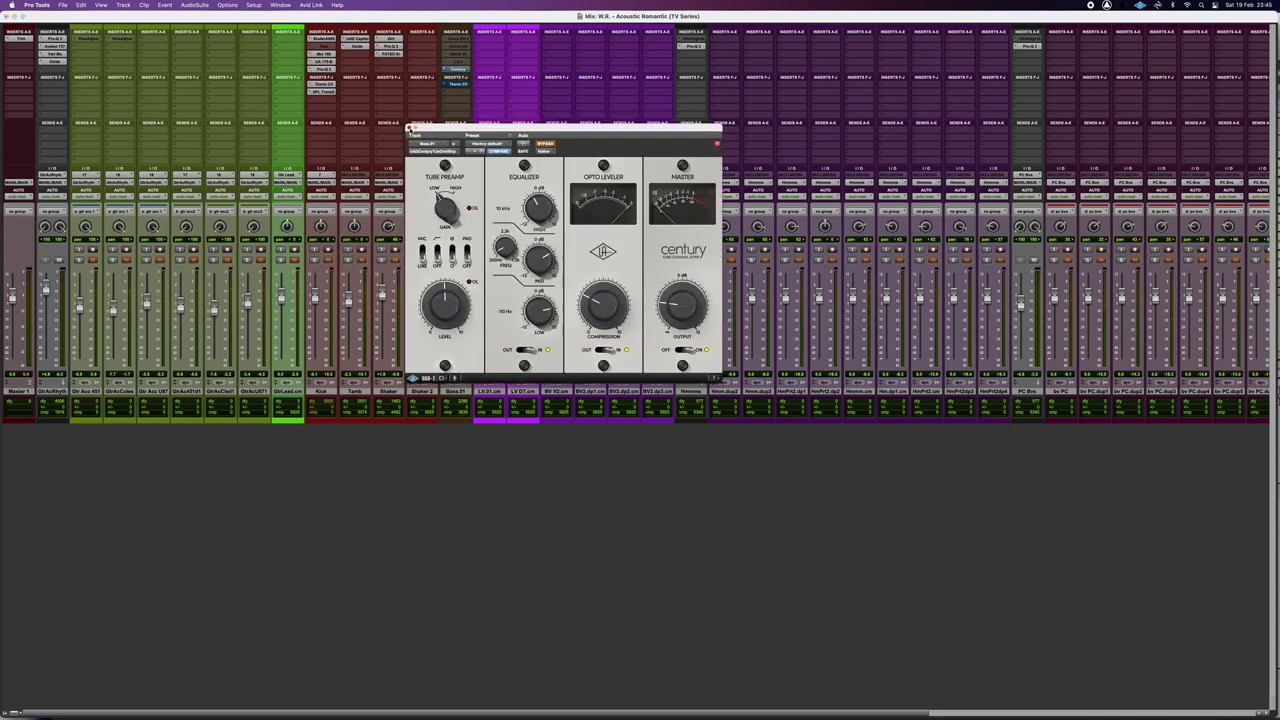
pyautogui.click(409, 129)
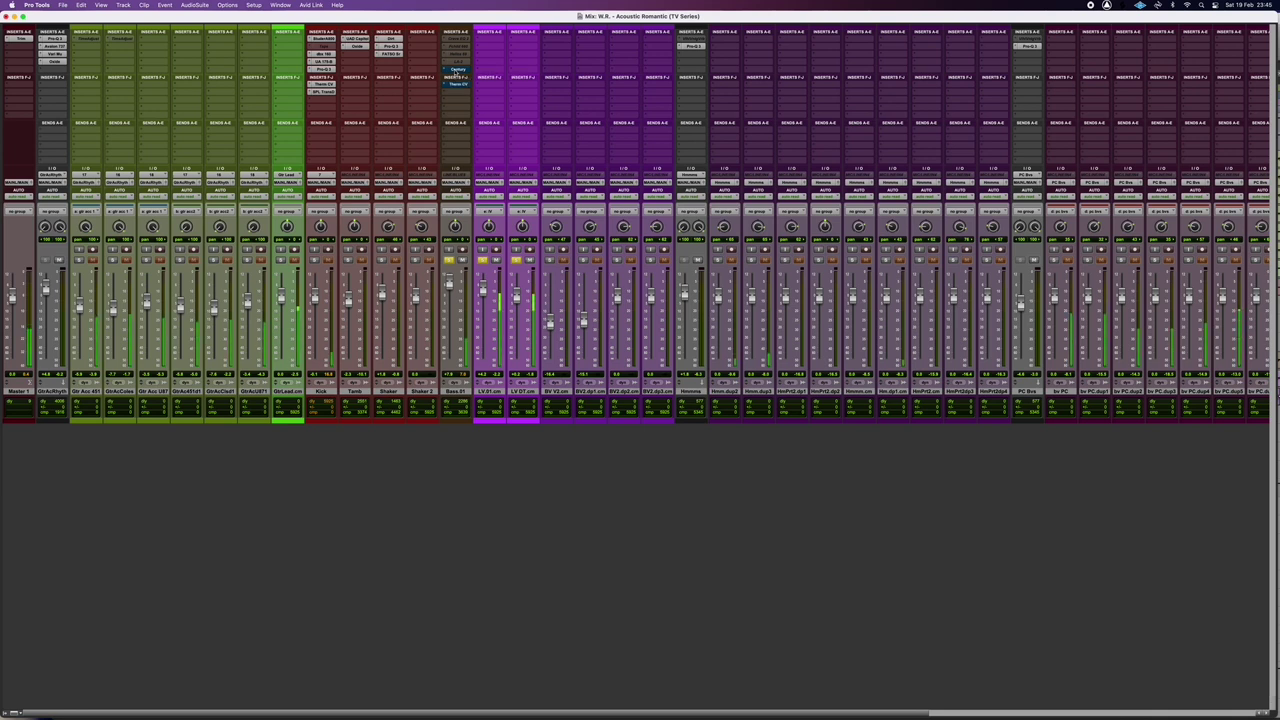
pyautogui.click(456, 70)
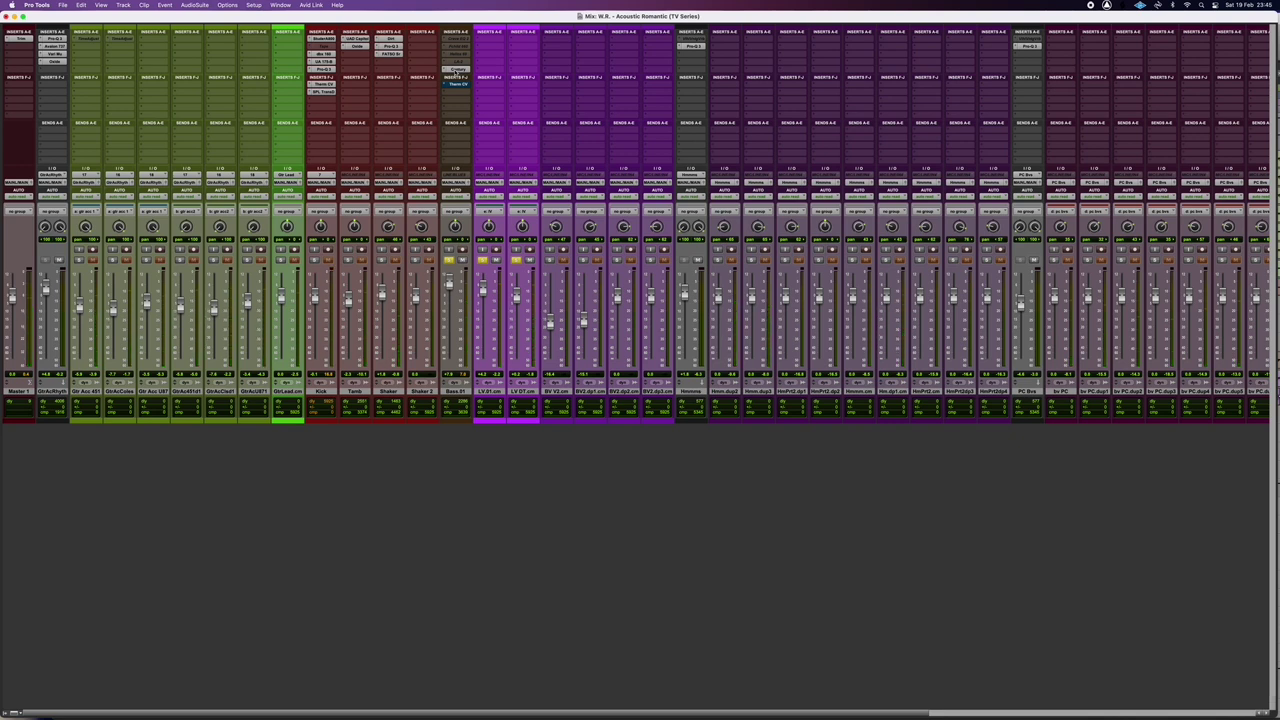
pyautogui.click(456, 70)
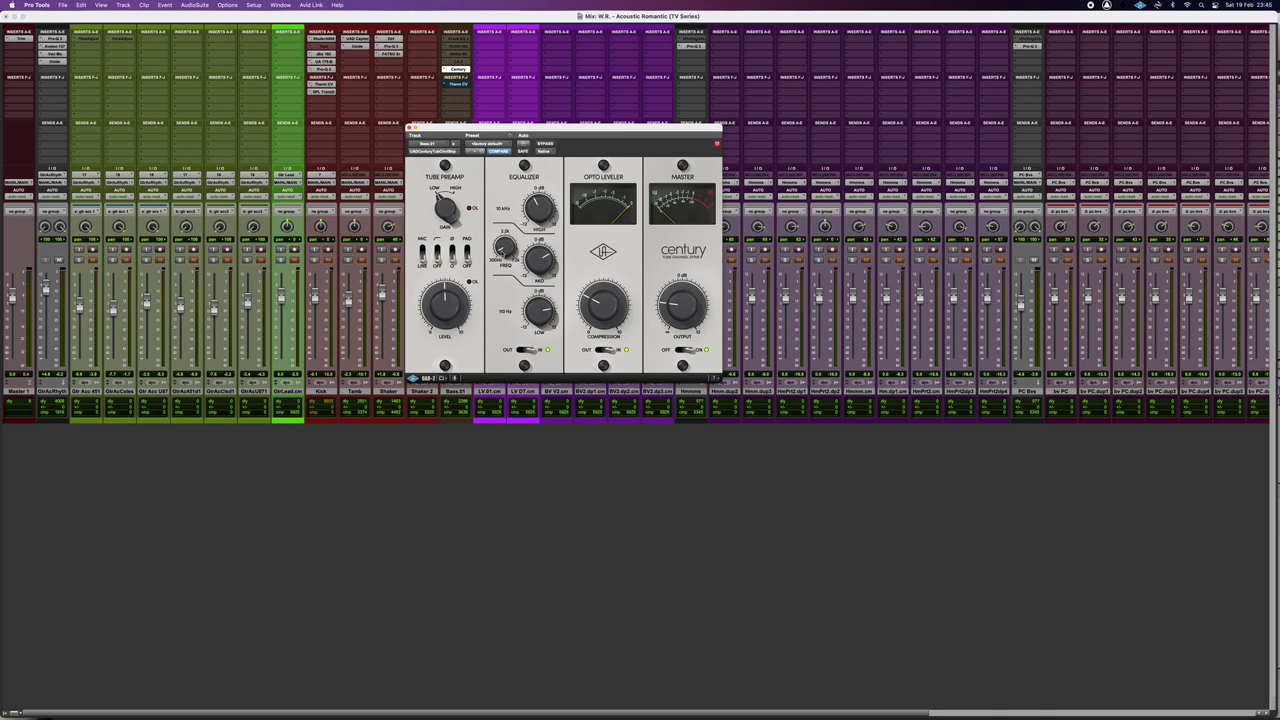
pyautogui.press('super+w')
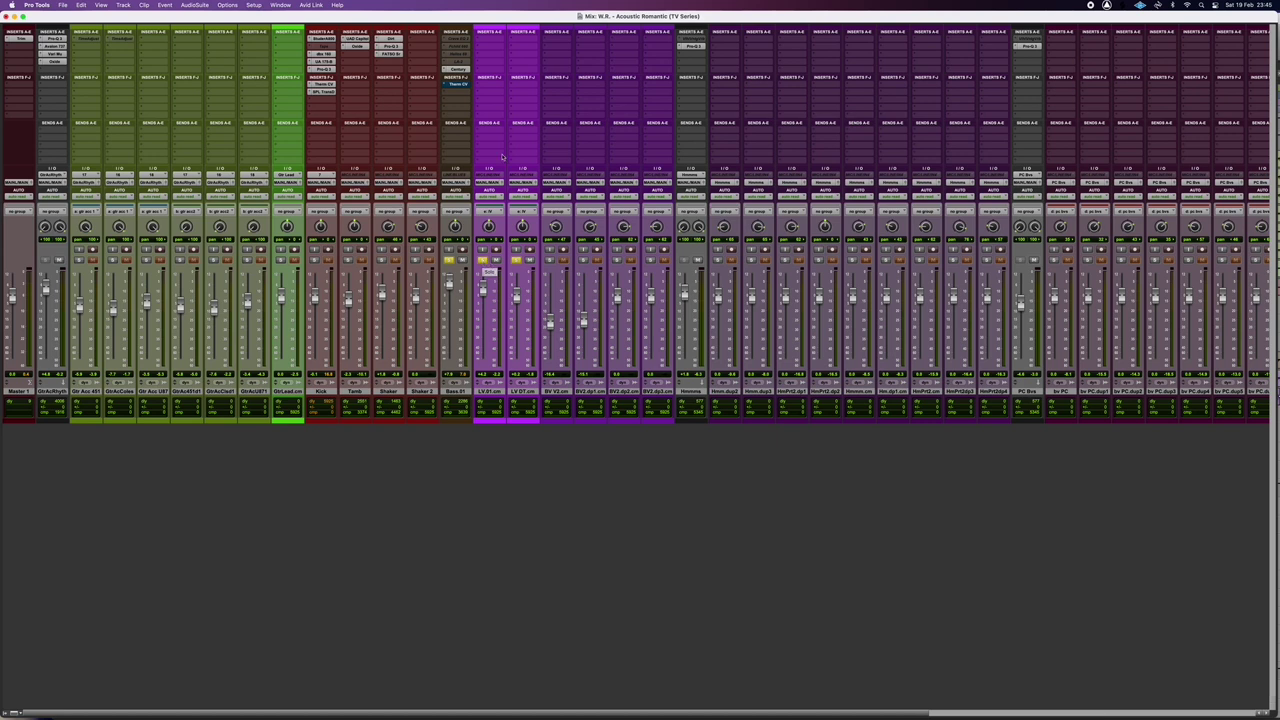
# Step: Play the GtrLead track in solo and clear its solo
pyautogui.click(279, 259)
pyautogui.press('space')
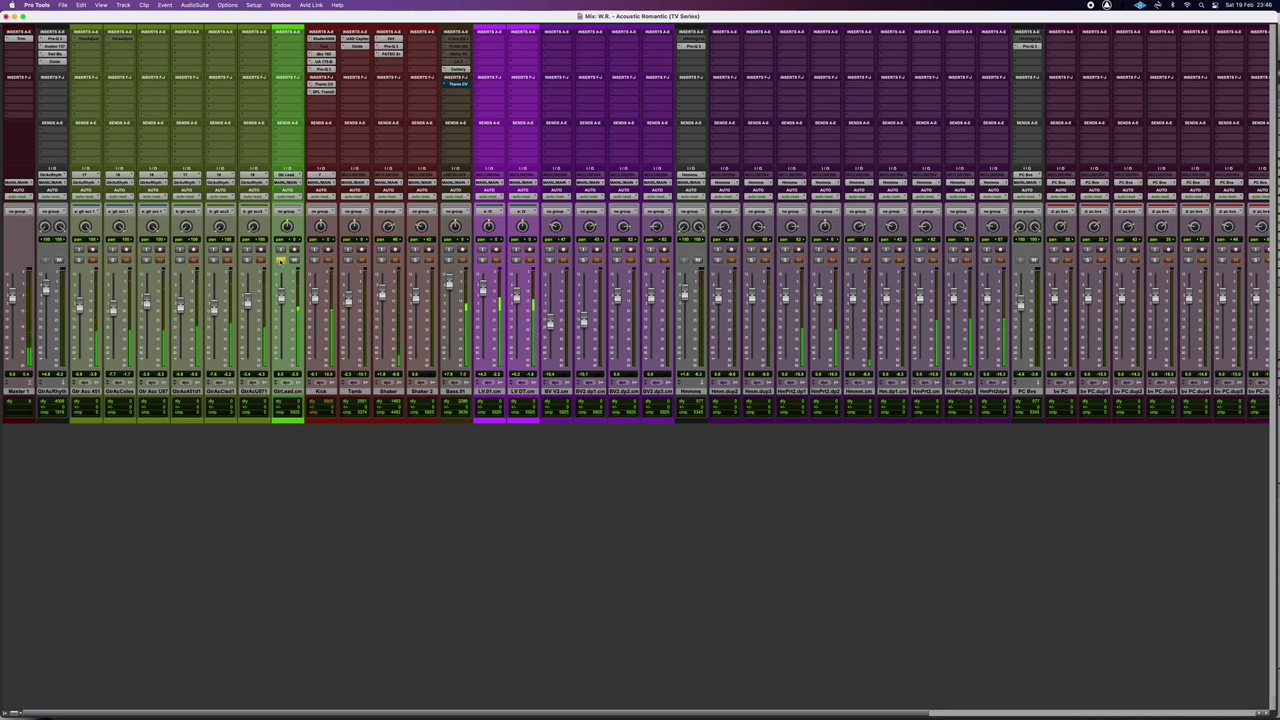
pyautogui.click(281, 260)
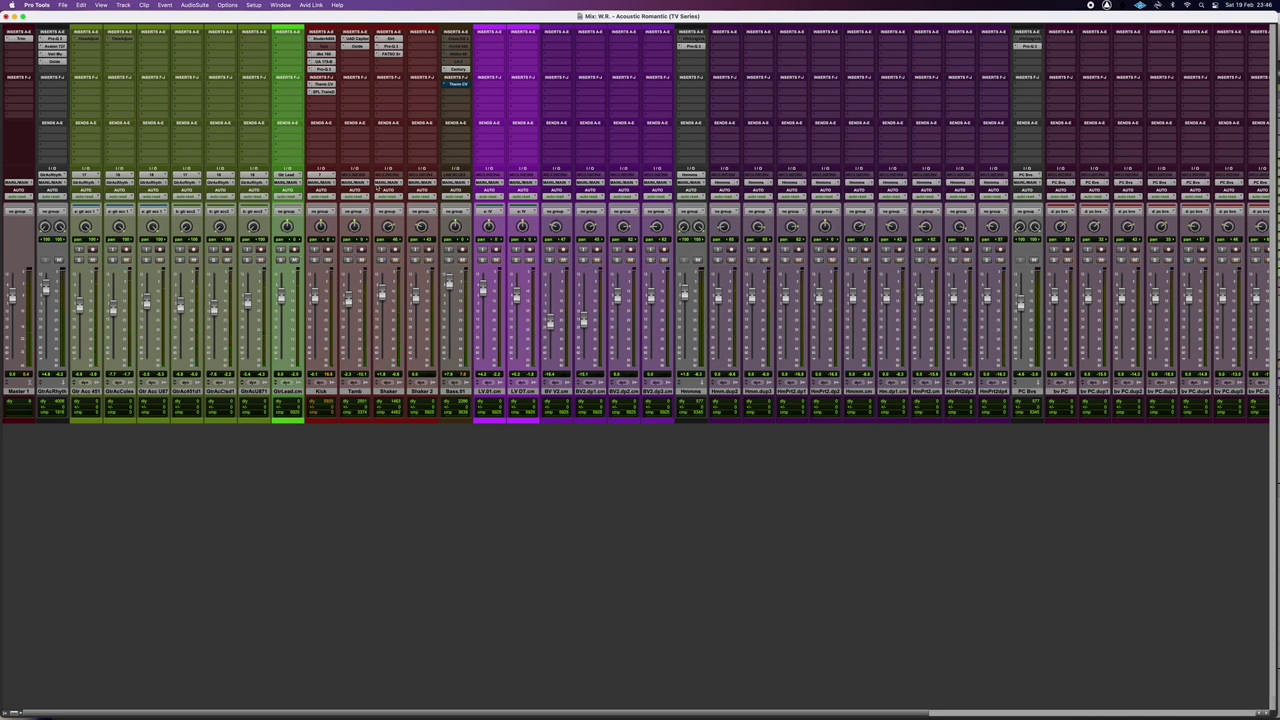
# Step: Solo Bass.01, reactivate its Culture Vulture and place the plug-in window just below the bass inserts
pyautogui.click(449, 261)
pyautogui.keyDown('ctrl'); pyautogui.keyDown('super'); pyautogui.click(460, 85); pyautogui.keyUp('super'); pyautogui.keyUp('ctrl')
pyautogui.click(460, 85)
pyautogui.moveTo(561, 126); pyautogui.dragTo(379, 51)
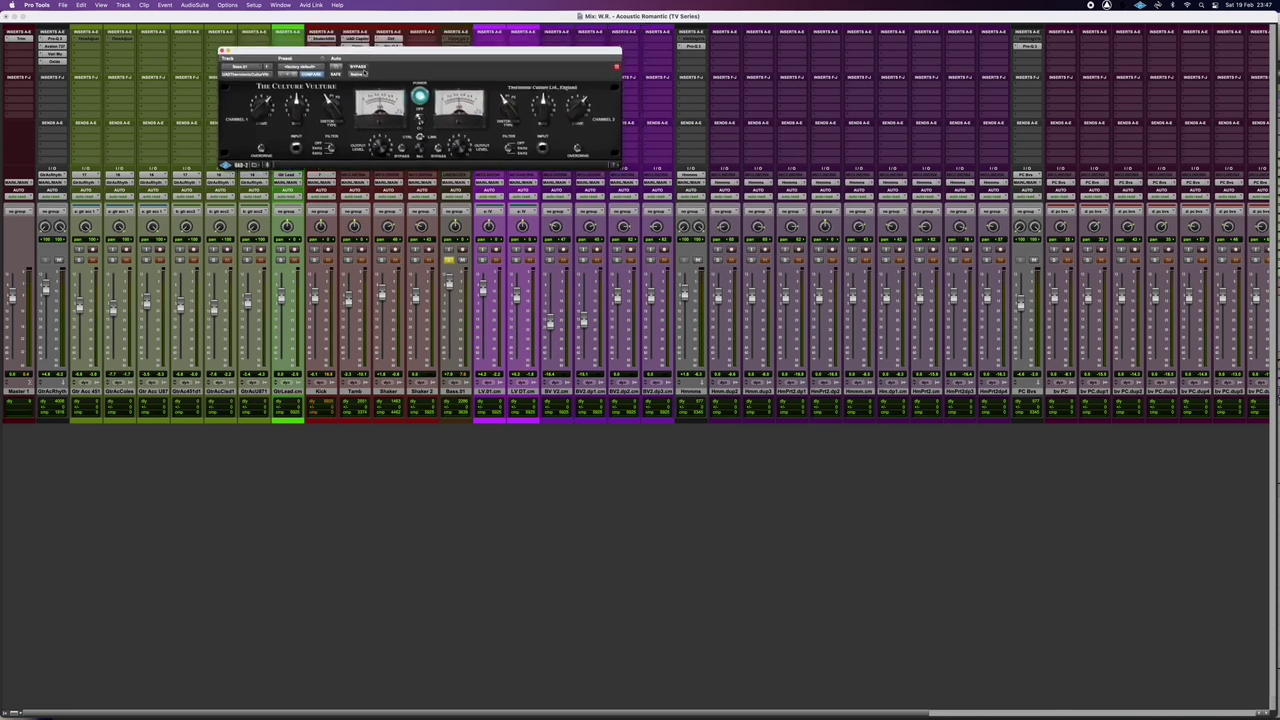
pyautogui.moveTo(382, 50); pyautogui.dragTo(502, 100)
# Step: Compare Culture Vulture bypassed and active on the soloed bass during playback, ending with both it and Century bypassed
pyautogui.click(481, 116)
pyautogui.click(481, 116)
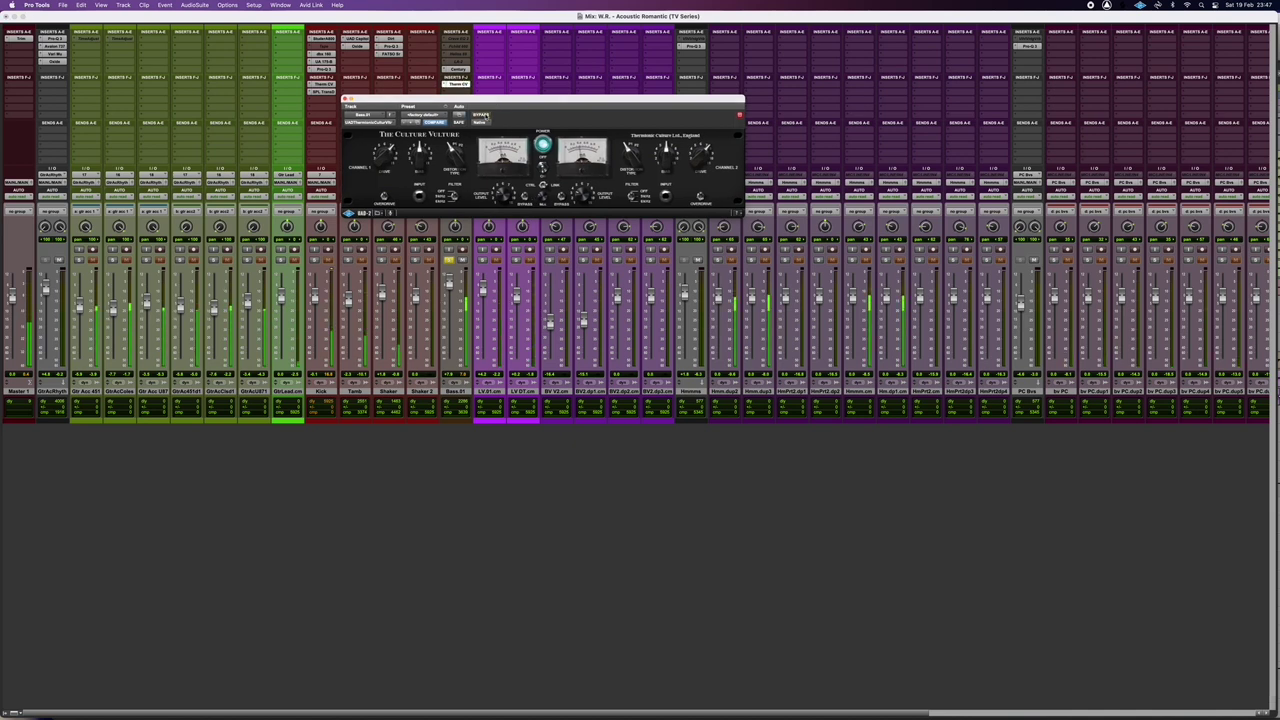
pyautogui.click(481, 116)
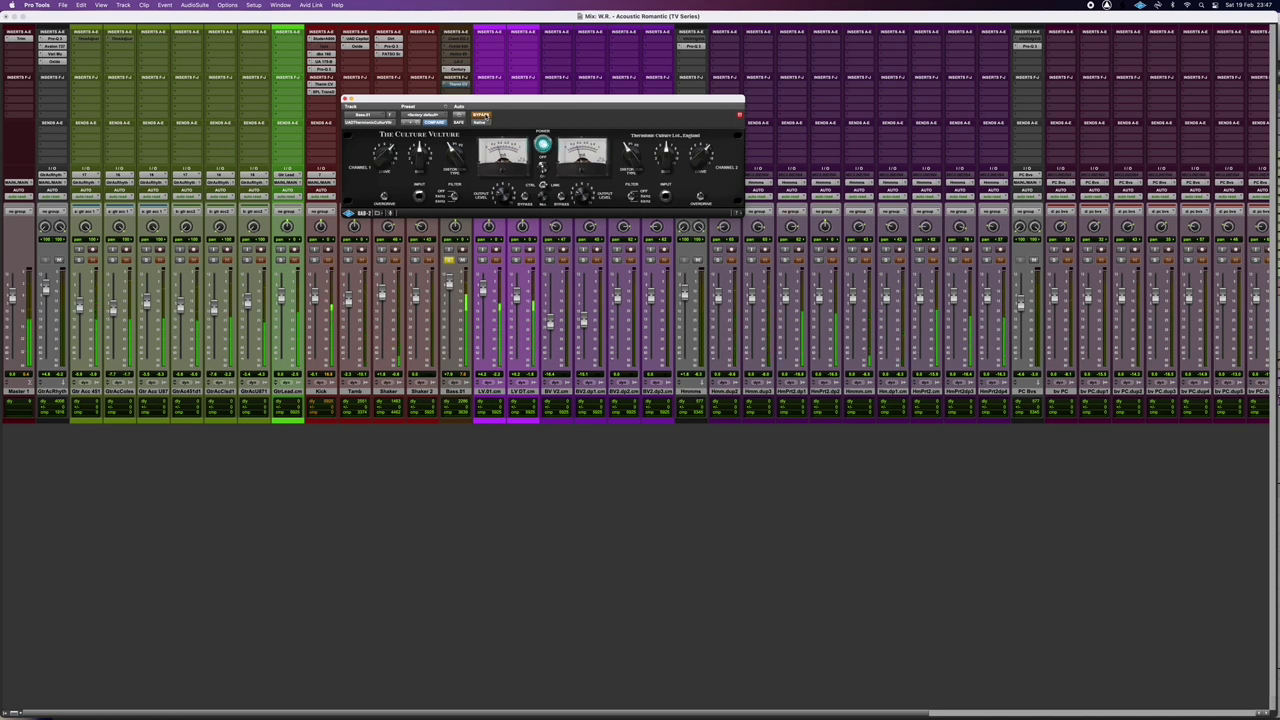
pyautogui.click(481, 116)
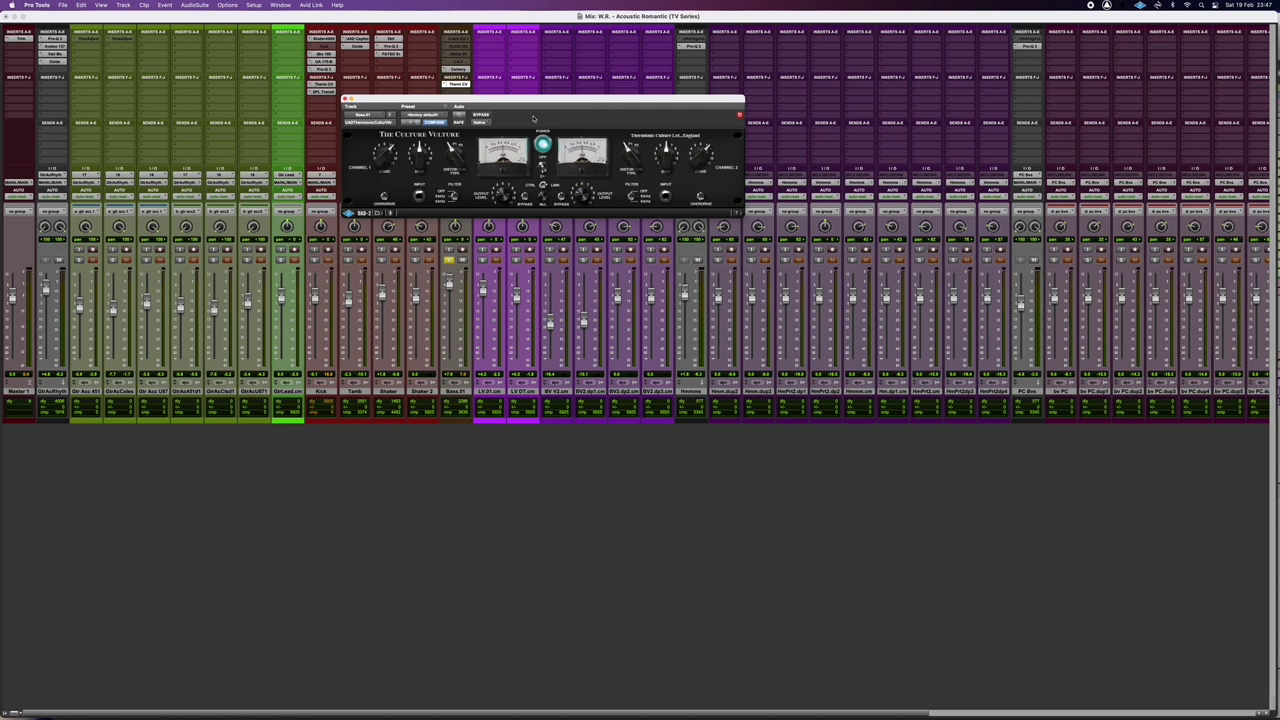
pyautogui.keyDown('super'); pyautogui.click(463, 69); pyautogui.keyUp('super')
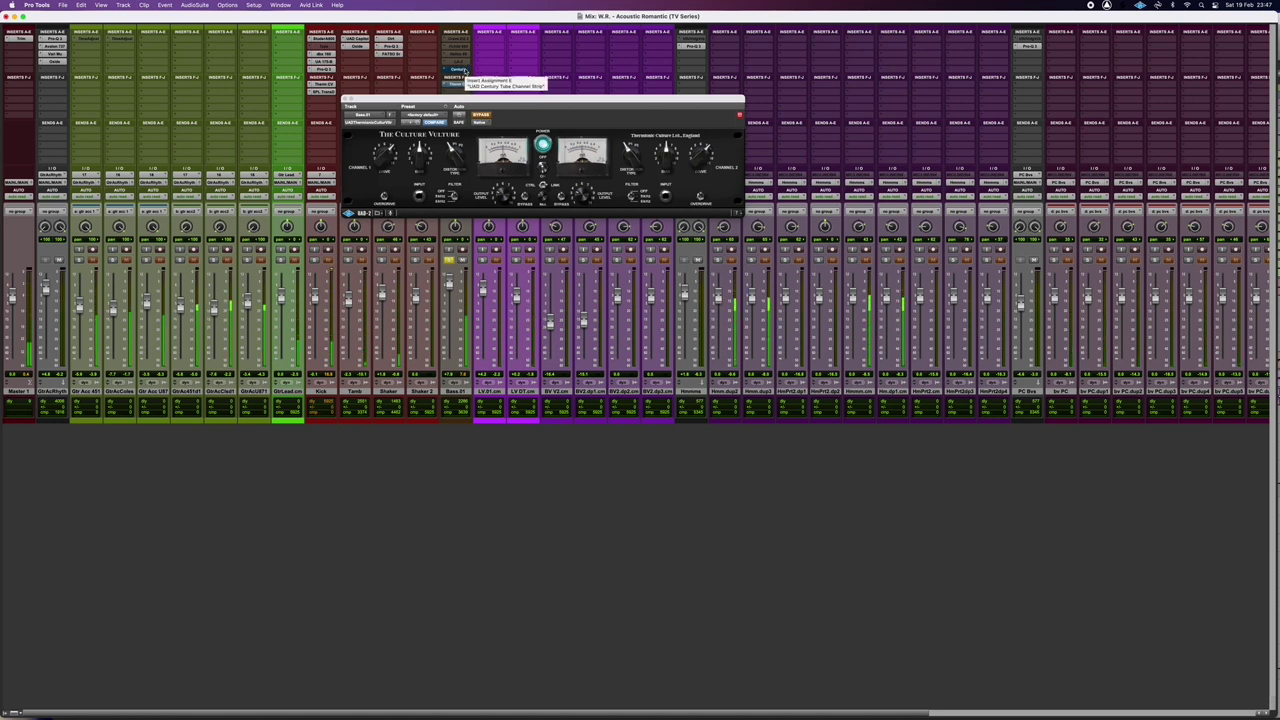
# Step: Reactivate Century and Culture Vulture on Bass.01, and add a UAD API 550A equalizer in the insert below Culture Vulture
pyautogui.keyDown('super'); pyautogui.click(463, 70); pyautogui.keyUp('super')
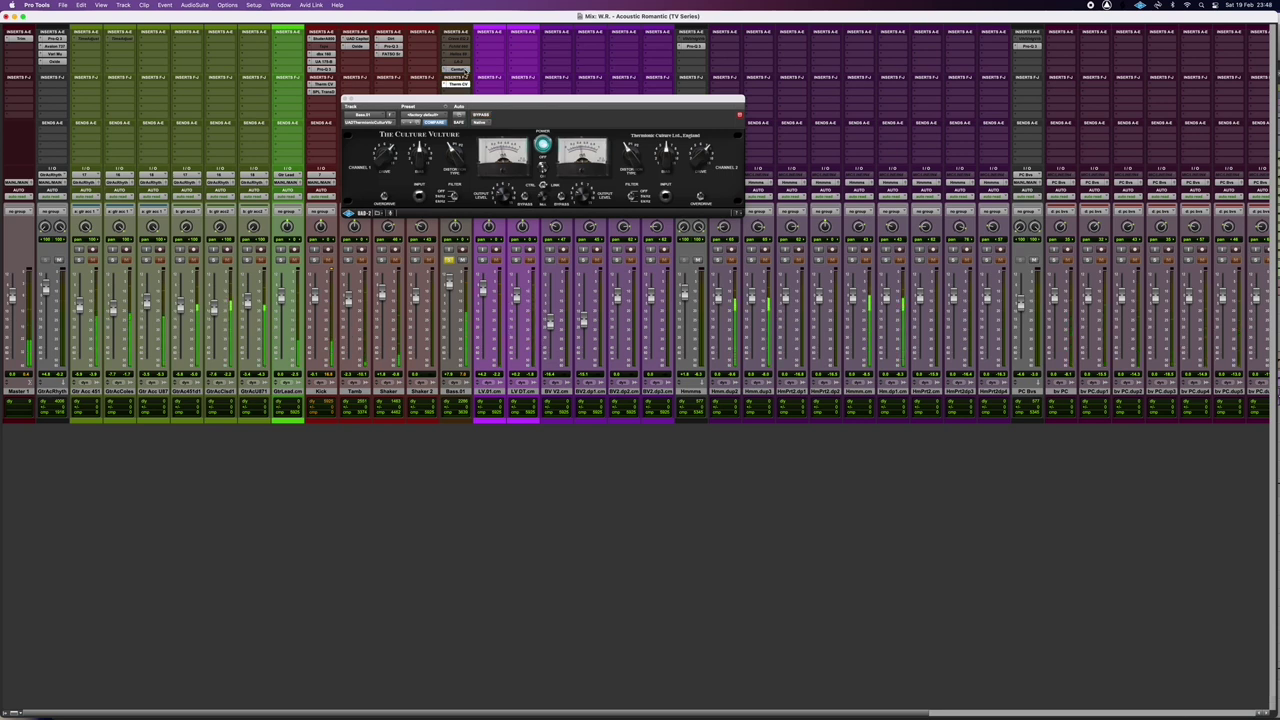
pyautogui.click(345, 101)
pyautogui.click(456, 62)
pyautogui.moveTo(470, 93)
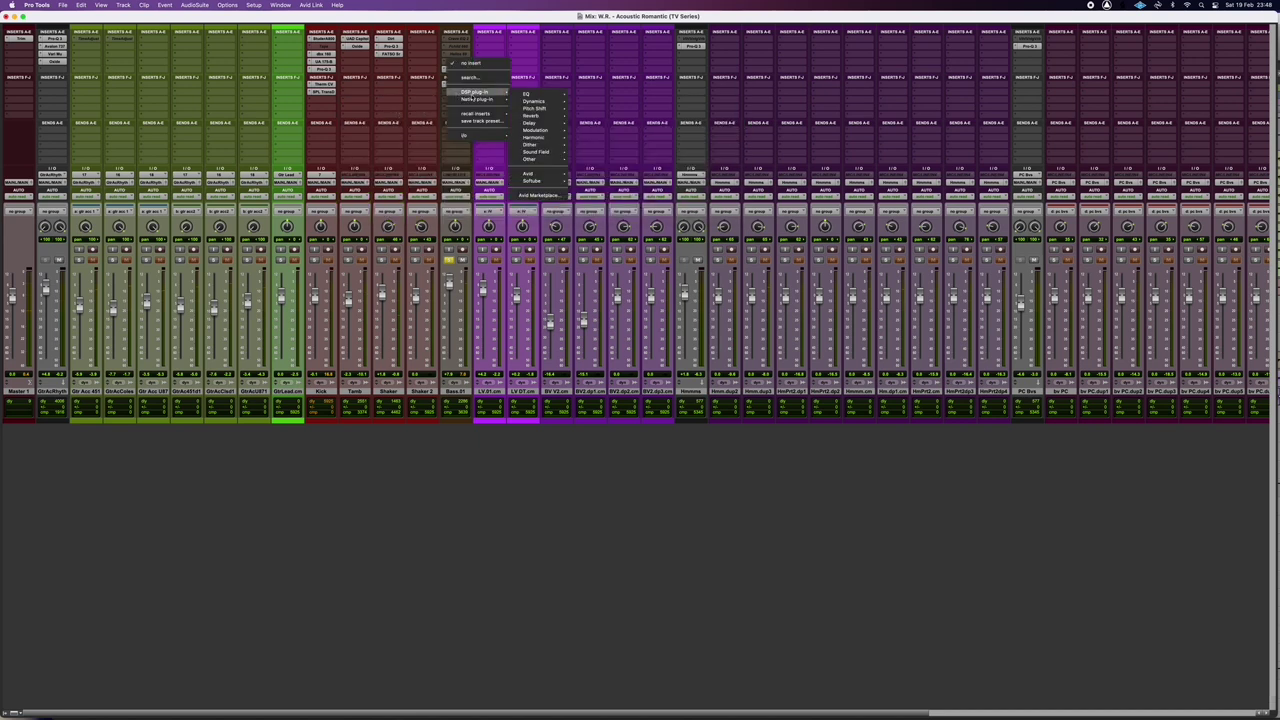
pyautogui.moveTo(540, 296)
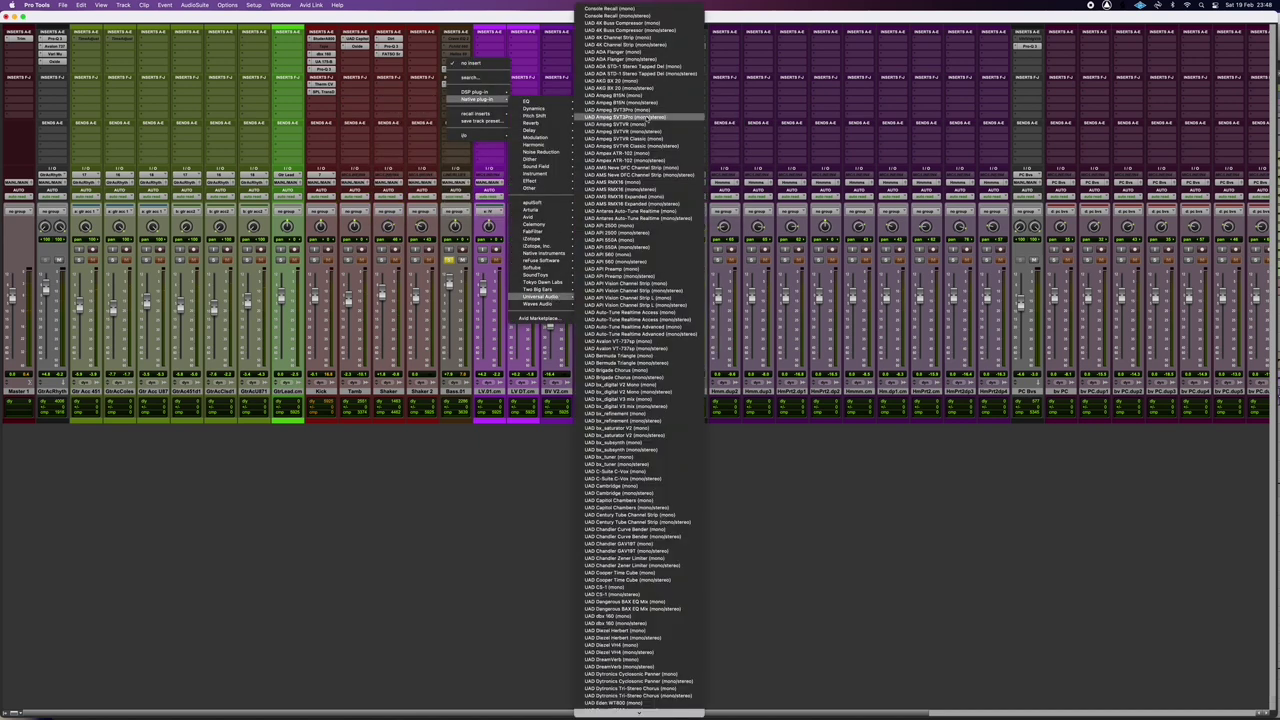
pyautogui.click(631, 241)
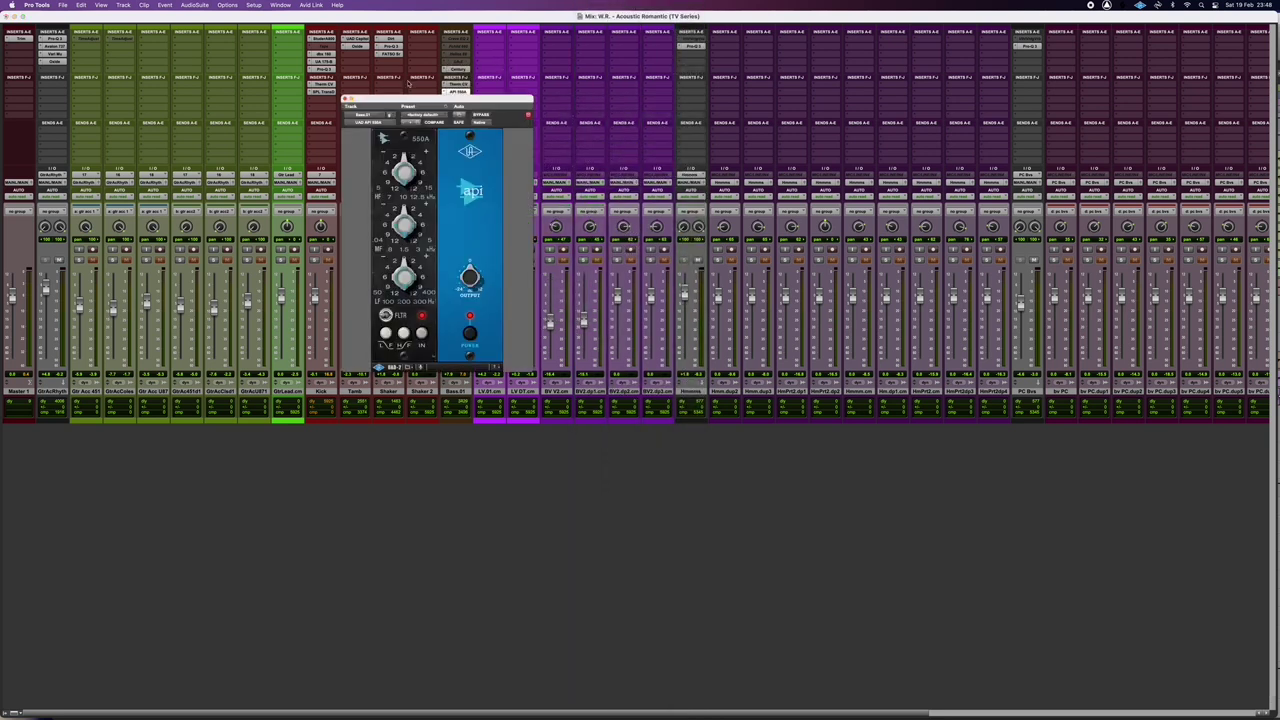
pyautogui.moveTo(429, 101); pyautogui.dragTo(613, 62)
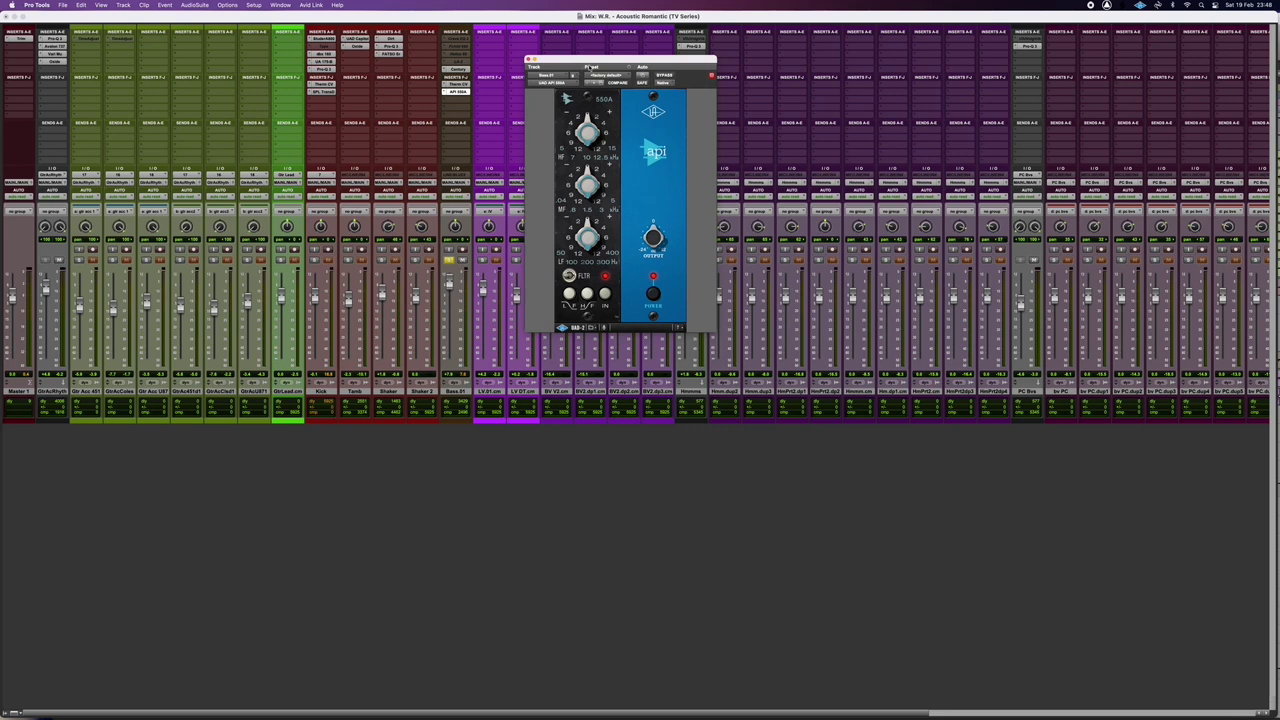
# Step: Solo the guitars and percussion with Bass.01 to audition the API 550A's low-frequency band, and make the plug-in inactive
pyautogui.click(103, 260)
pyautogui.click(281, 258)
pyautogui.click(348, 260)
pyautogui.click(382, 260)
pyautogui.click(415, 260)
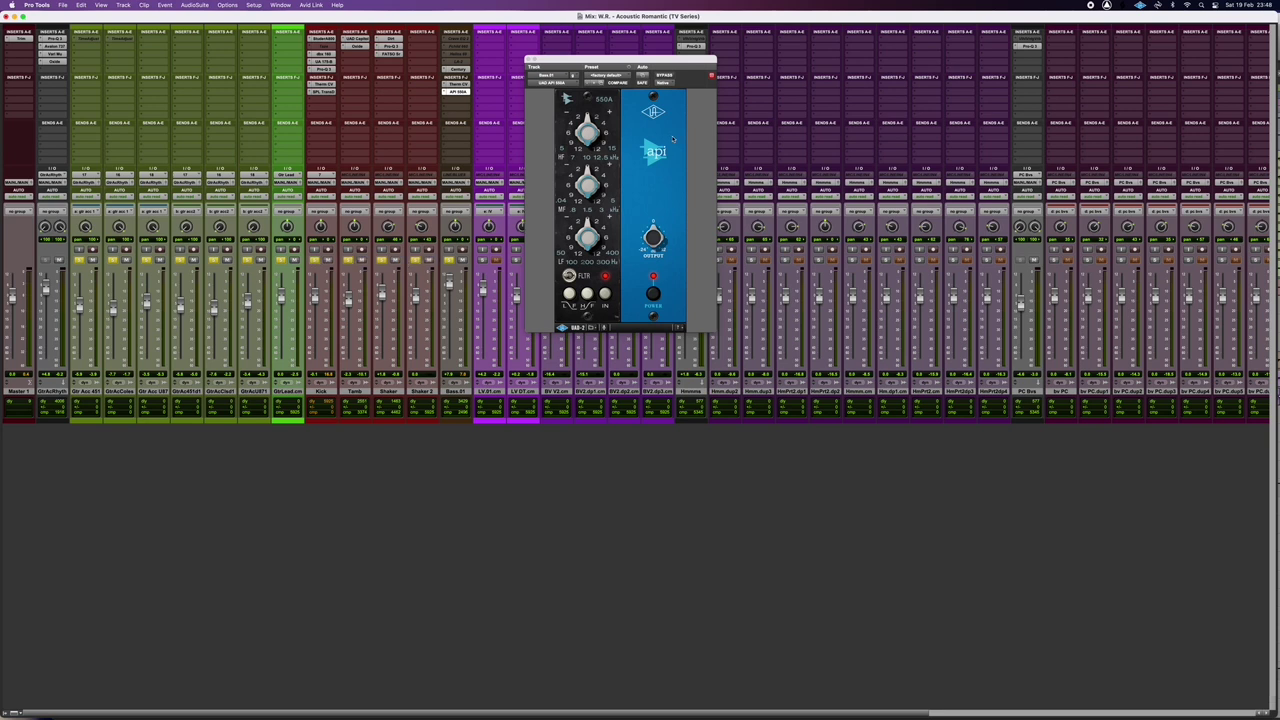
pyautogui.moveTo(588, 237); pyautogui.dragTo(588, 250)
pyautogui.click(455, 91)
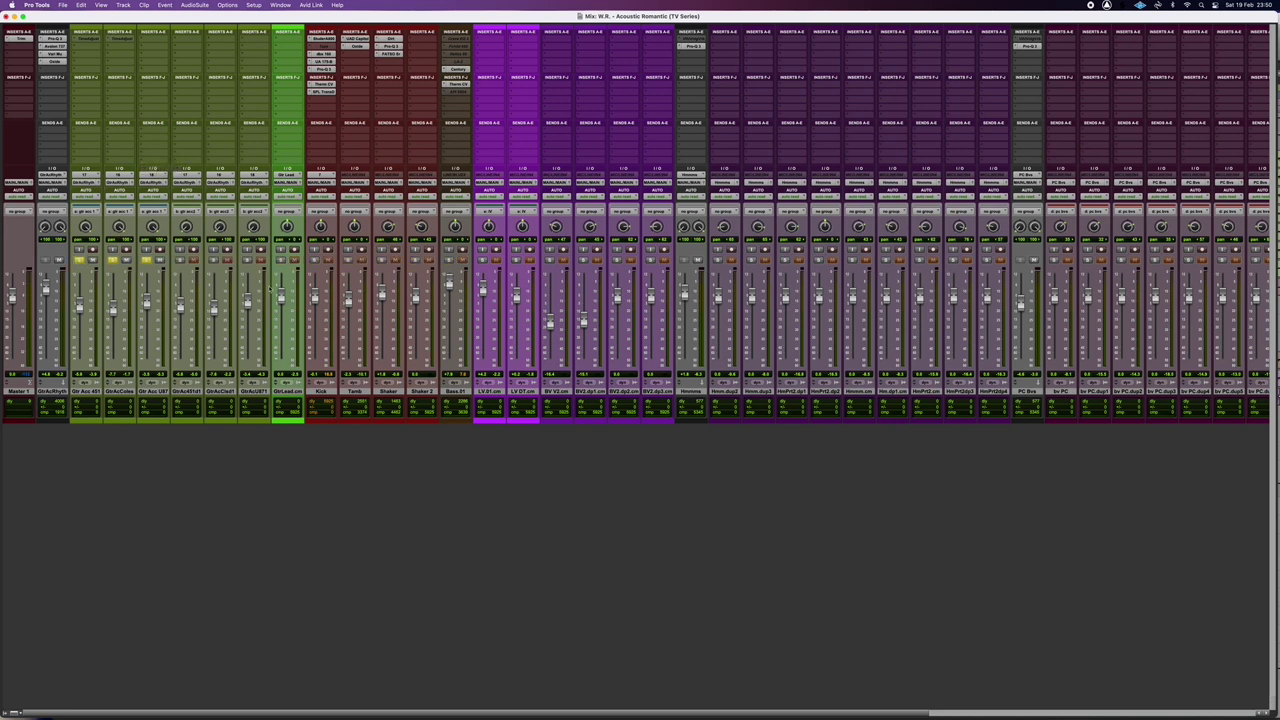
# Step: Add the second set of acoustic guitars to the solo and compare all GtrAcRhyth inserts bypassed and active, leaving them active
pyautogui.moveTo(229, 258); pyautogui.dragTo(250, 259)
pyautogui.keyDown('super'); pyautogui.click(58, 38); pyautogui.keyUp('super')
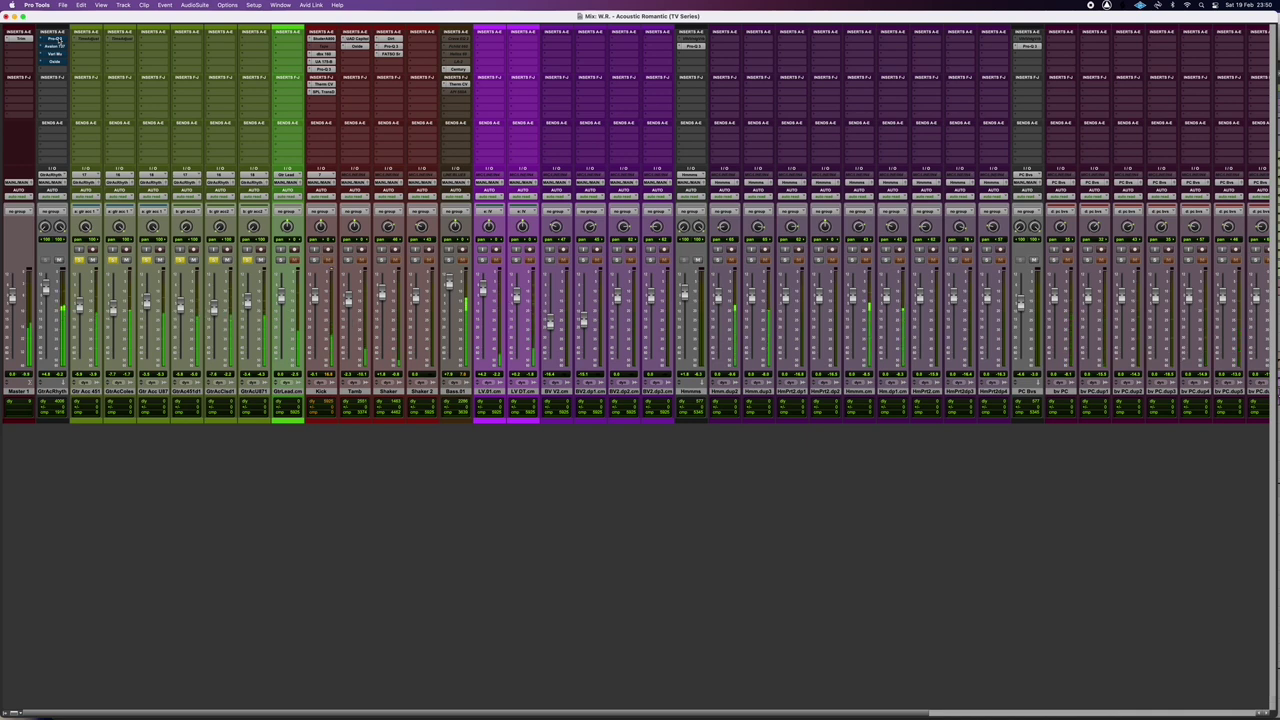
pyautogui.keyDown('super'); pyautogui.click(59, 38); pyautogui.keyUp('super')
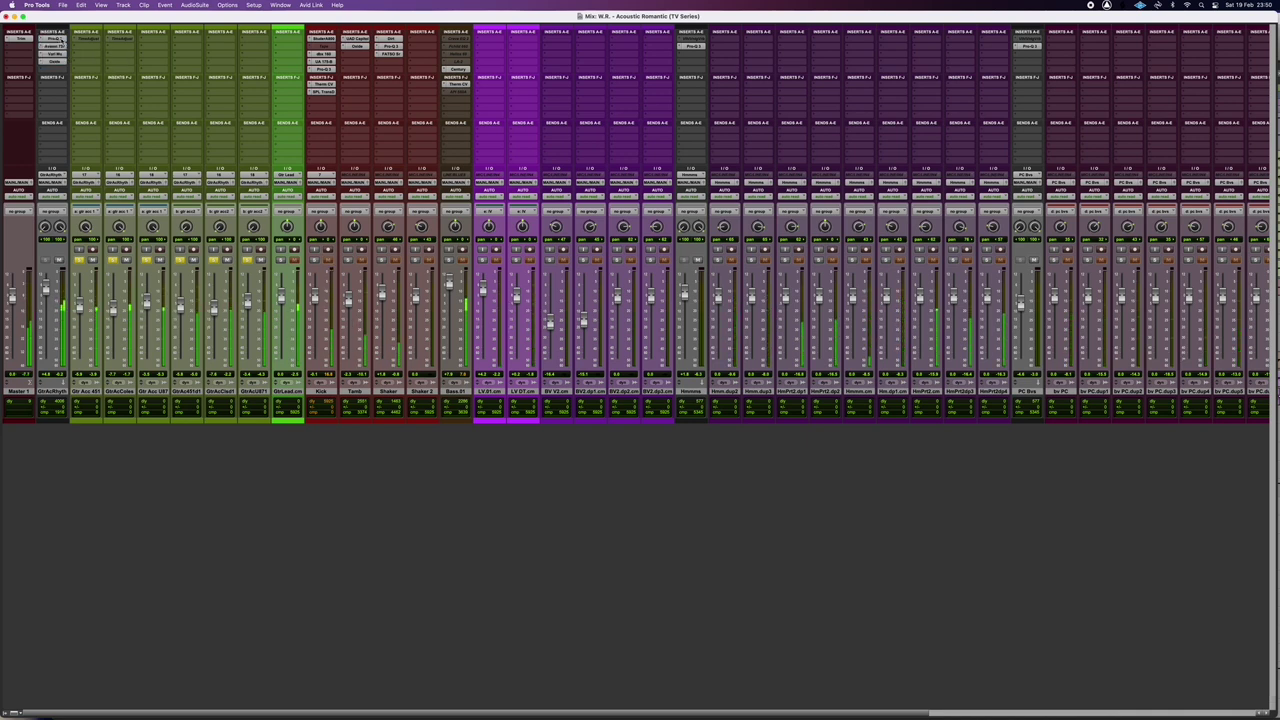
pyautogui.keyDown('super'); pyautogui.click(59, 39); pyautogui.keyUp('super')
pyautogui.keyDown('super'); pyautogui.click(59, 39); pyautogui.keyUp('super')
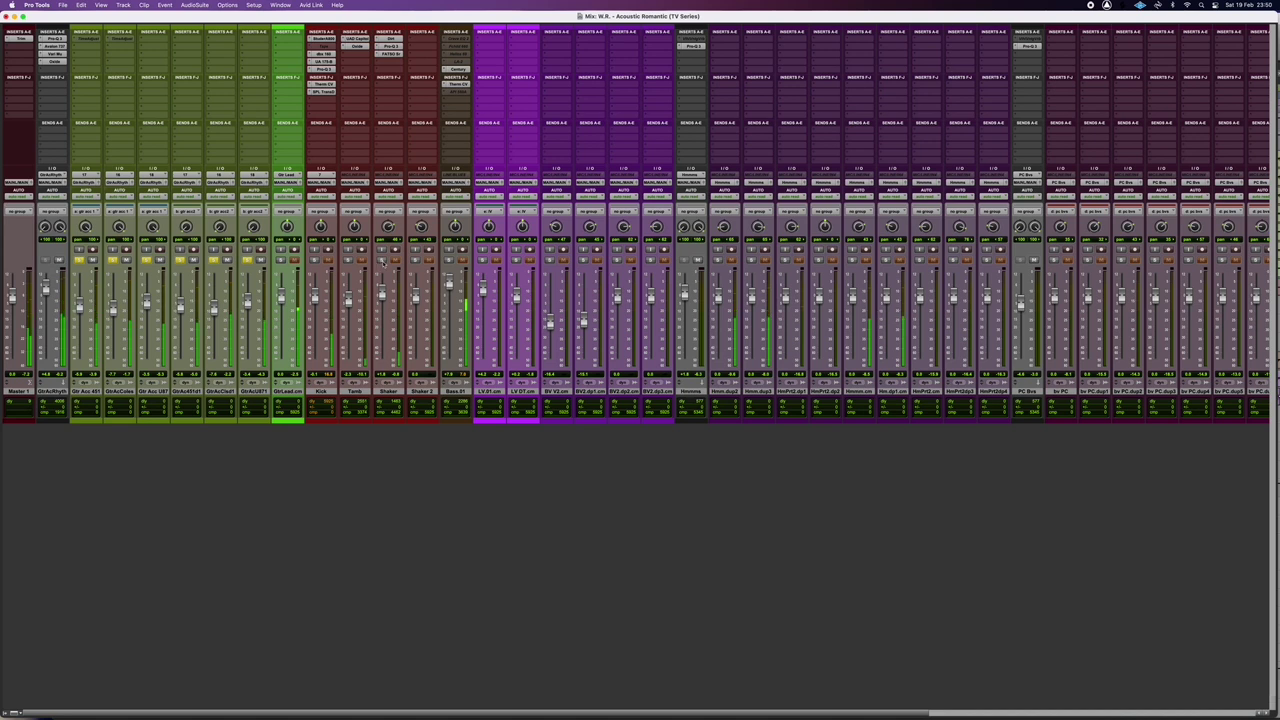
# Step: Solo Shaker with the acoustic guitars and compare all its inserts bypassed and active during playback, leaving them active
pyautogui.click(390, 40)
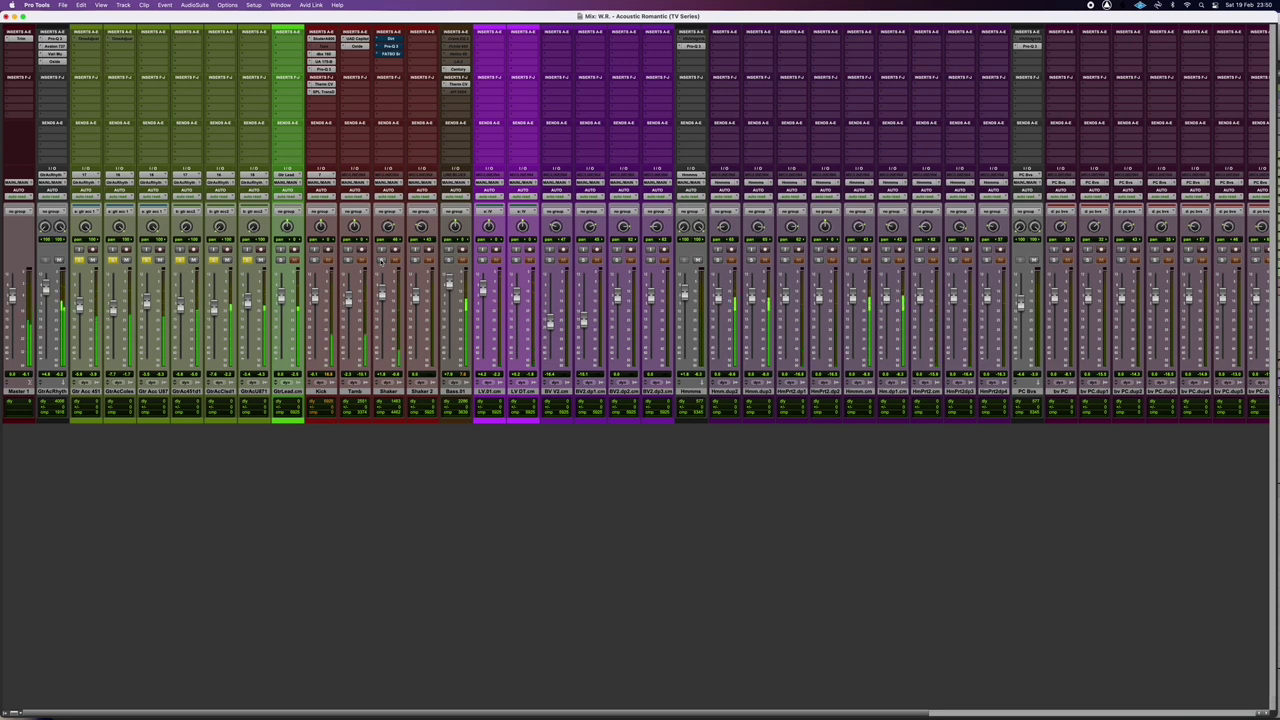
pyautogui.hscroll(1, 381, 260)
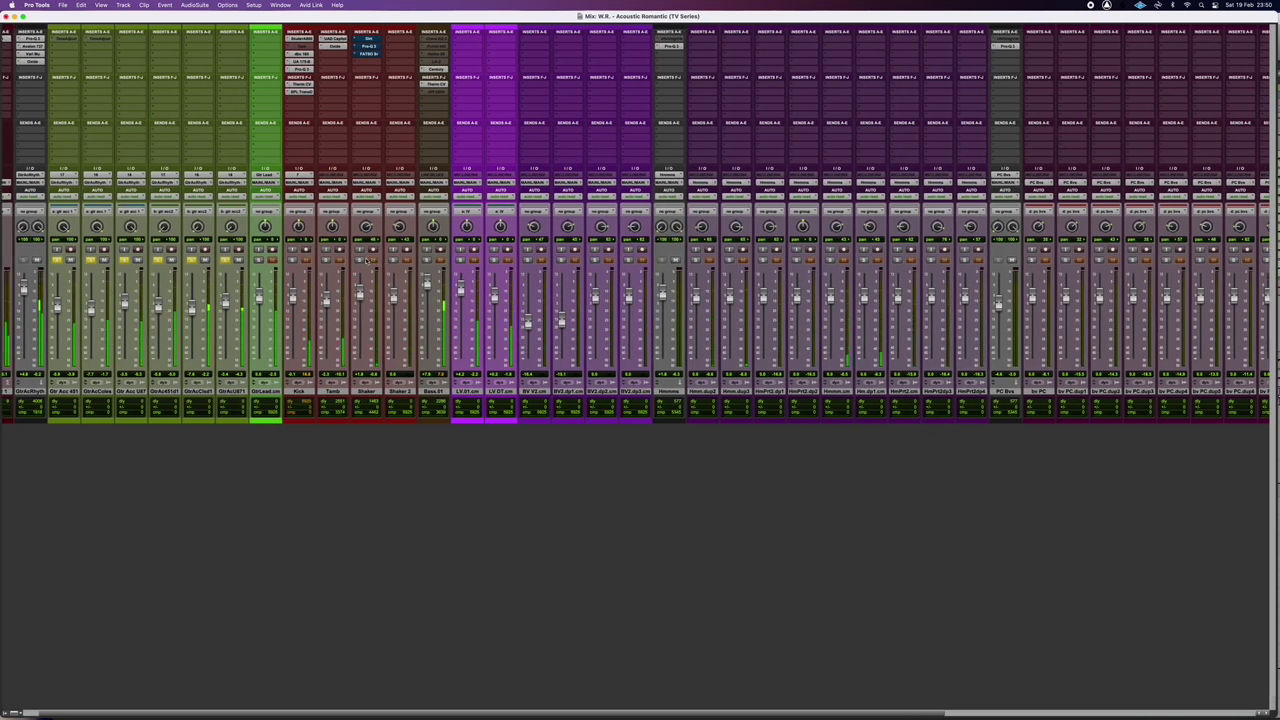
pyautogui.hscroll(-1, 408, 372)
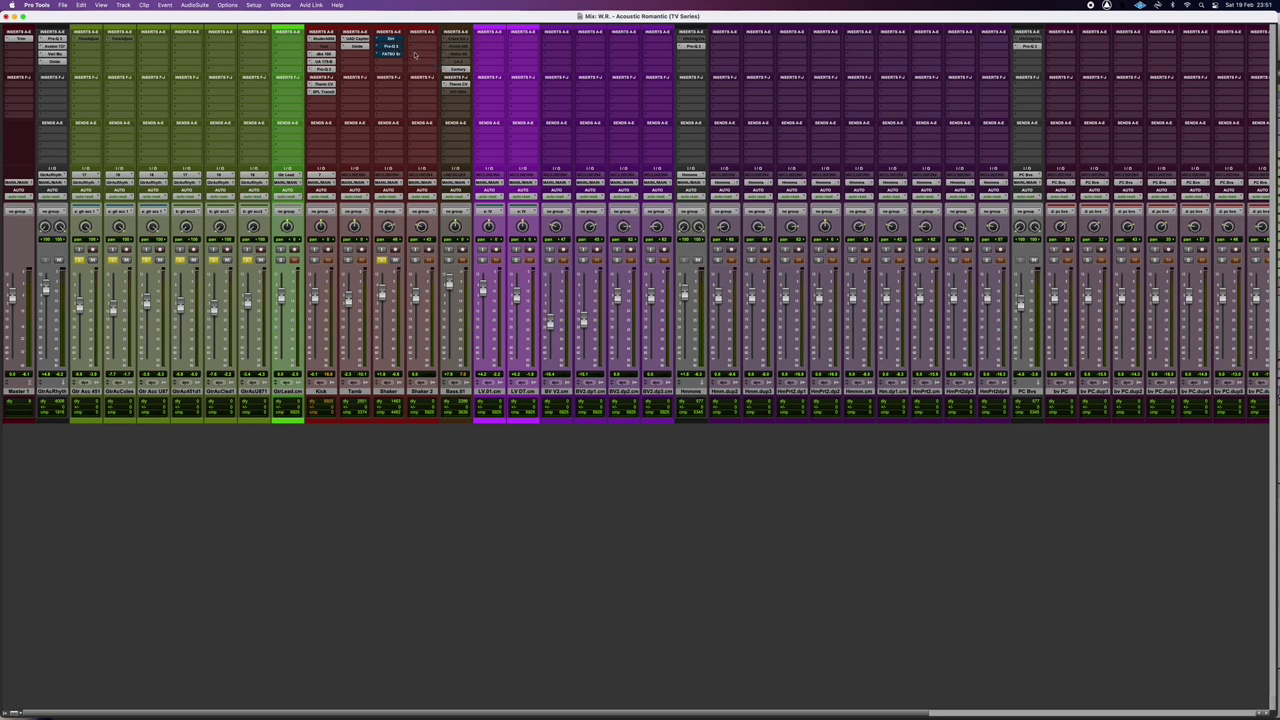
pyautogui.keyDown('shift'); pyautogui.keyDown('super'); pyautogui.click(392, 40); pyautogui.keyUp('super'); pyautogui.keyUp('shift')
pyautogui.press('space')
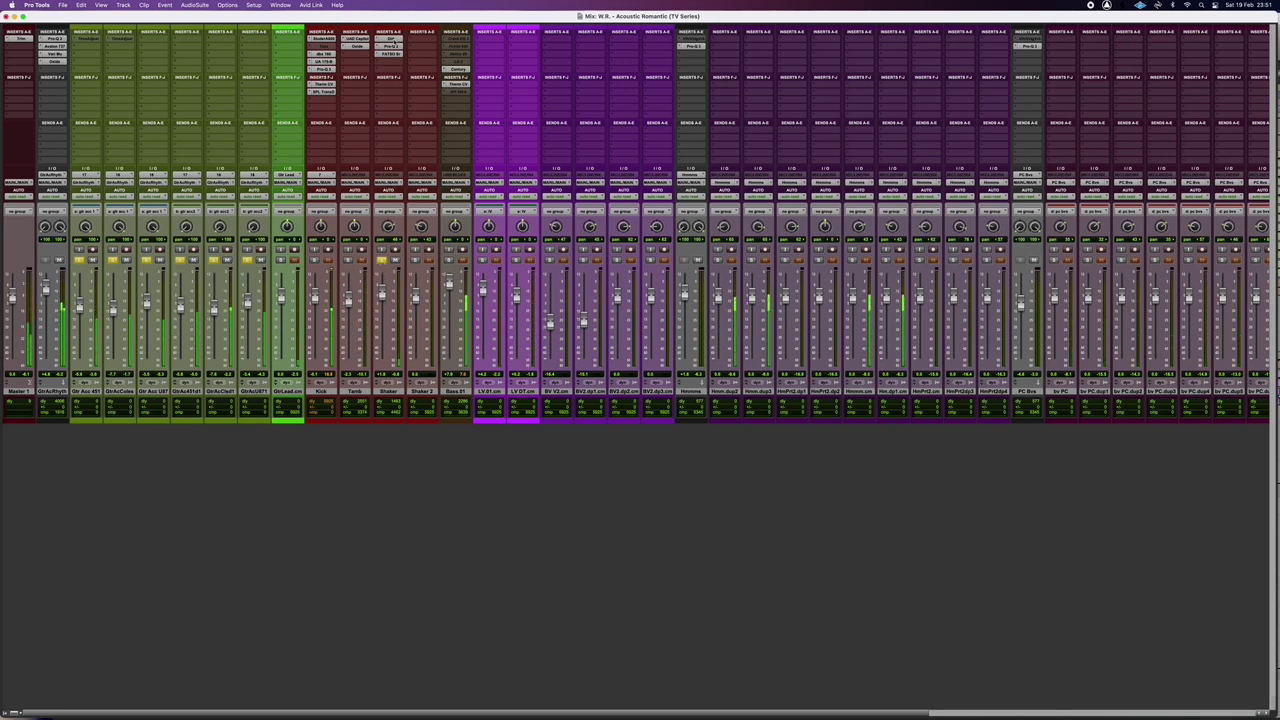
pyautogui.keyDown('shift'); pyautogui.keyDown('super'); pyautogui.click(392, 42); pyautogui.keyUp('super'); pyautogui.keyUp('shift')
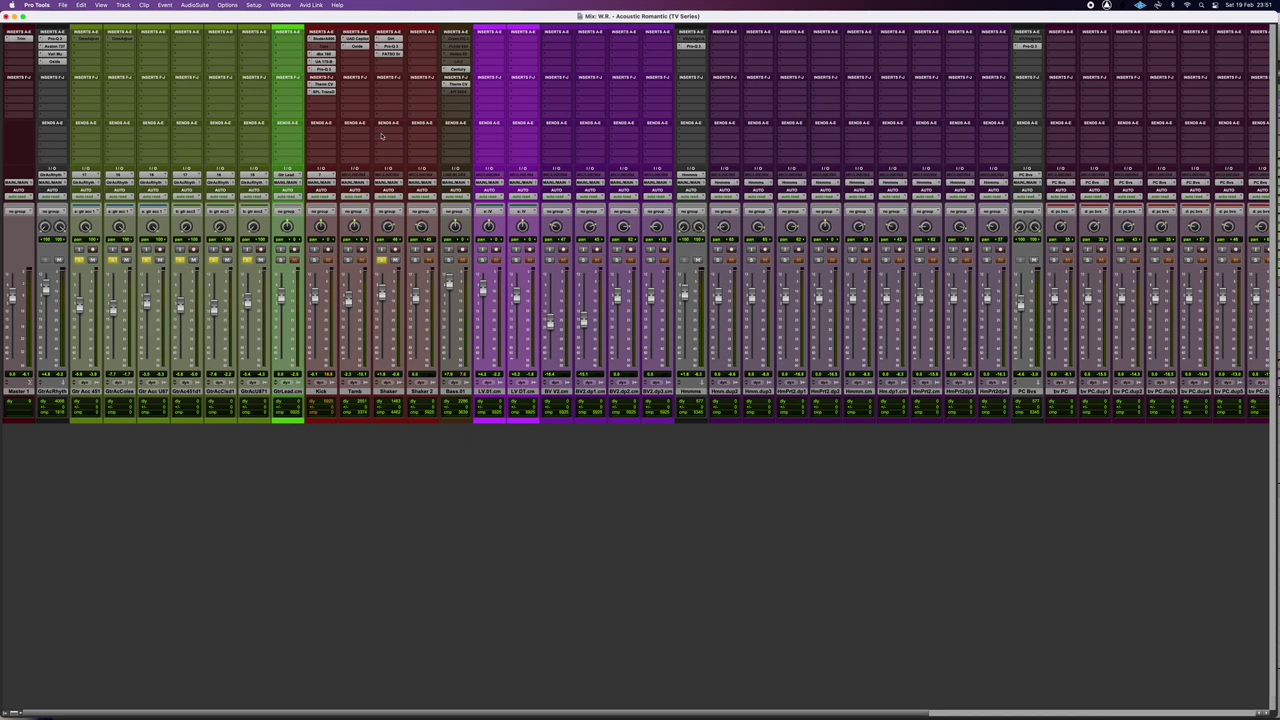
# Step: Add Tamb to the soloed guitars and Shaker, and bypass all inserts on both percussion tracks
pyautogui.click(348, 260)
pyautogui.press('space')
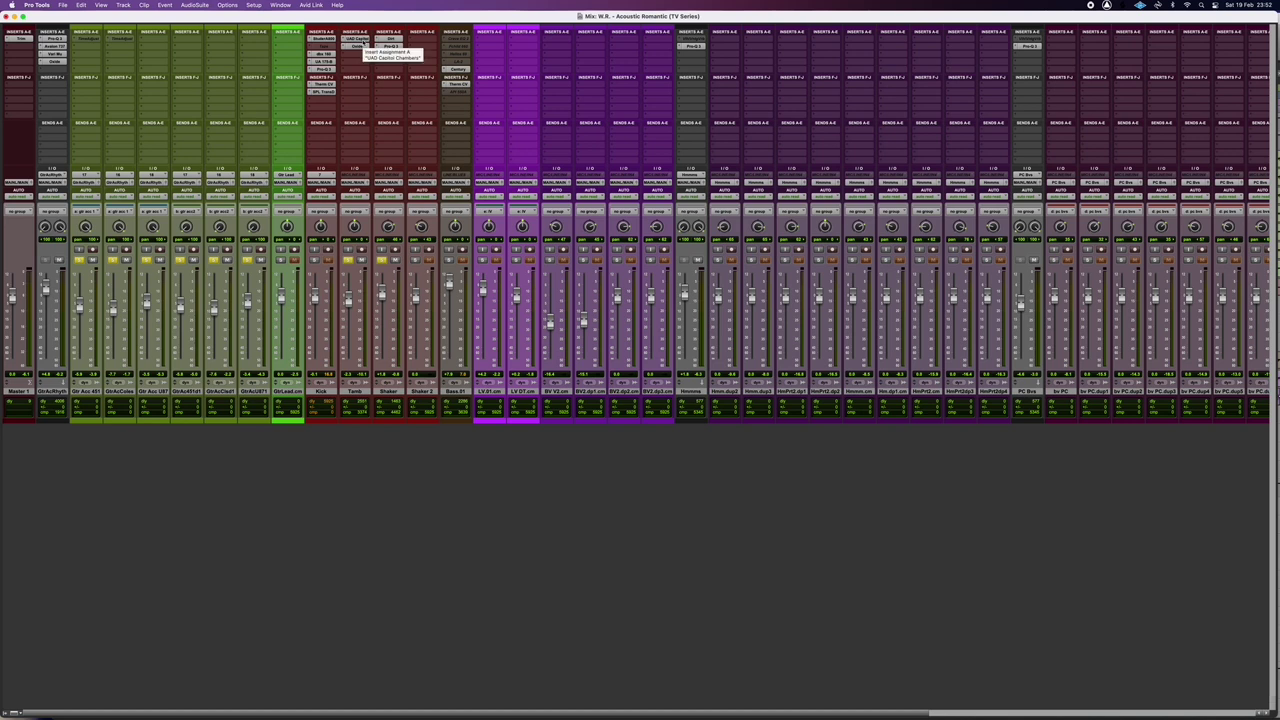
pyautogui.click(358, 40)
pyautogui.keyDown('shift'); pyautogui.click(391, 46); pyautogui.keyUp('shift')
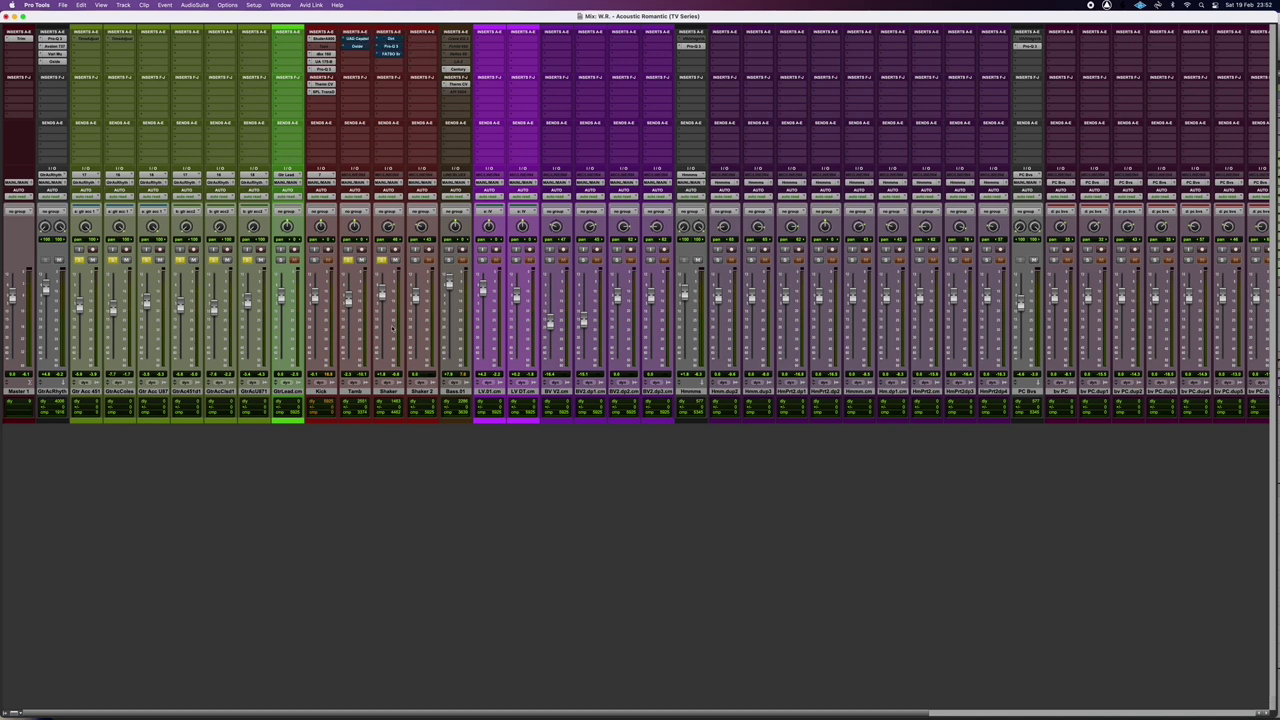